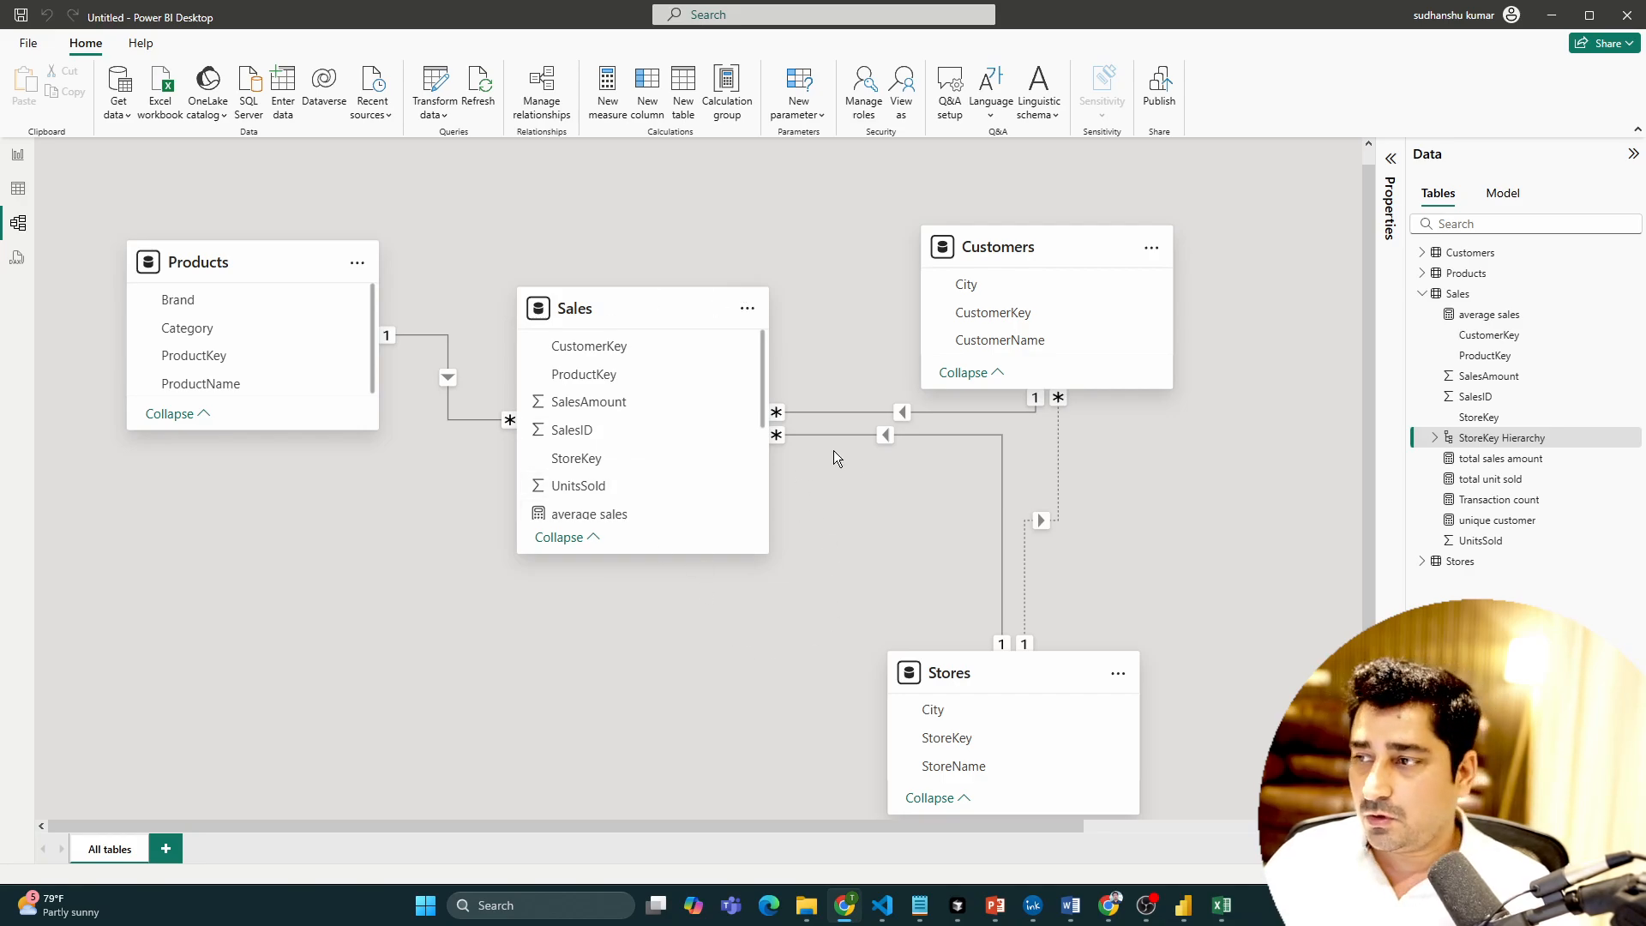
Step: Examine the City columns of the Stores and Customers tables in the table data view
{"action": "mouse_move", "coordinate": [609, 305]}
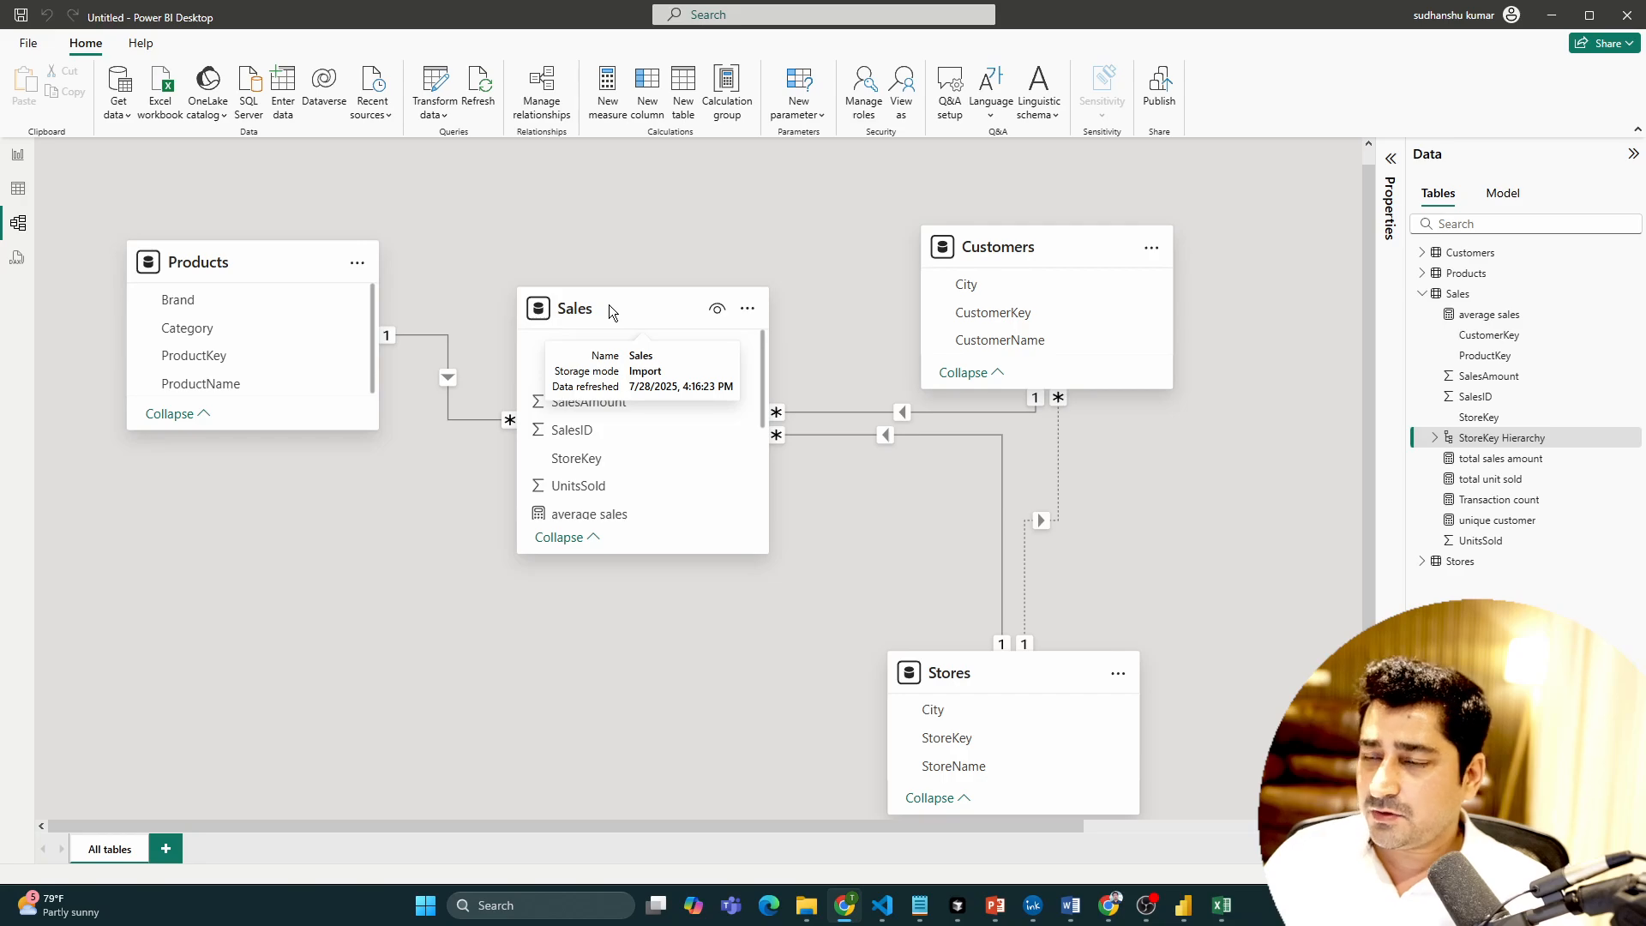
{"action": "left_click", "coordinate": [31, 190]}
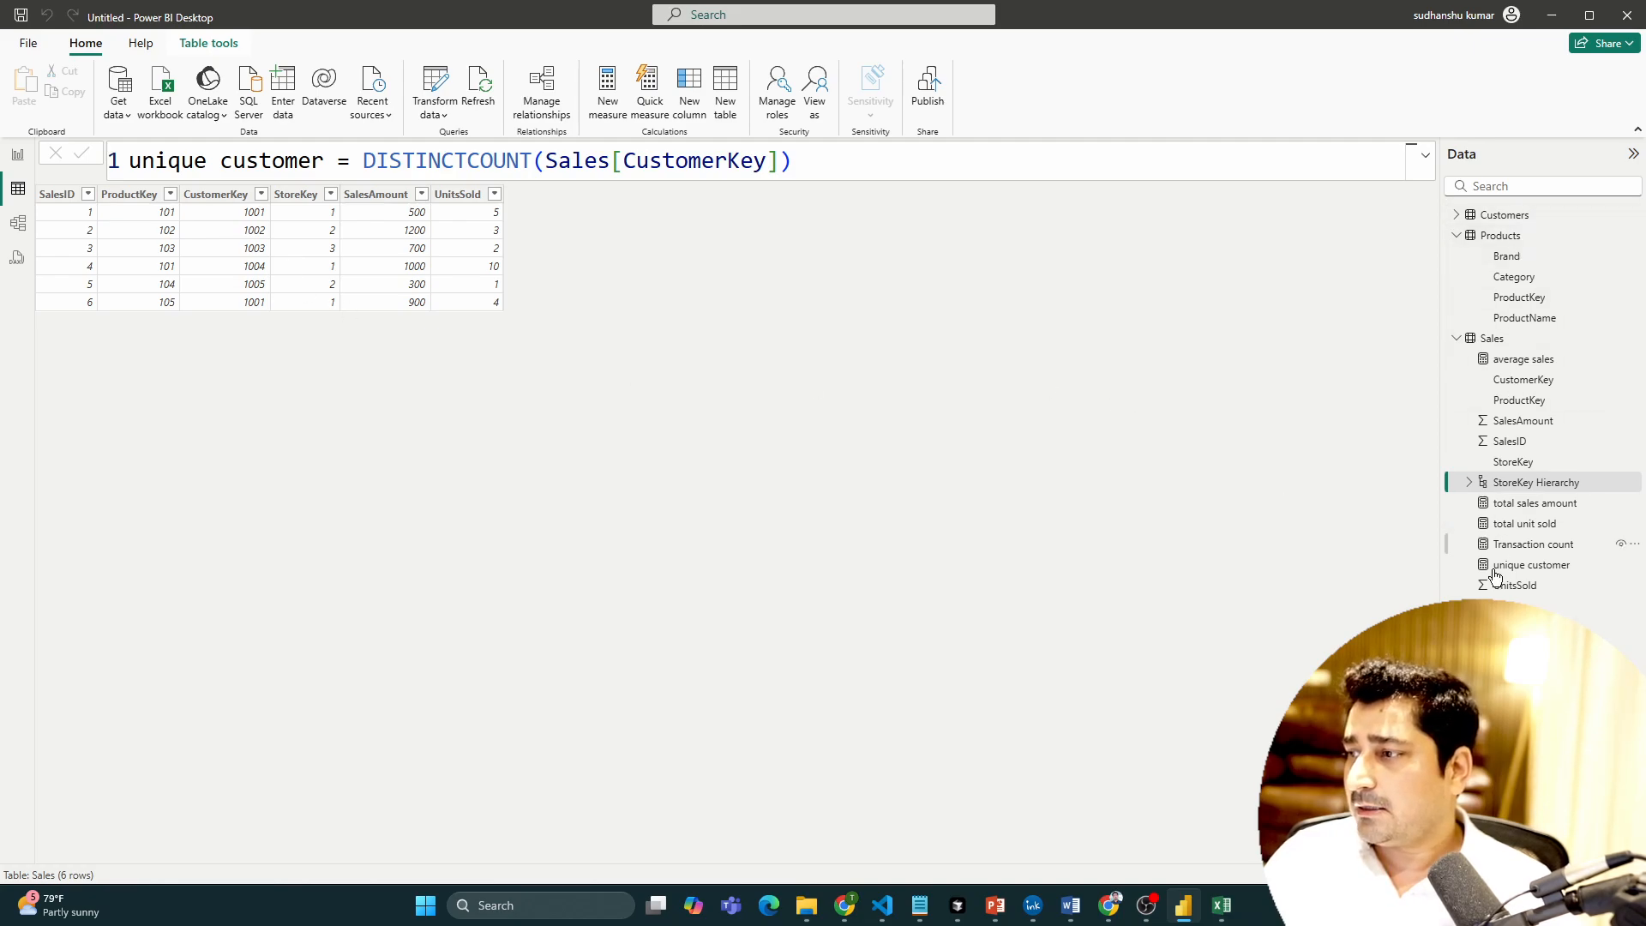
{"action": "left_click", "coordinate": [1500, 605]}
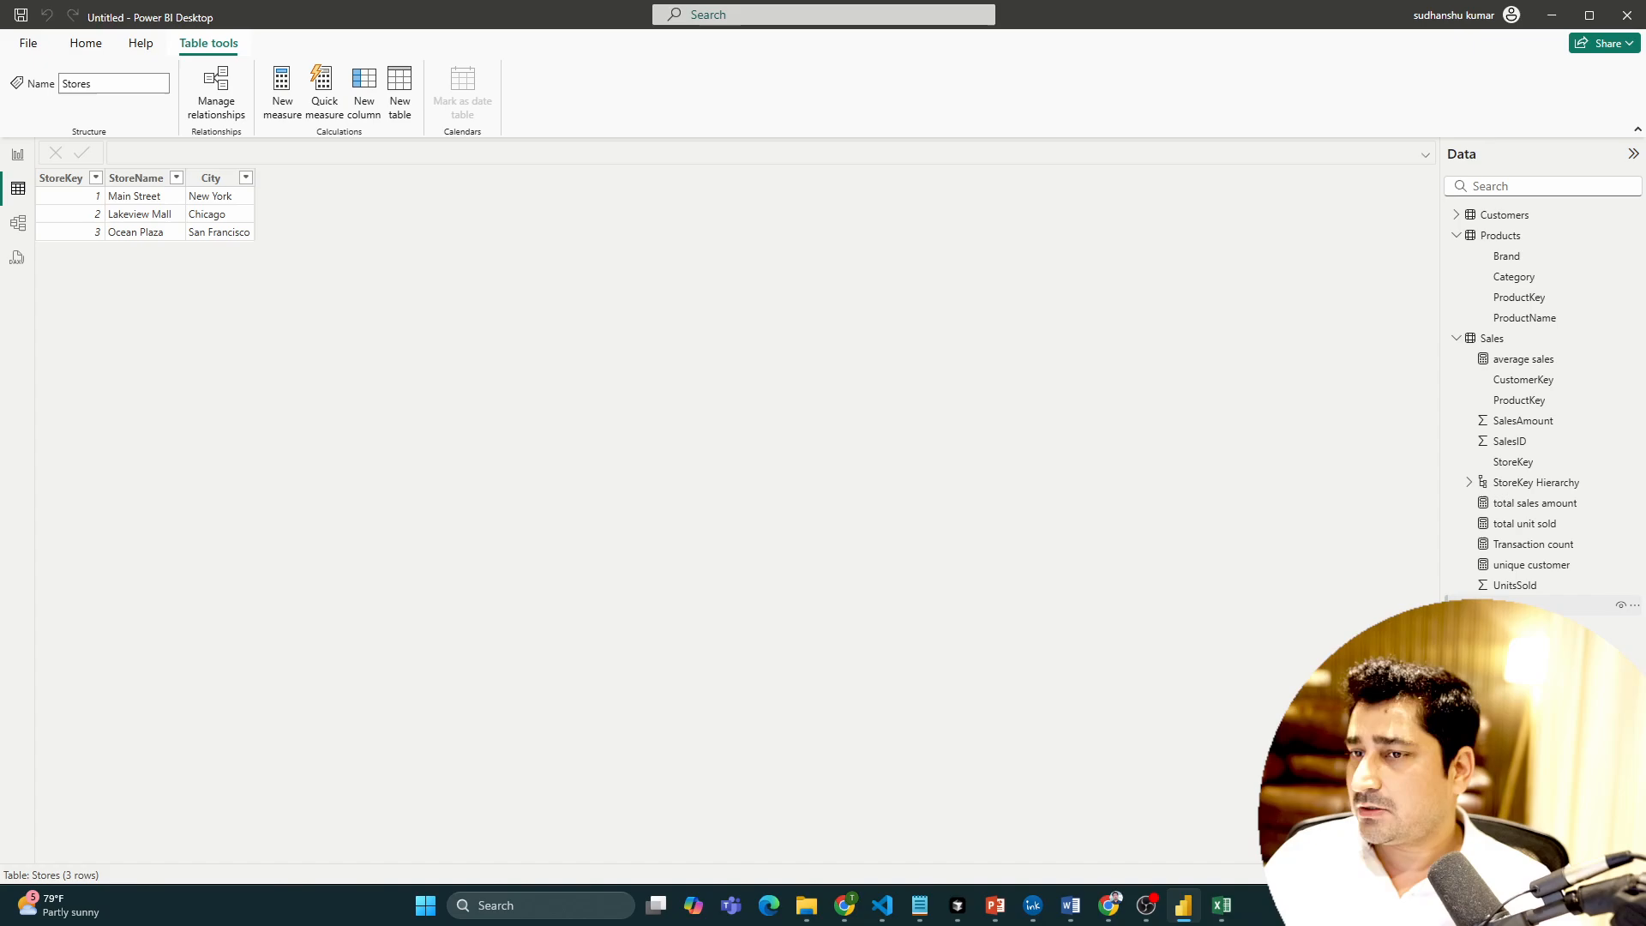
{"action": "left_click", "coordinate": [206, 215]}
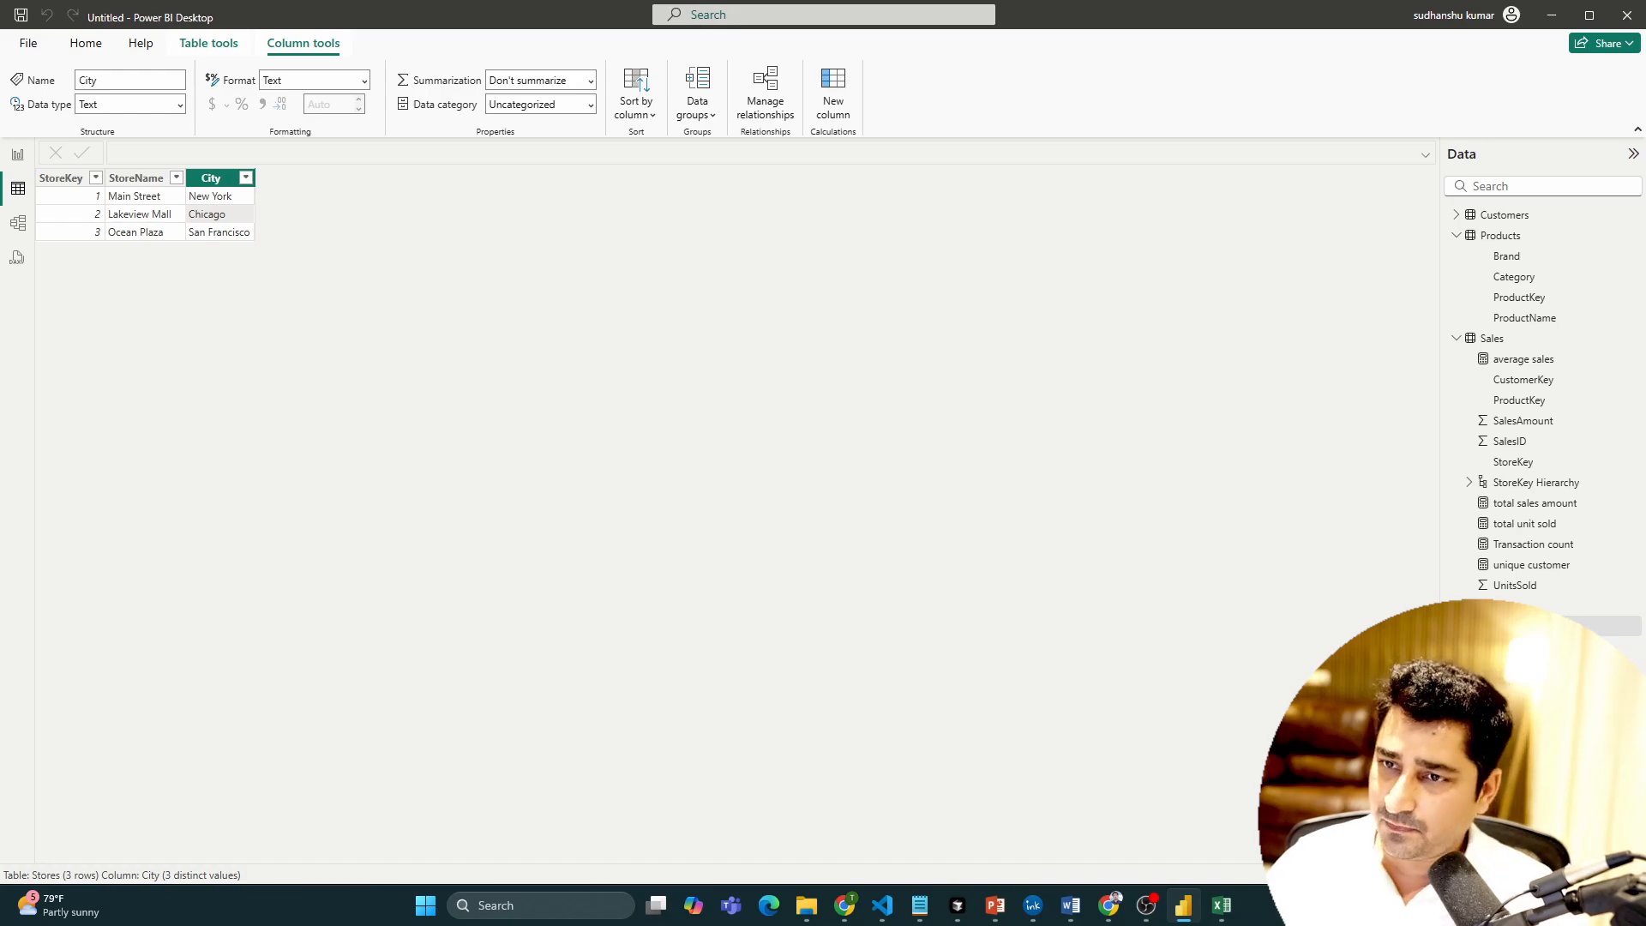
{"action": "left_click", "coordinate": [1508, 221]}
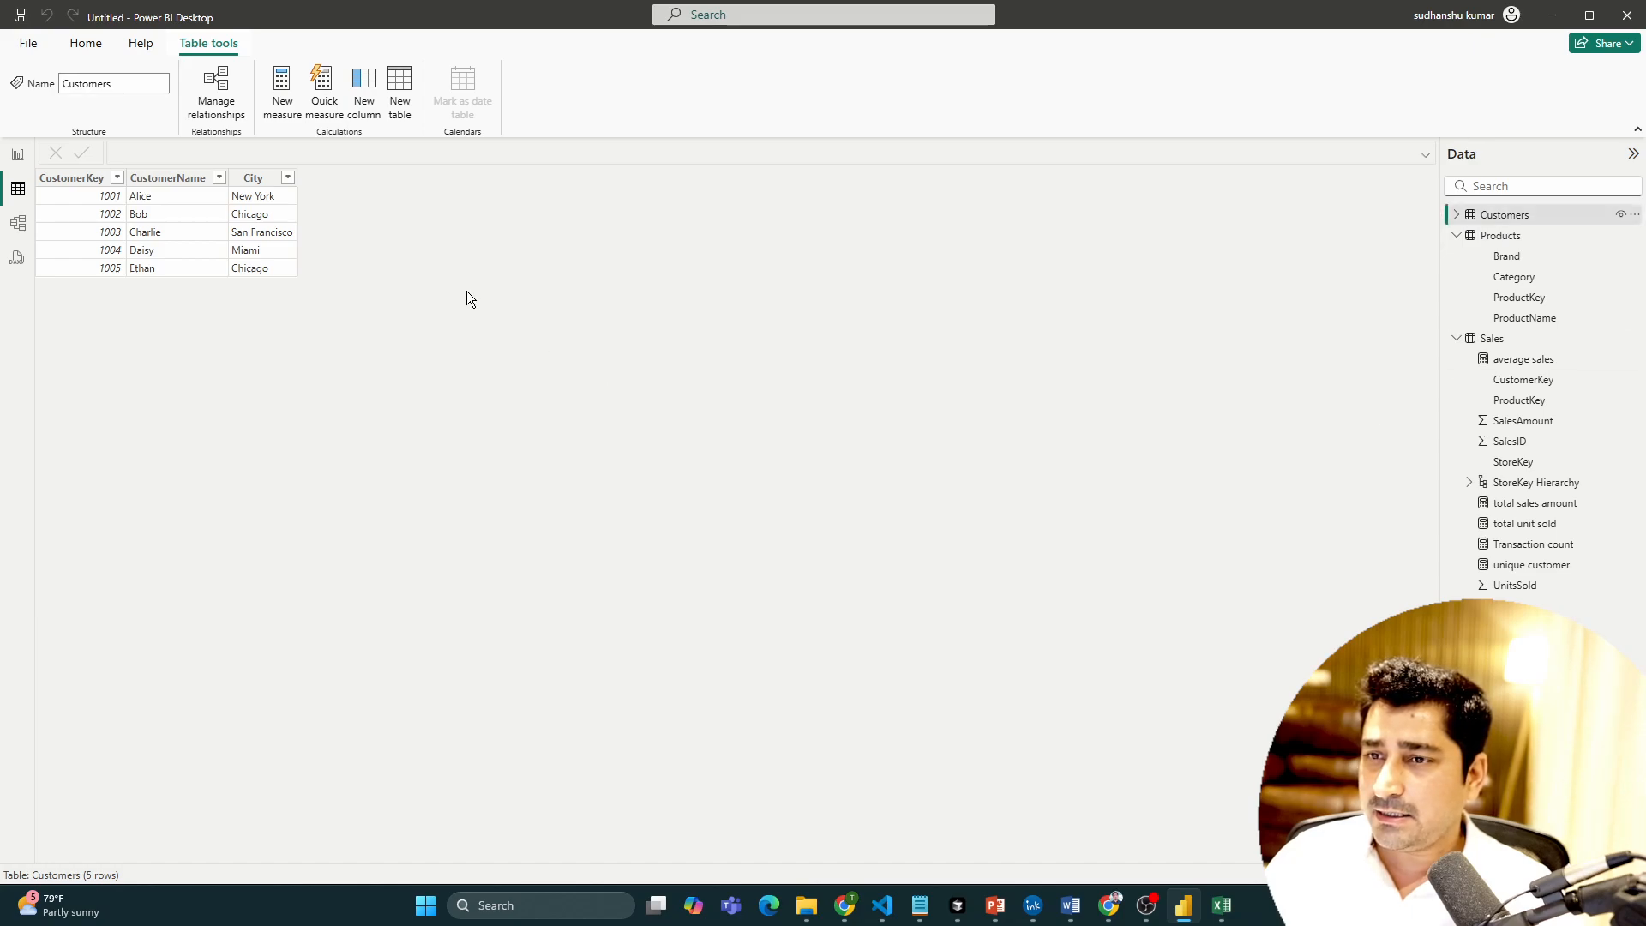
{"action": "left_click", "coordinate": [1456, 214]}
{"action": "left_click", "coordinate": [266, 217]}
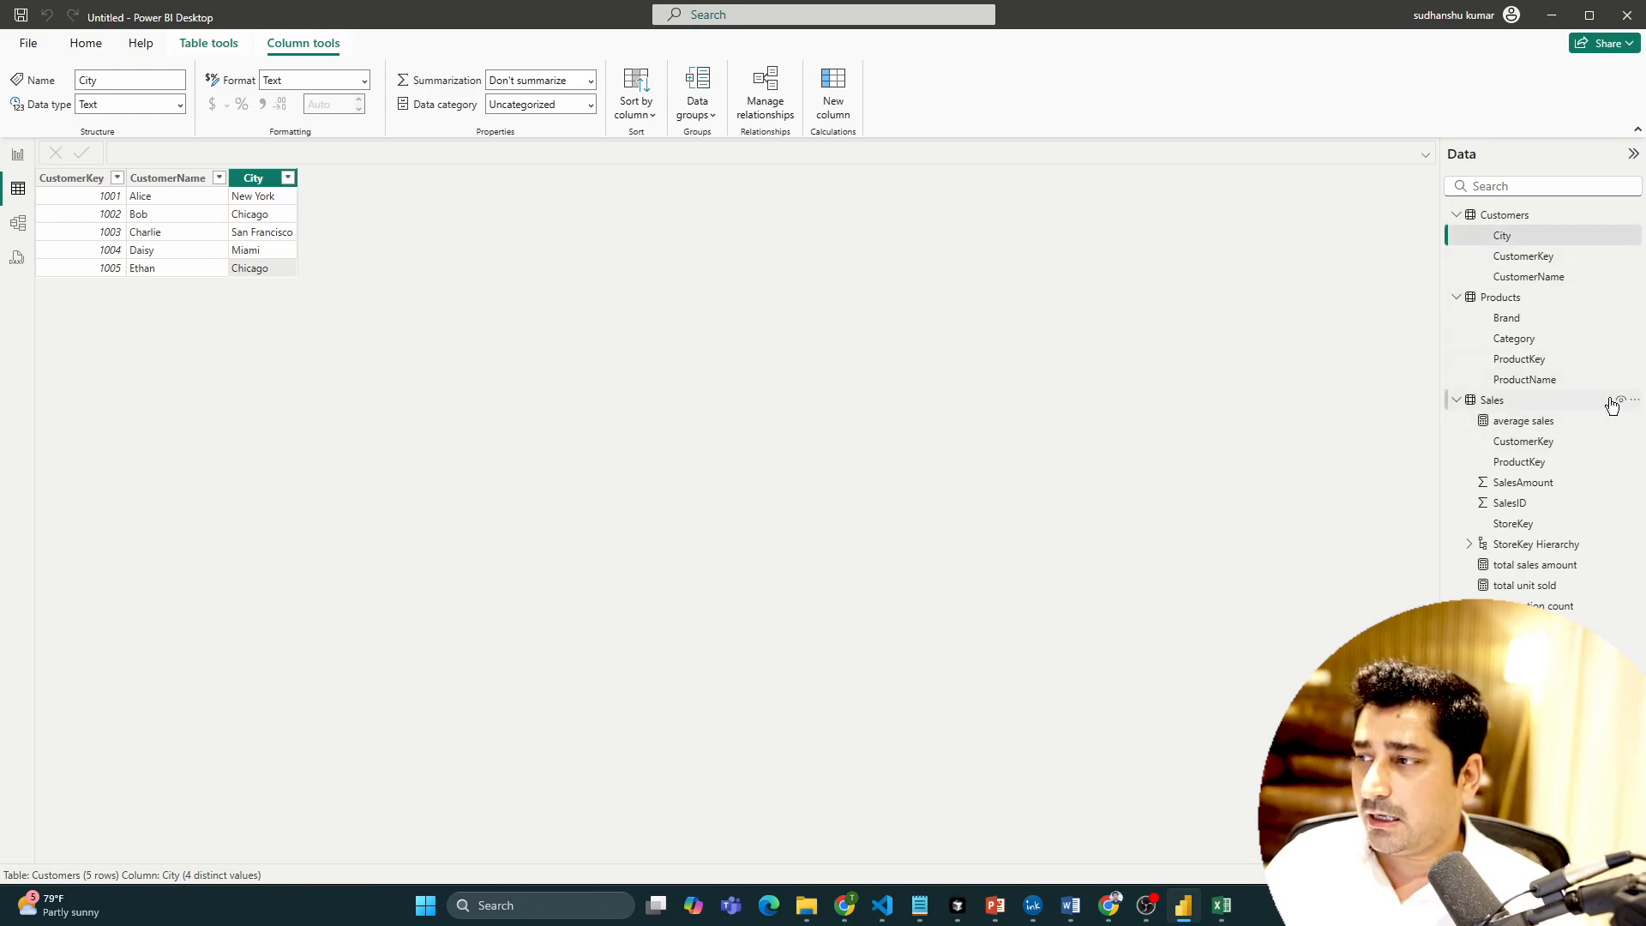
Step: Create a measure in the Sales table named "sales in chicago" and start its formula with the CALCULATE function
{"action": "left_click", "coordinate": [1635, 399]}
{"action": "key", "text": "Escape"}
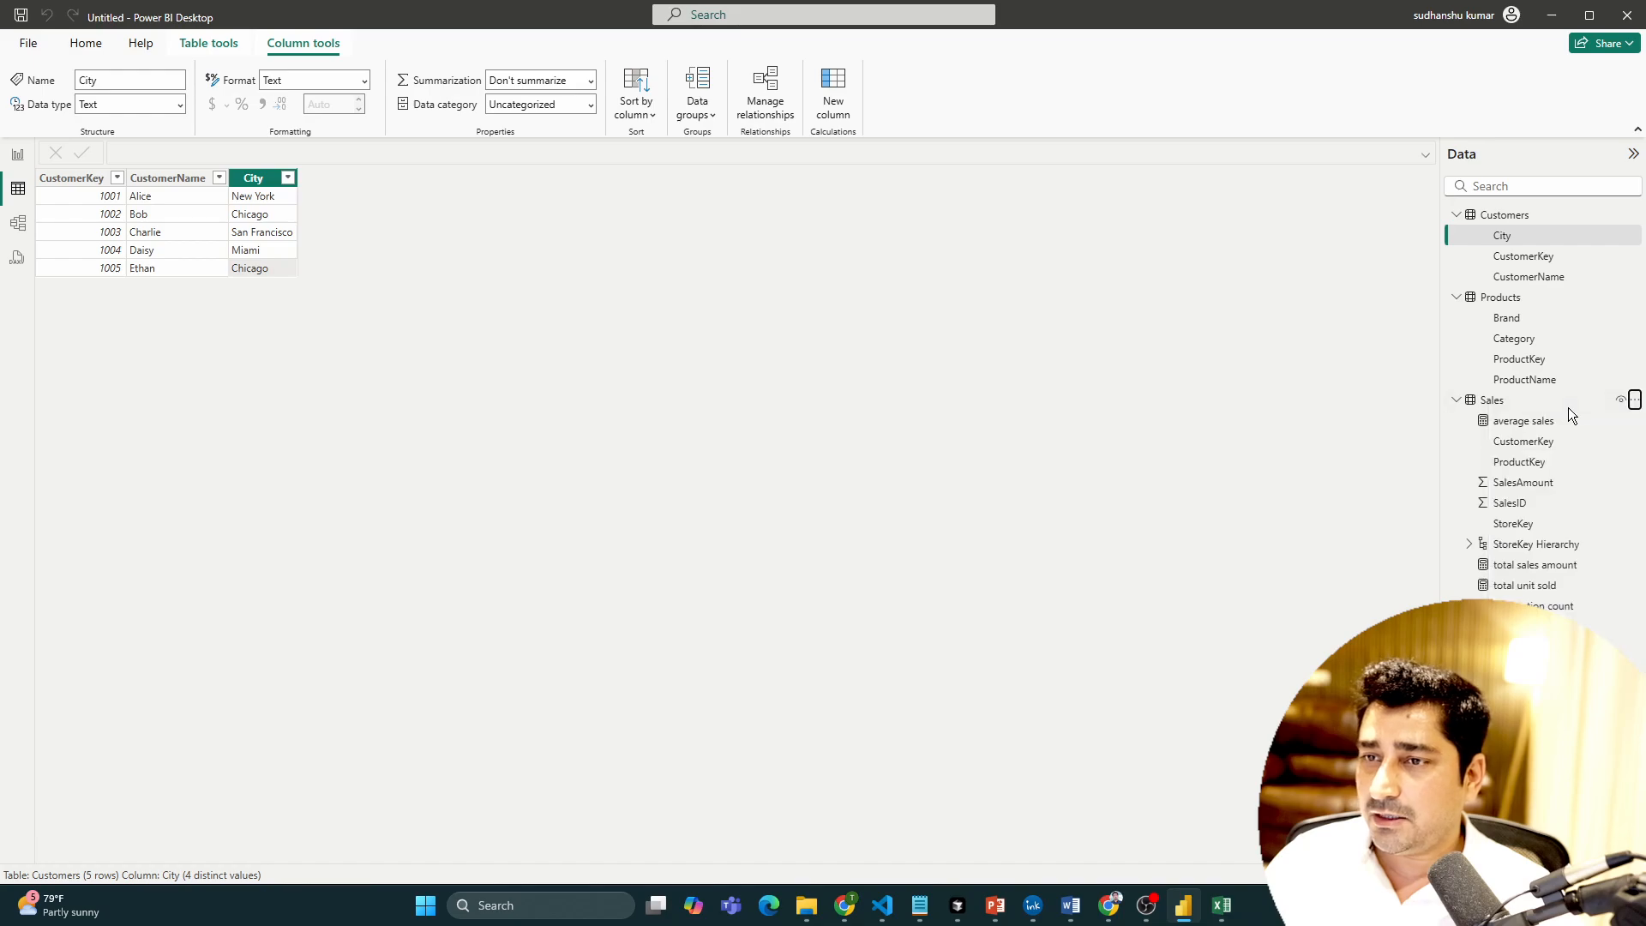
{"action": "key", "text": "BackSpace"}
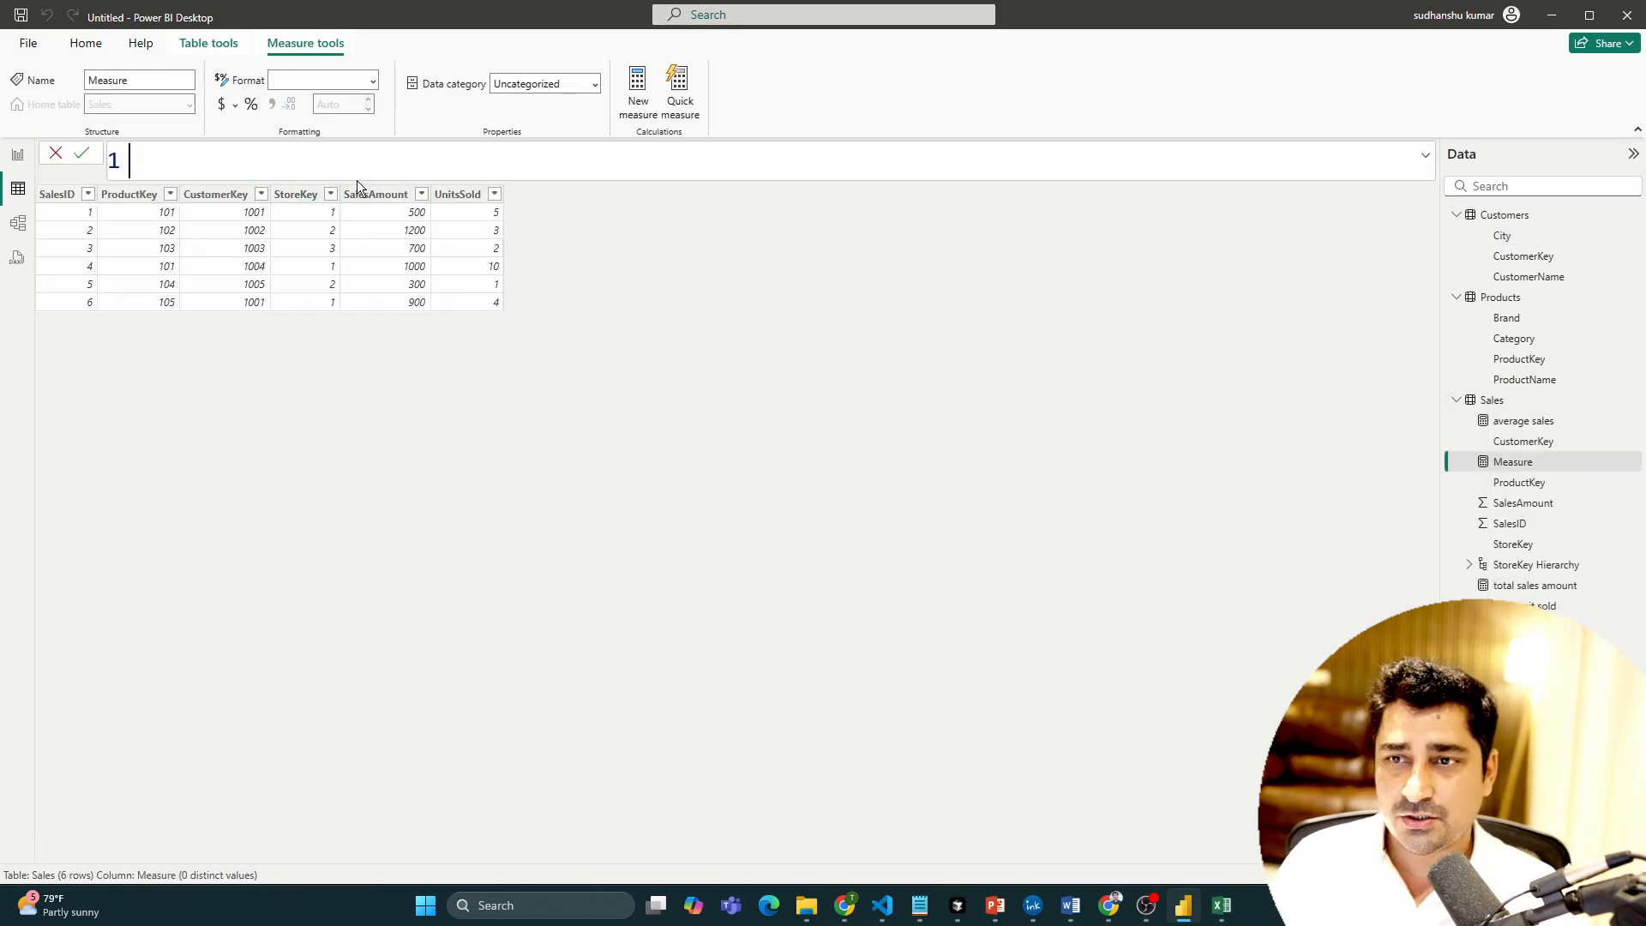
{"action": "type", "text": "sales in chi"}
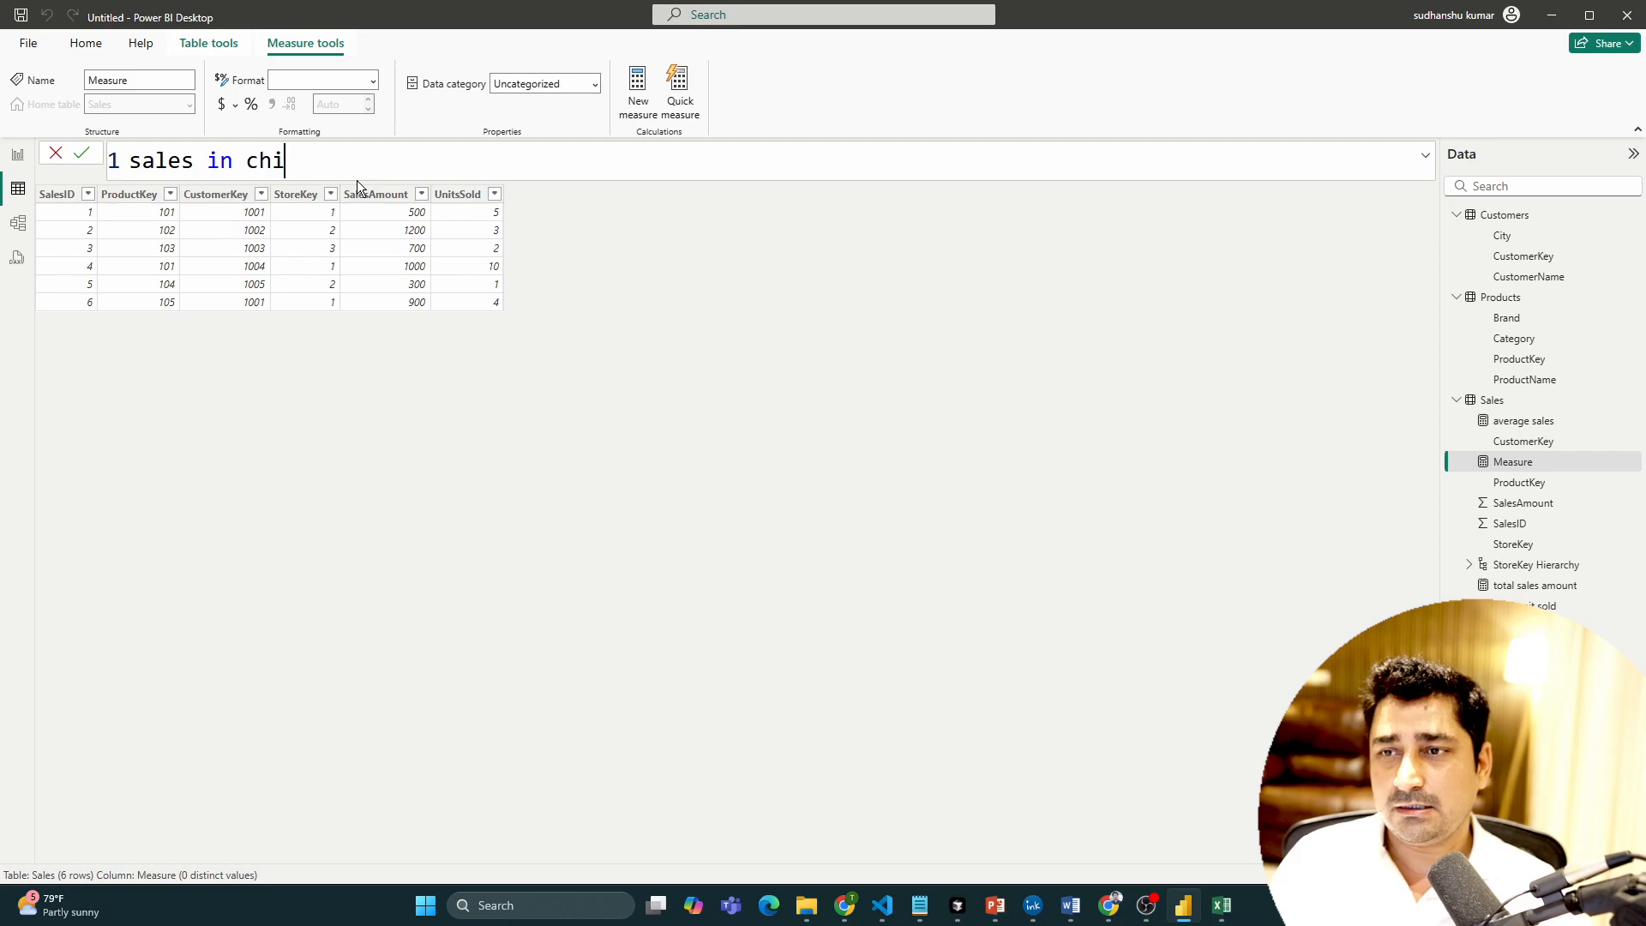
{"action": "type", "text": "cago"}
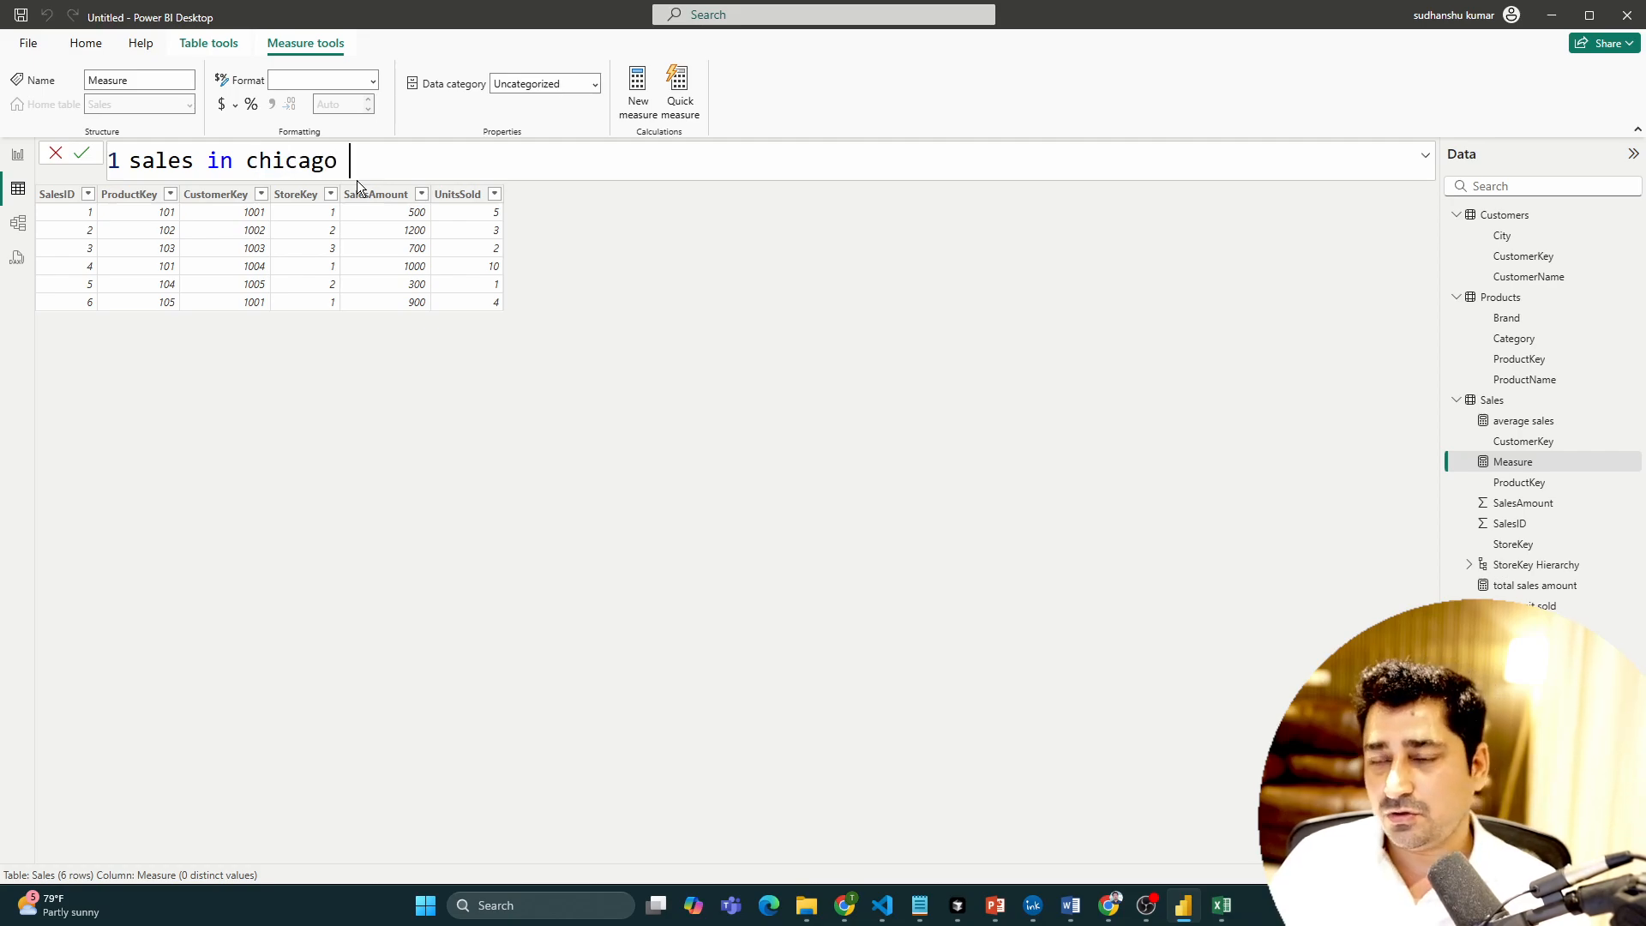
{"action": "type", "text": " = cal"}
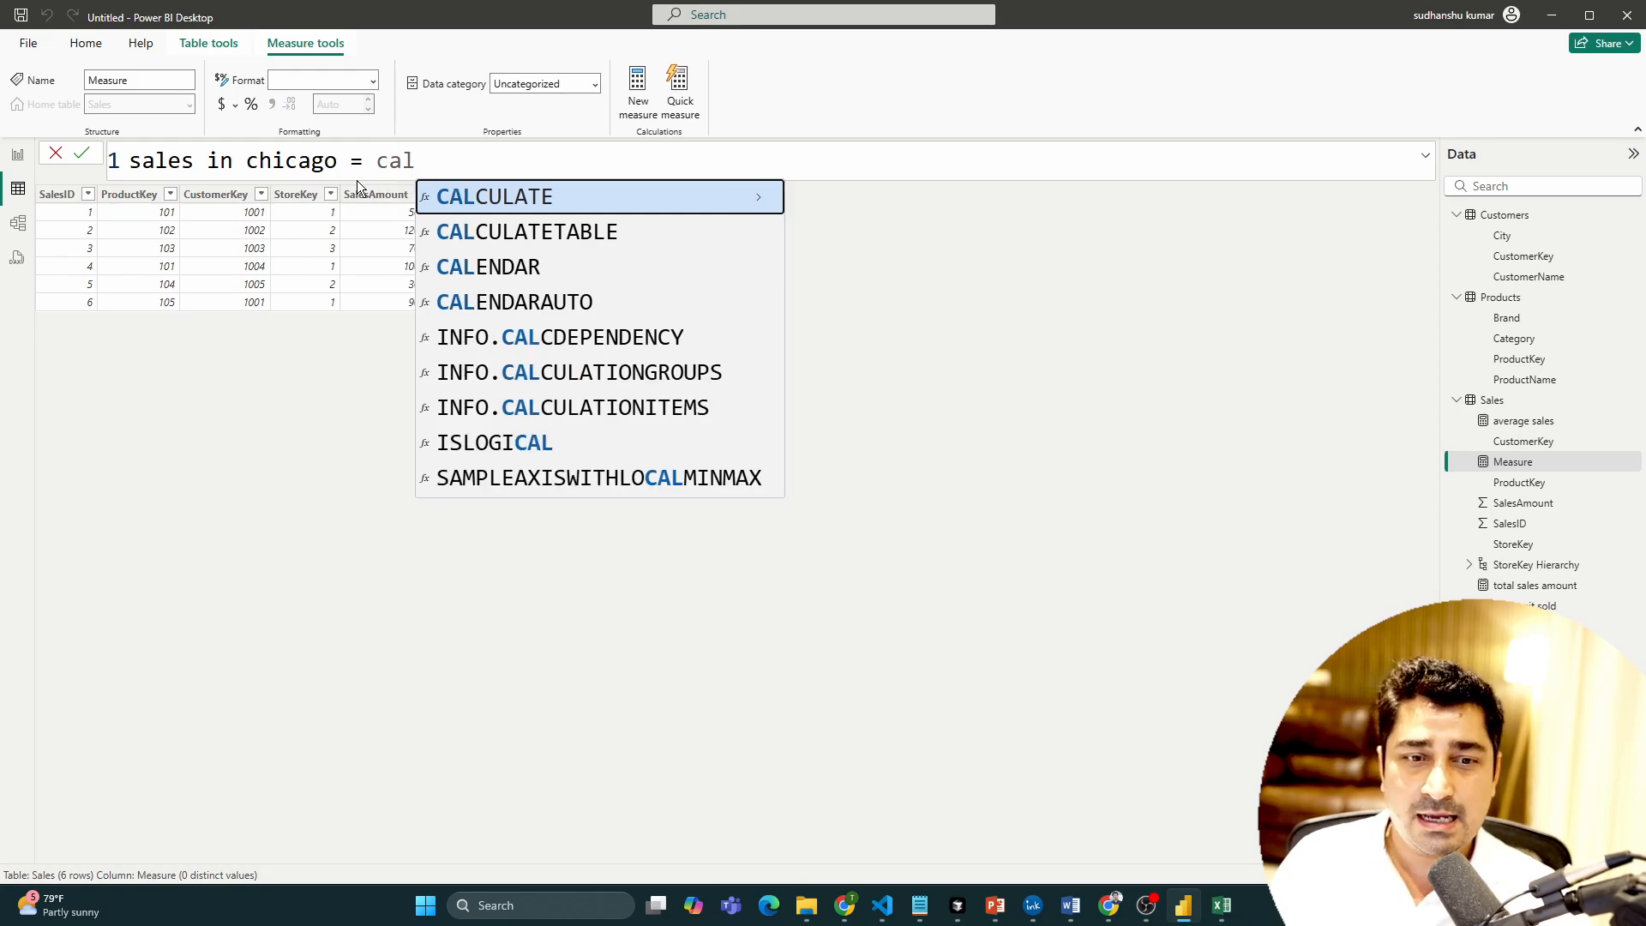
{"action": "key", "text": "Tab"}
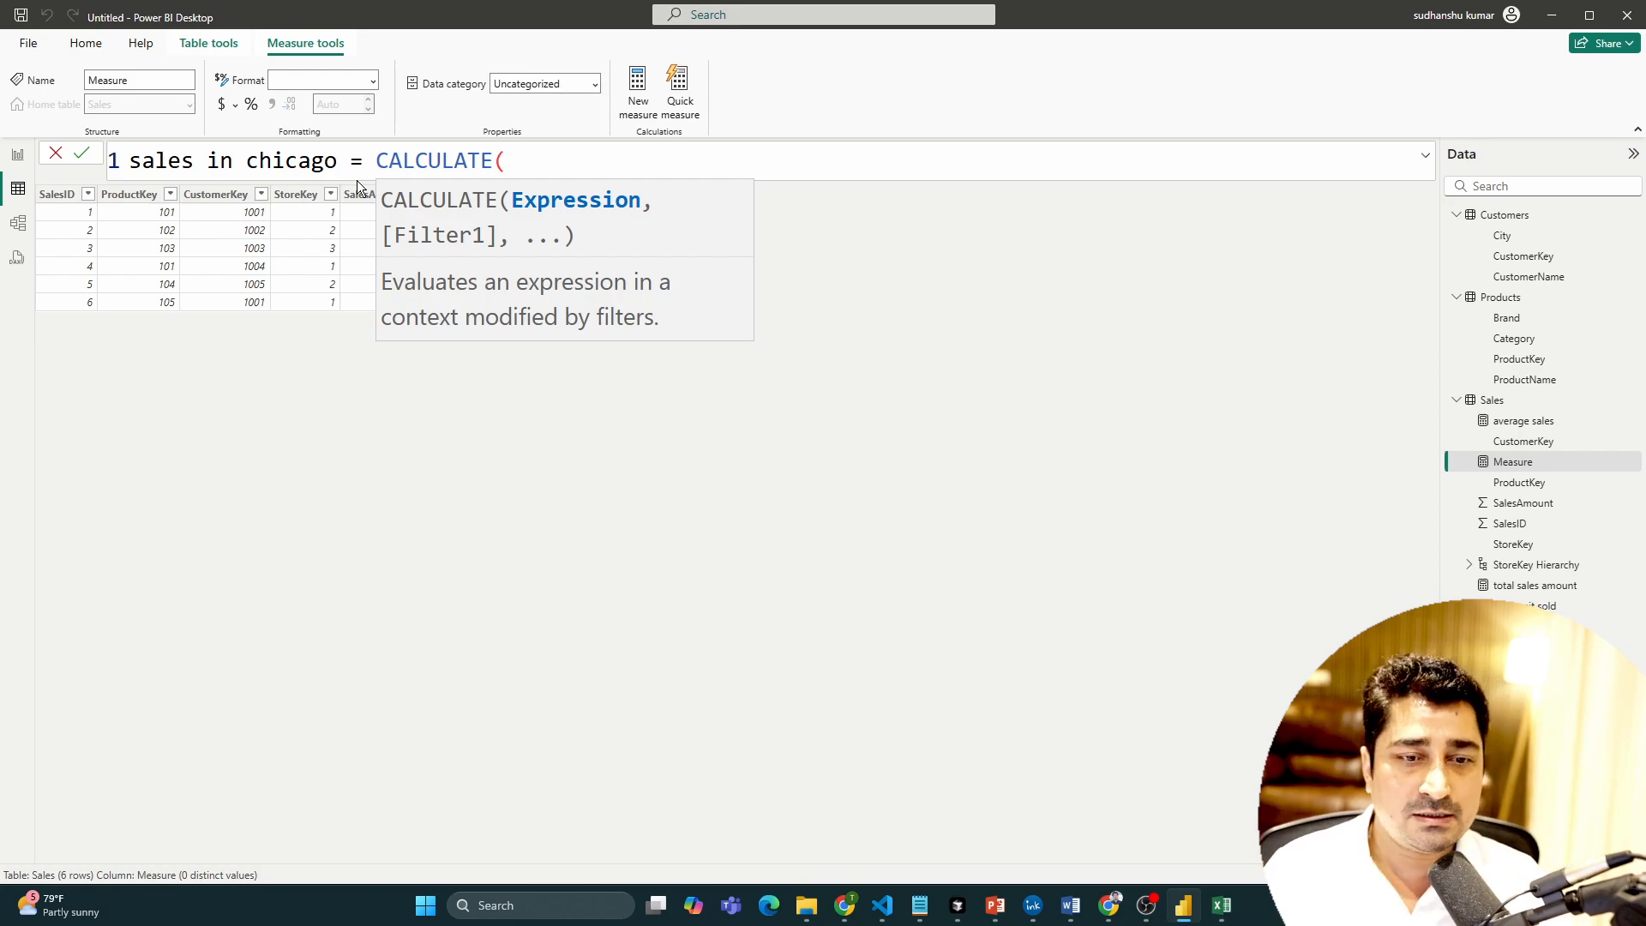
Step: Enter SUM(Sales[SalesAmount]) as the expression argument of CALCULATE
{"action": "type", "text": "sum"}
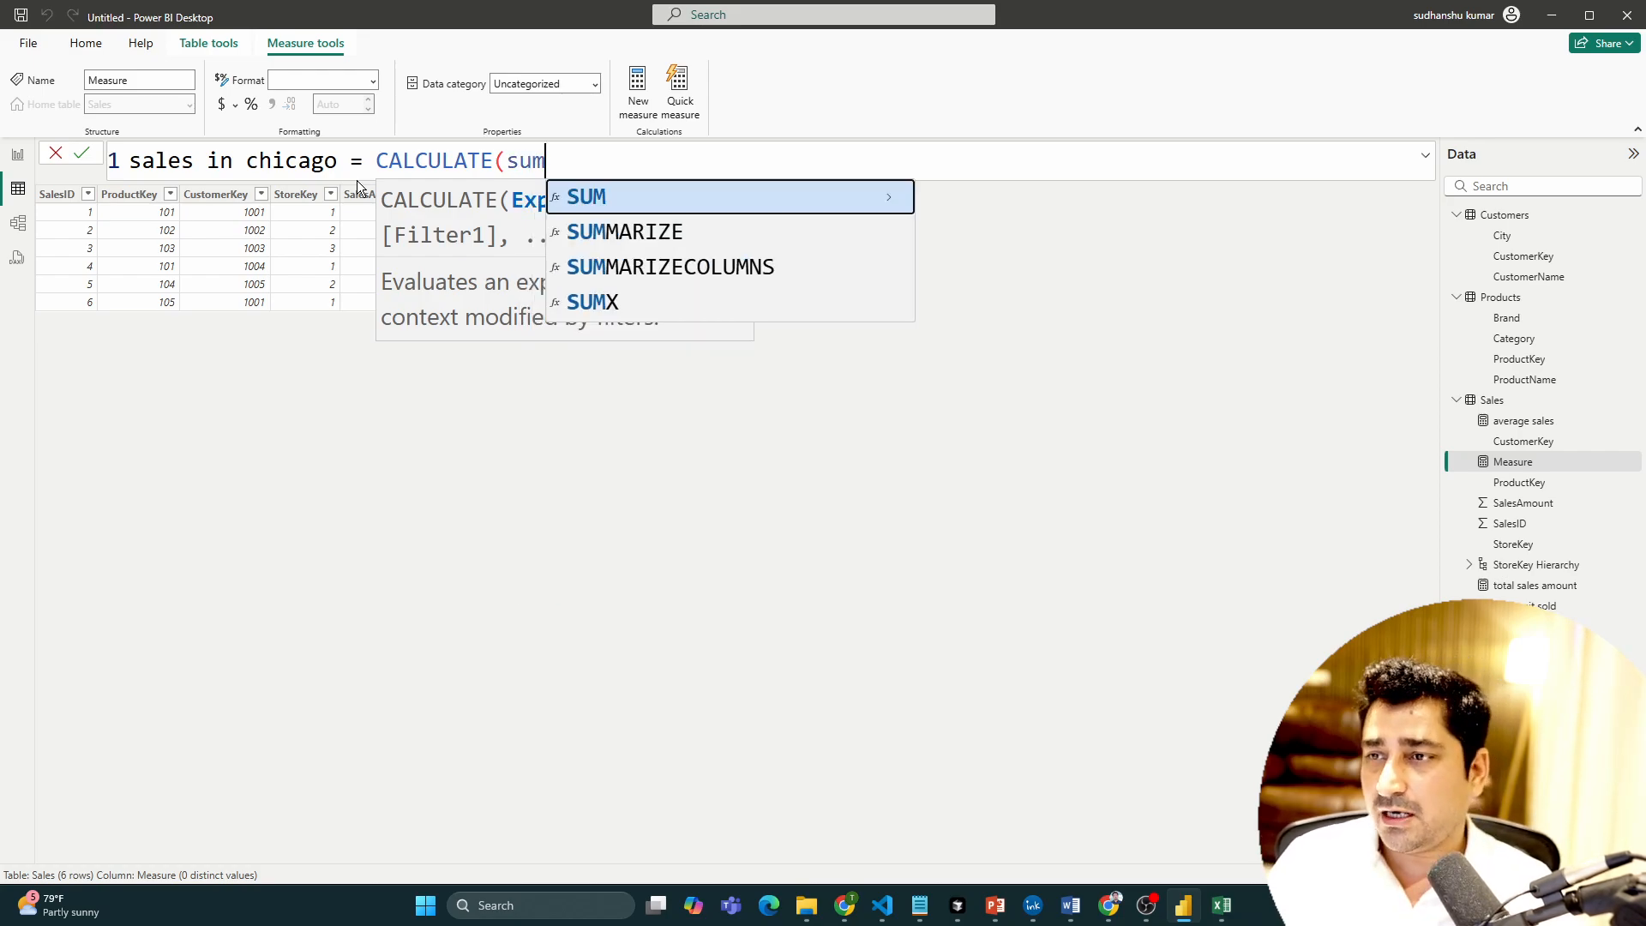
{"action": "key", "text": "Tab"}
{"action": "type", "text": "sale"}
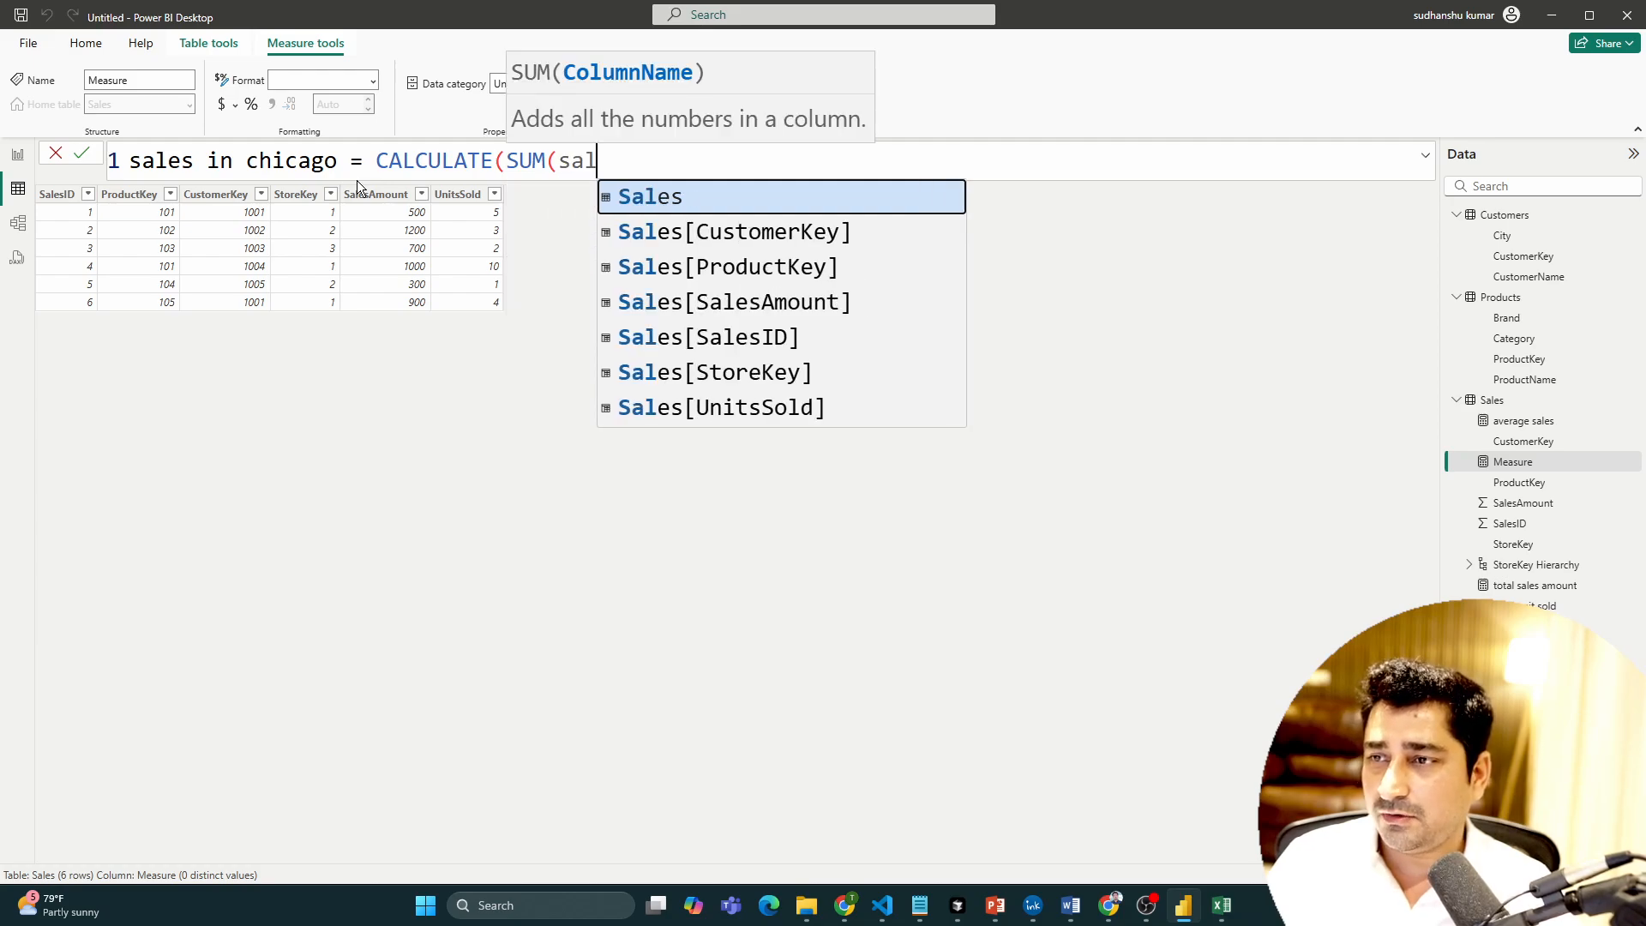
{"action": "key", "text": "Down"}
{"action": "key", "text": "Down"}
{"action": "key", "text": "Down"}
{"action": "key", "text": "Tab"}
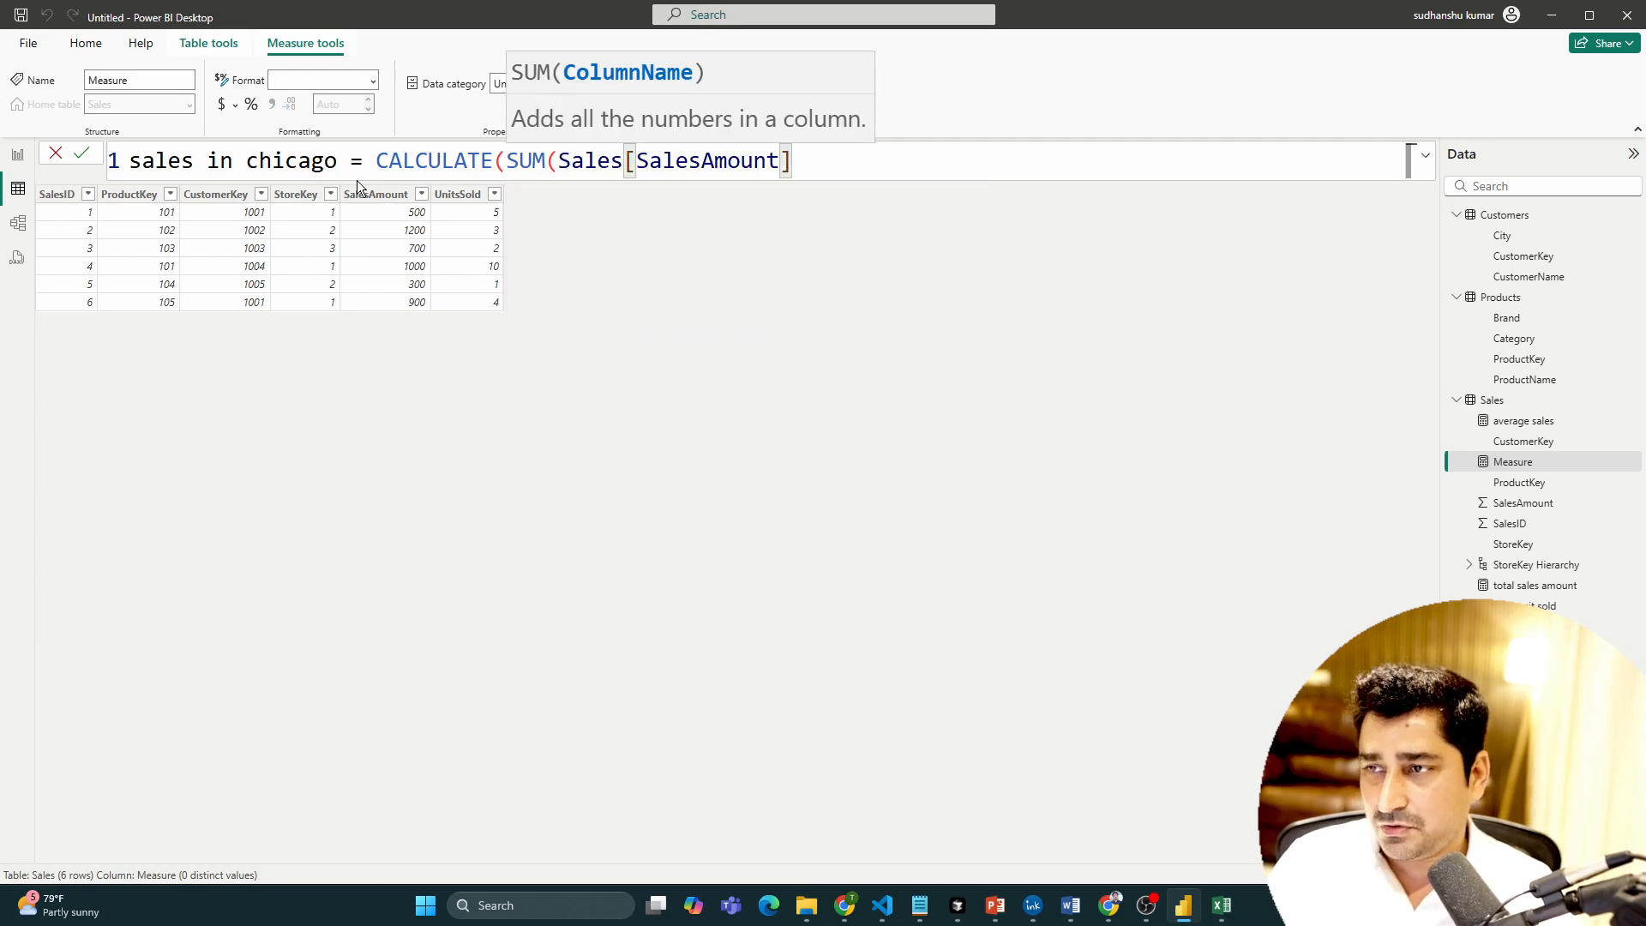
{"action": "type", "text": ")"}
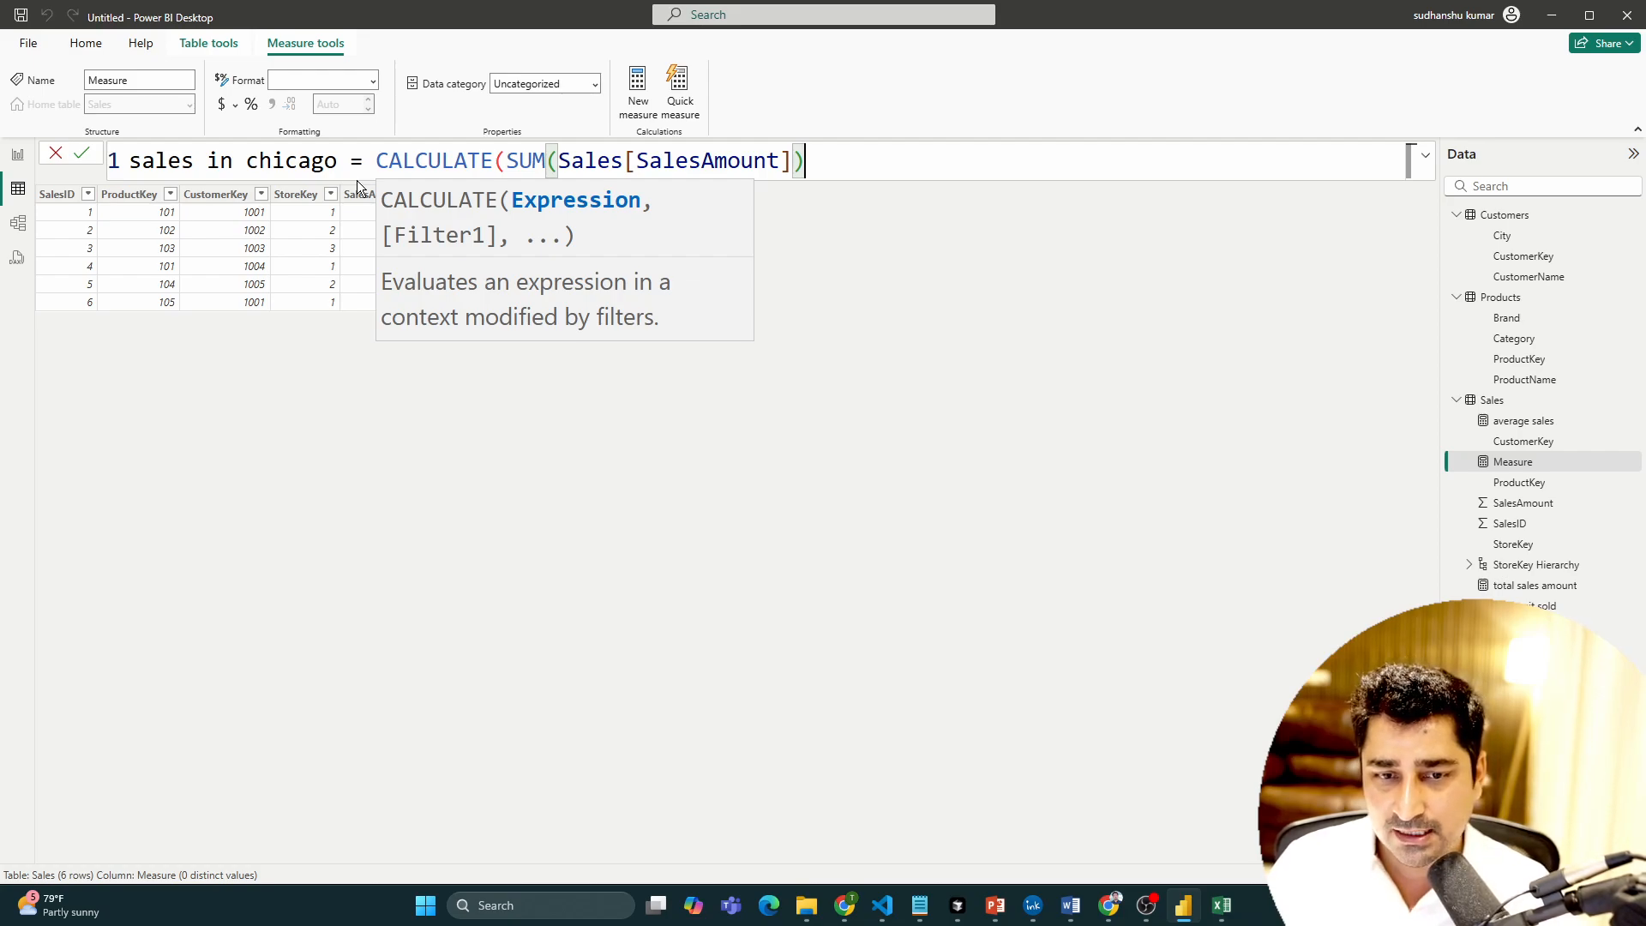
Step: Add the filter Customers[City]="chicago" to the CALCULATE formula, close it and commit the measure
{"action": "type", "text": ","}
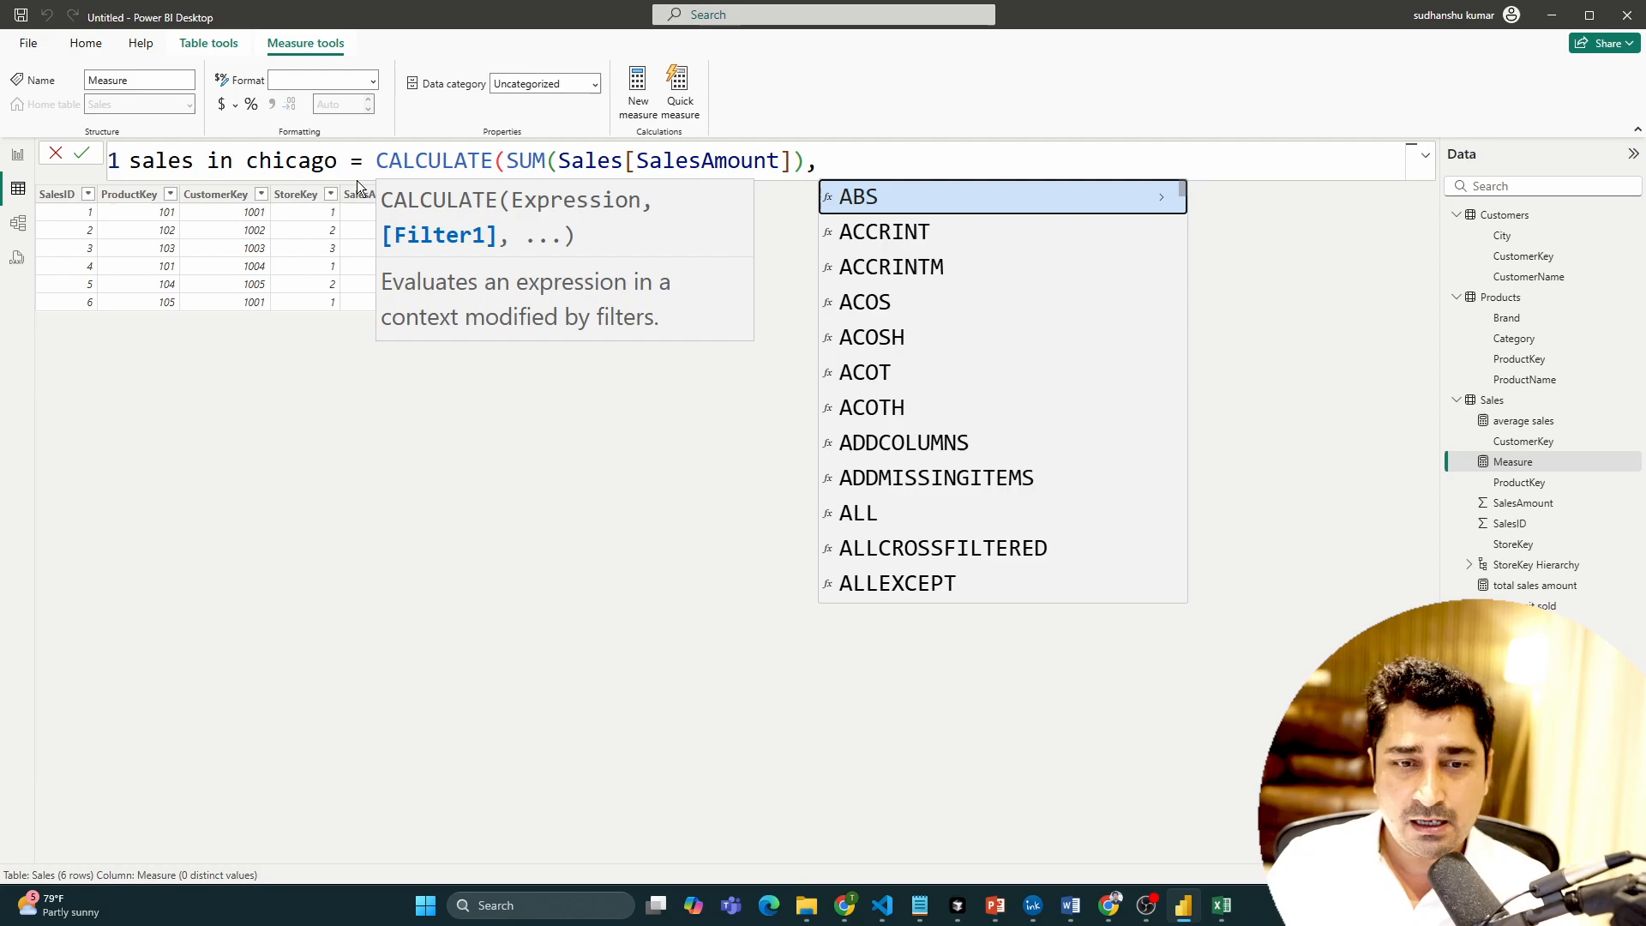
{"action": "type", "text": "cust"}
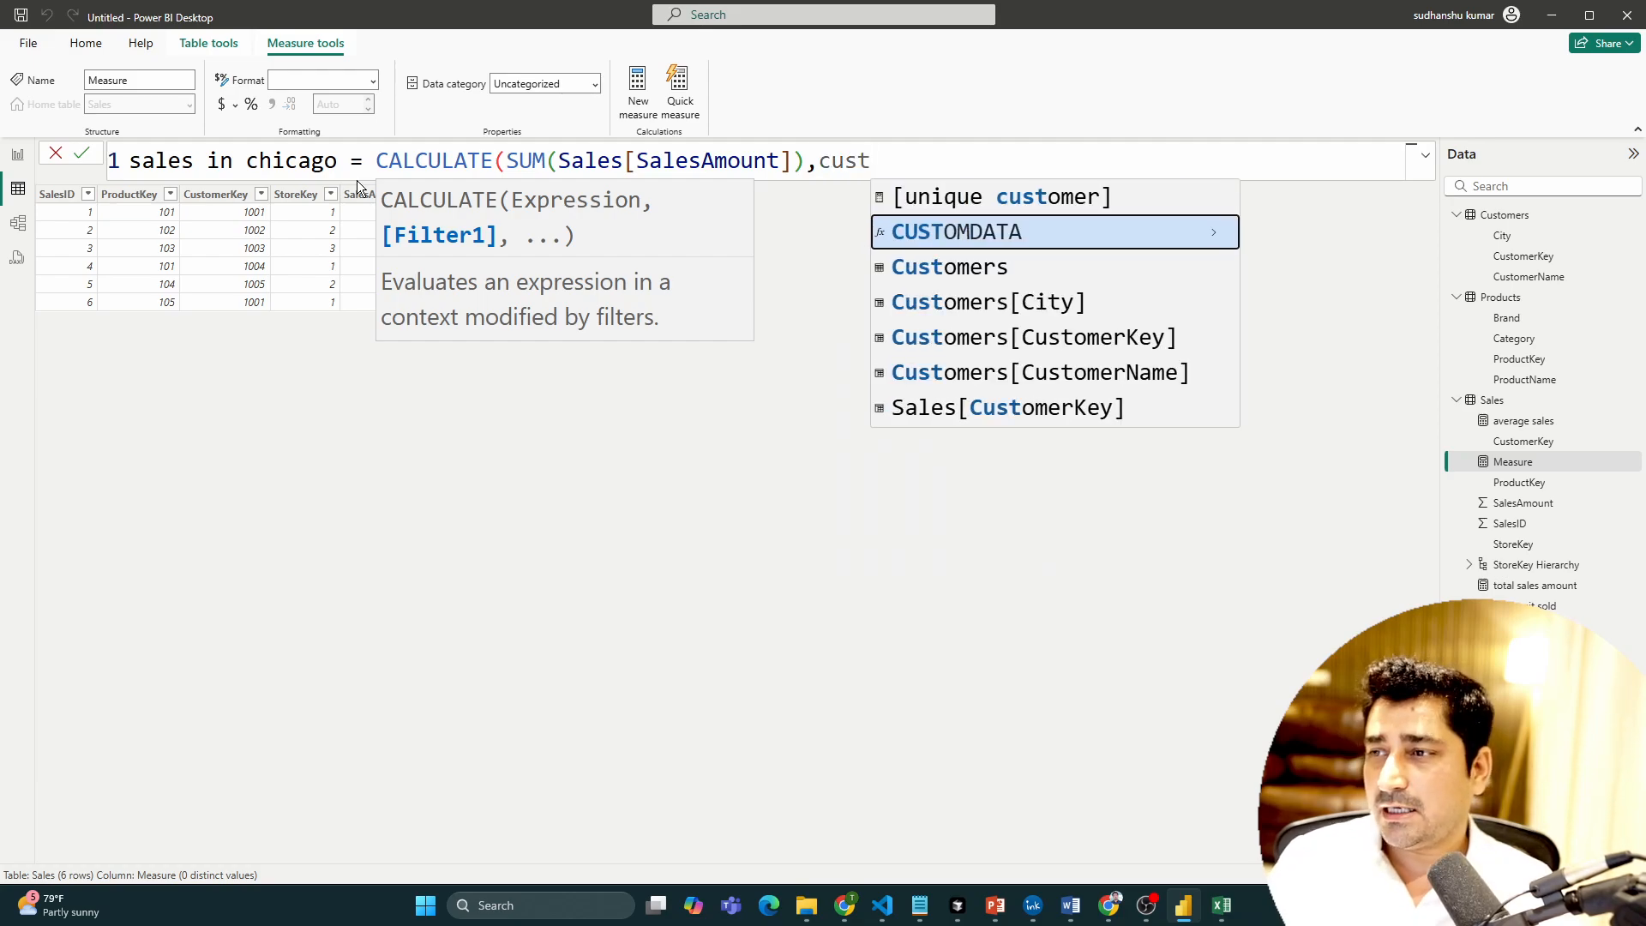
{"action": "key", "text": "Down"}
{"action": "key", "text": "Down"}
{"action": "key", "text": "Tab"}
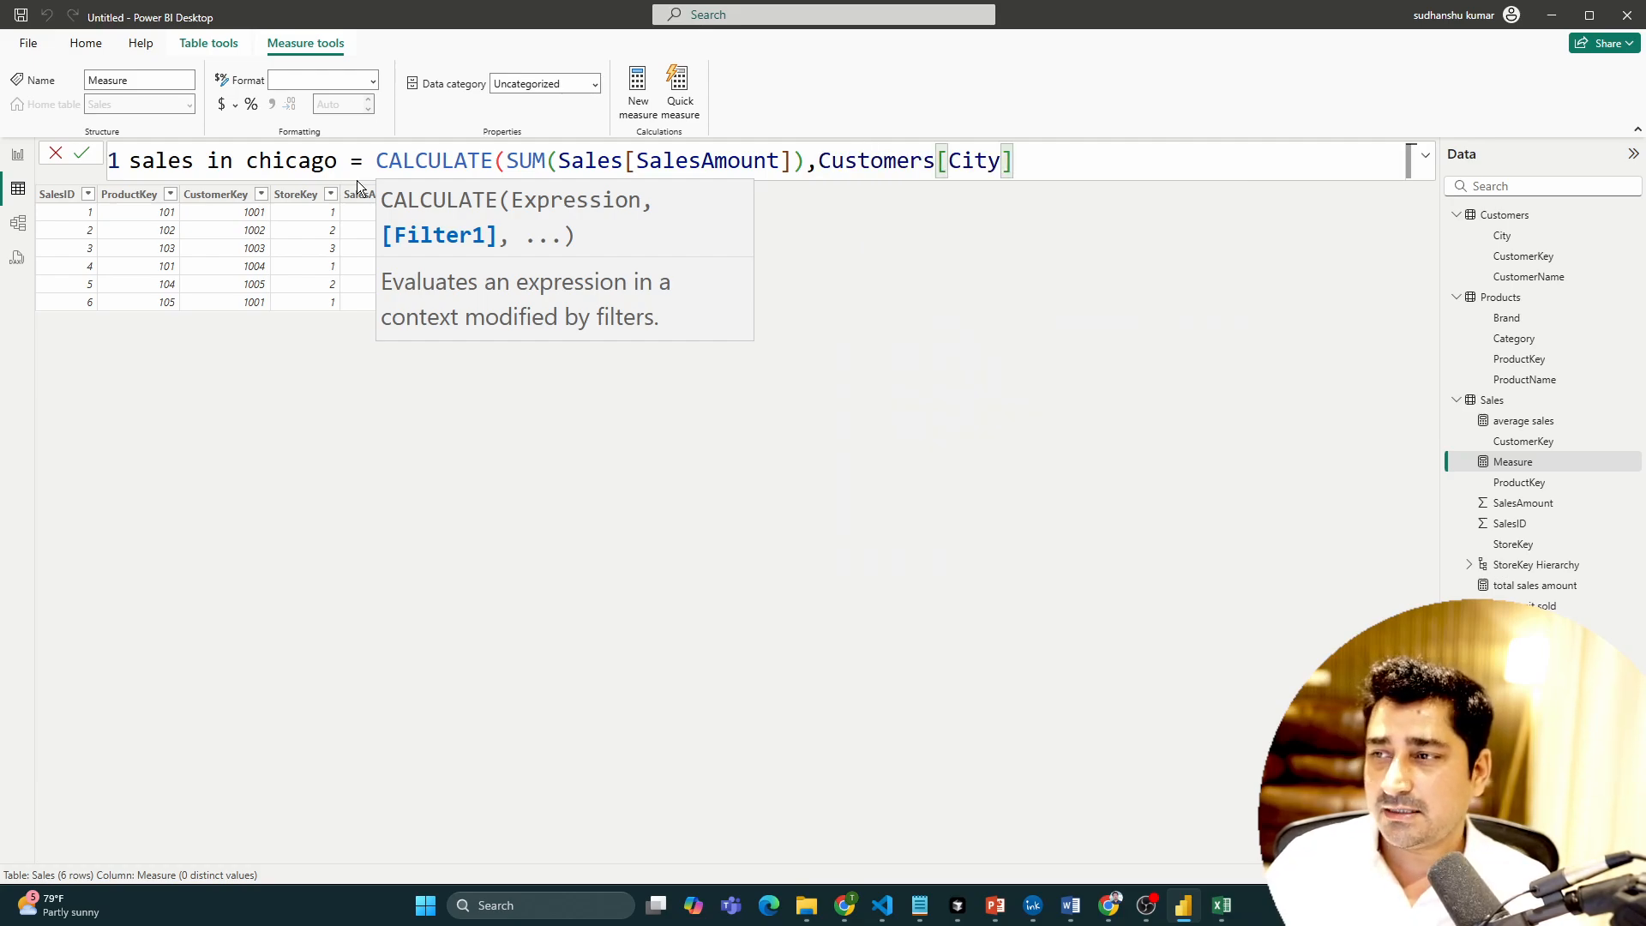
{"action": "type", "text": "="}
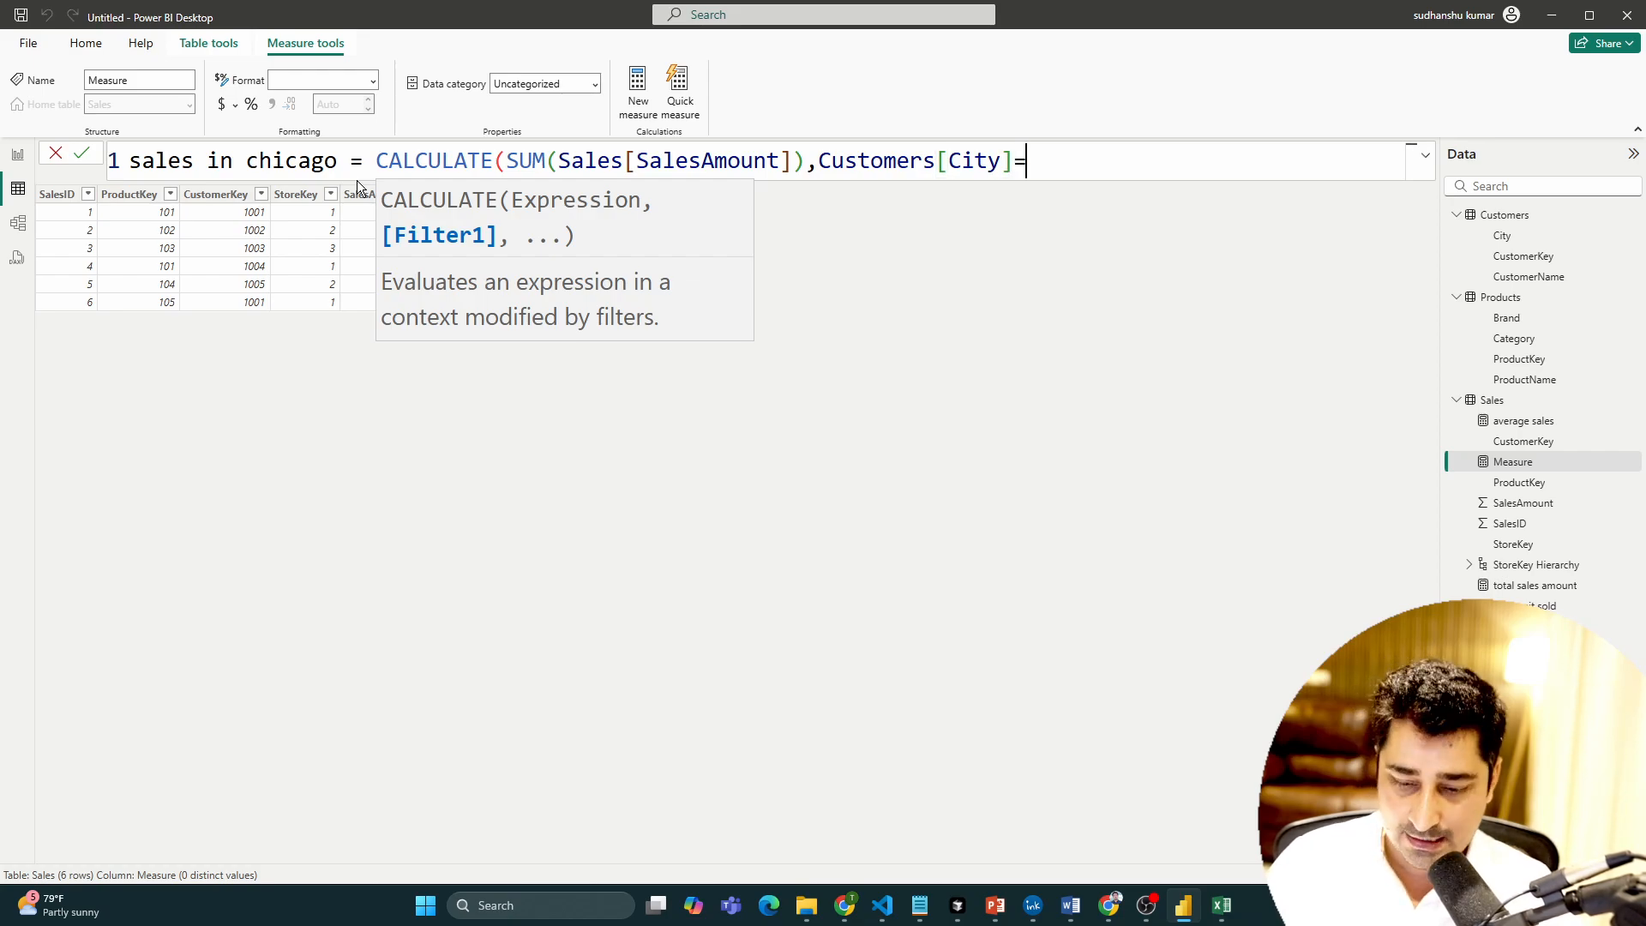
{"action": "type", "text": "\"chi"}
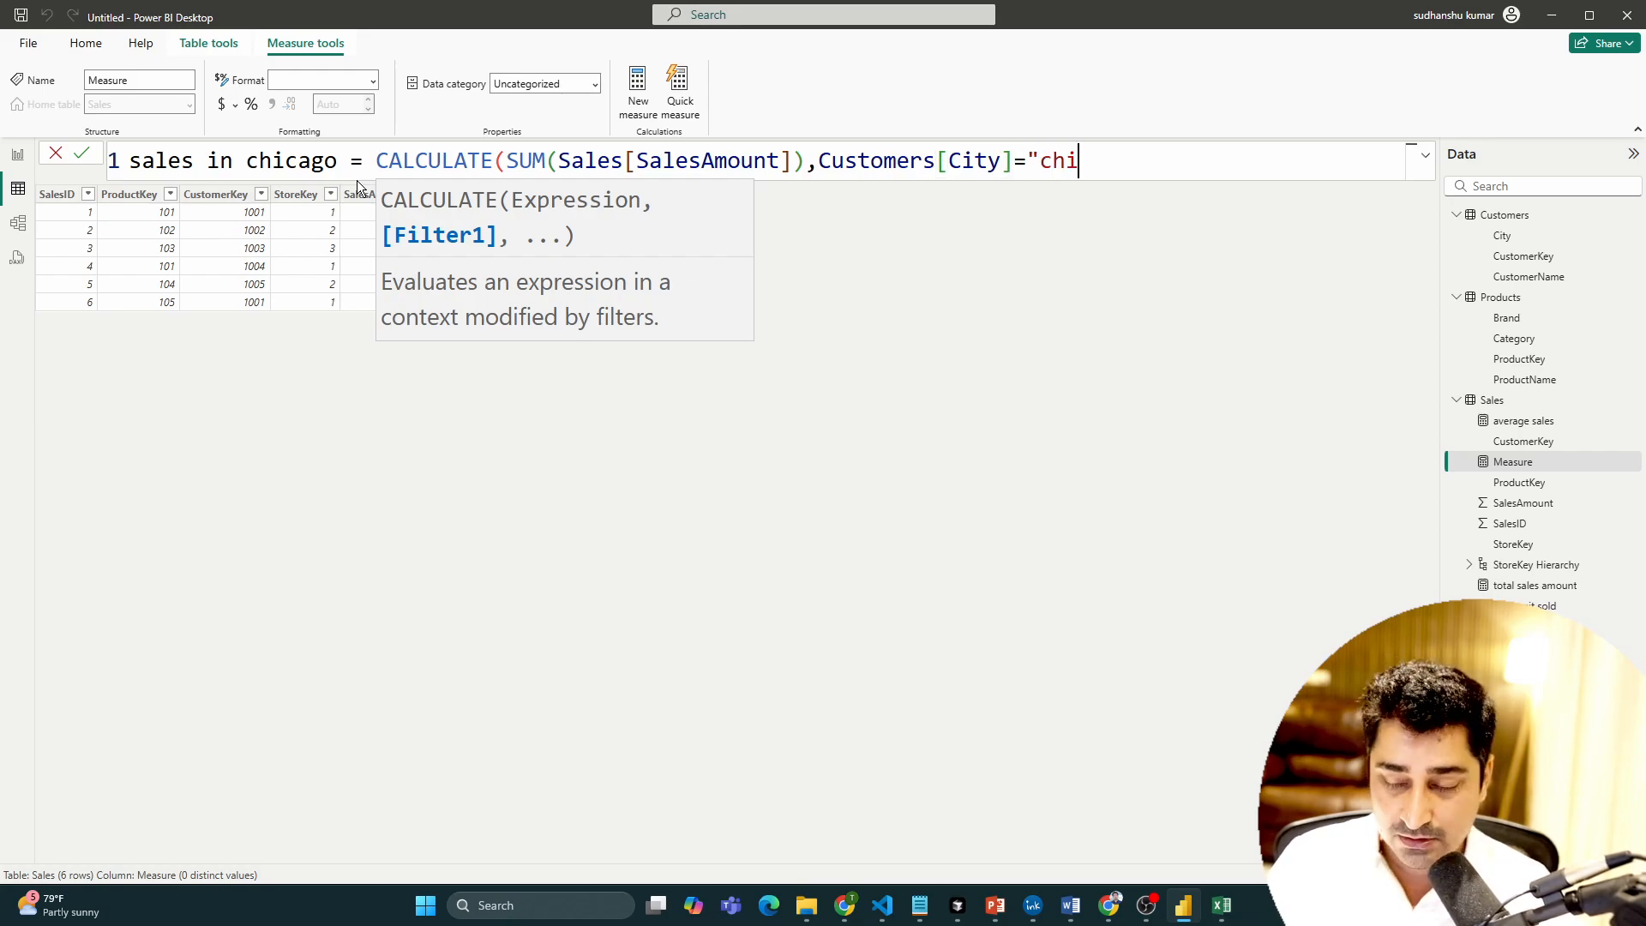
{"action": "type", "text": "cago"}
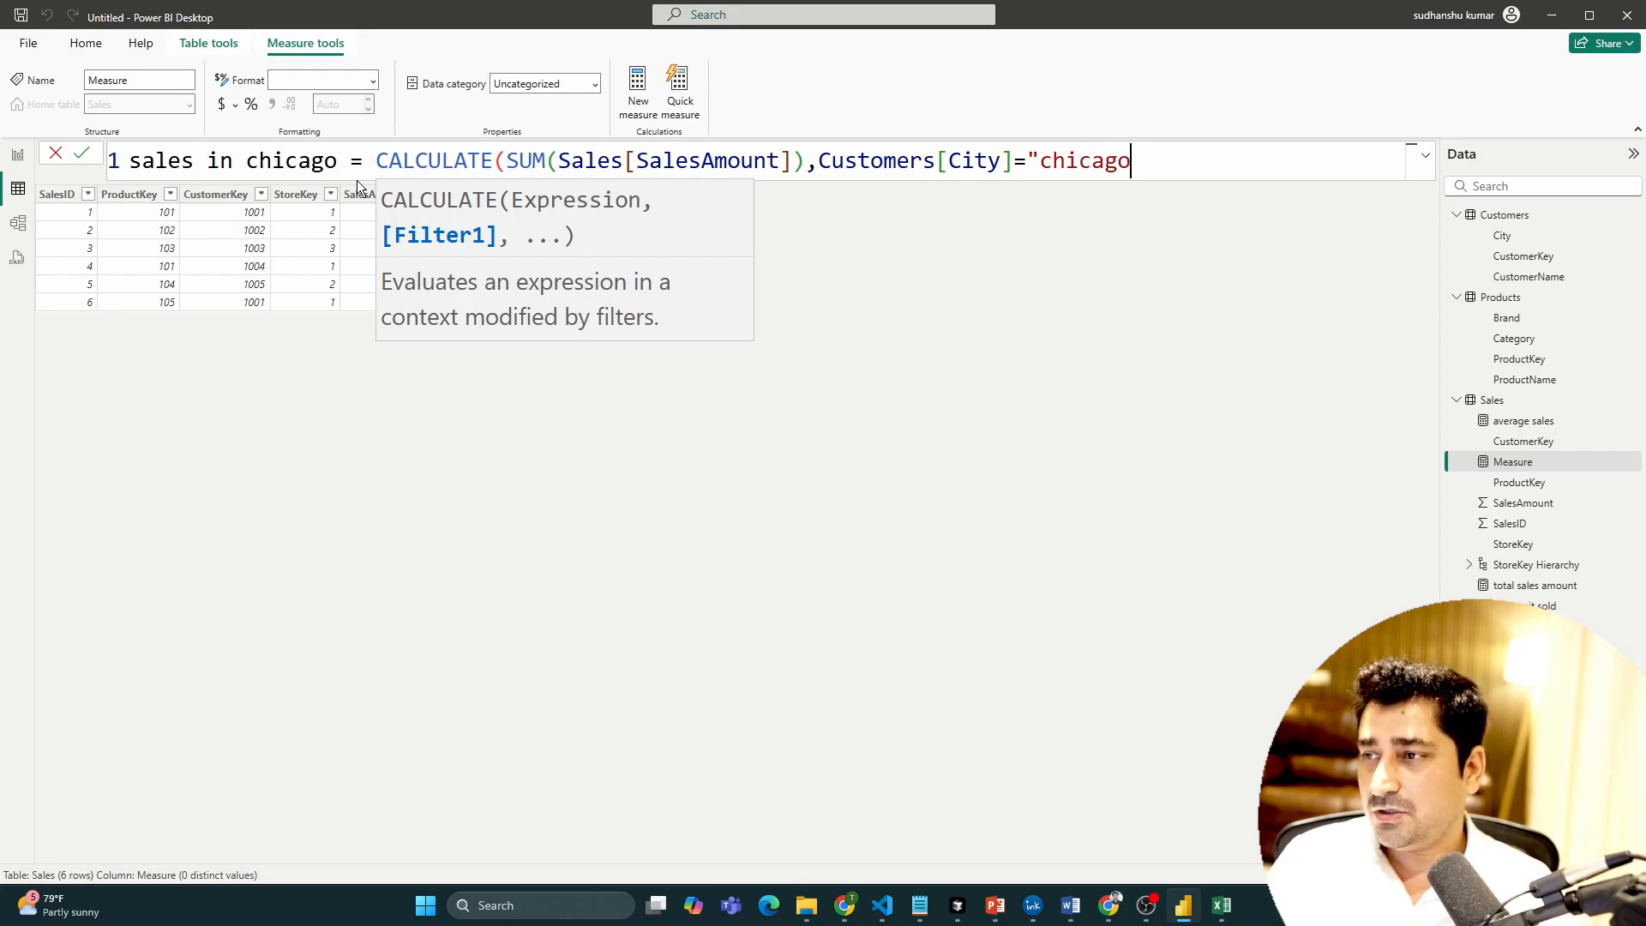
{"action": "type", "text": "\")"}
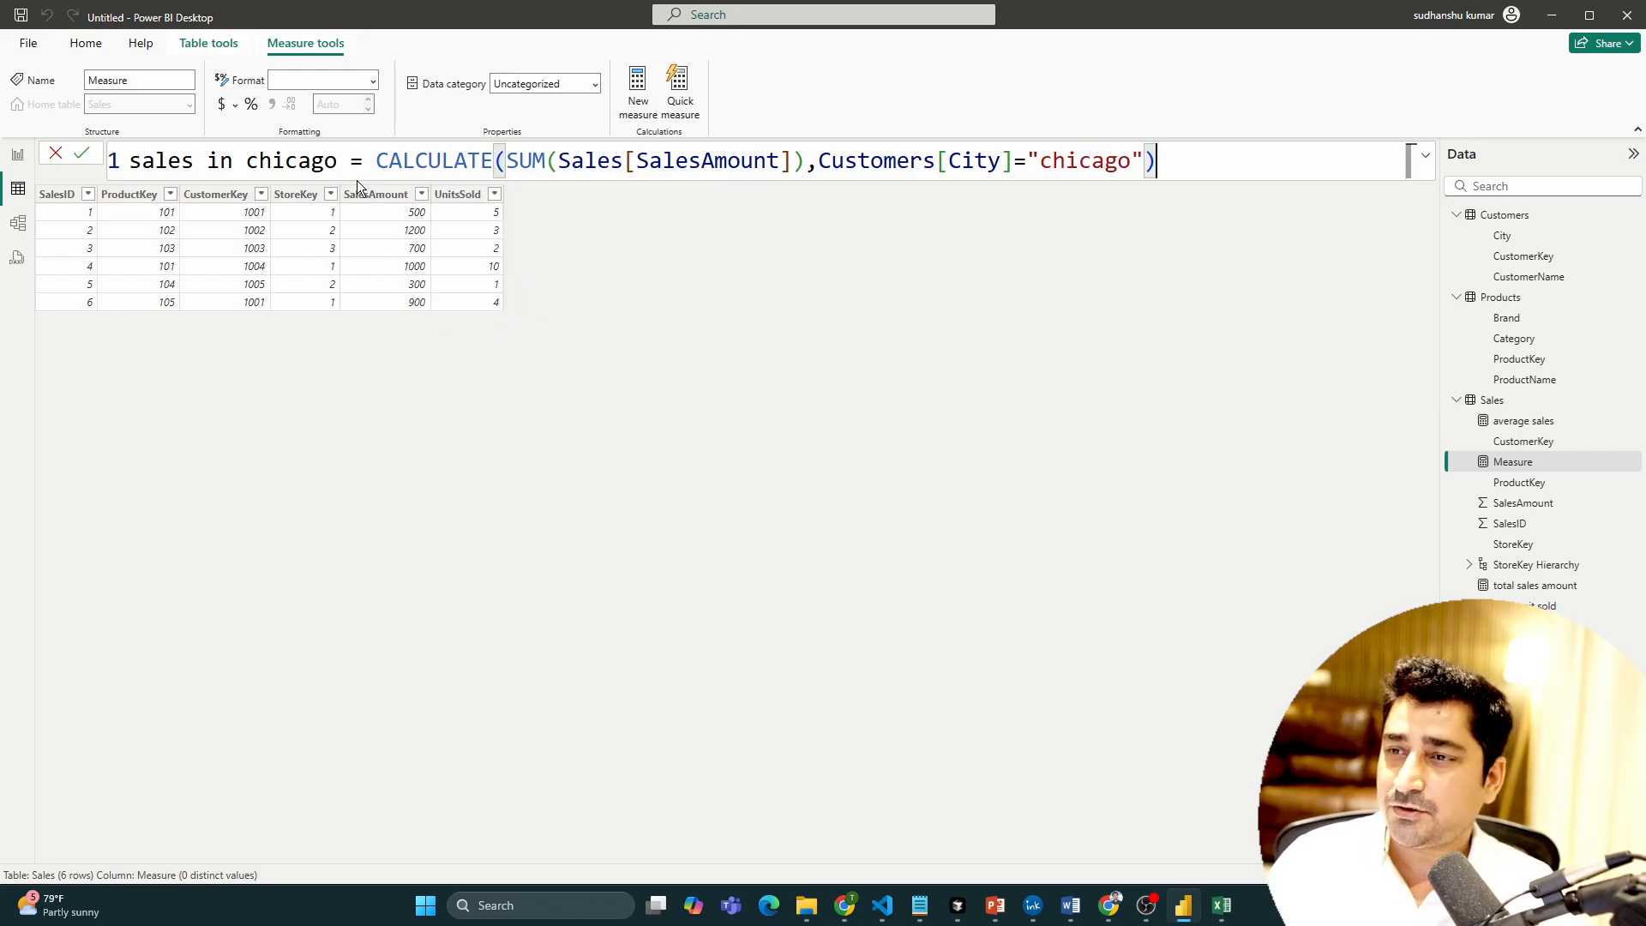
{"action": "key", "text": "Return"}
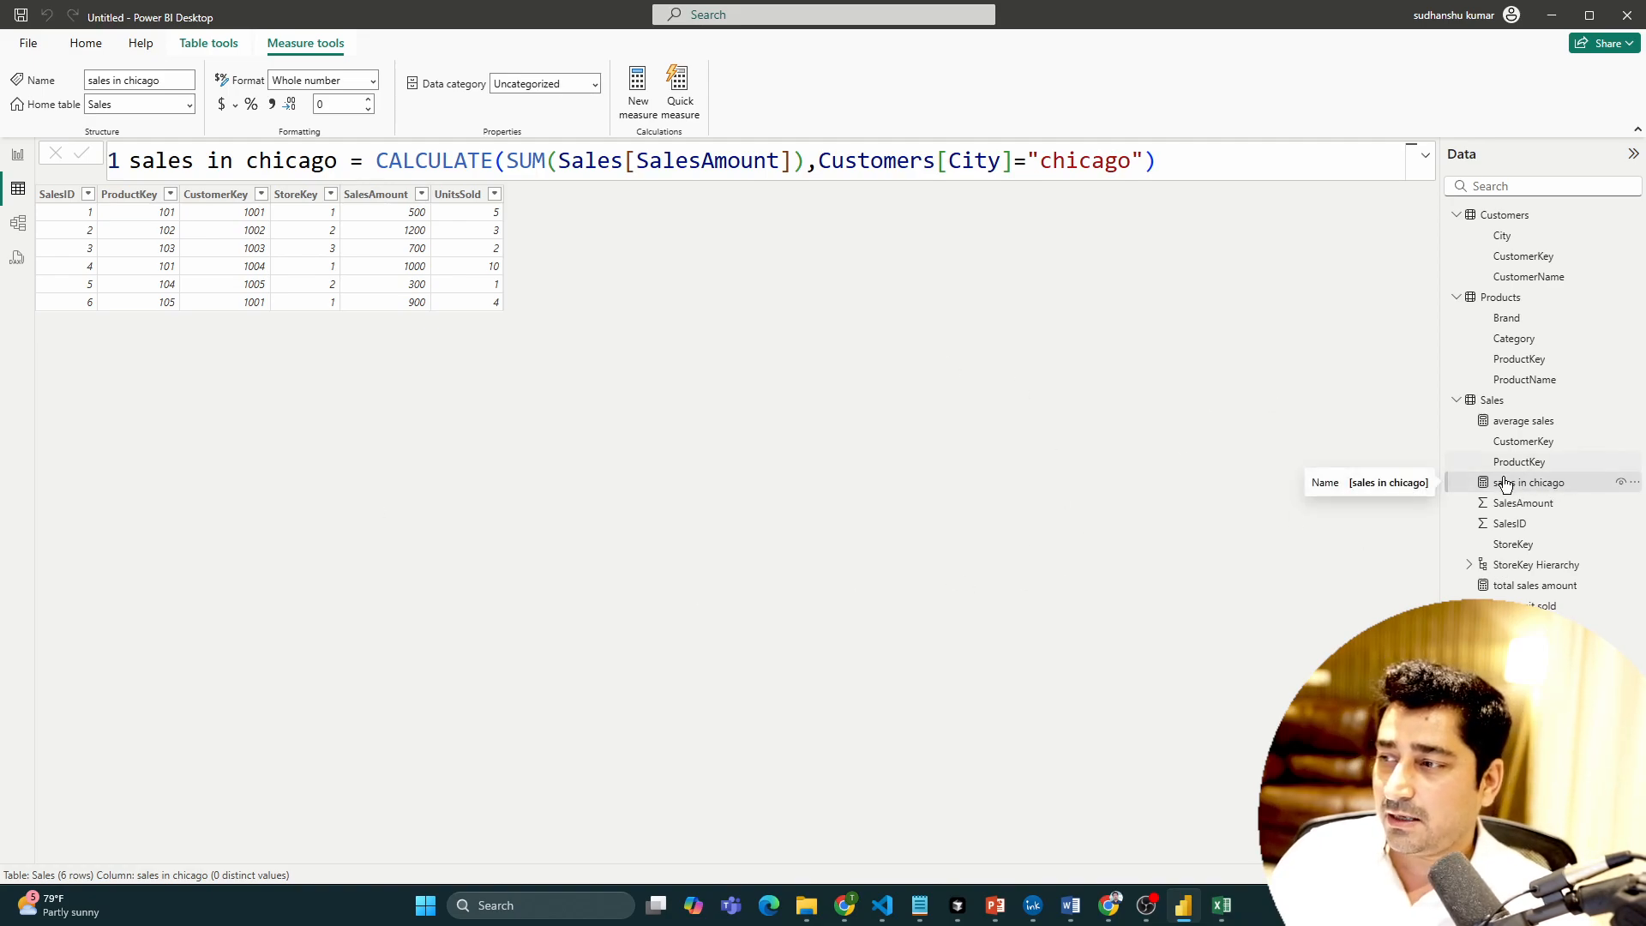
Step: Try to show the sales in chicago measure on the report page within the total sales amount card, moved to the page's upper left corner
{"action": "left_click", "coordinate": [17, 161]}
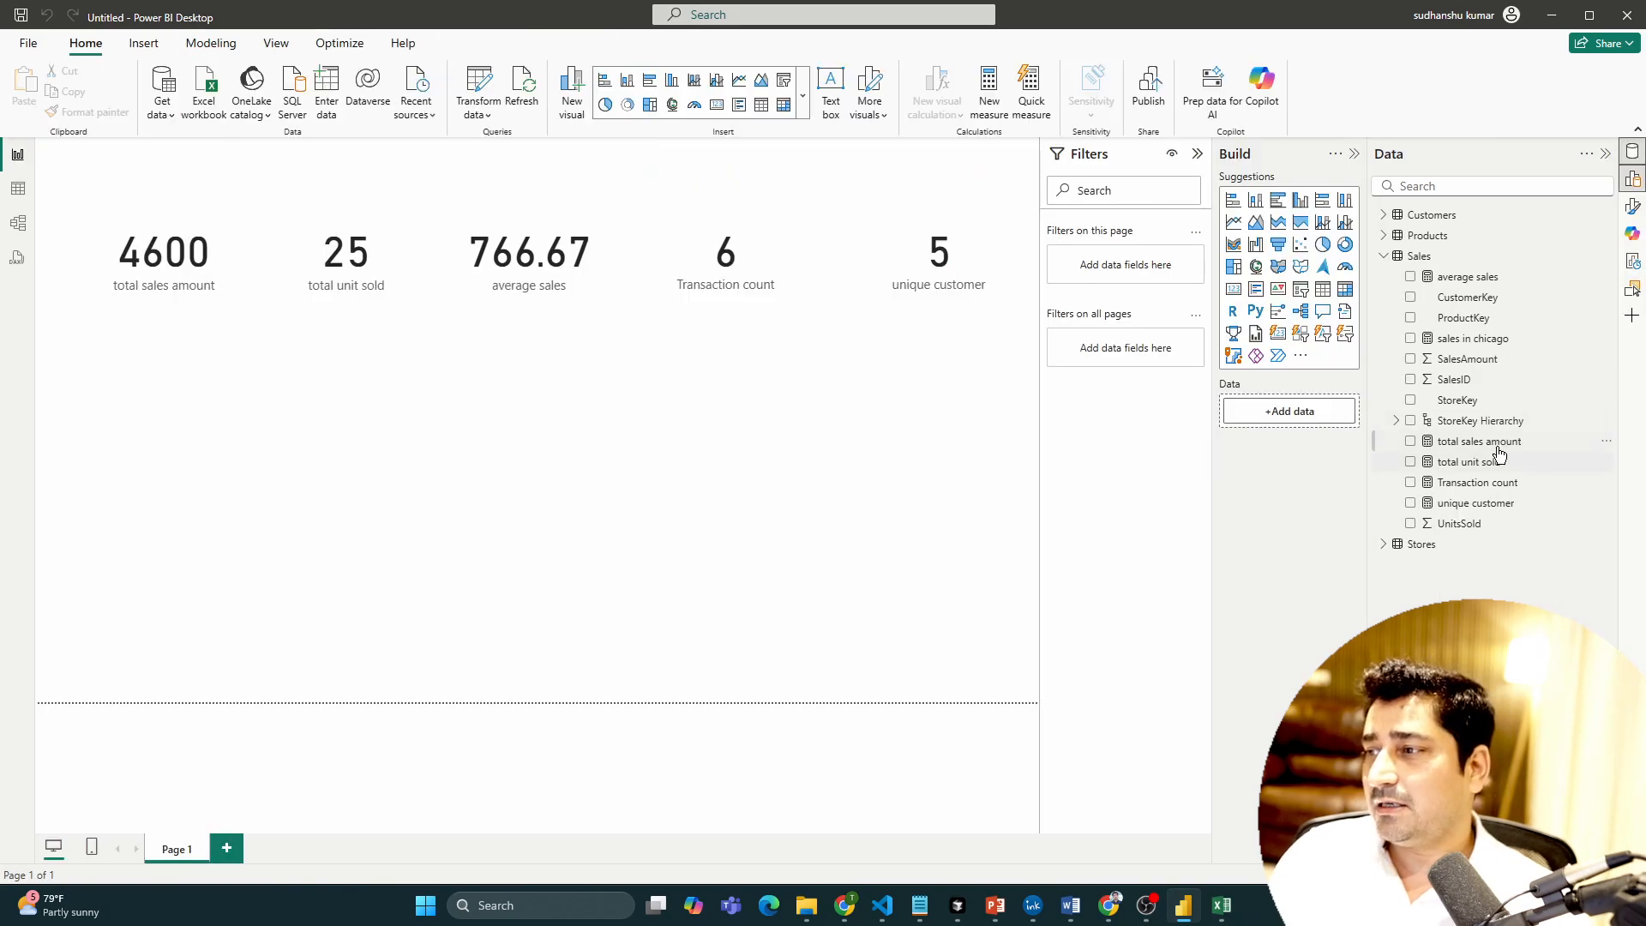
{"action": "left_click_drag", "start_coordinate": [1474, 340], "coordinate": [163, 377]}
{"action": "left_click_drag", "start_coordinate": [239, 274], "coordinate": [198, 196]}
{"action": "left_click", "coordinate": [454, 522]}
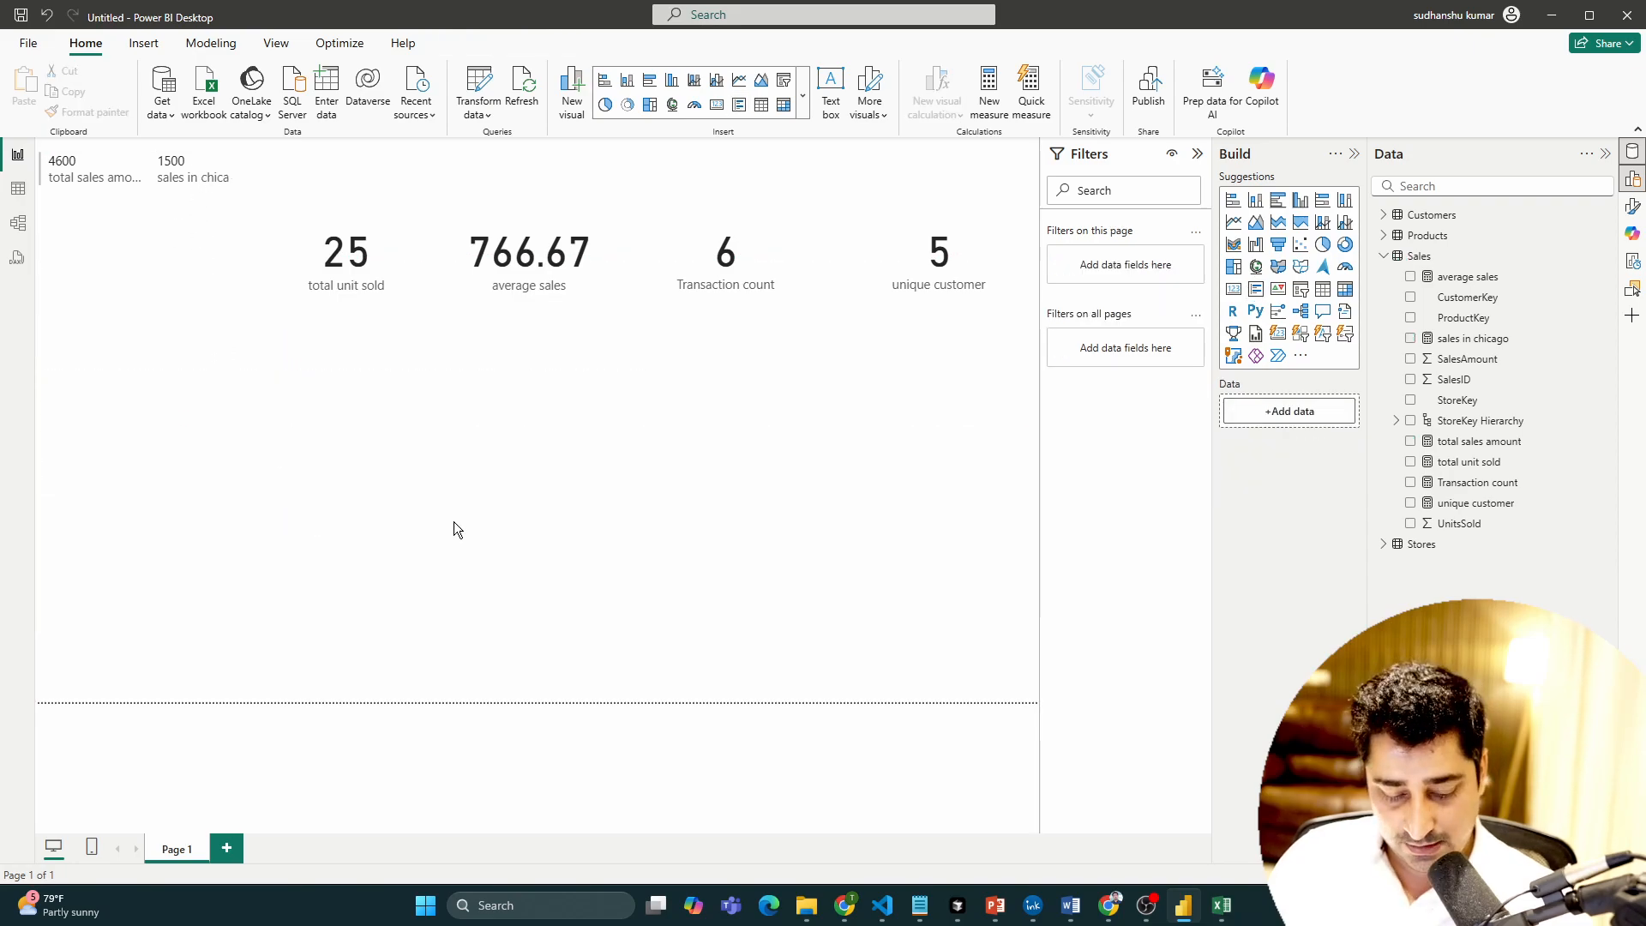
Step: Delete the combined total sales card and add a separate card for sales in chicago below the total unit sold row
{"action": "key", "text": "ctrl+z"}
{"action": "key", "text": "Delete"}
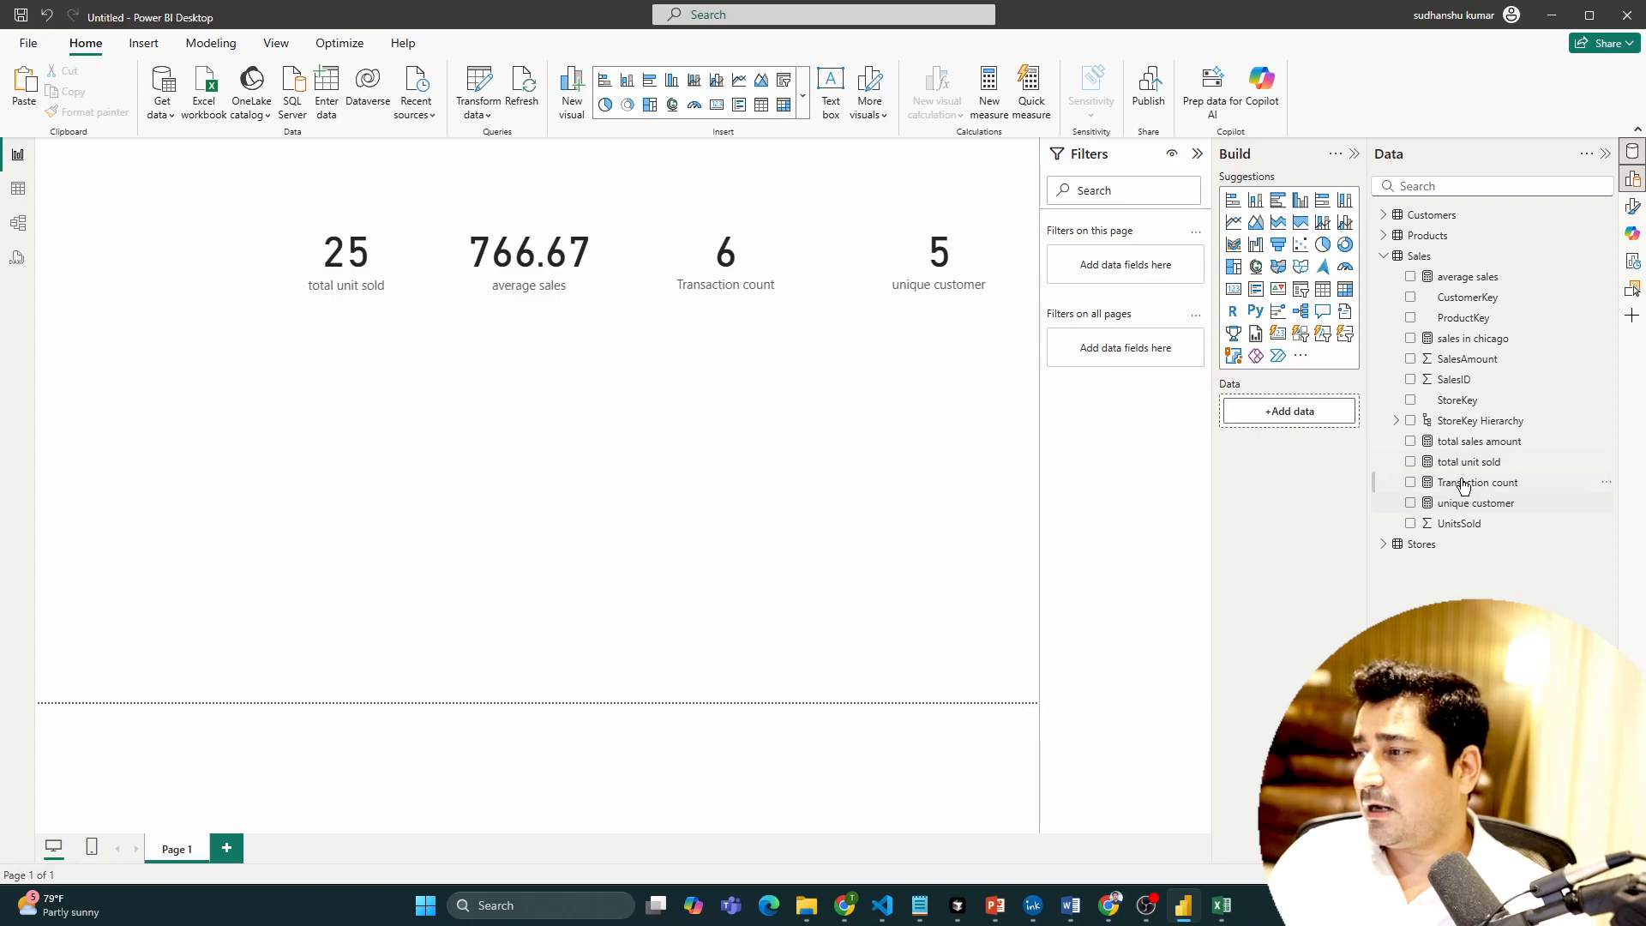
{"action": "left_click_drag", "start_coordinate": [1475, 338], "coordinate": [167, 396]}
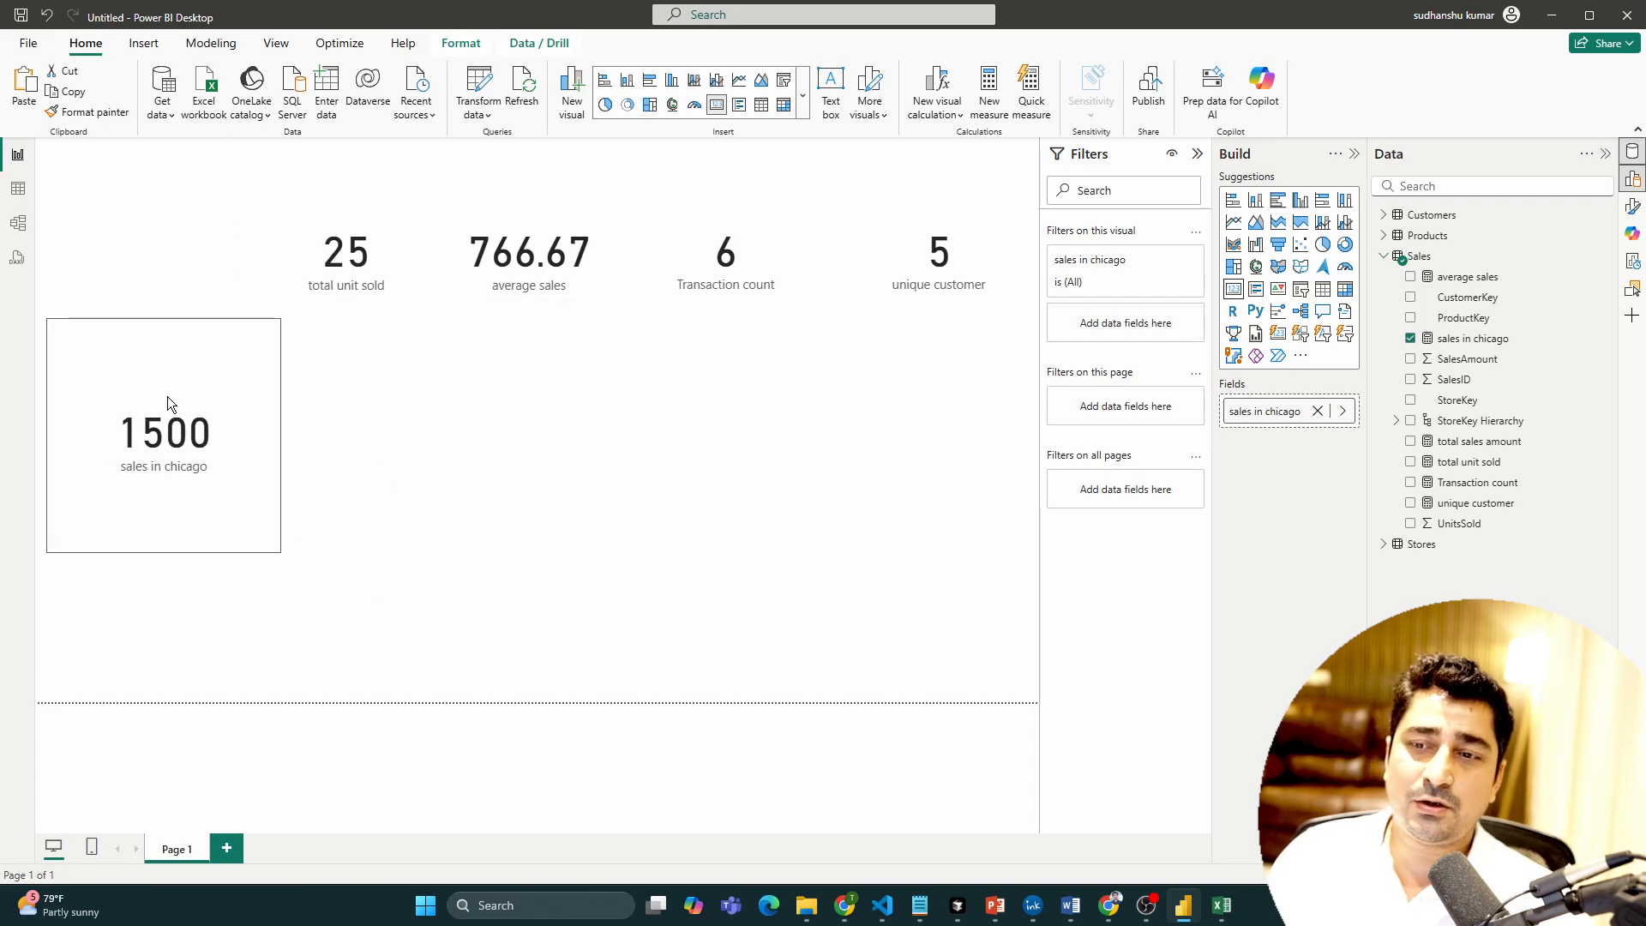
{"action": "left_click", "coordinate": [585, 483]}
{"action": "left_click", "coordinate": [215, 461]}
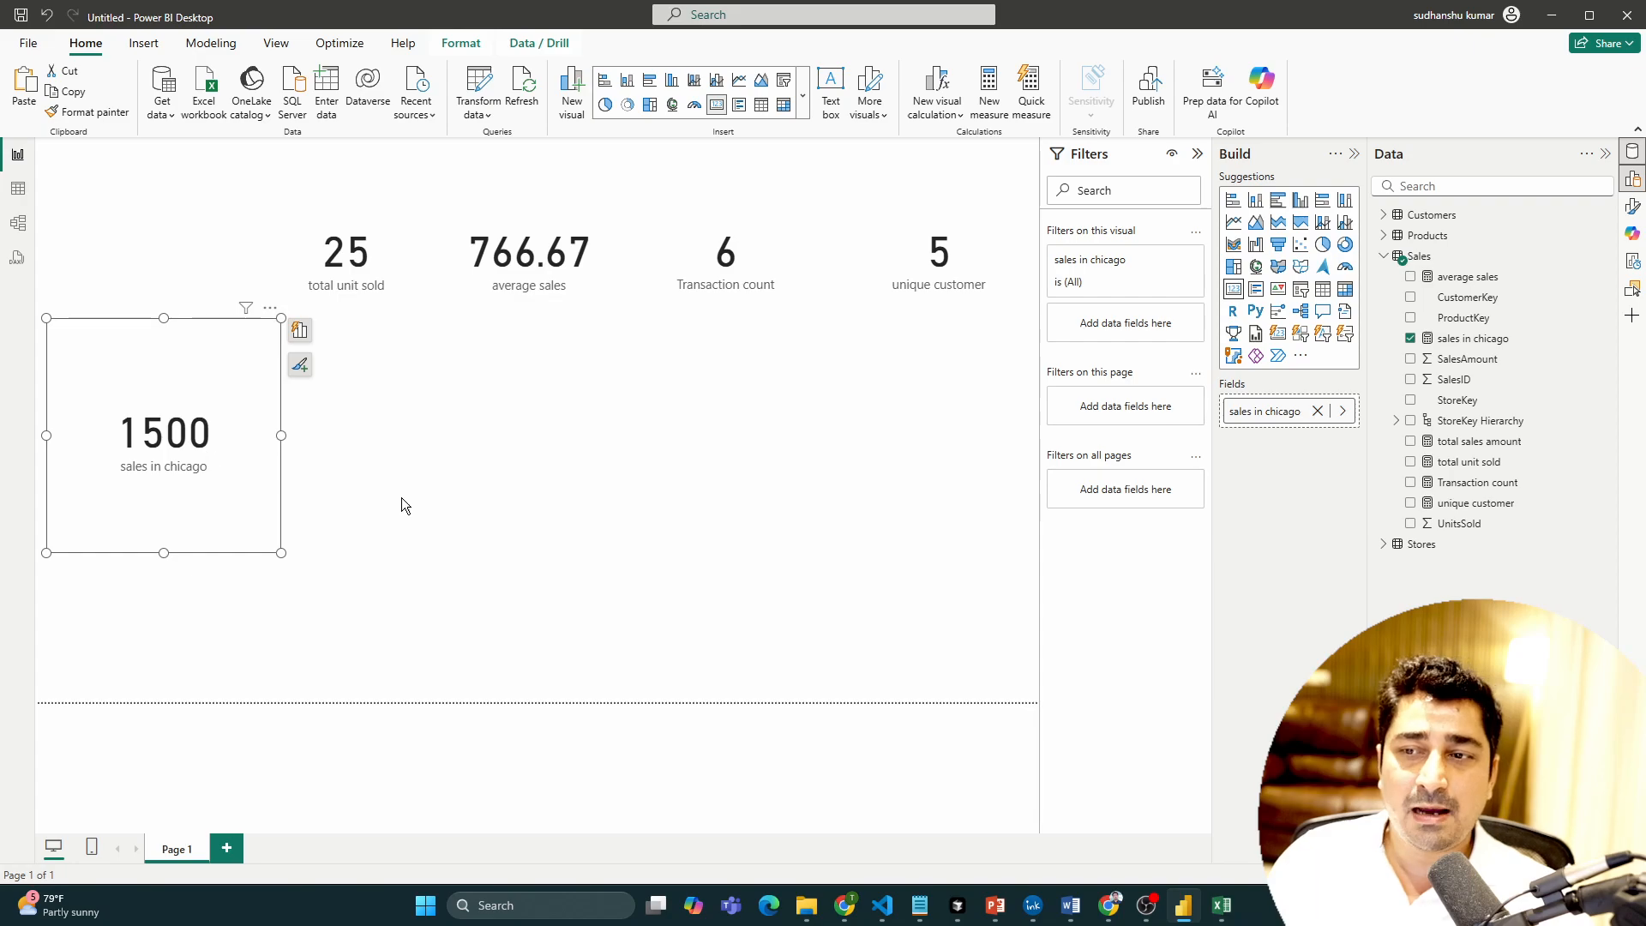
{"action": "left_click", "coordinate": [425, 499]}
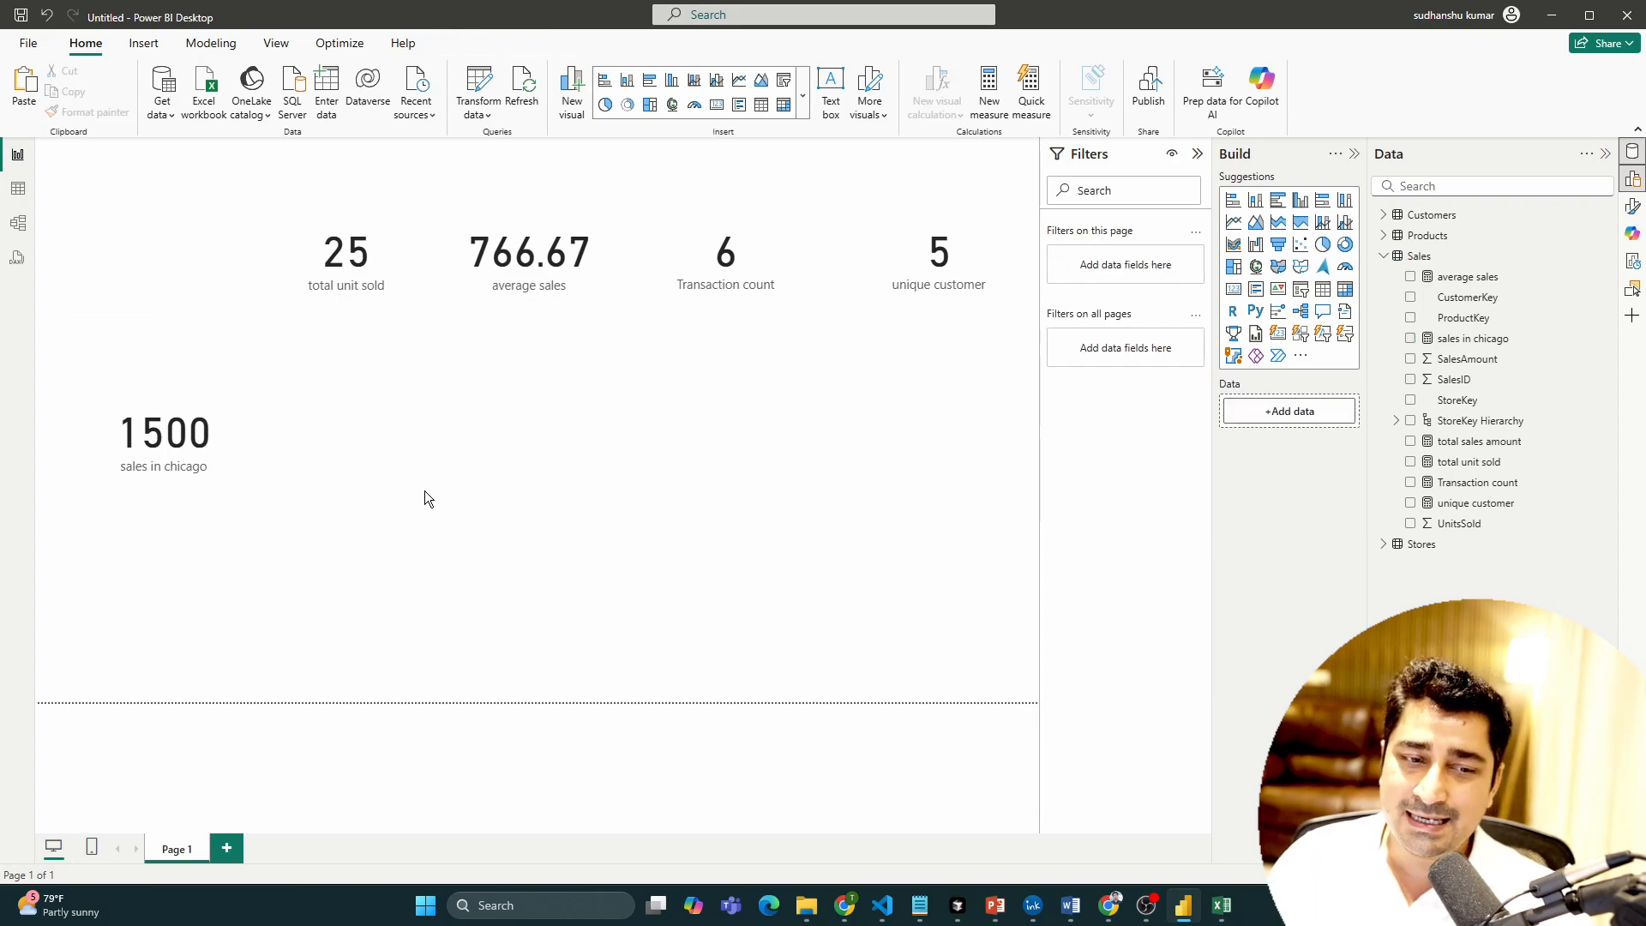
Step: Review the sales in chicago measure's CALCULATE formula in the table data view and look at the Products table's data
{"action": "left_click", "coordinate": [129, 411]}
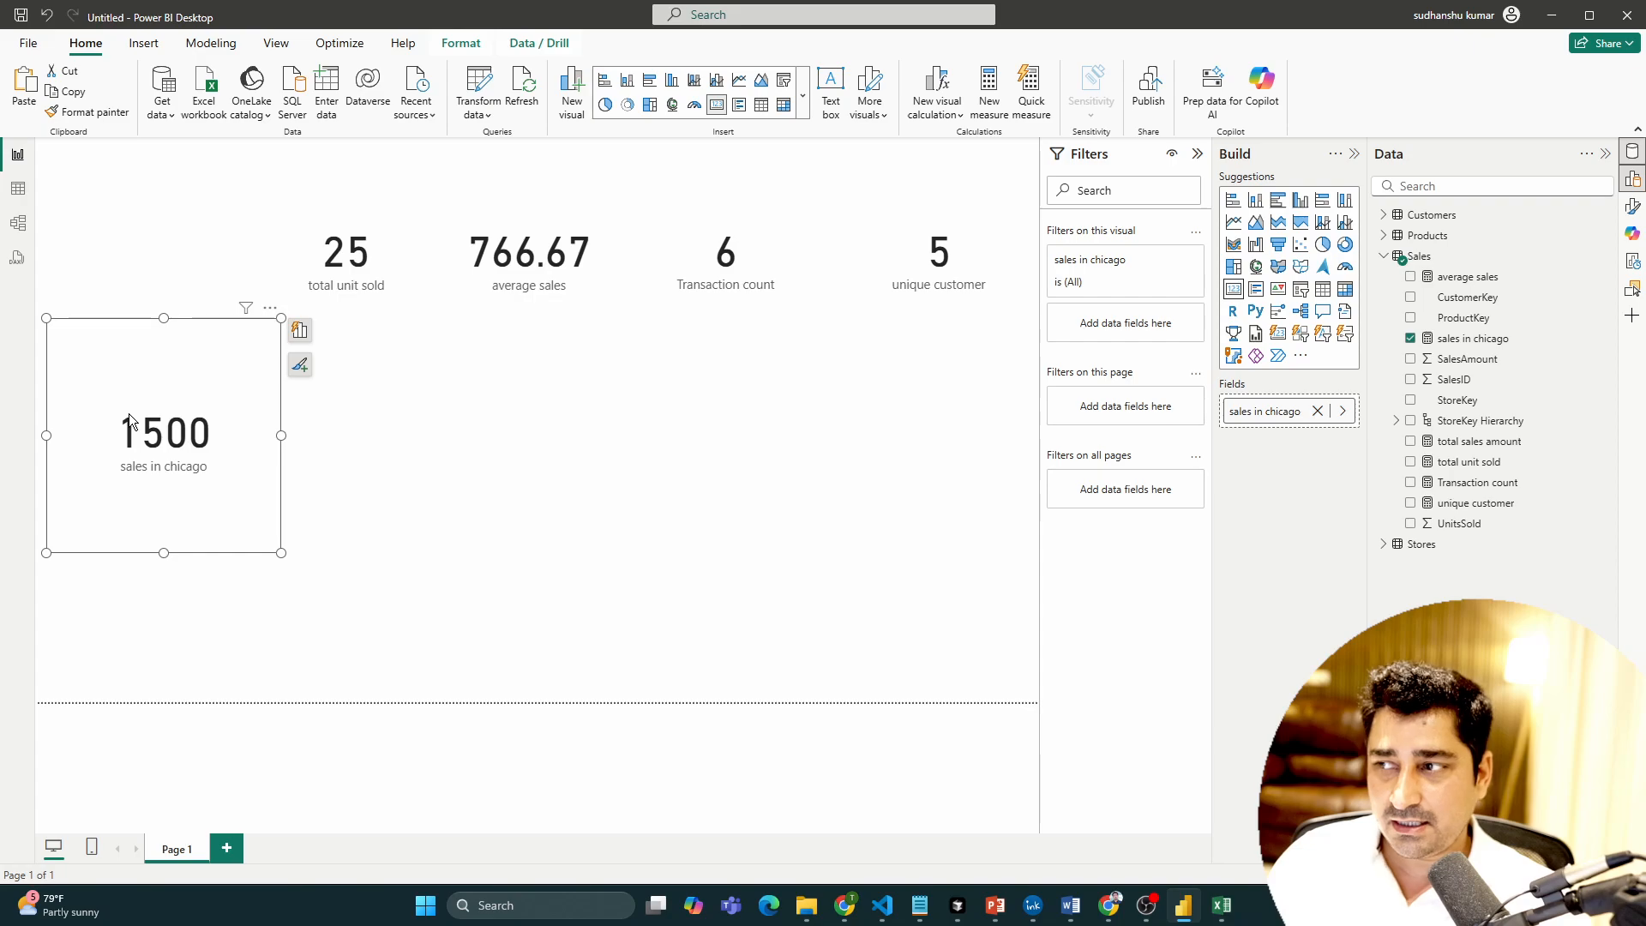
{"action": "left_click", "coordinate": [17, 189]}
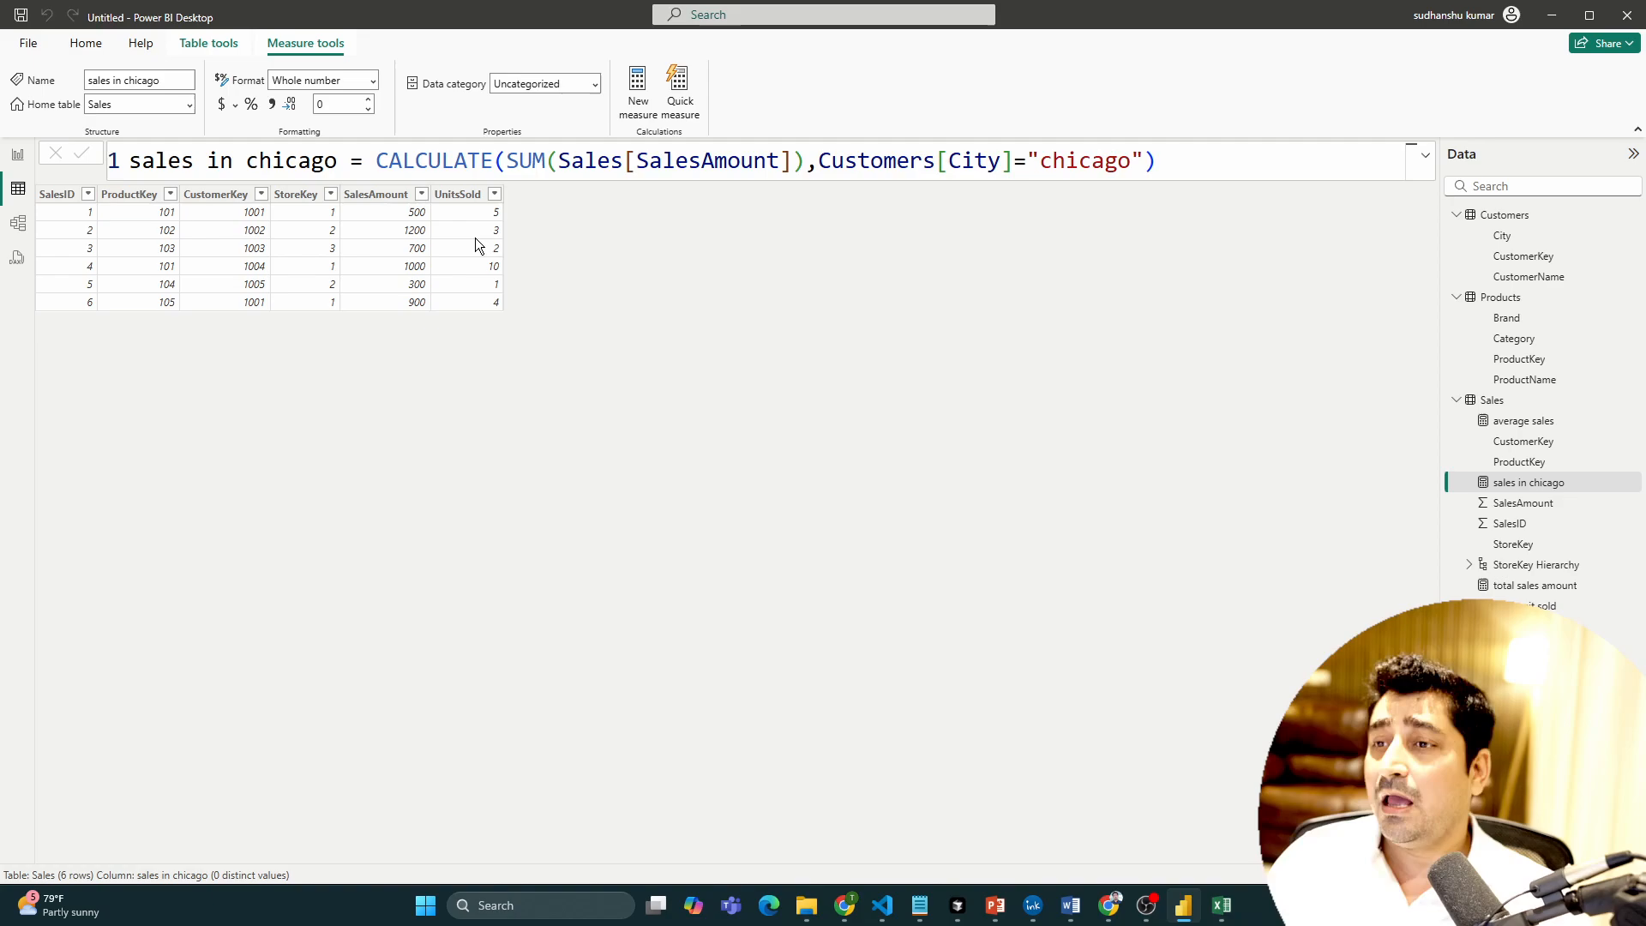
{"action": "left_click_drag", "start_coordinate": [377, 160], "coordinate": [1219, 154]}
{"action": "left_click", "coordinate": [1220, 154]}
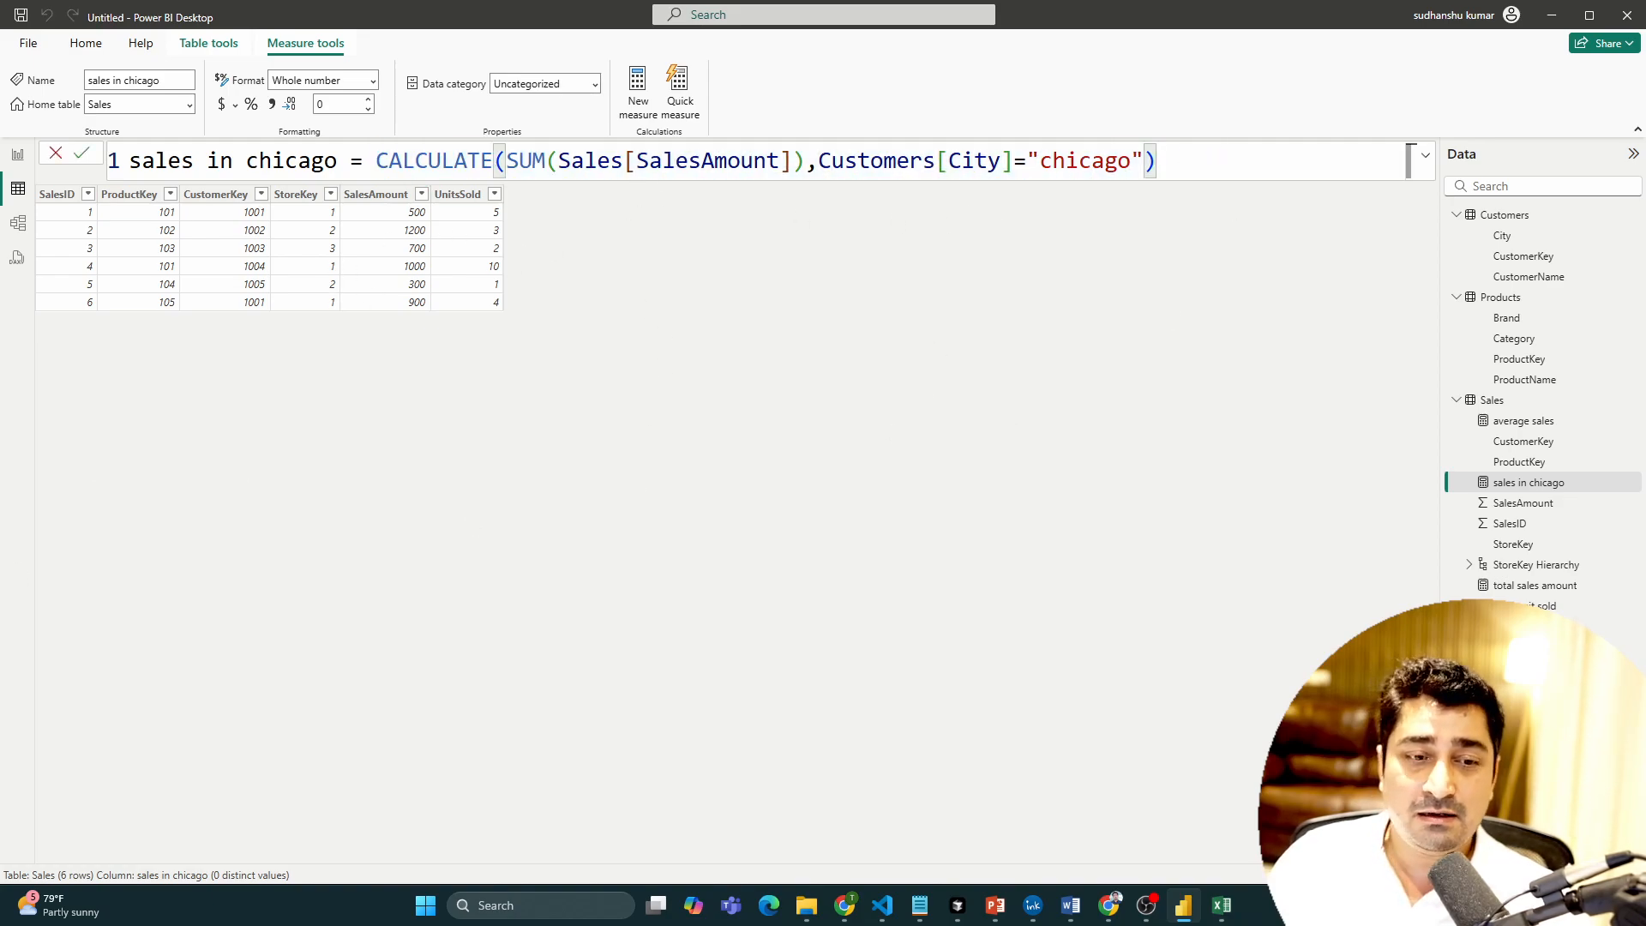
{"action": "key", "text": "alt+Tab"}
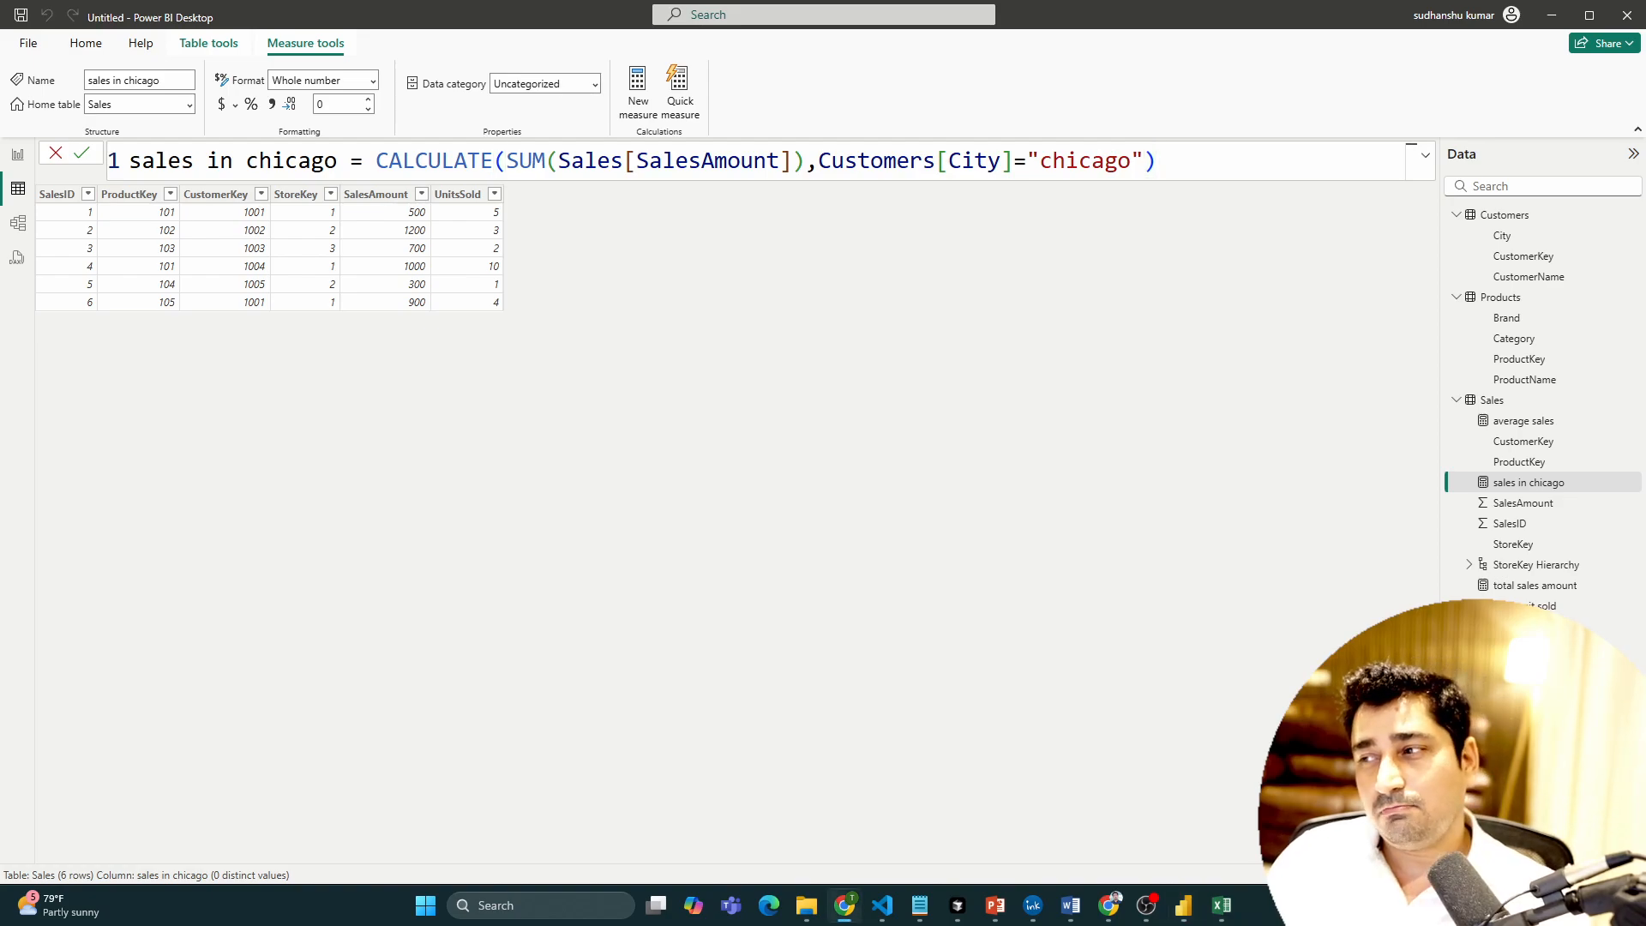
{"action": "left_click", "coordinate": [1512, 304]}
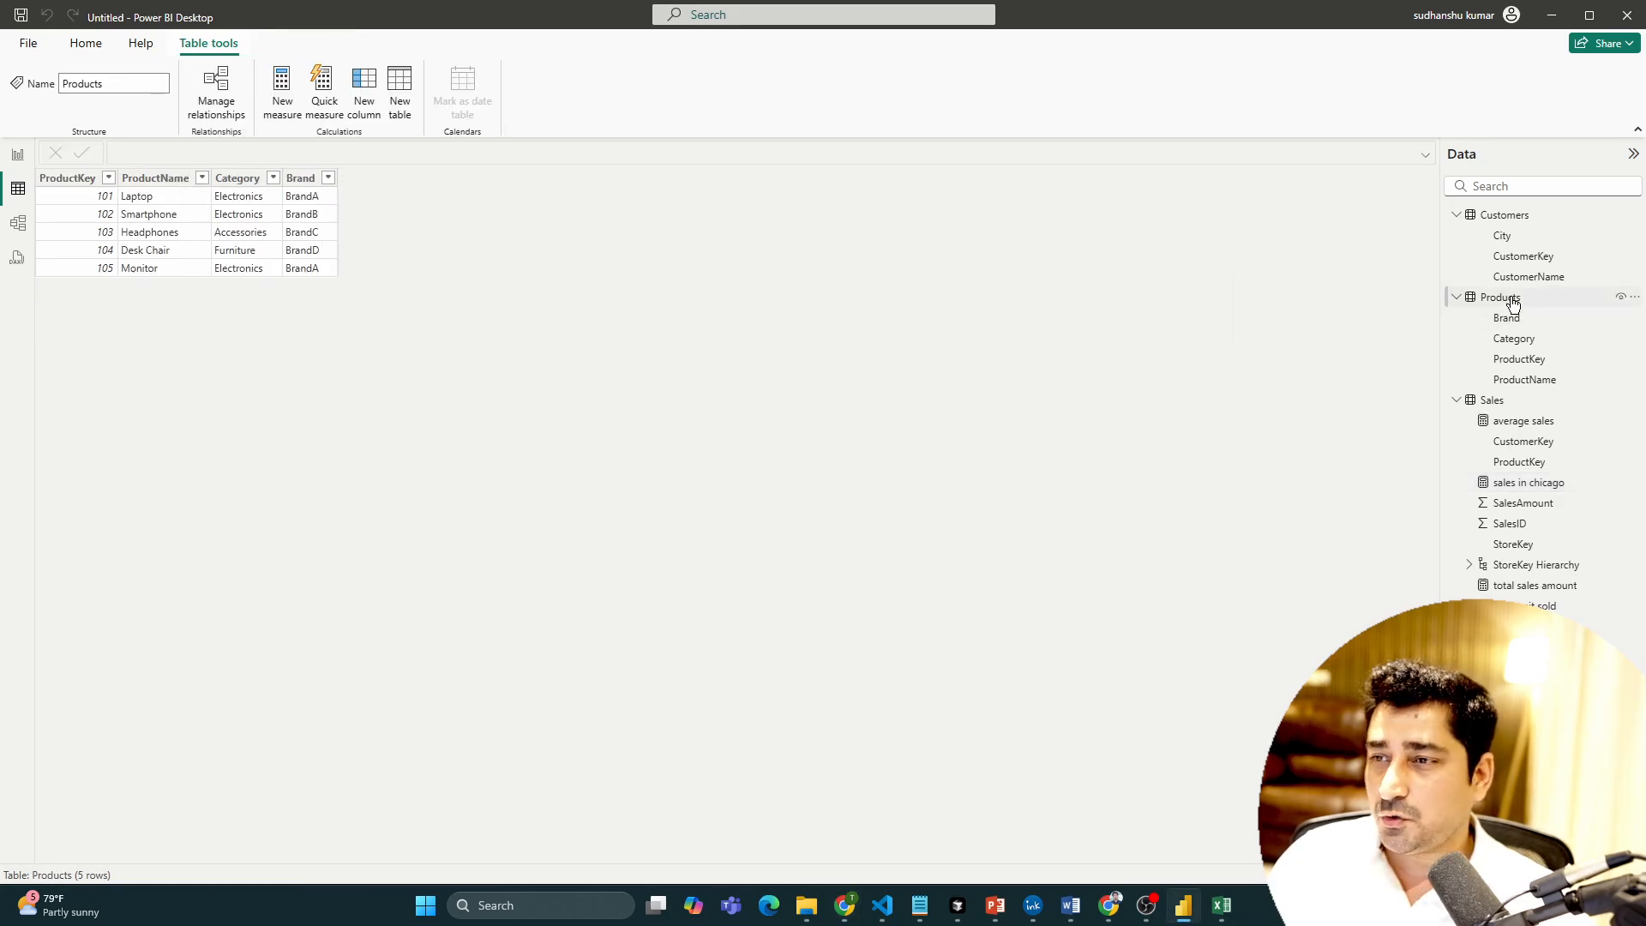
Step: Create a new measure in the Sales table named BrandA sales and start its formula with CALCULATE
{"action": "left_click", "coordinate": [317, 199]}
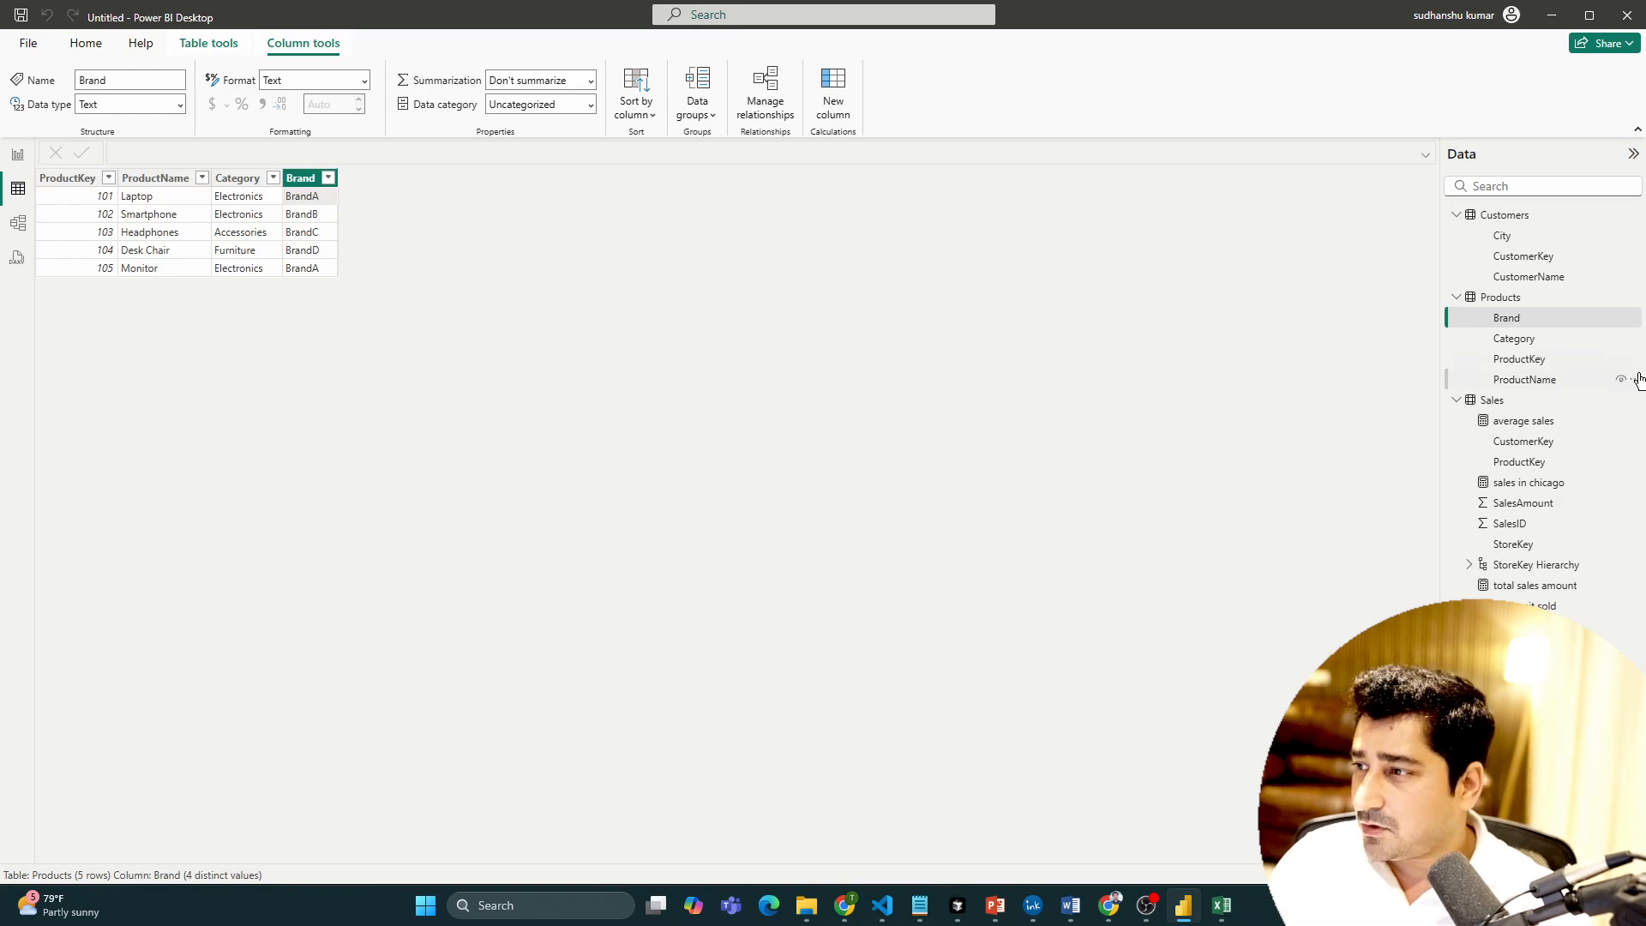
{"action": "left_click", "coordinate": [1631, 400]}
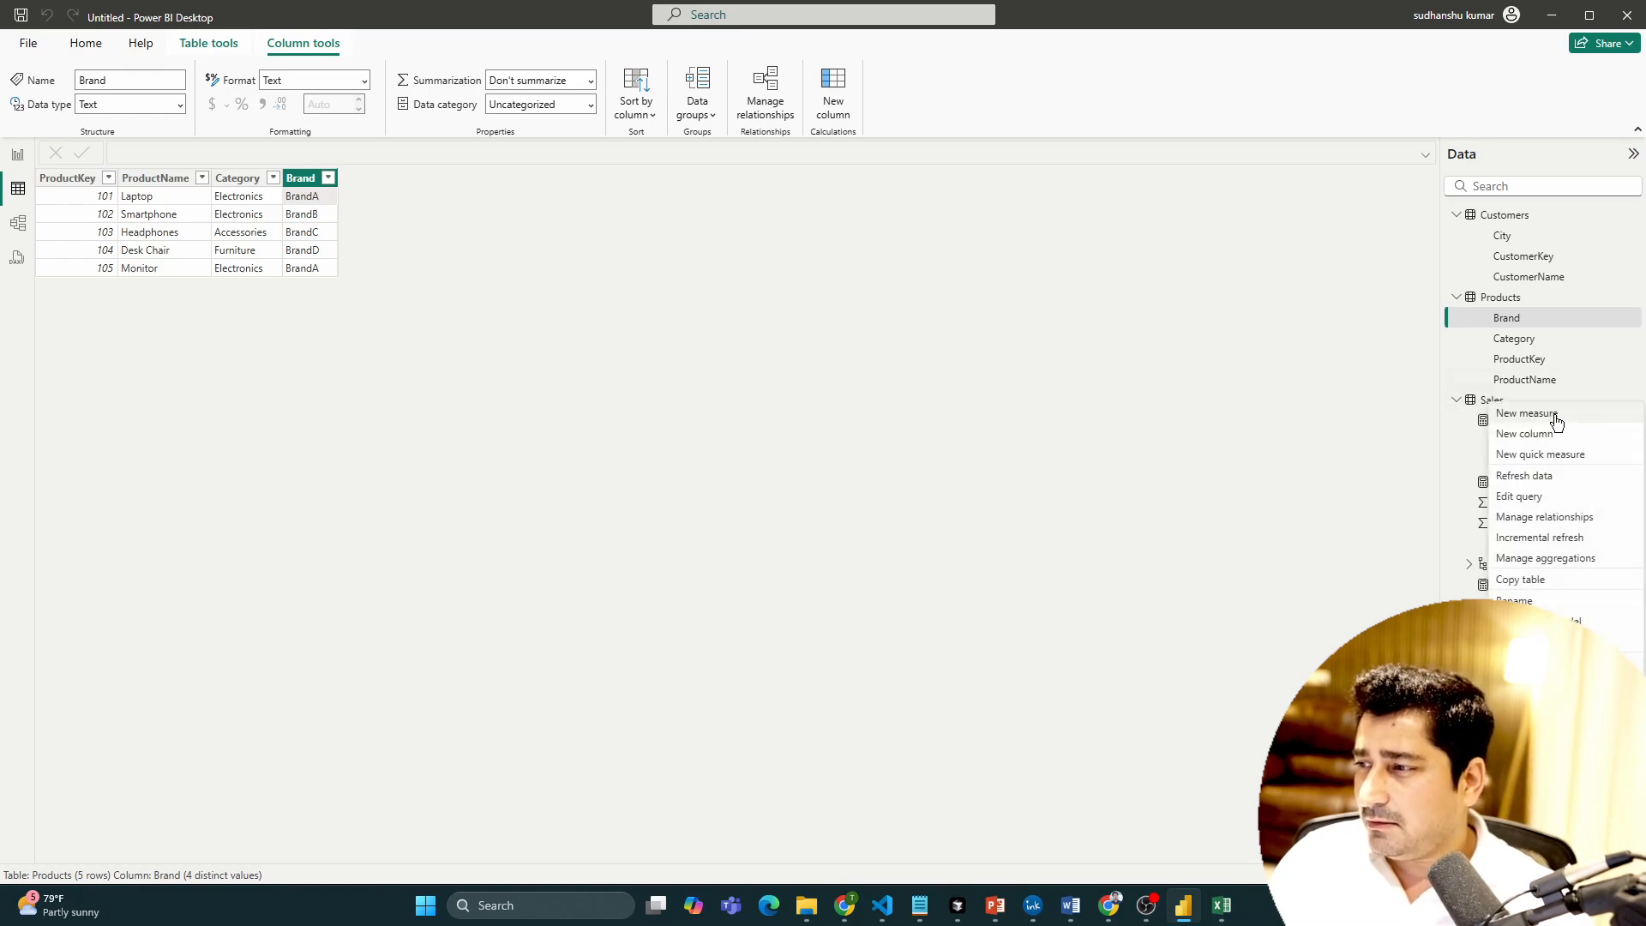
{"action": "left_click", "coordinate": [1555, 415]}
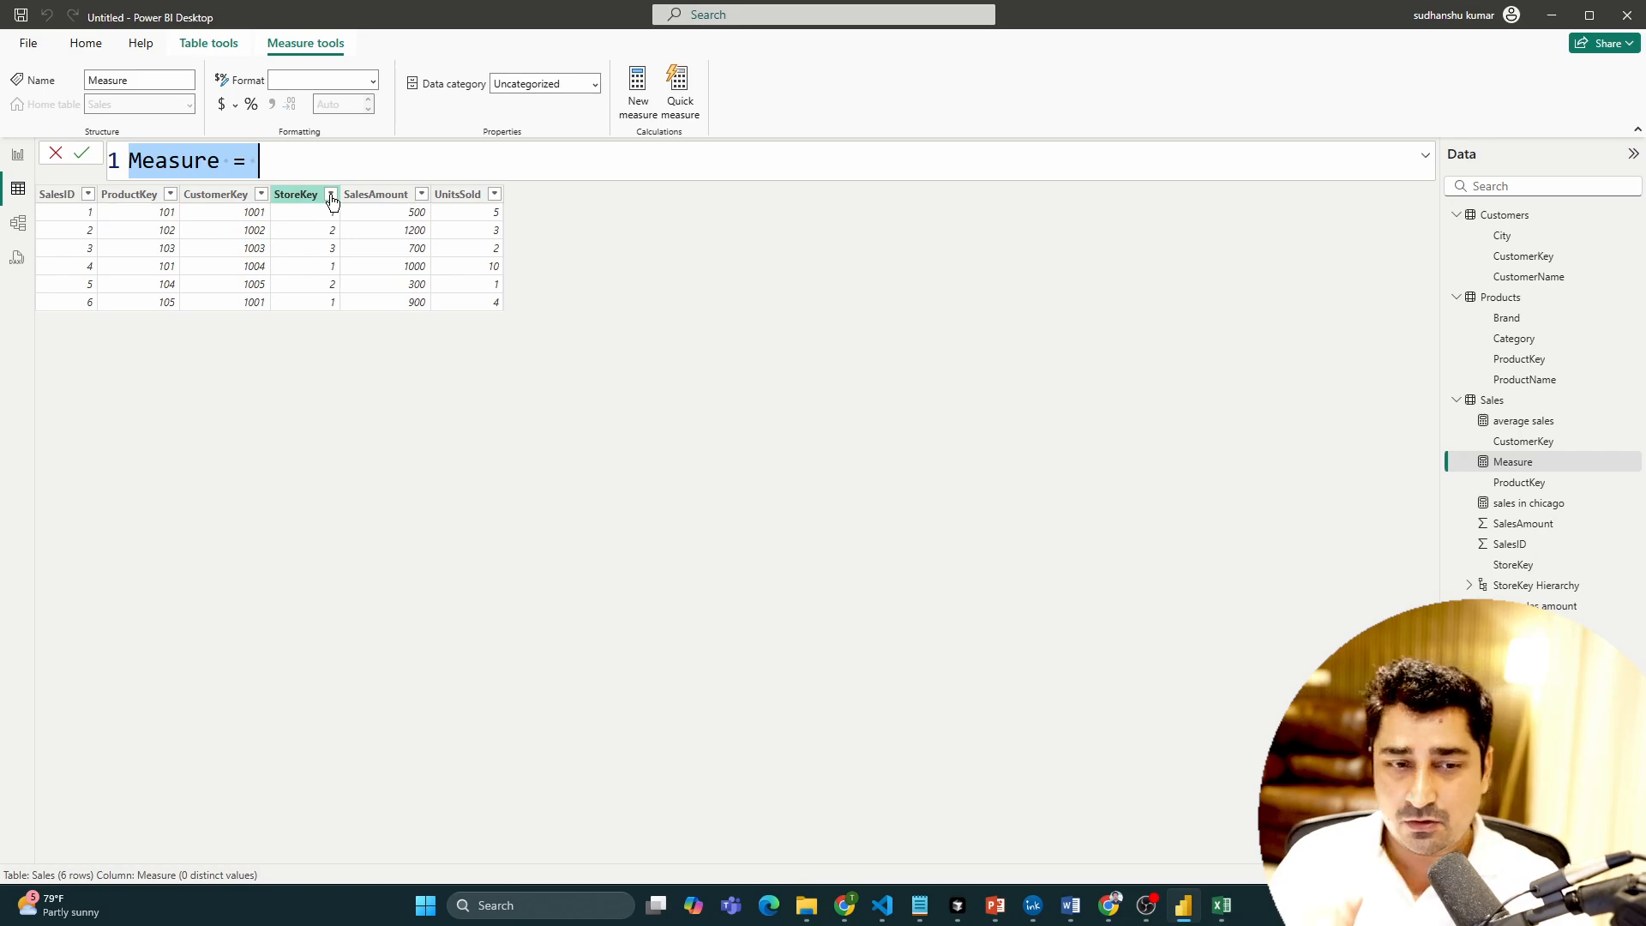
{"action": "key", "text": "BackSpace"}
{"action": "type", "text": "Brad"}
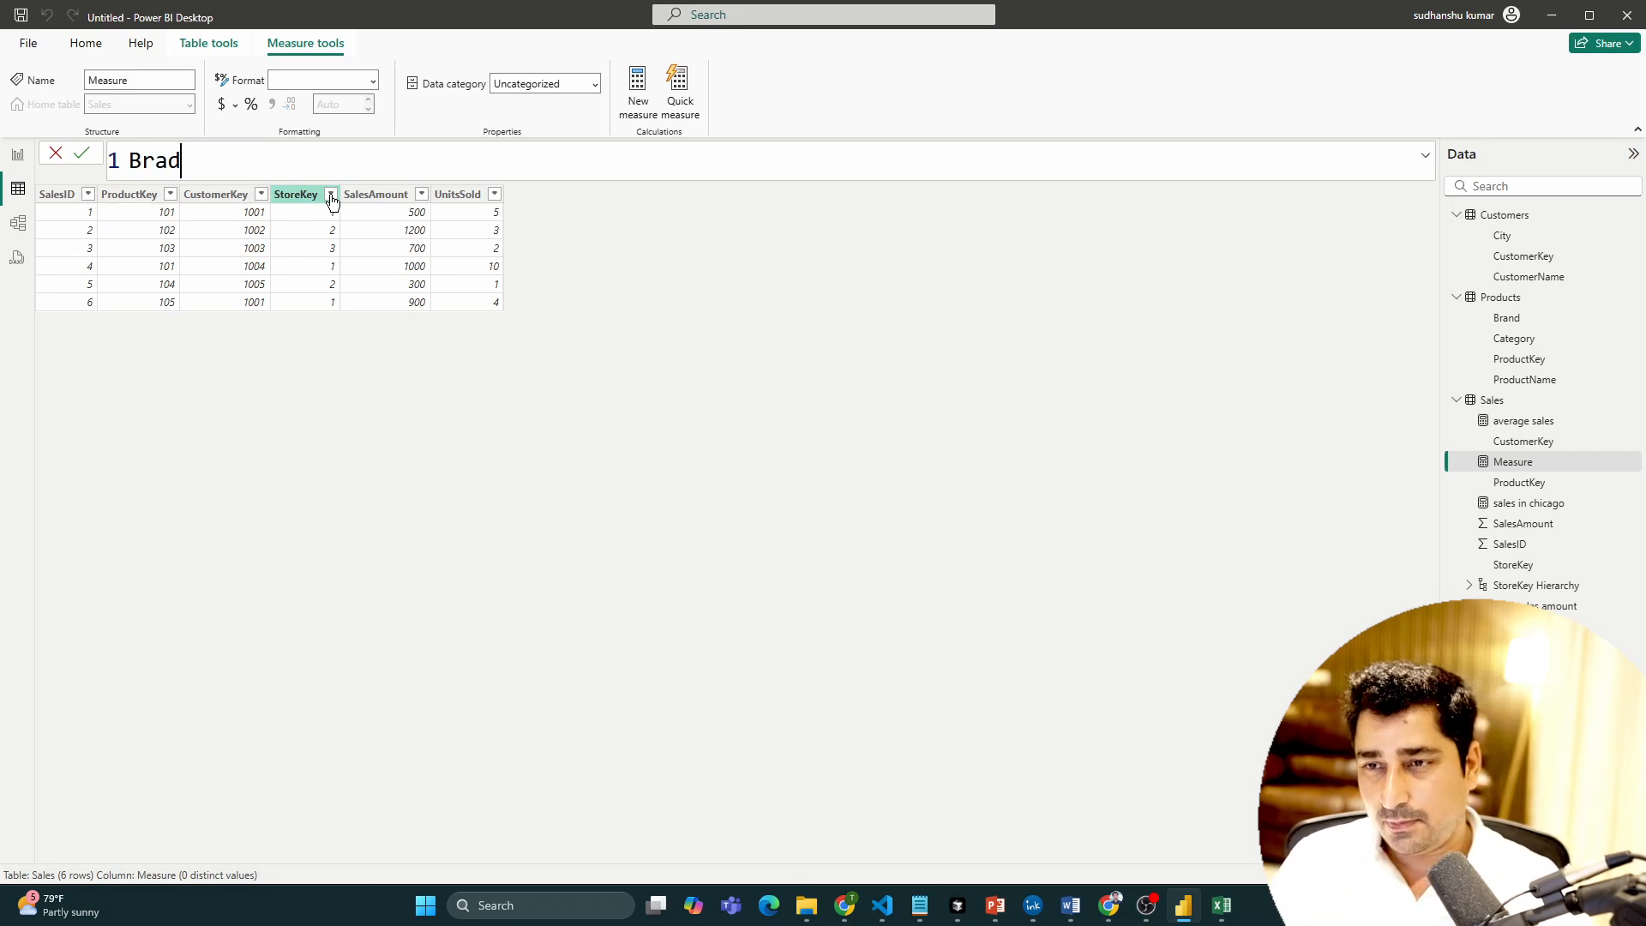
{"action": "key", "text": "BackSpace"}
{"action": "type", "text": "nd"}
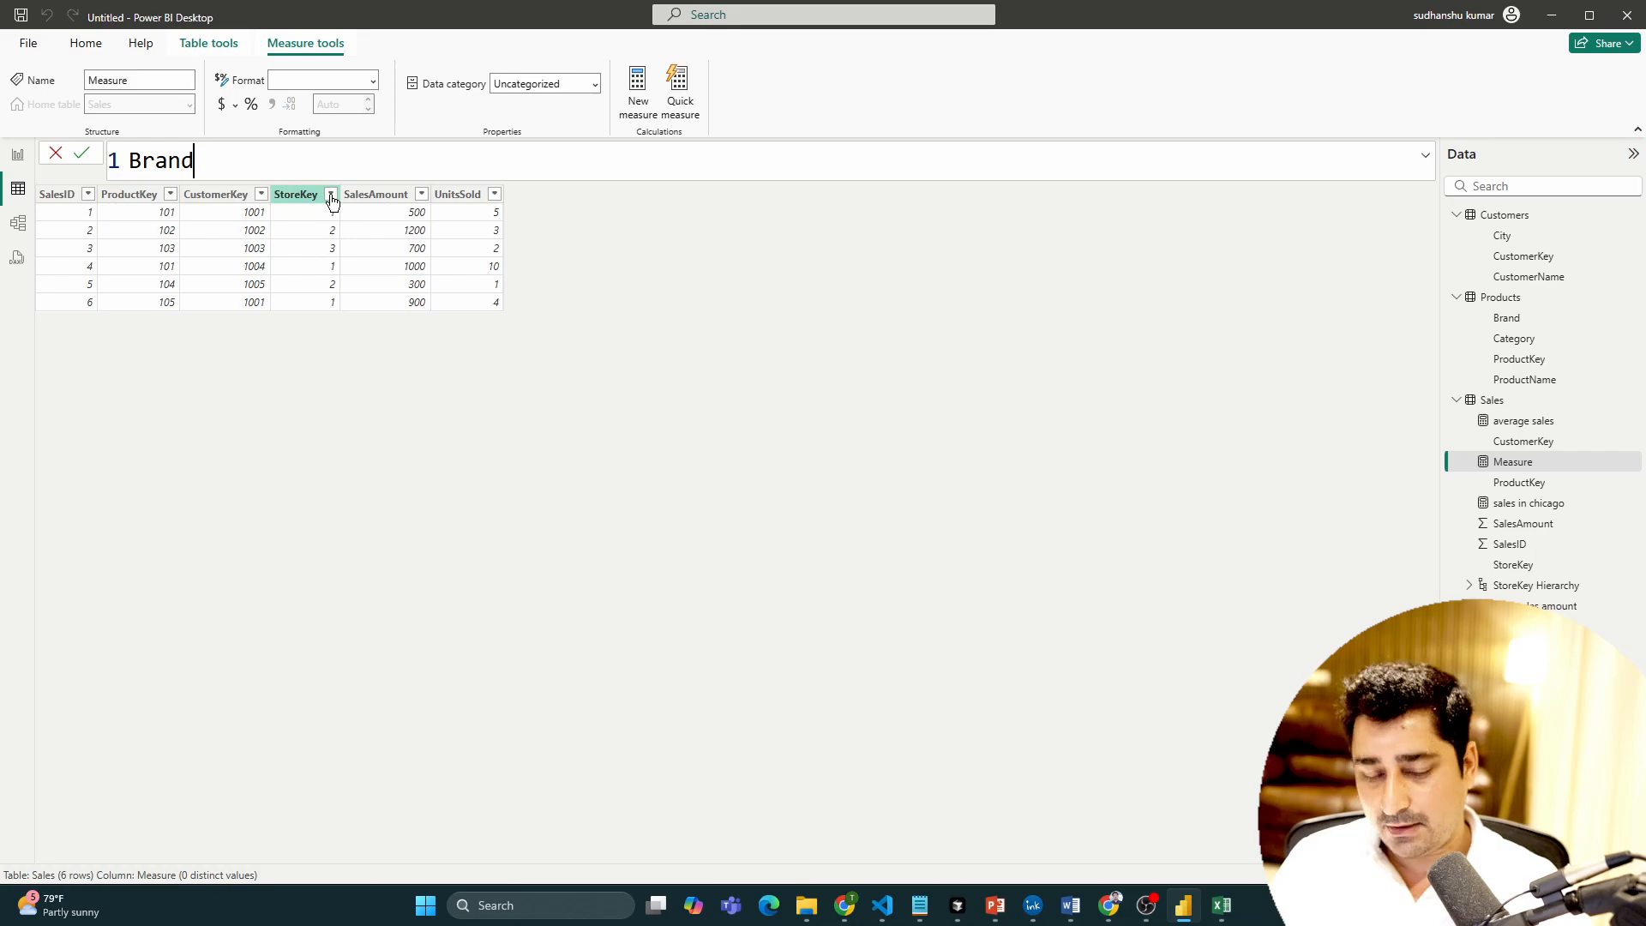
{"action": "type", "text": "A sales = CALCULATE("}
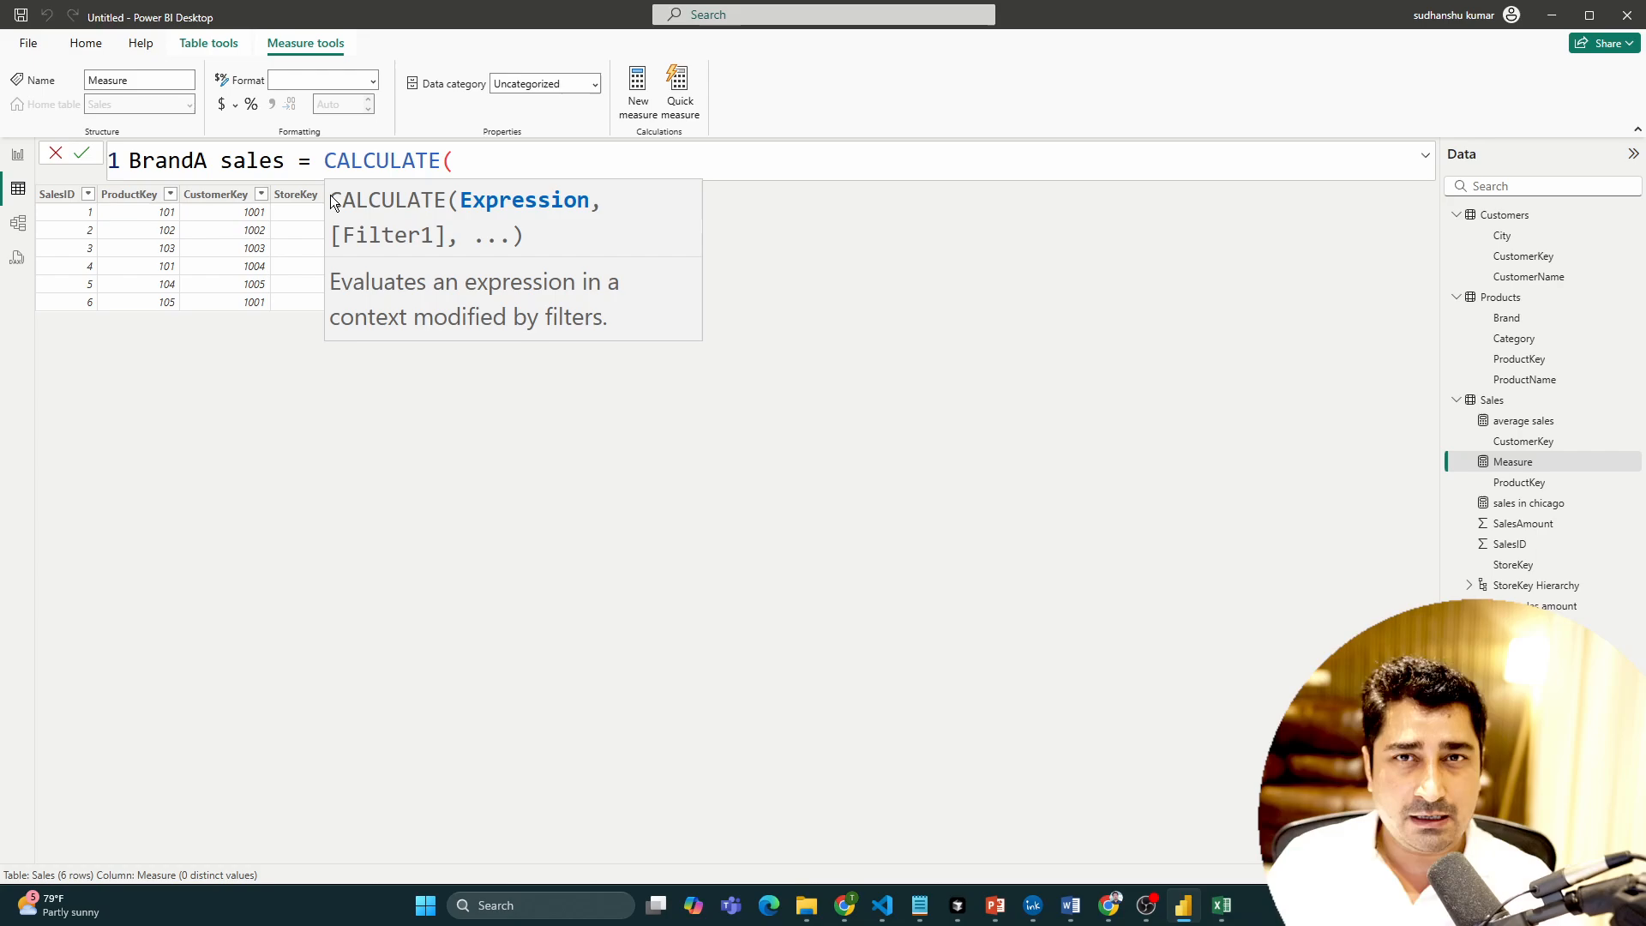
Step: Enter SUM(Sales[SalesAmount]) as the expression of the BrandA sales measure's CALCULATE function
{"action": "type", "text": "SUM(sal"}
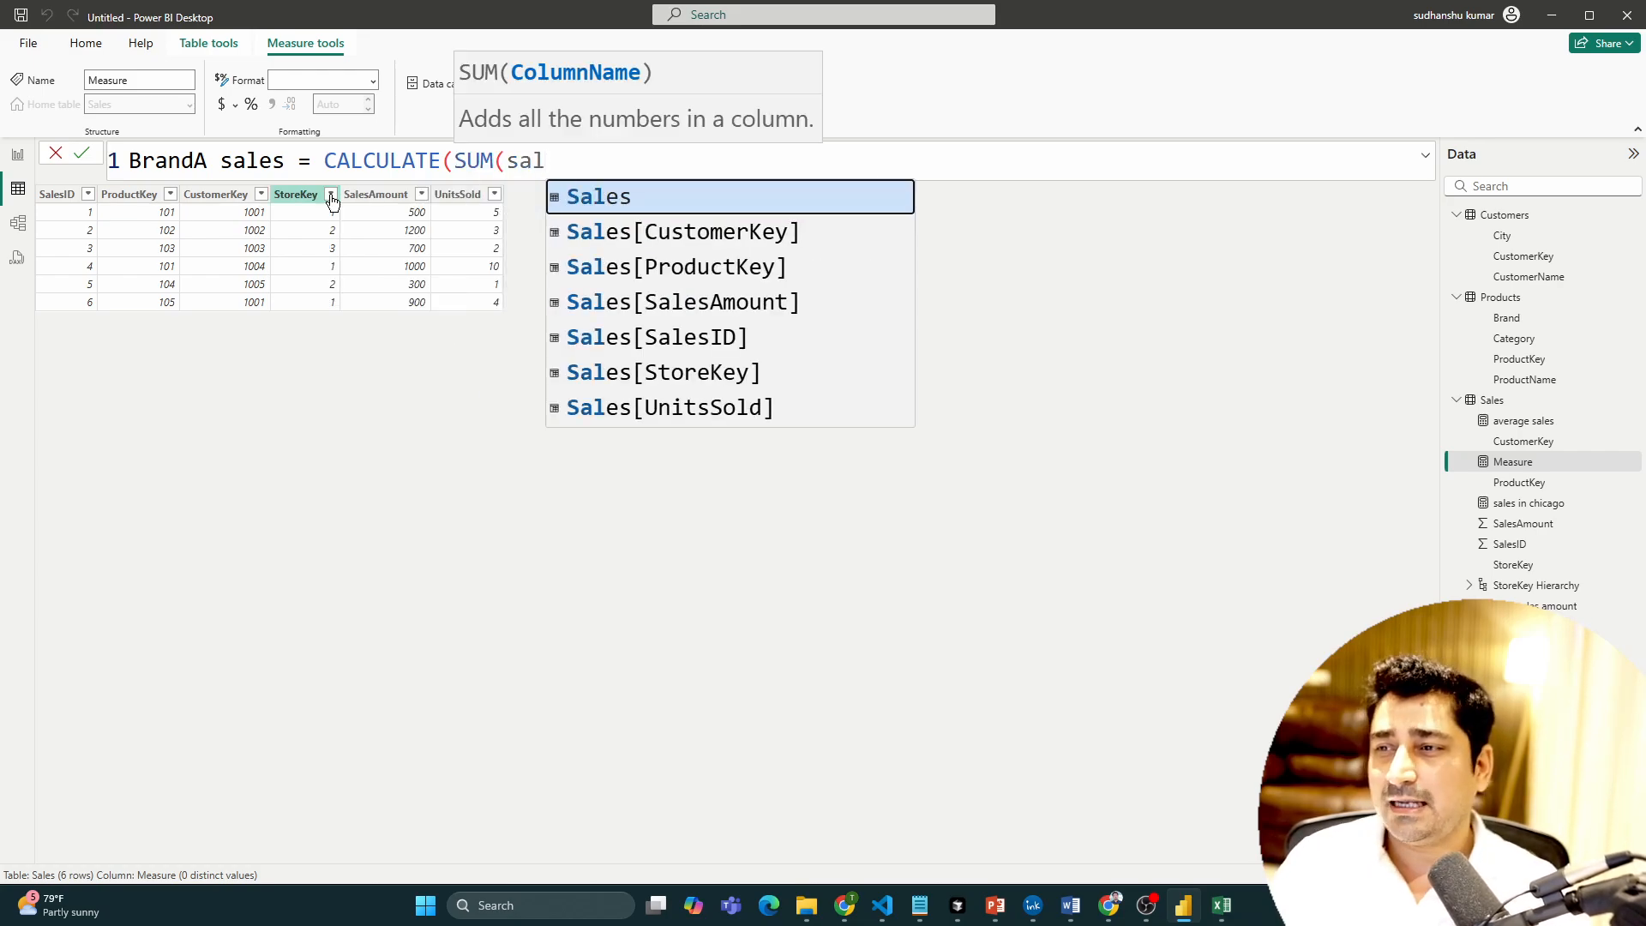
{"action": "key", "text": "Down"}
{"action": "key", "text": "Down"}
{"action": "key", "text": "Down"}
{"action": "key", "text": "Tab"}
{"action": "type", "text": ")"}
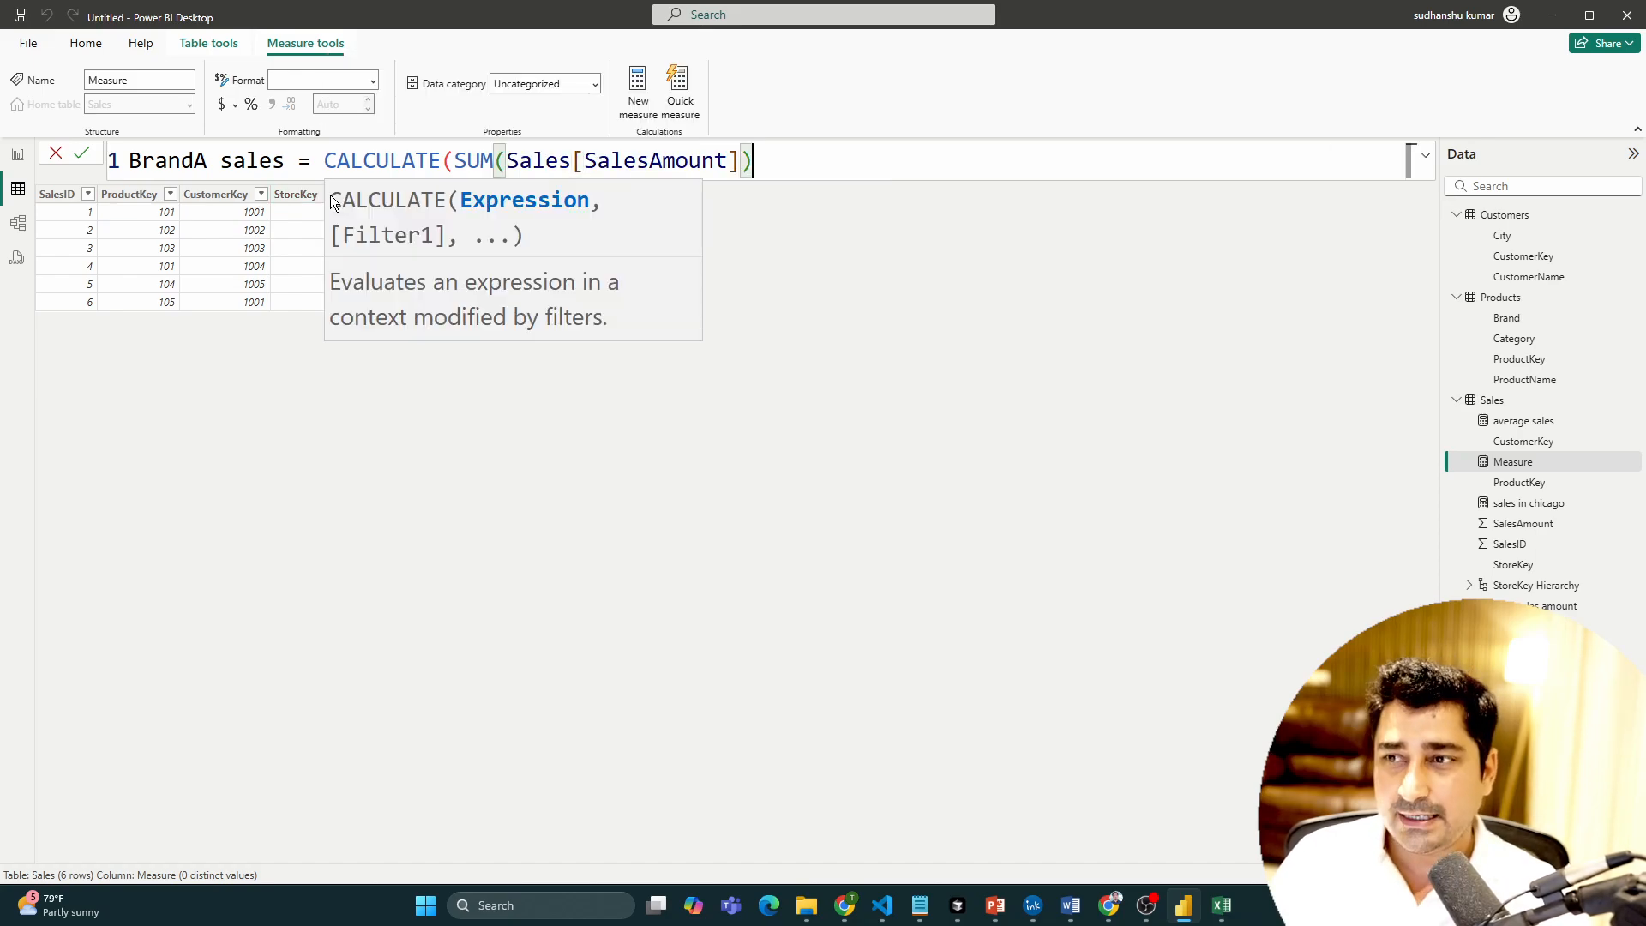
Step: Start the filter argument of the BrandA sales formula with the Products[Brand] column
{"action": "type", "text": ","}
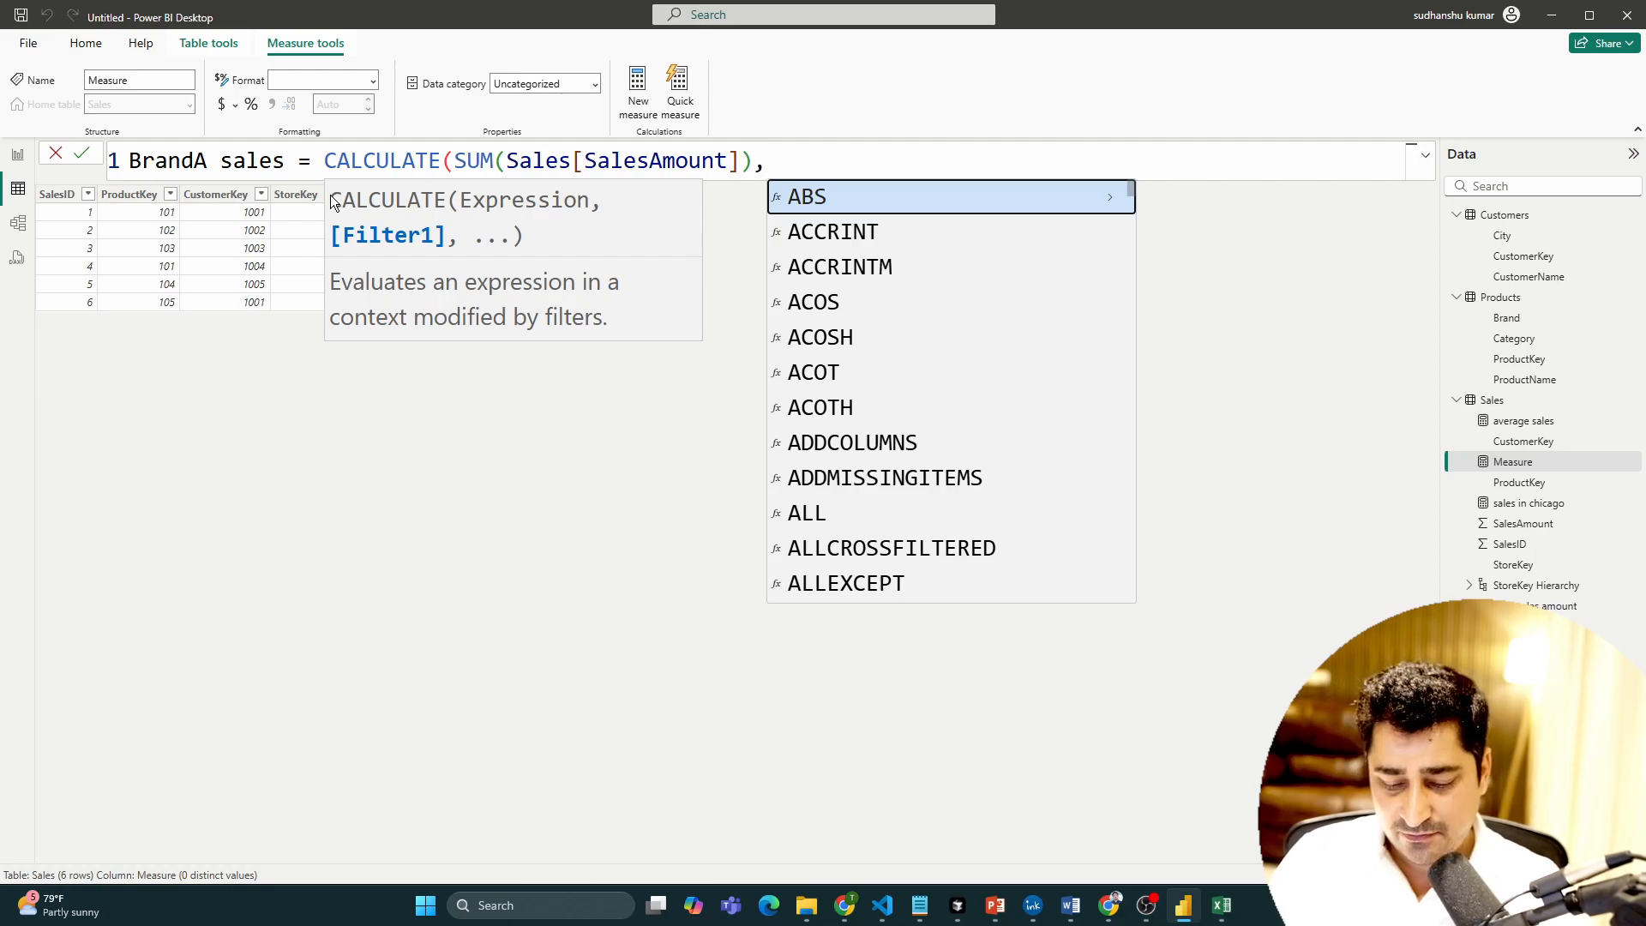
{"action": "type", "text": "pro"}
{"action": "key", "text": "Down"}
{"action": "key", "text": "Down"}
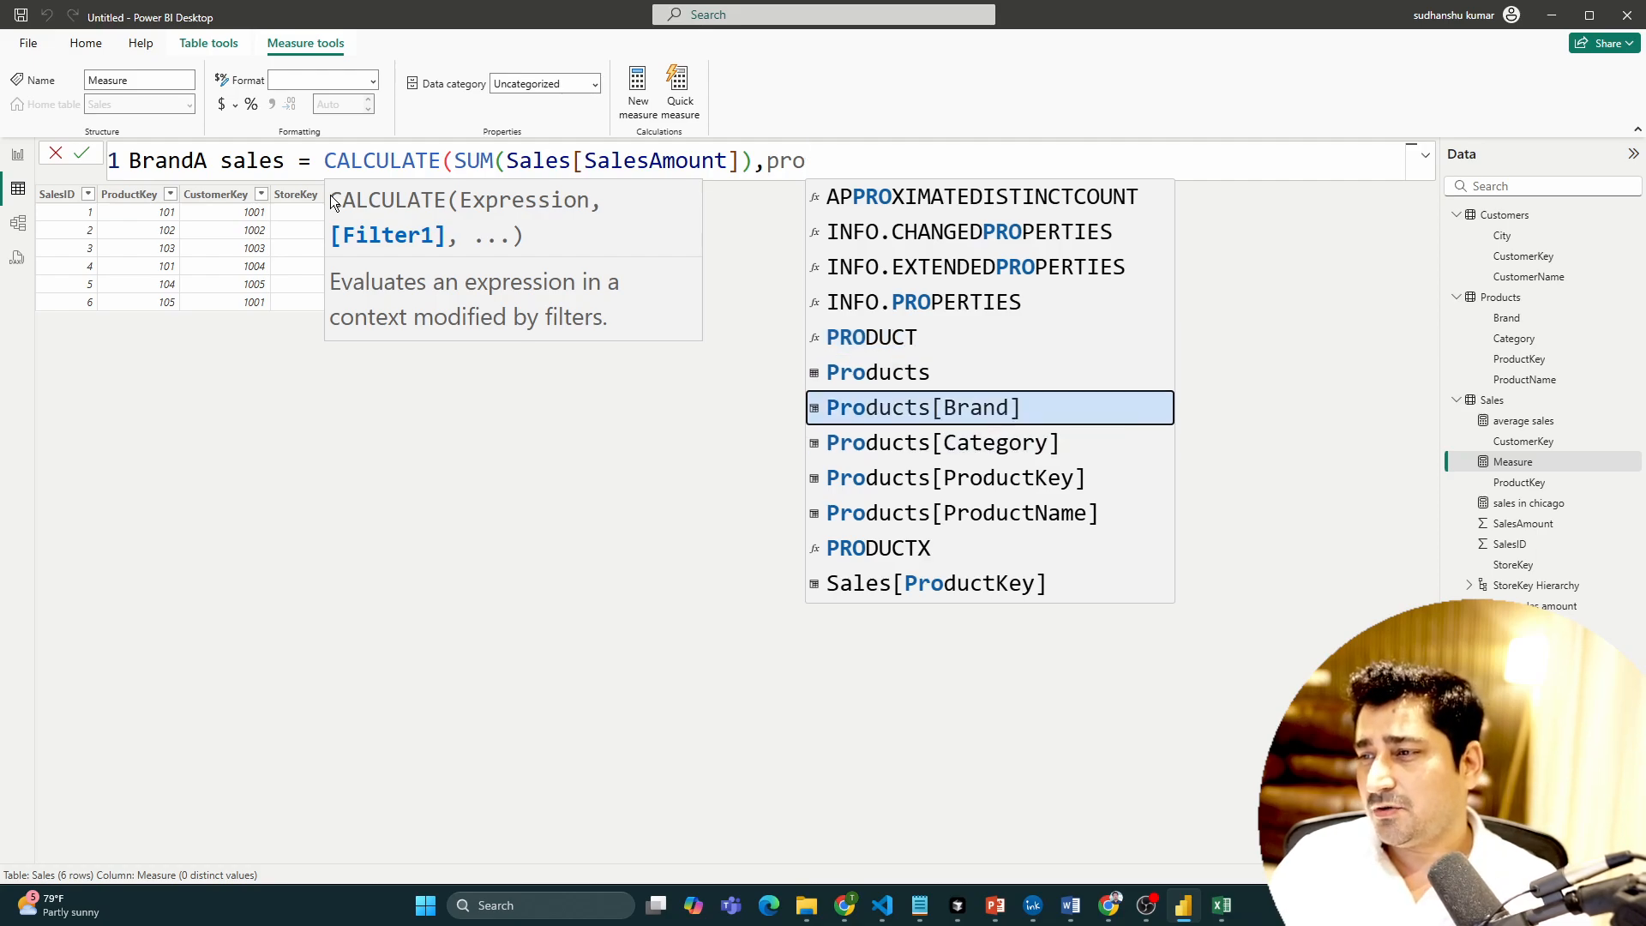
{"action": "key", "text": "Down"}
{"action": "key", "text": "Down"}
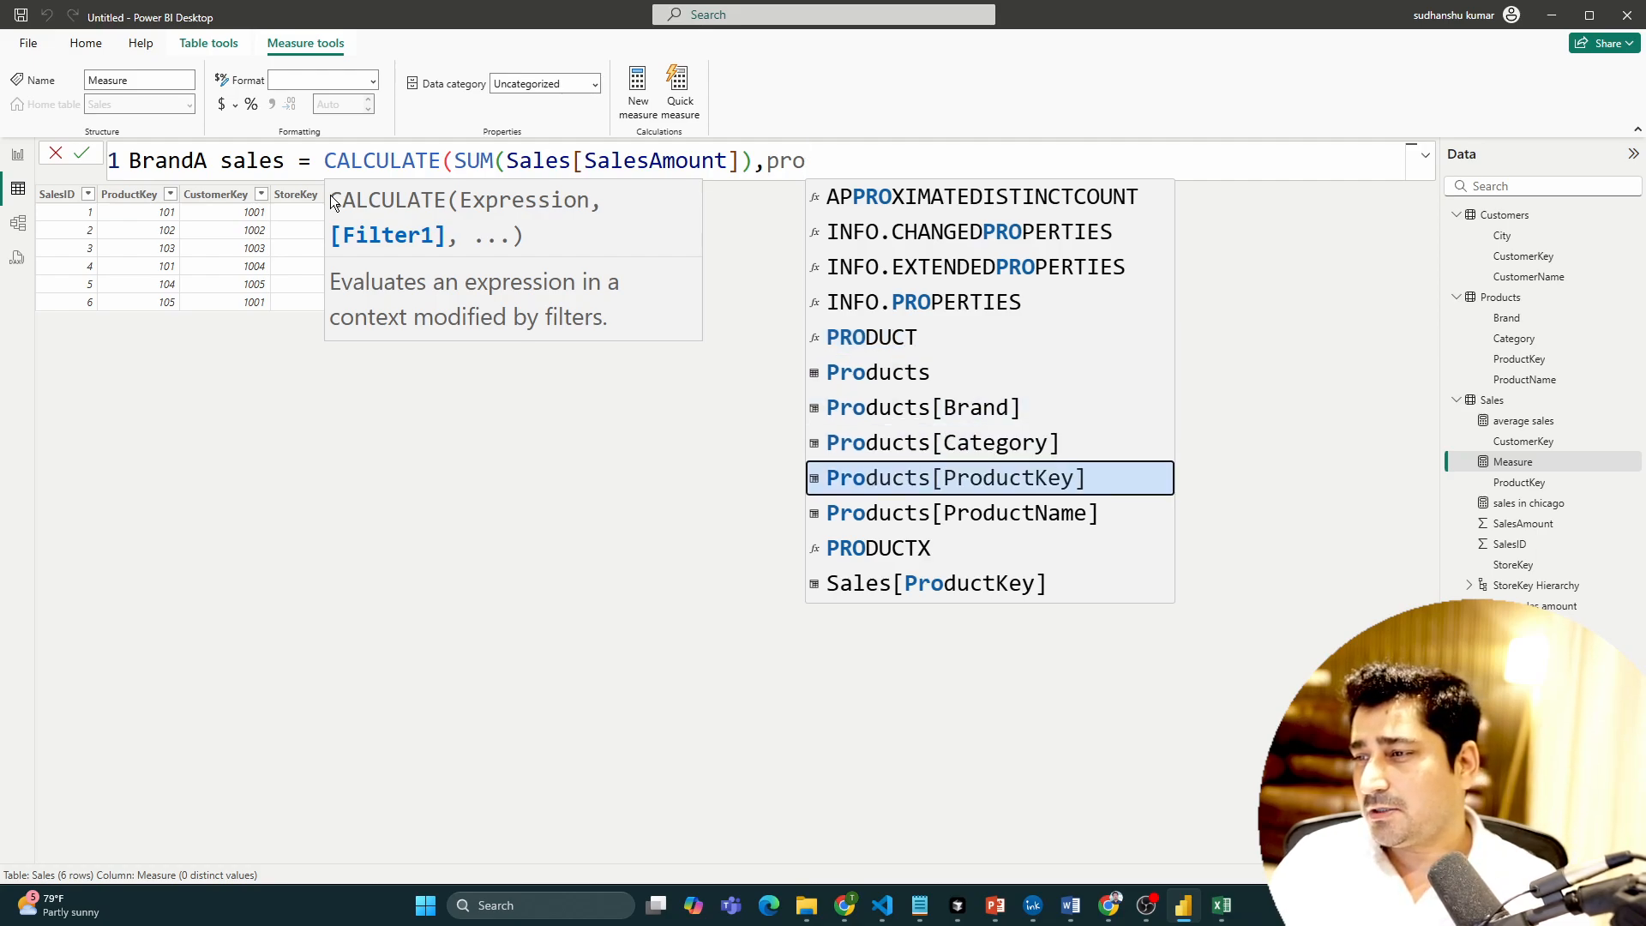
{"action": "key", "text": "Up"}
{"action": "key", "text": "Up"}
{"action": "key", "text": "Tab"}
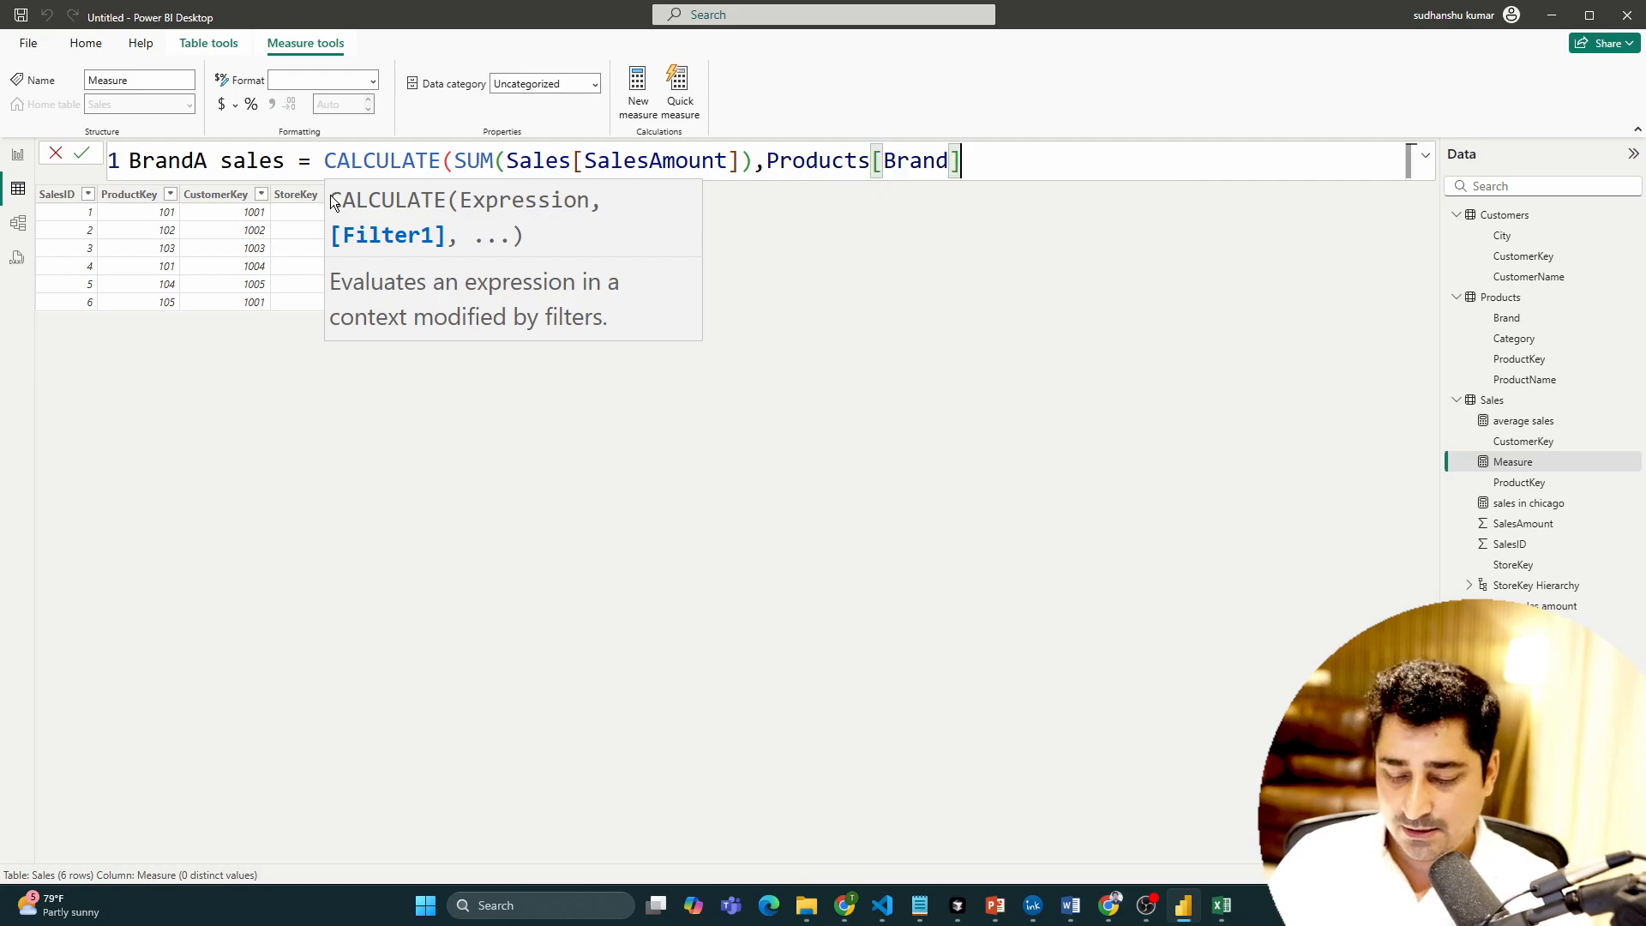
Step: Complete the brand filter with ="BrandA", close the CALCULATE formula and commit the measure
{"action": "type", "text": "="}
{"action": "type", "text": "\"\\"}
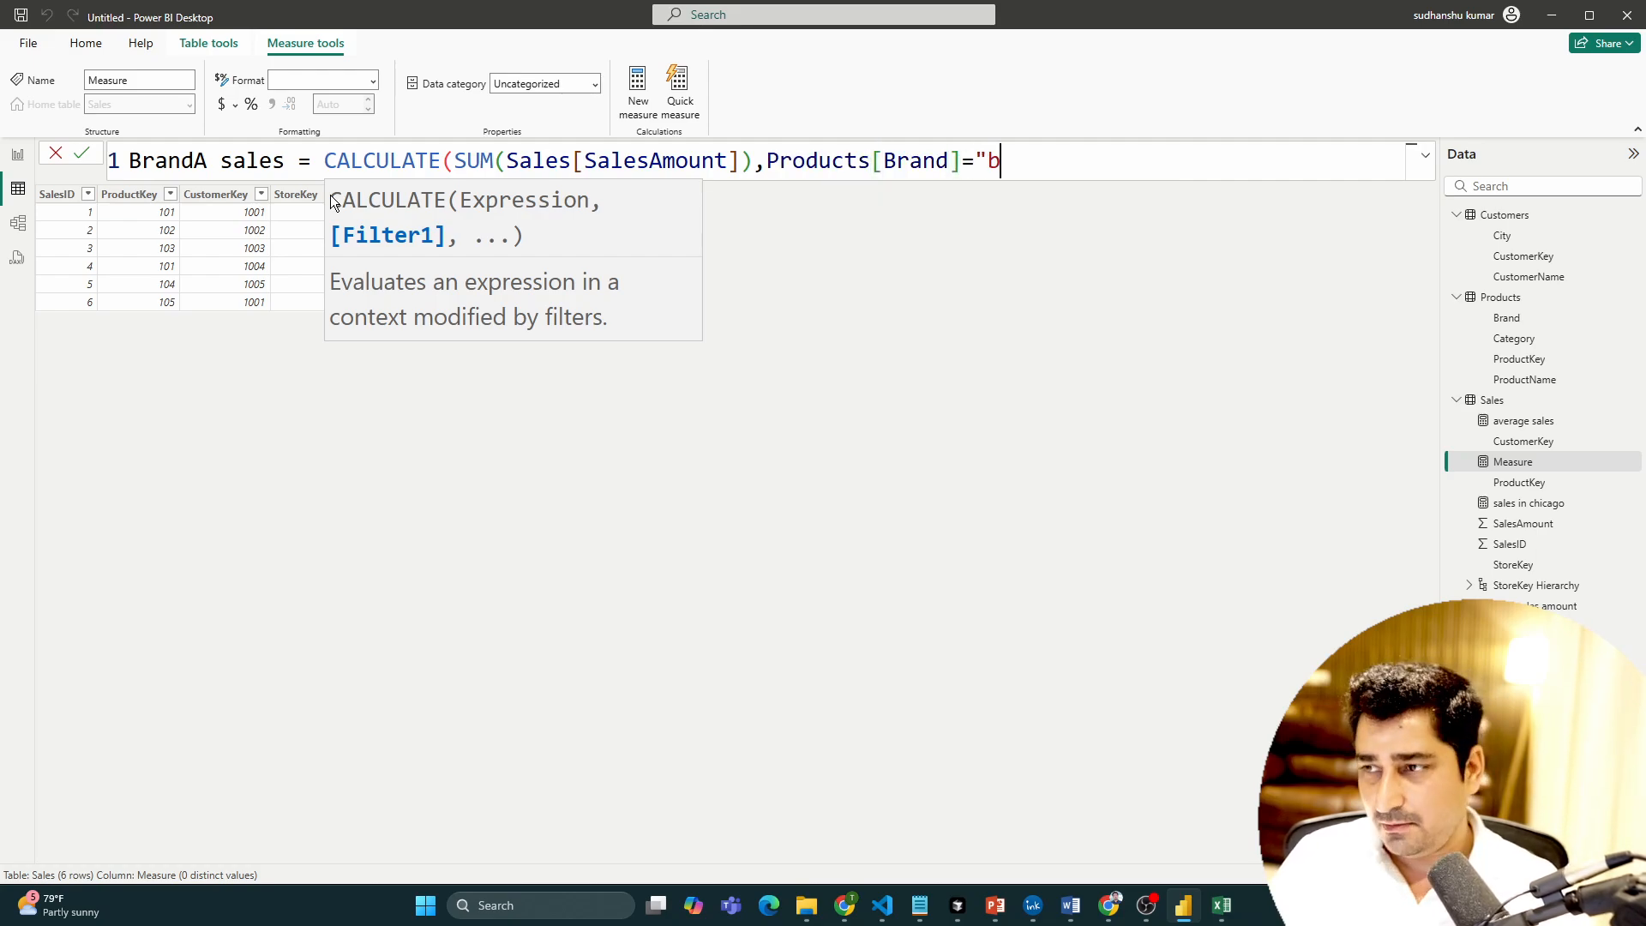
{"action": "type", "text": "Brabn"}
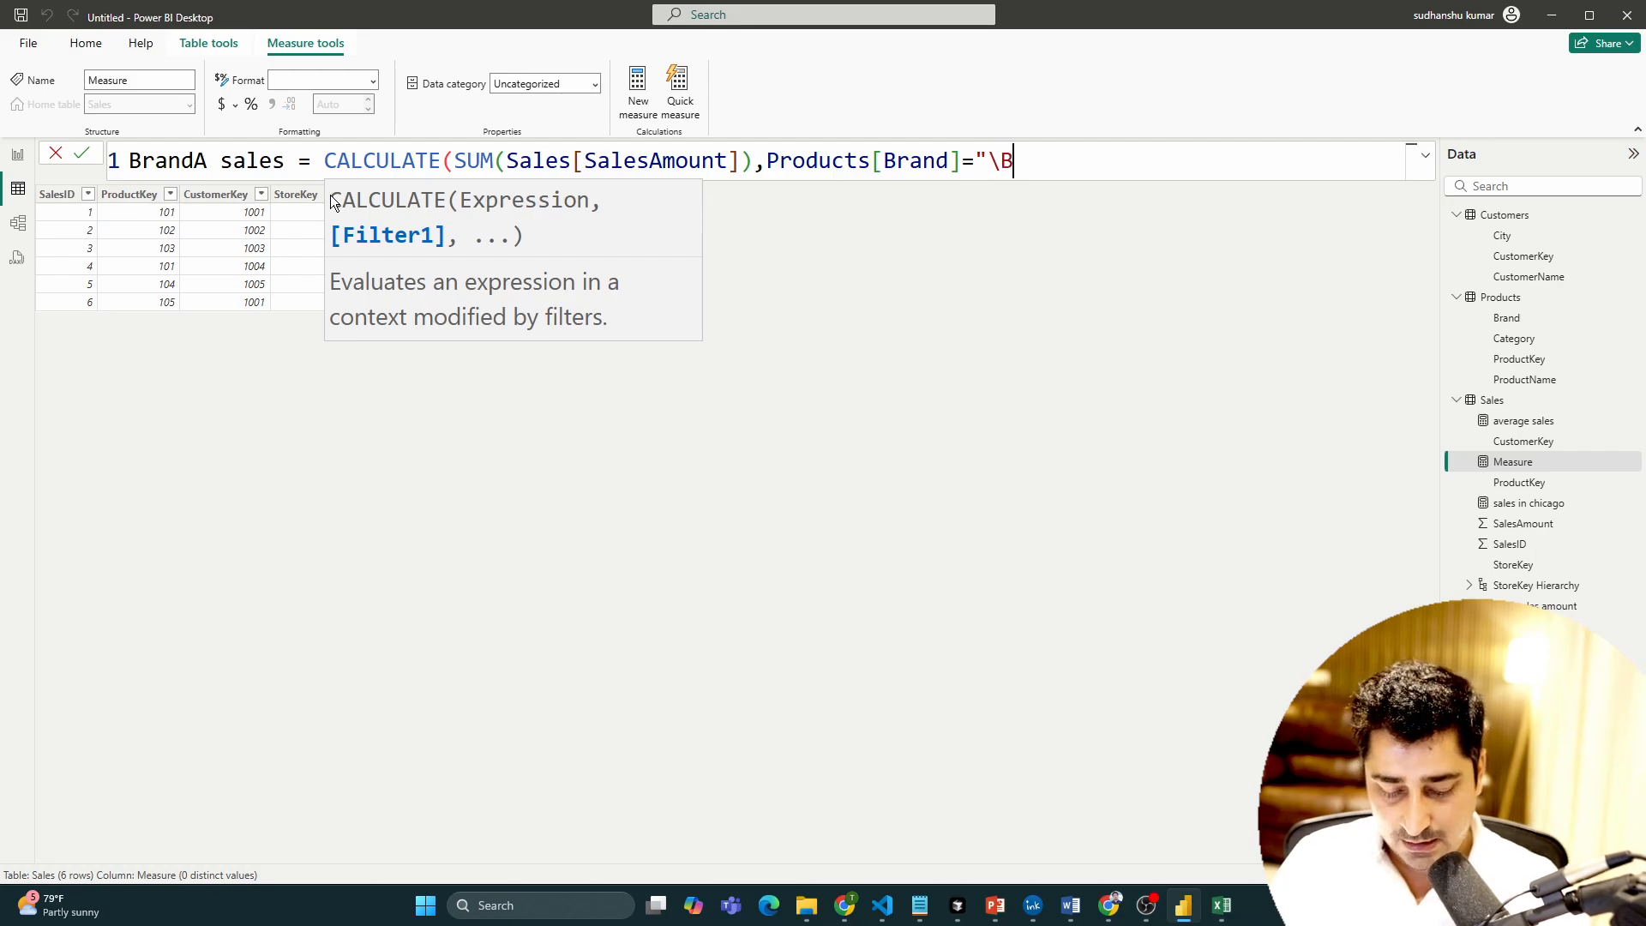
{"action": "key", "text": "BackSpace"}
{"action": "key", "text": "BackSpace"}
{"action": "key", "text": "BackSpace"}
{"action": "key", "text": "BackSpace"}
{"action": "key", "text": "BackSpace"}
{"action": "key", "text": "BackSpace"}
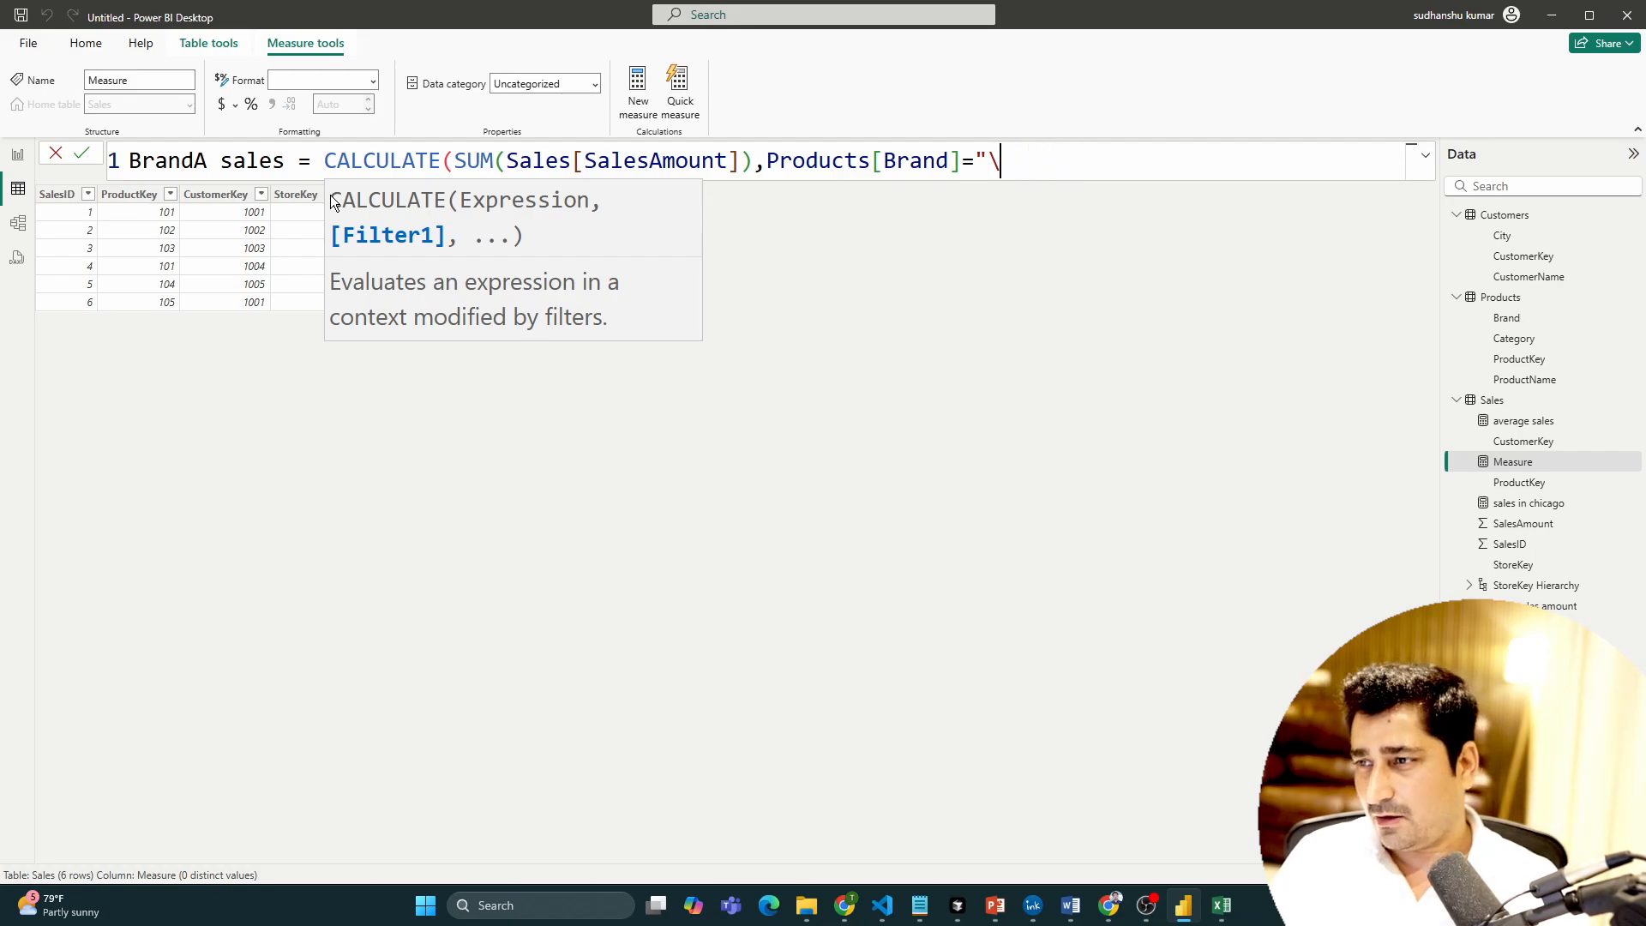
{"action": "type", "text": "BrabdA"}
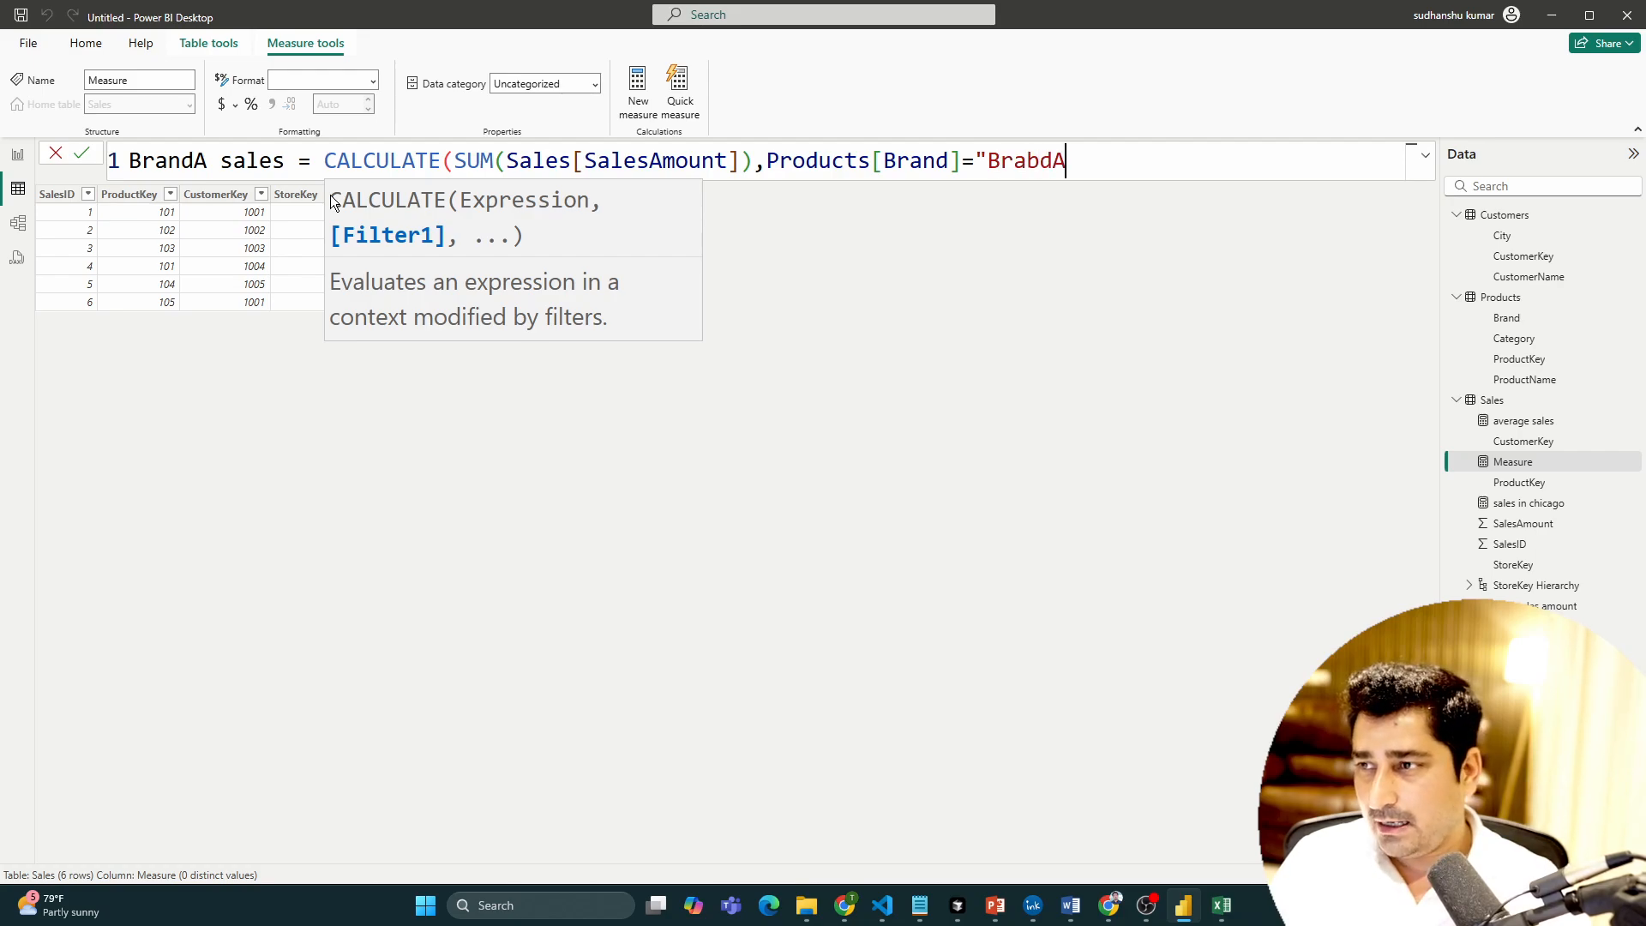
{"action": "key", "text": "BackSpace"}
{"action": "key", "text": "BackSpace"}
{"action": "key", "text": "BackSpace"}
{"action": "key", "text": "BackSpace"}
{"action": "type", "text": "andA"}
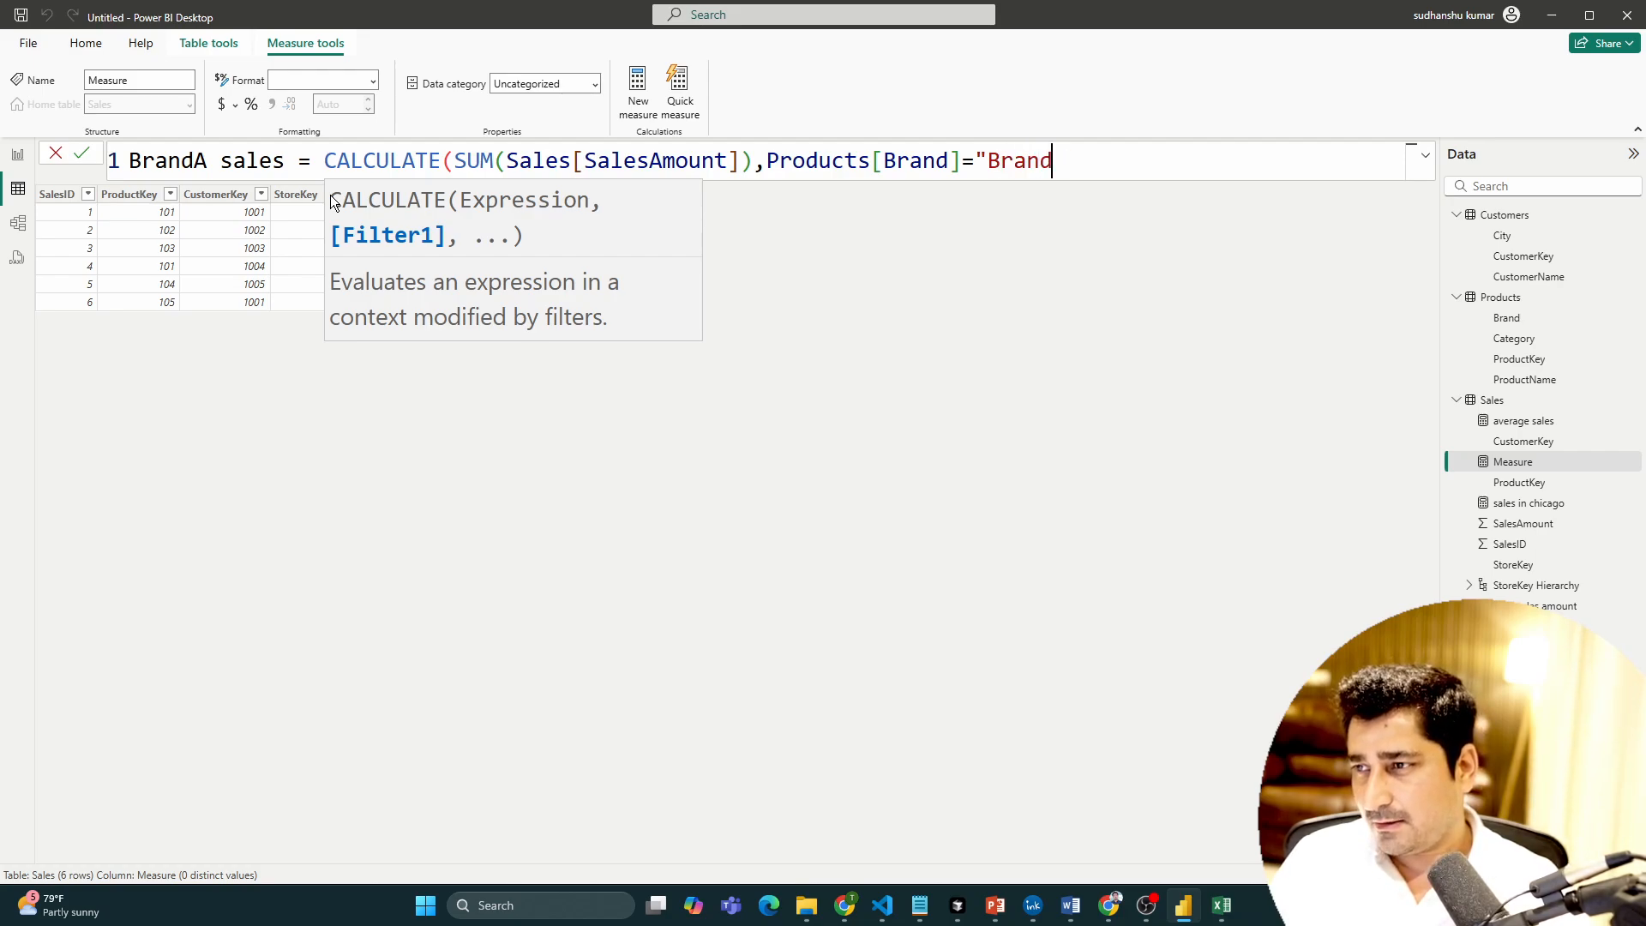
{"action": "type", "text": "\""}
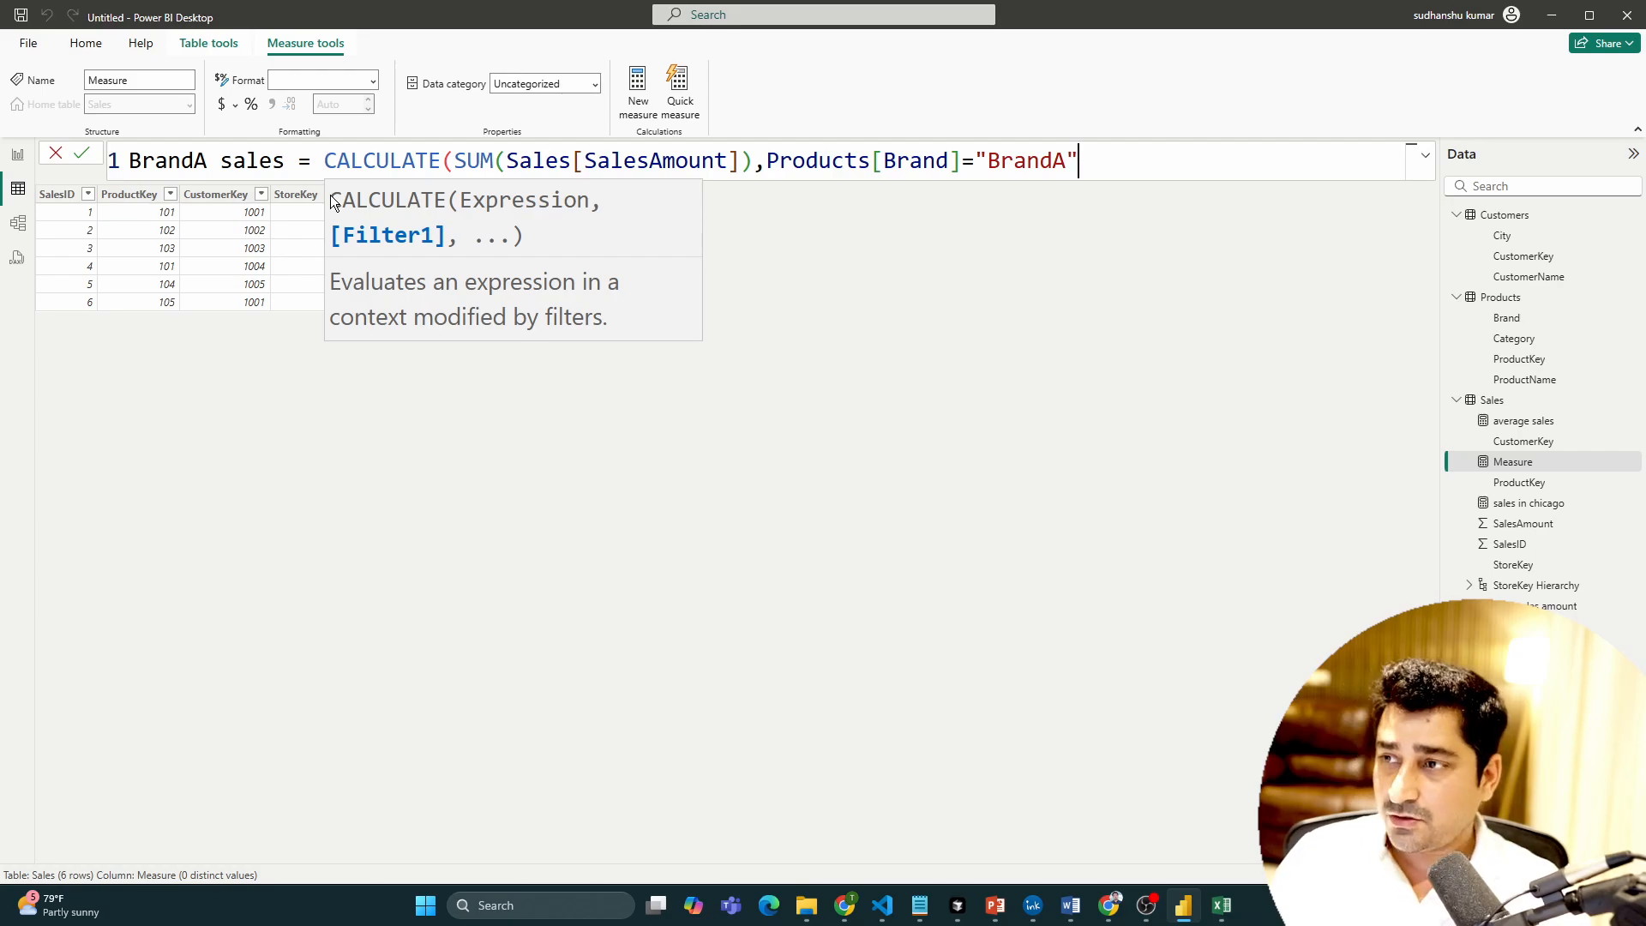
{"action": "key", "text": "Return"}
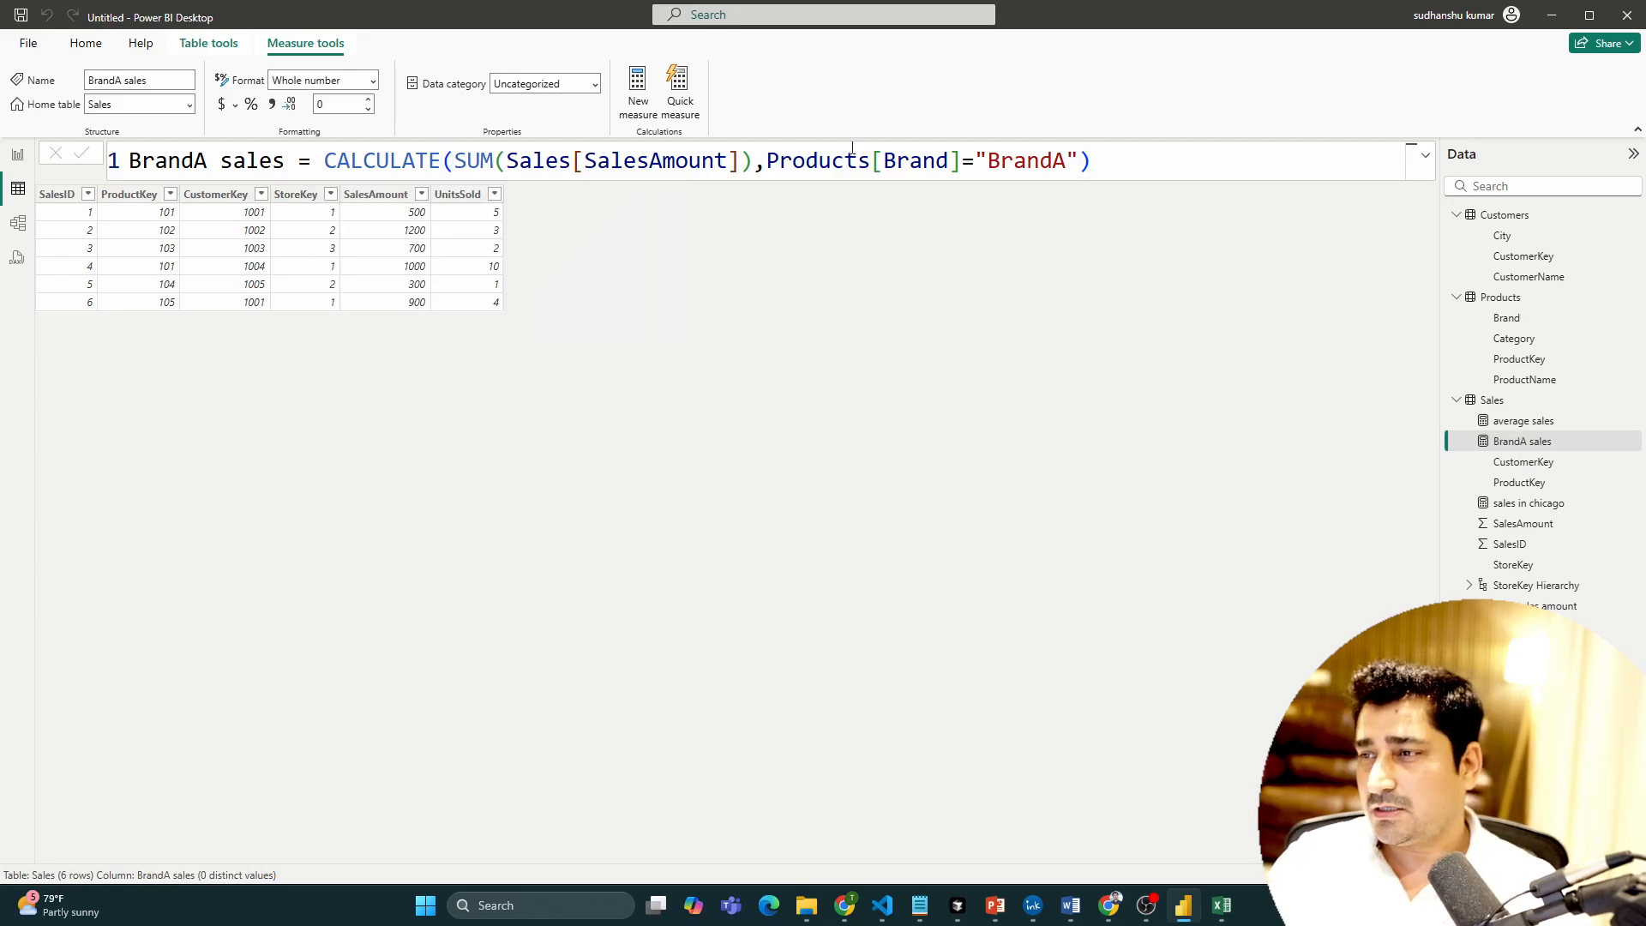
Step: Add a card for the BrandA sales measure to the report page, beside the sales in chicago card
{"action": "left_click_drag", "start_coordinate": [1168, 152], "coordinate": [313, 168]}
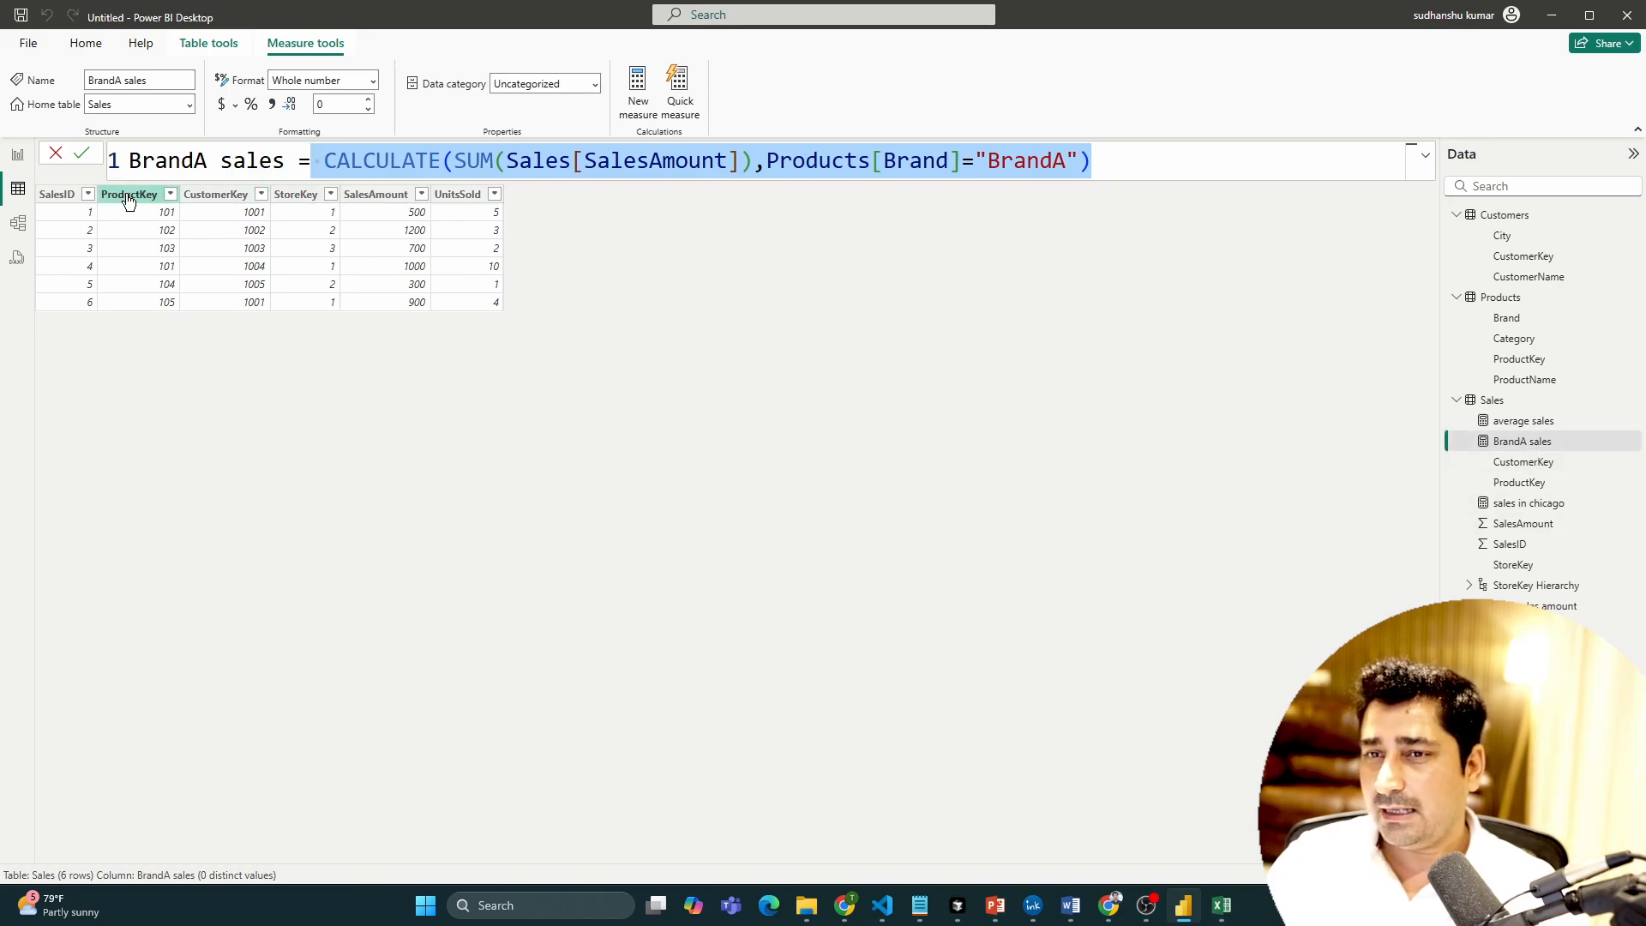
{"action": "left_click", "coordinate": [30, 160]}
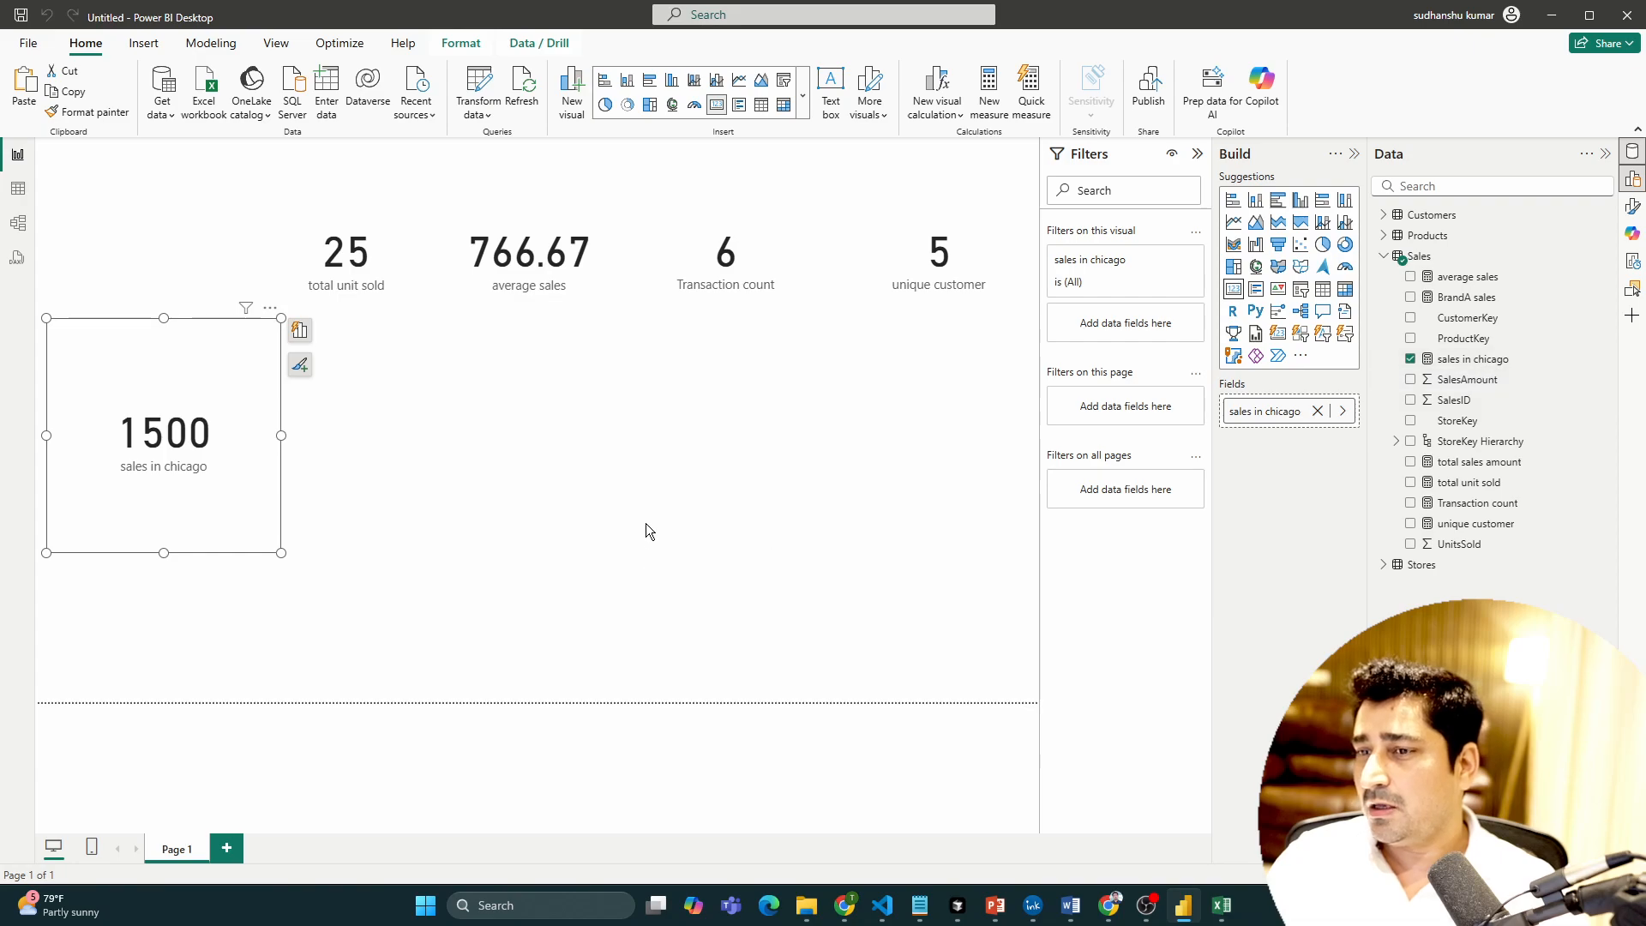
{"action": "left_click", "coordinate": [647, 531]}
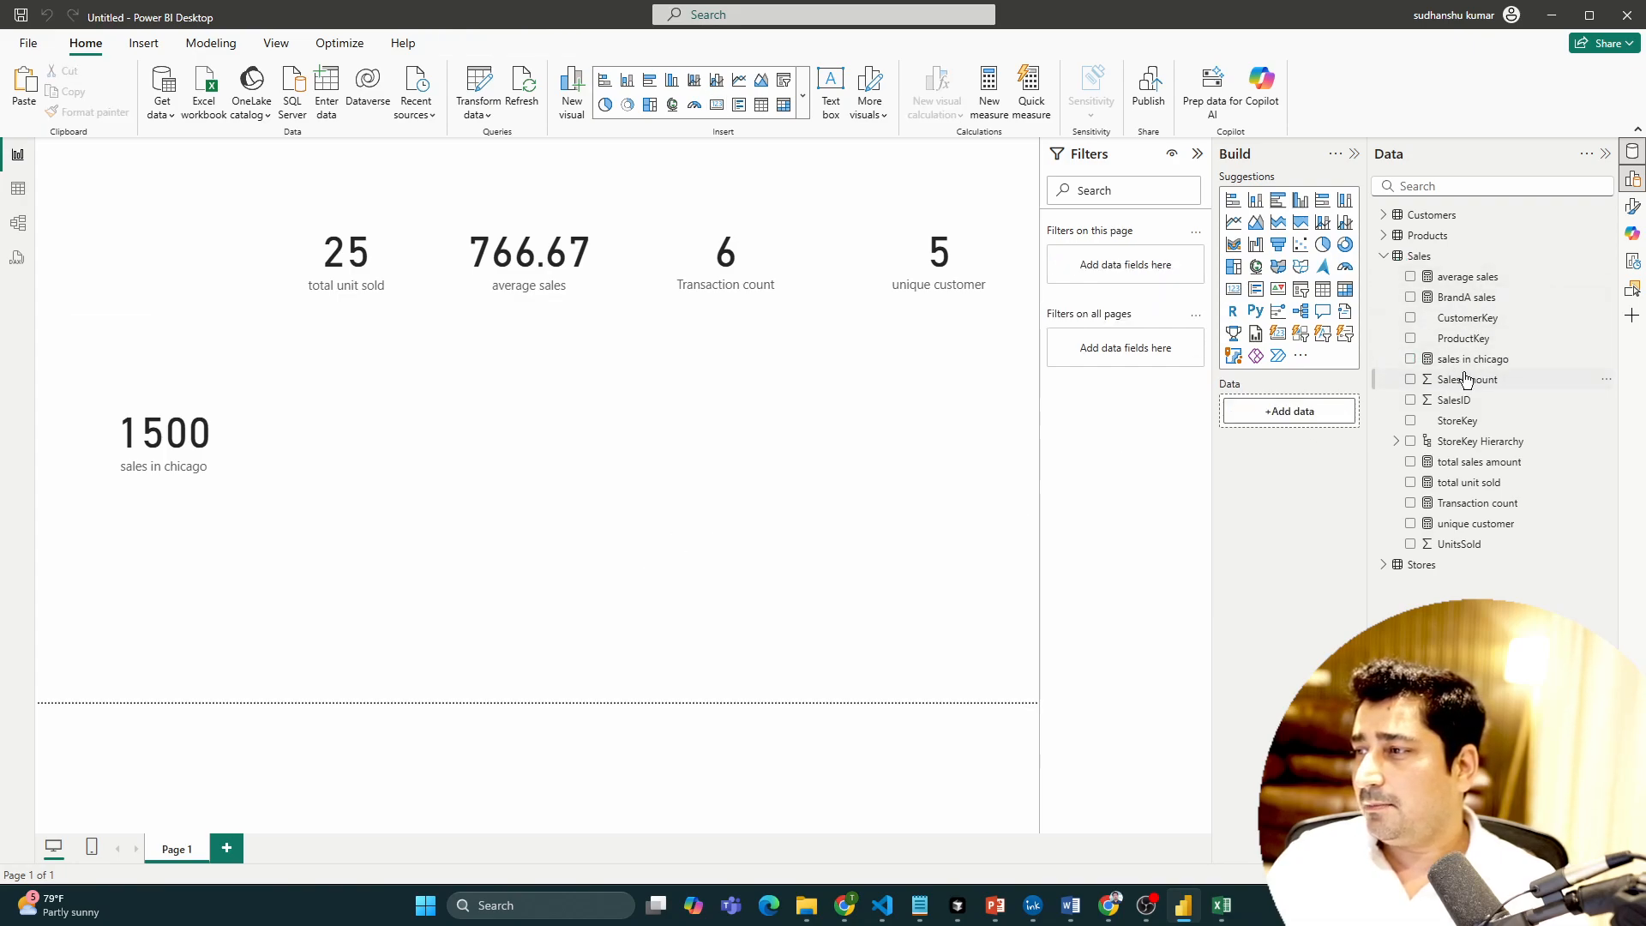
{"action": "left_click_drag", "start_coordinate": [1485, 298], "coordinate": [383, 430]}
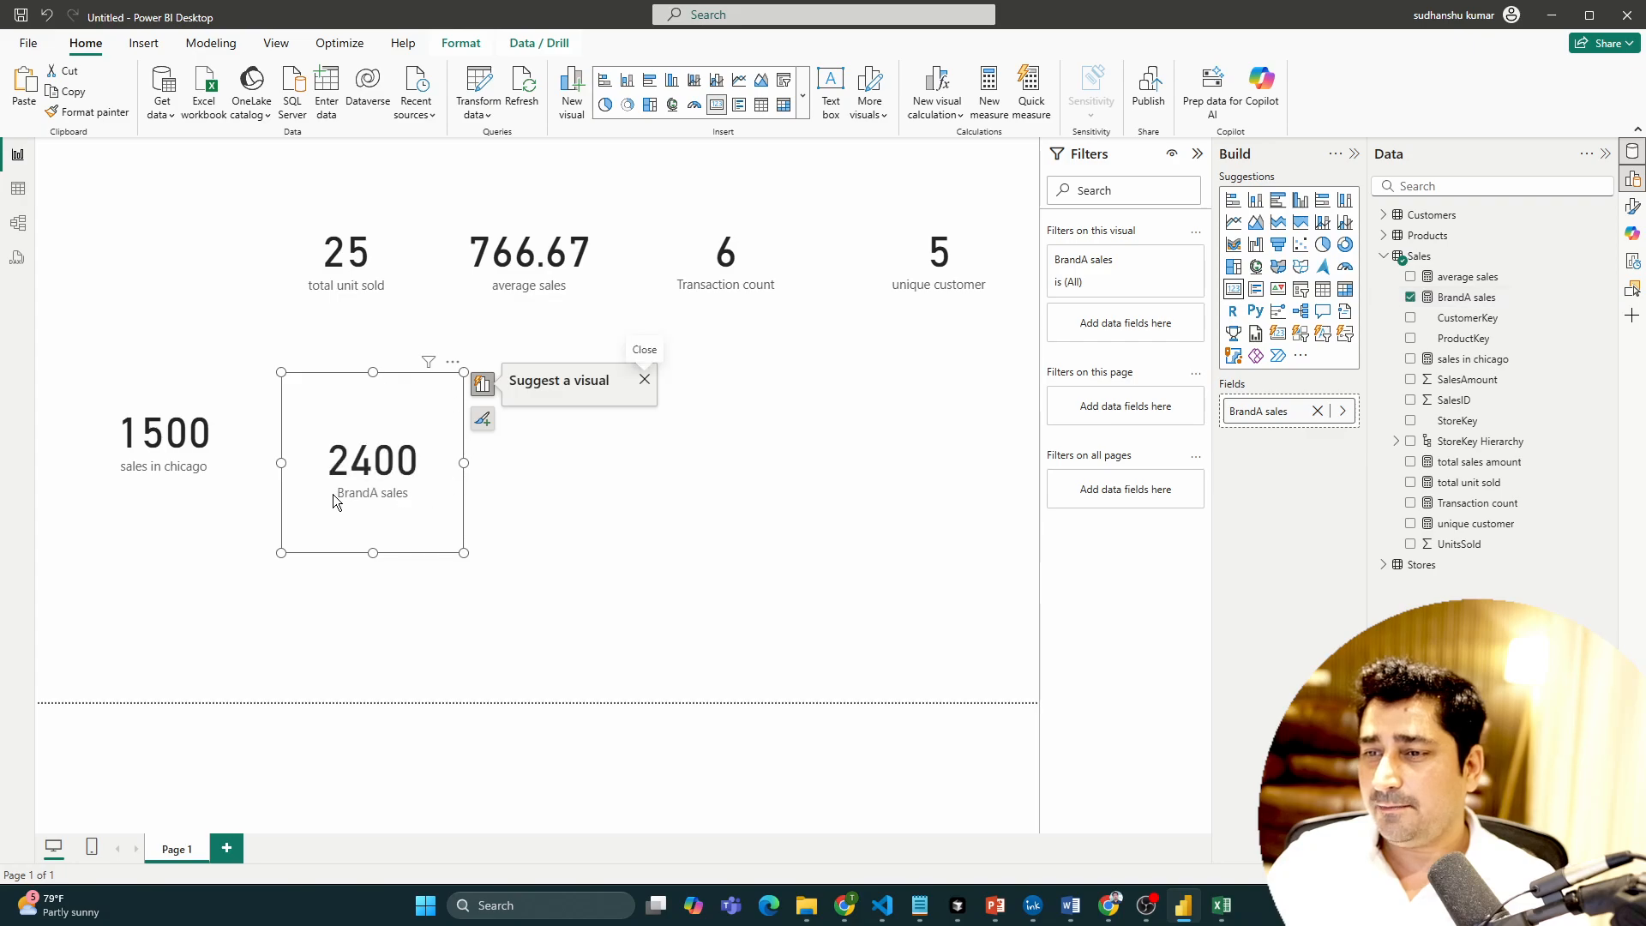
{"action": "left_click", "coordinate": [428, 565]}
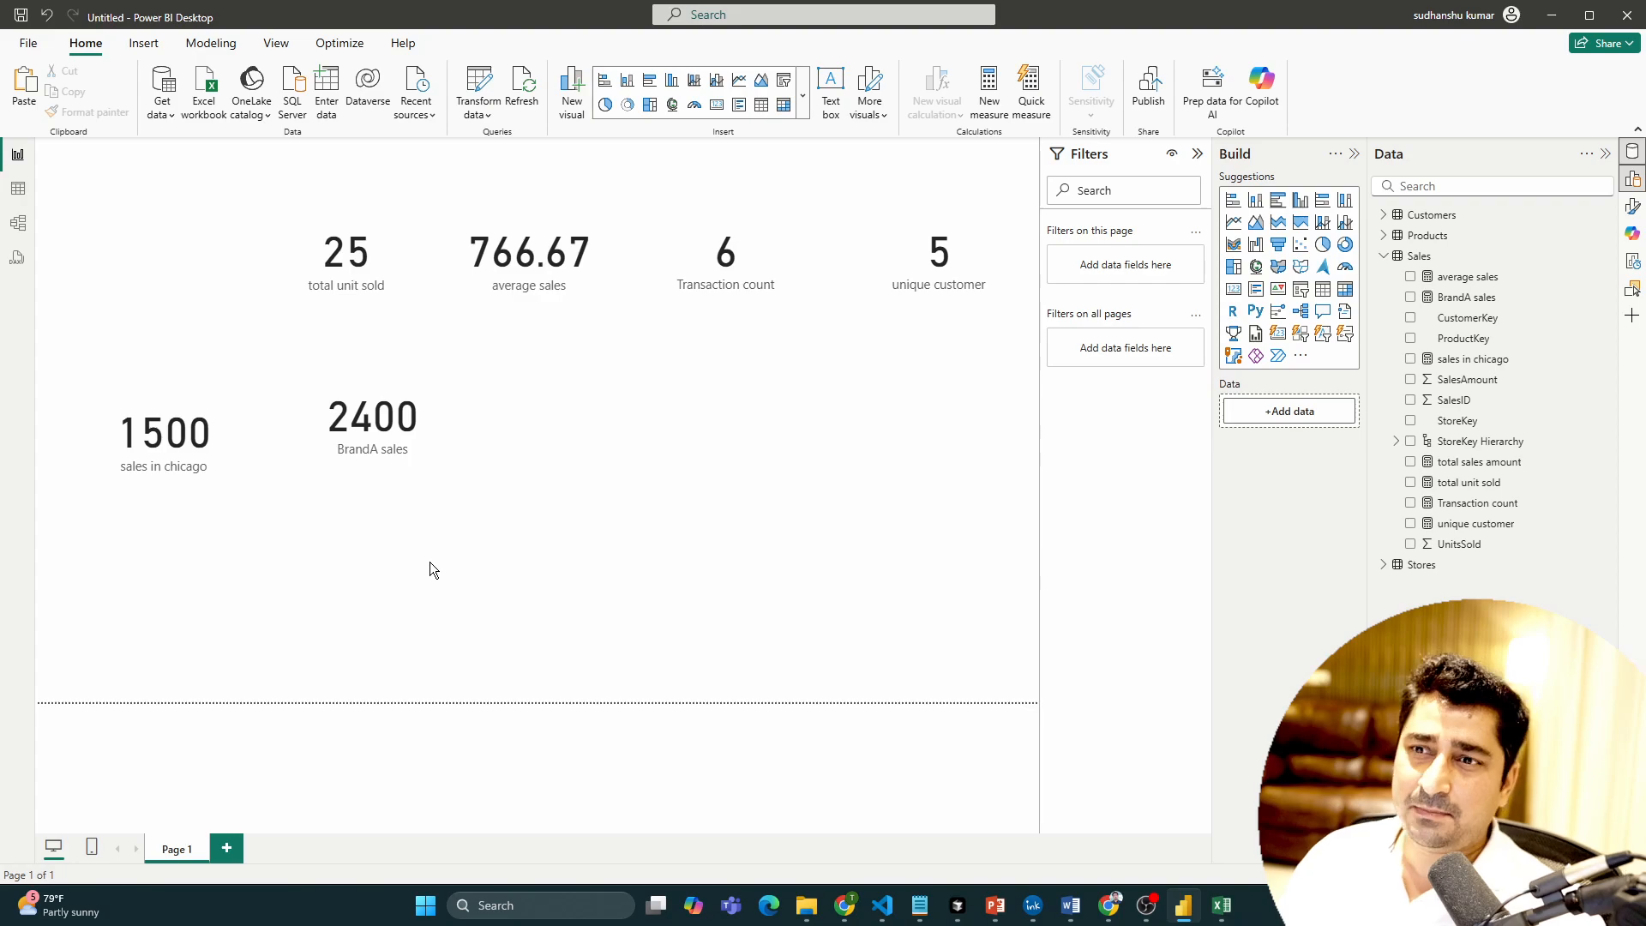
Step: Review the SUM and SalesAmount parts of the BrandA sales formula and the Sales table's SalesAmount column in the table data view
{"action": "left_click", "coordinate": [19, 191]}
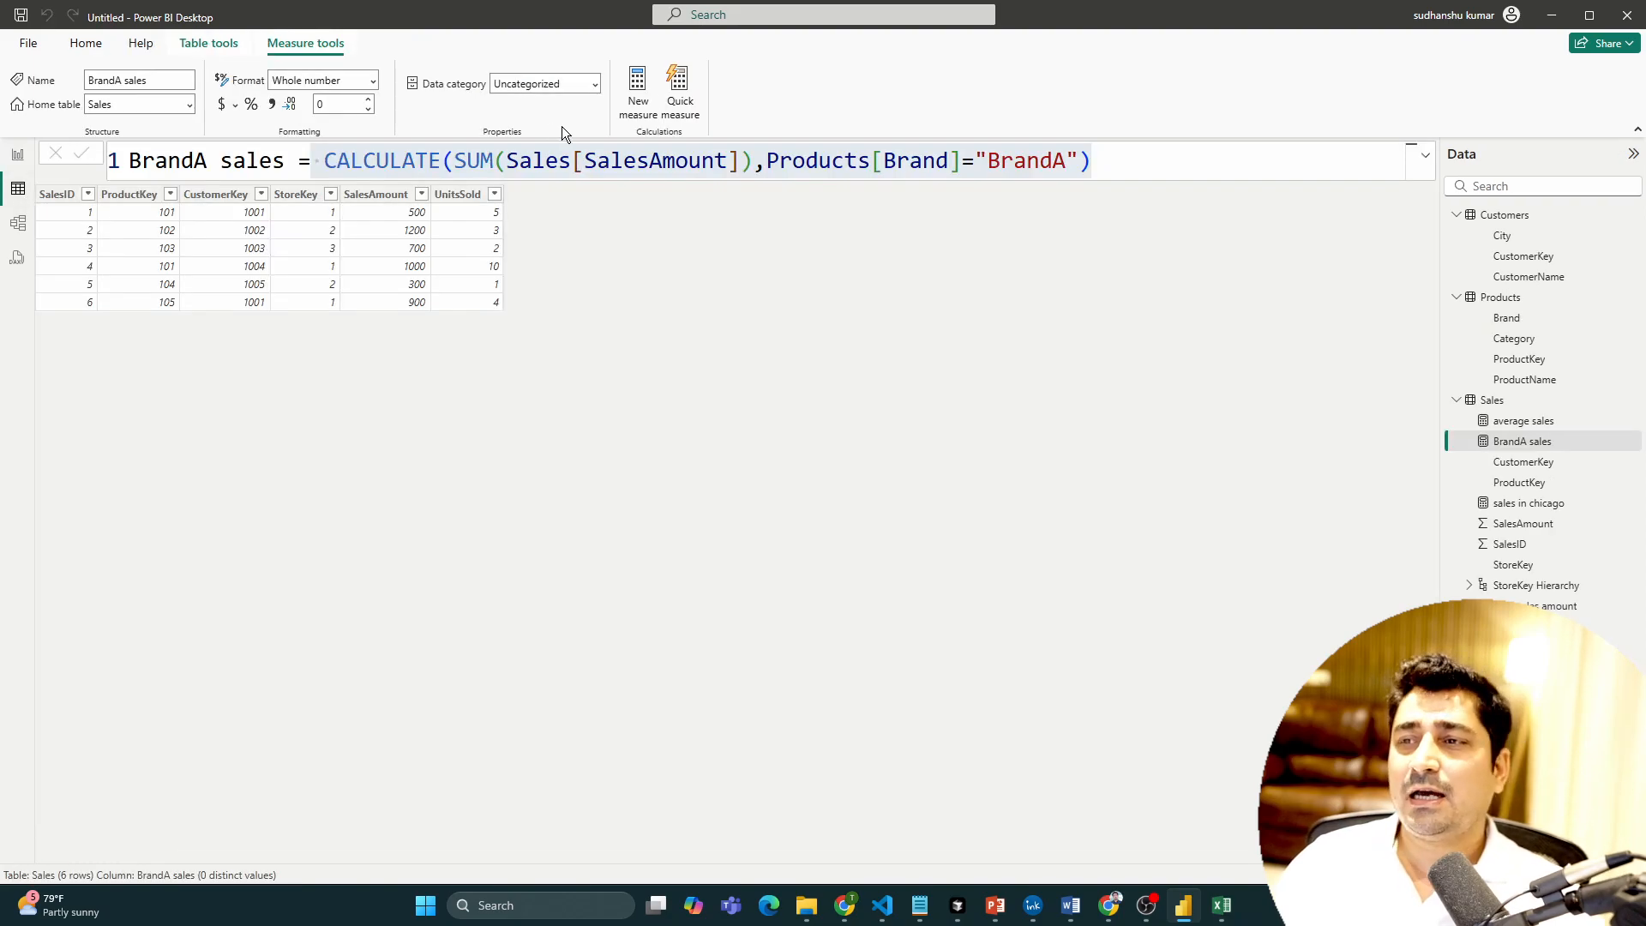
{"action": "left_click", "coordinate": [739, 162]}
{"action": "double_click", "coordinate": [473, 160]}
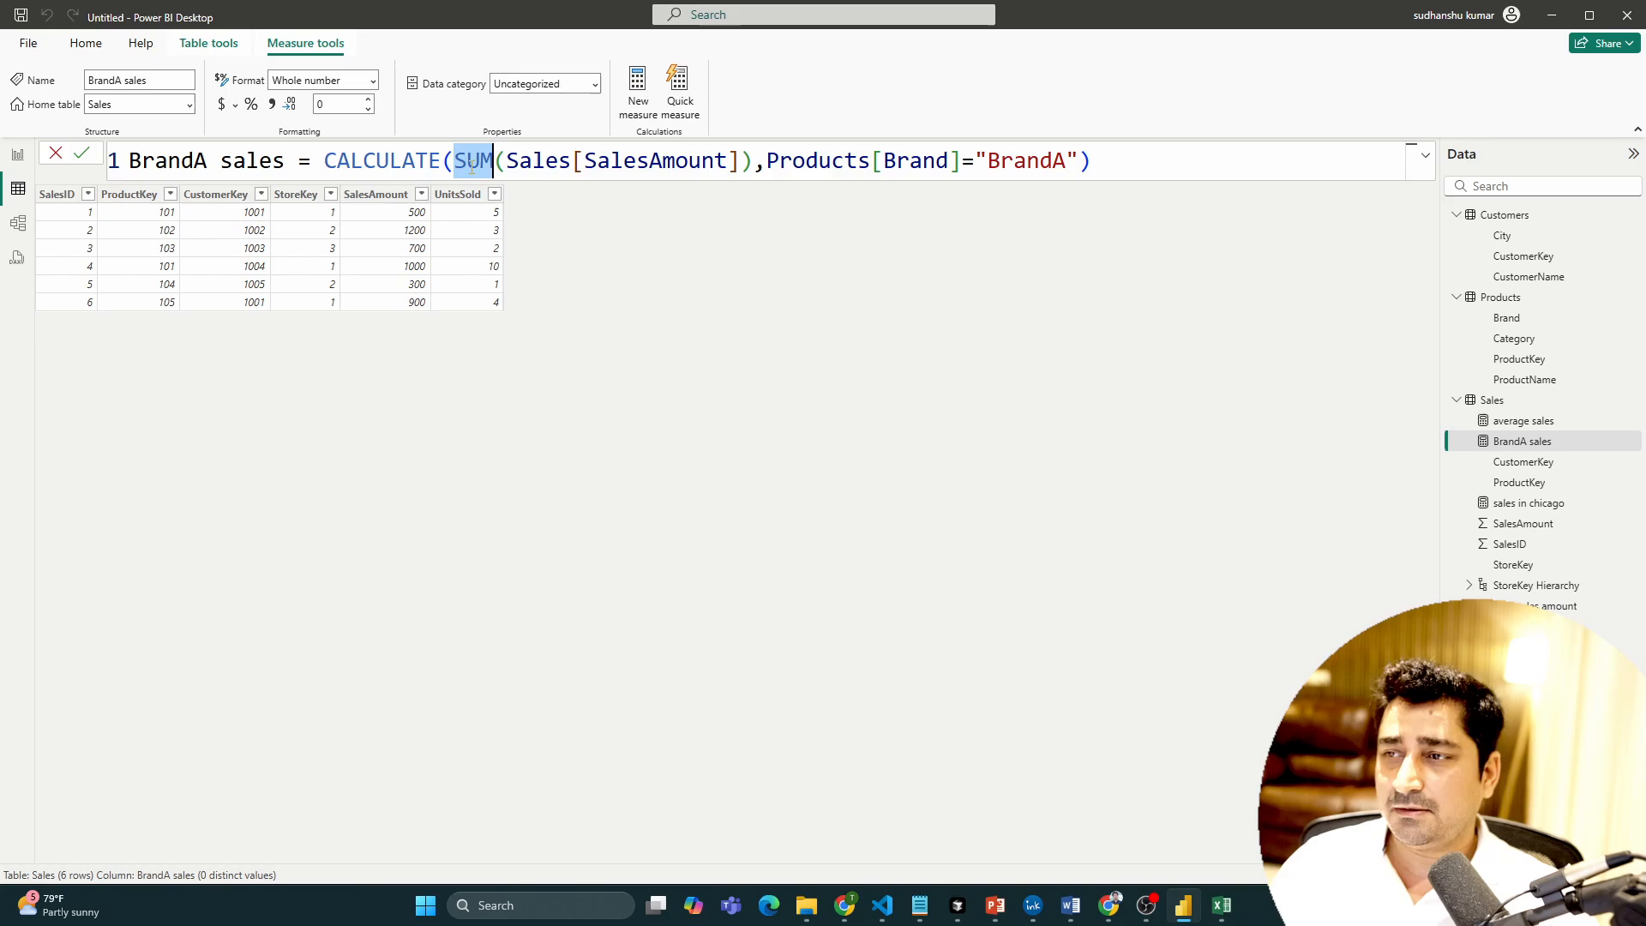
{"action": "double_click", "coordinate": [673, 167]}
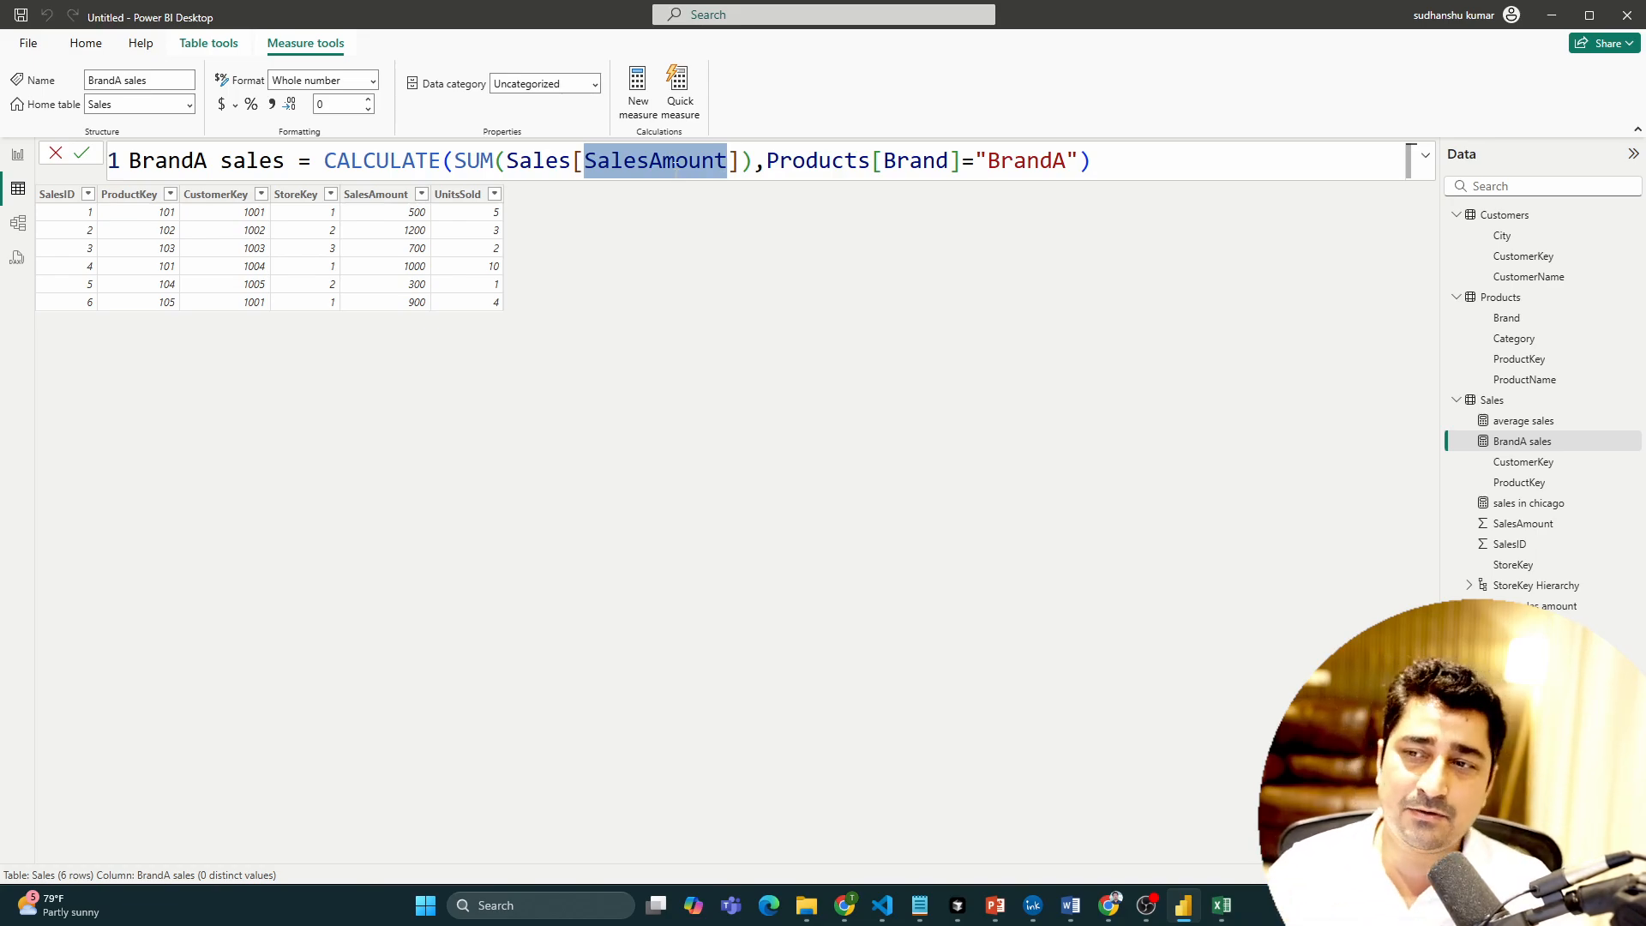
{"action": "left_click", "coordinate": [398, 250]}
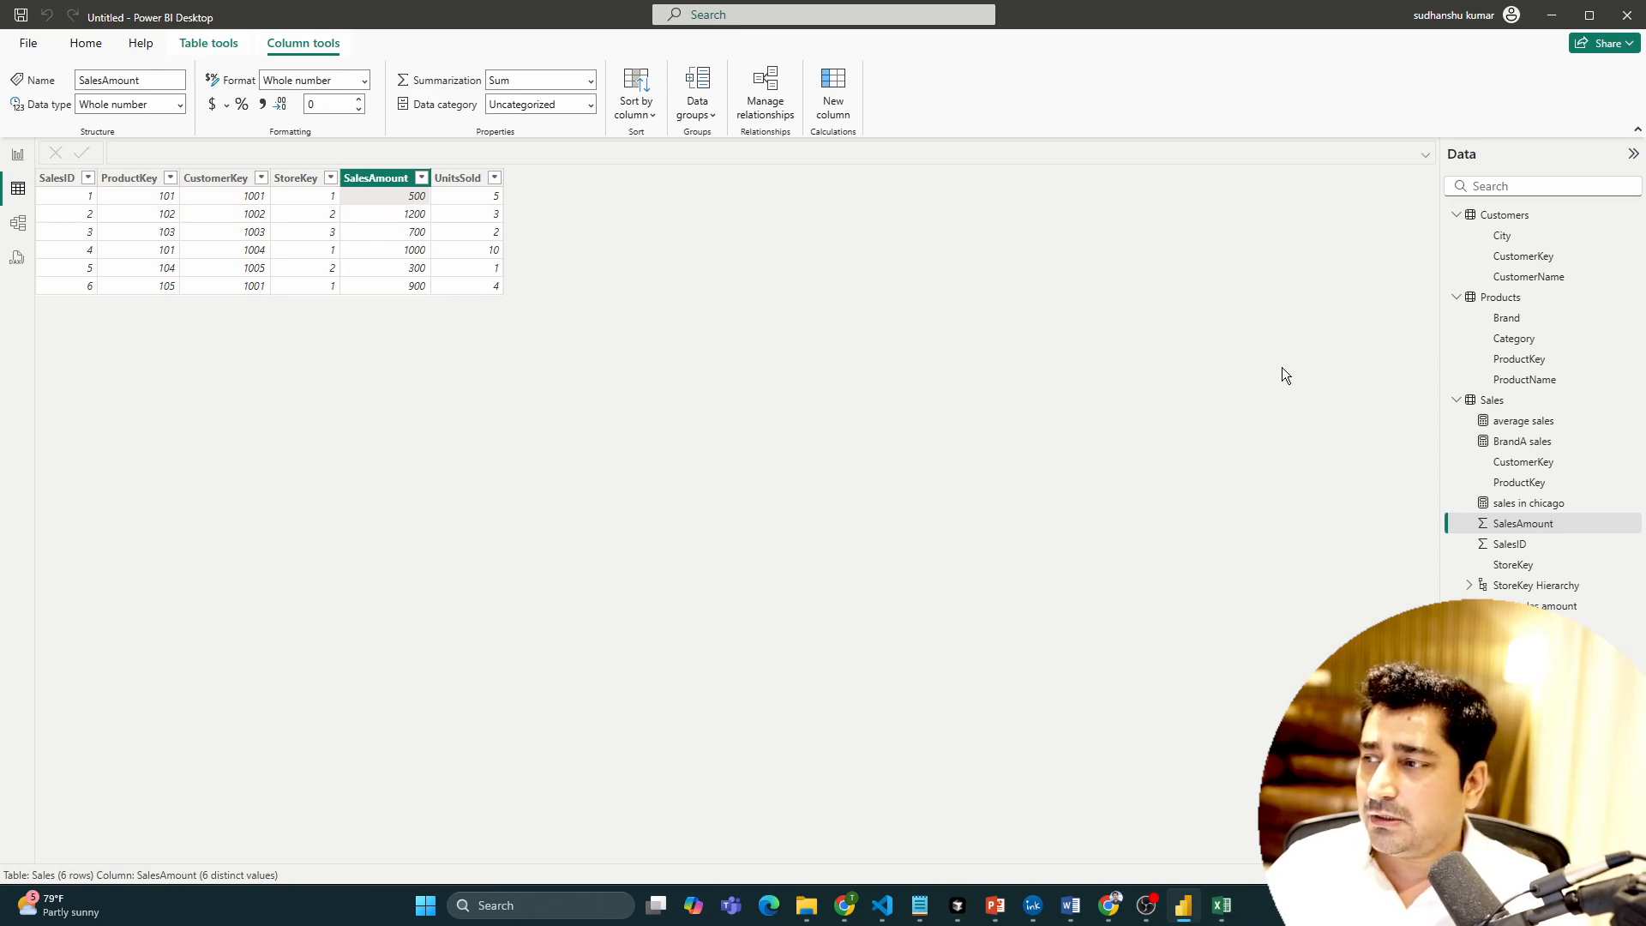
Step: Create a new measure in the Sales table named high value sales and start its formula with CALCULATE
{"action": "left_click", "coordinate": [1622, 400]}
{"action": "left_click", "coordinate": [1551, 416]}
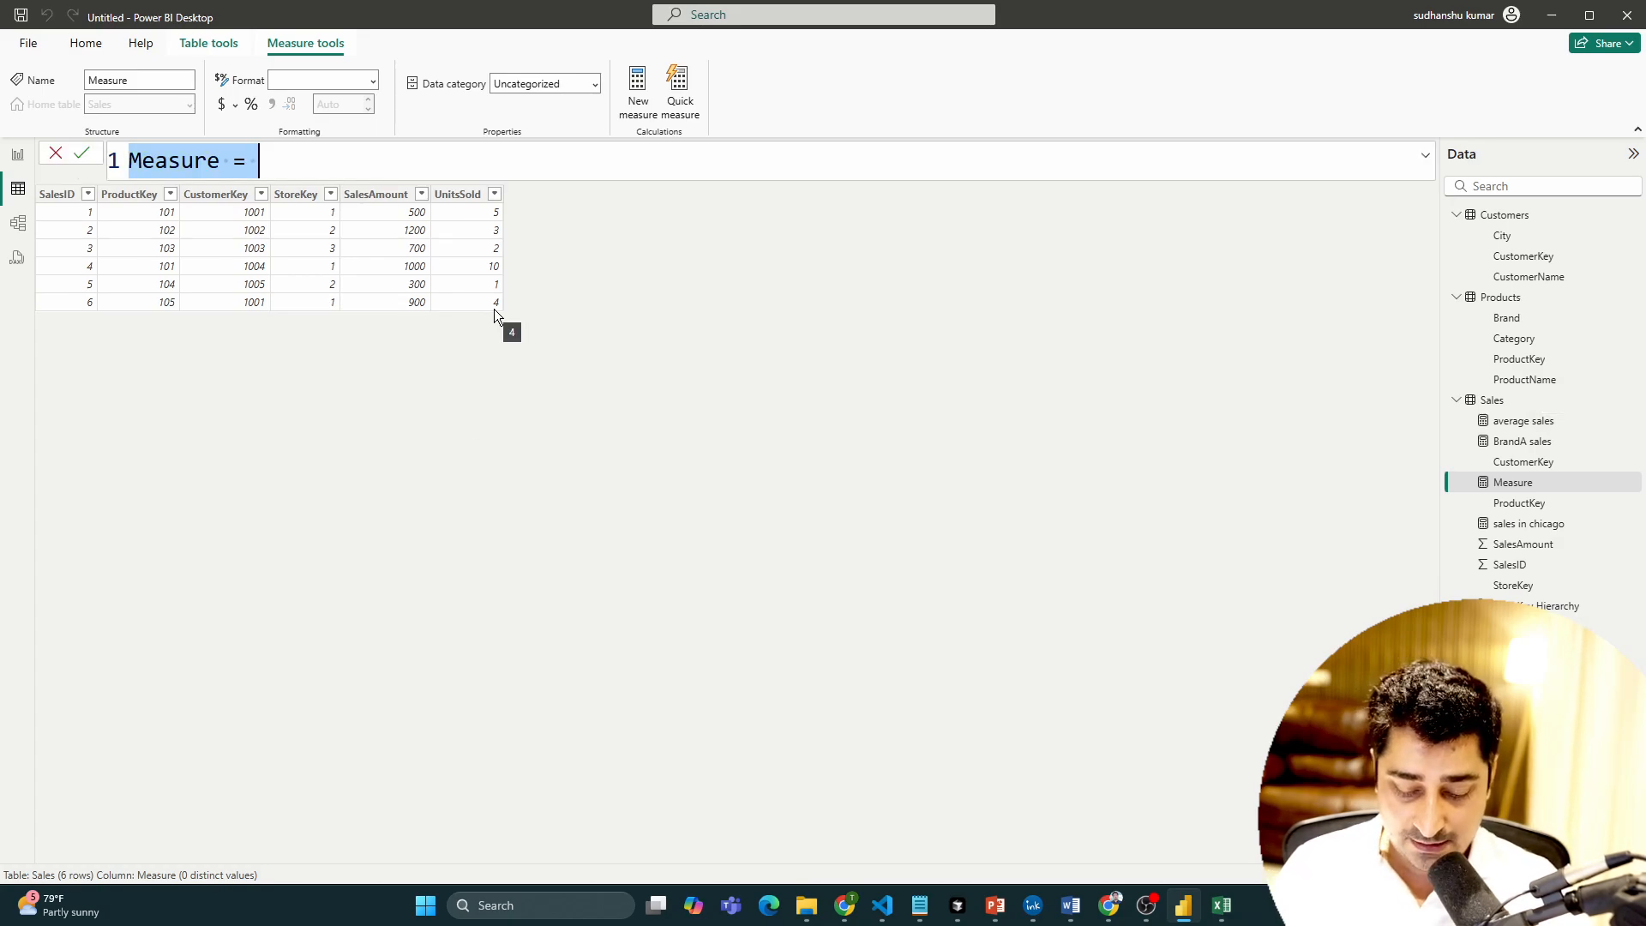
{"action": "type", "text": "high "}
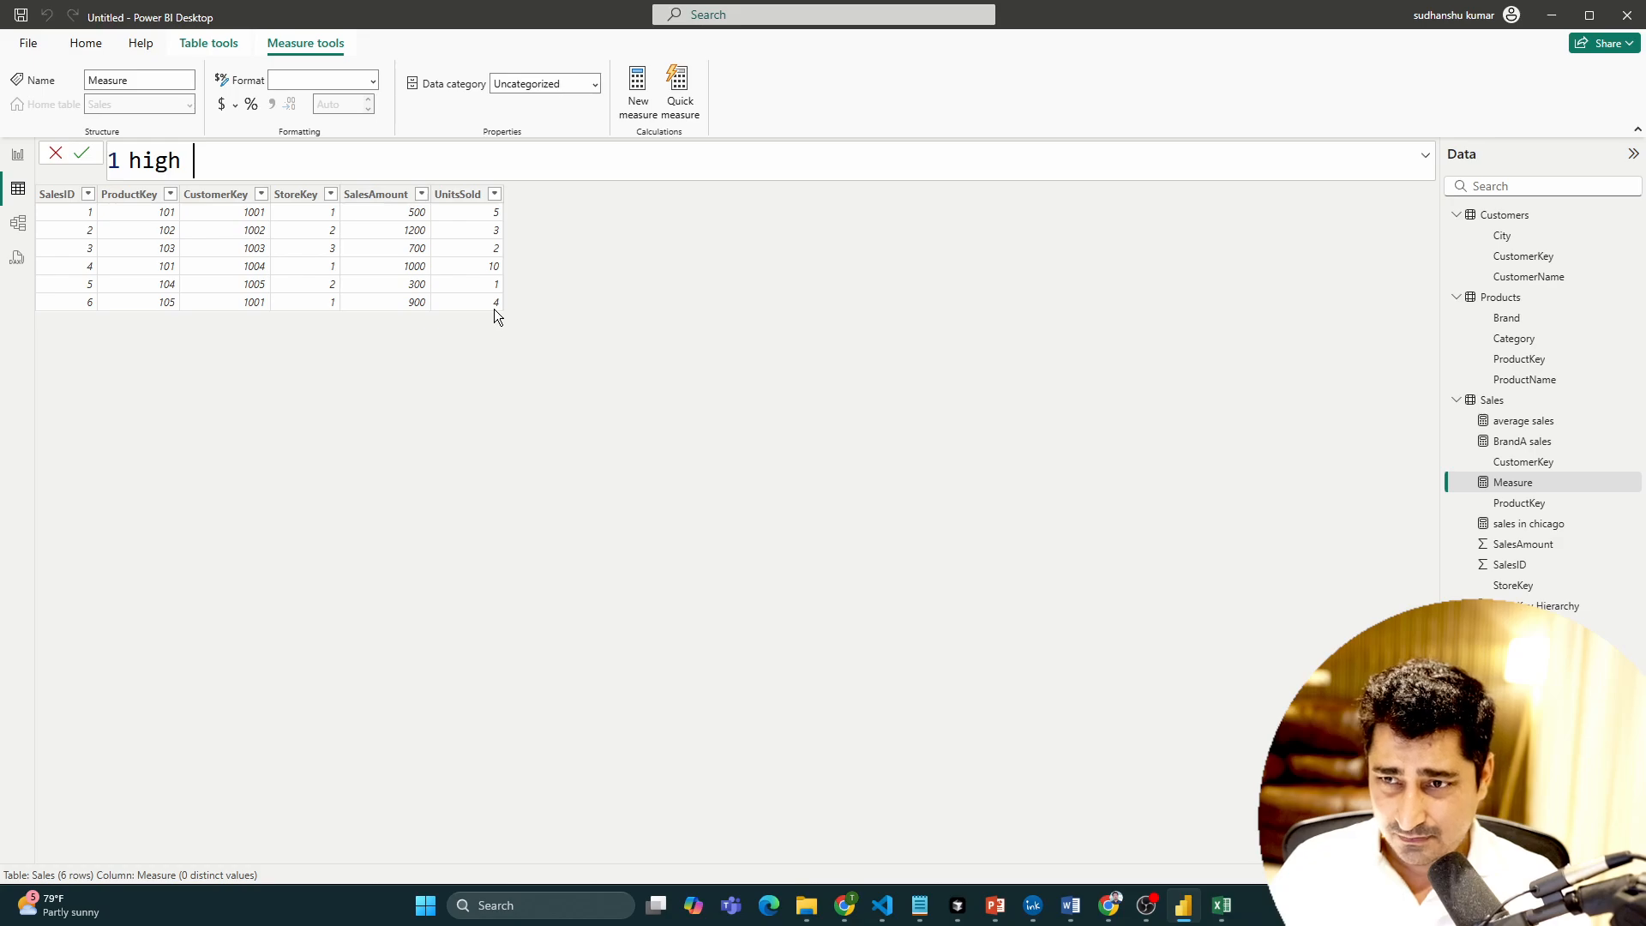
{"action": "type", "text": "value sales = ca"}
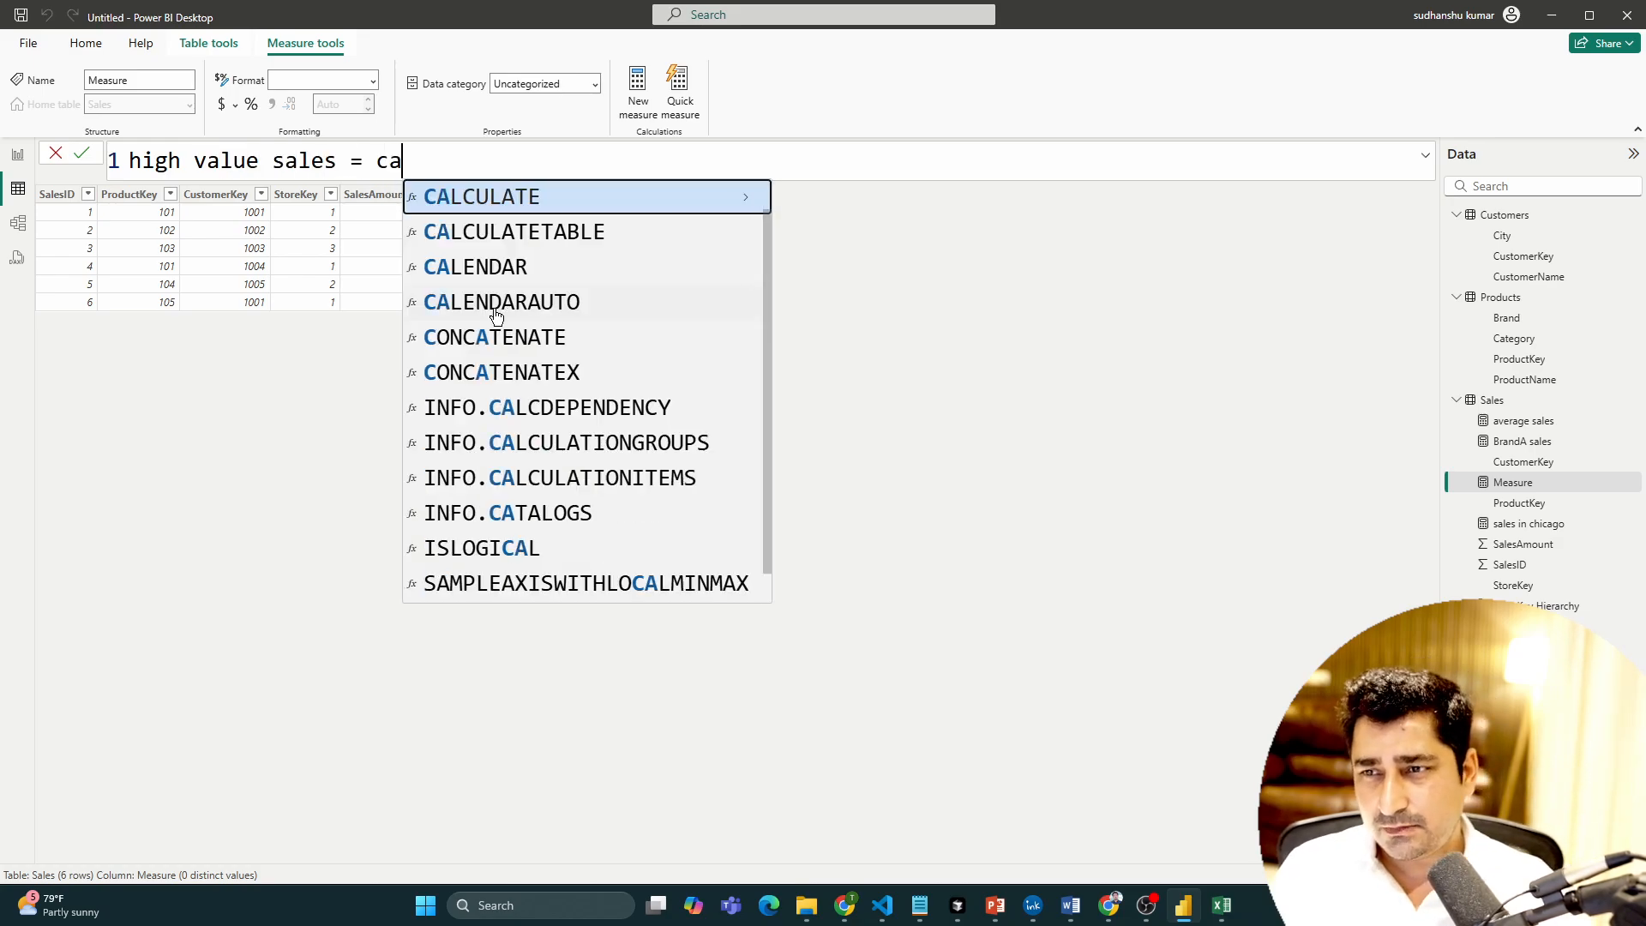
{"action": "key", "text": "Tab"}
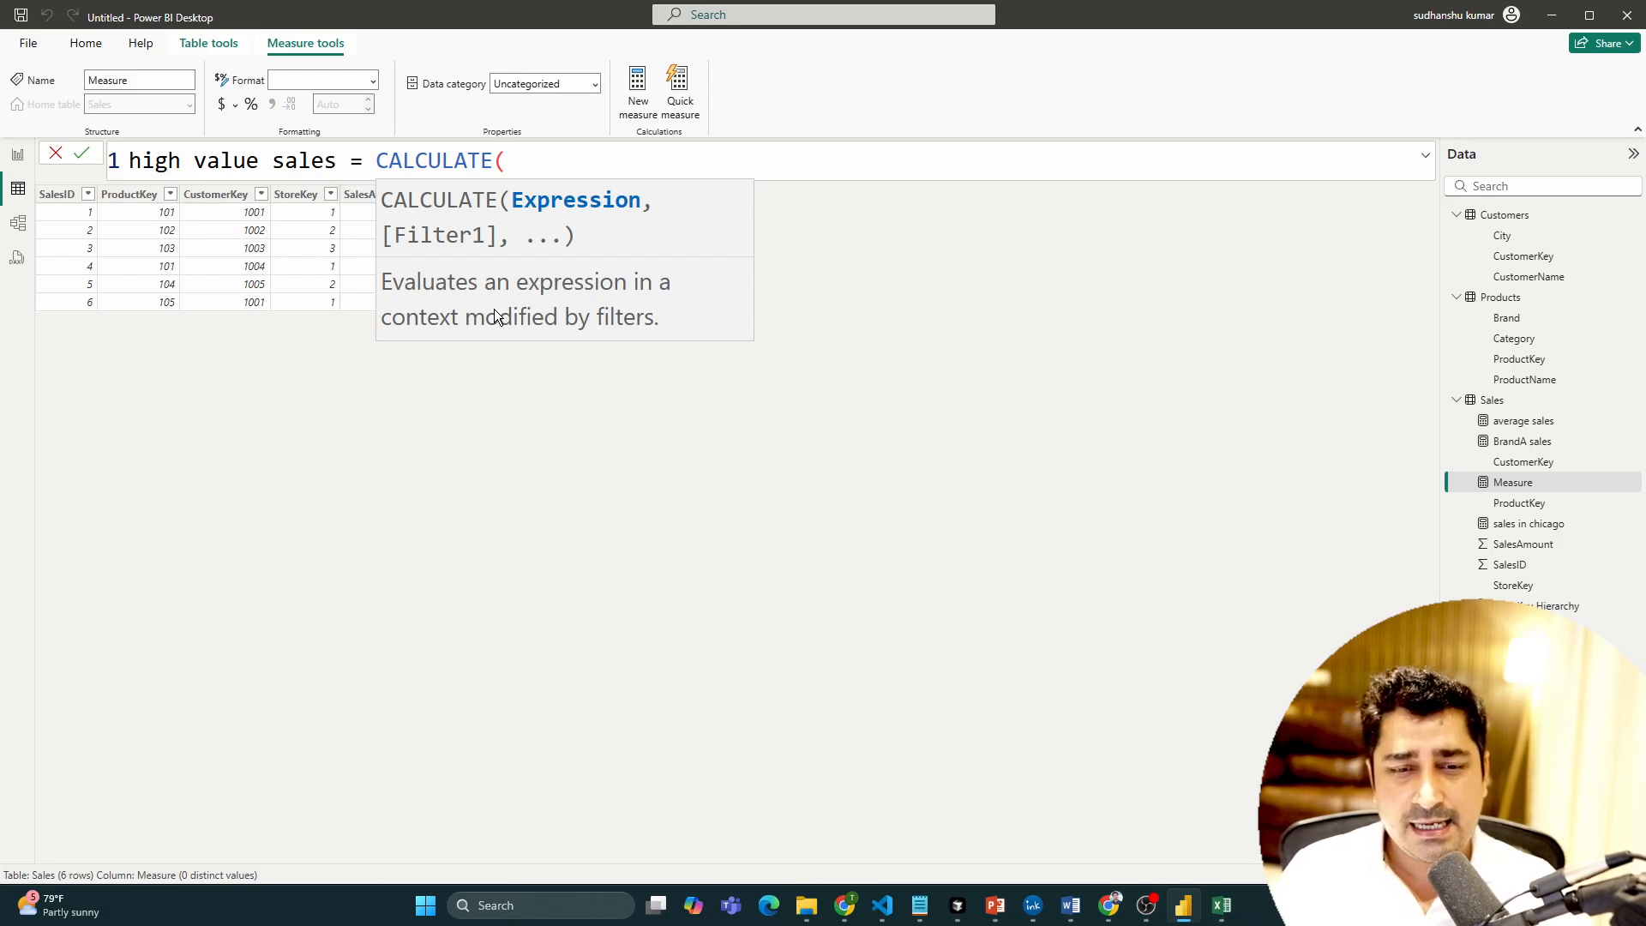
Step: Enter the sum of Sales[SalesAmount] as the CALCULATE expression of the high value sales measure
{"action": "type", "text": "sum"}
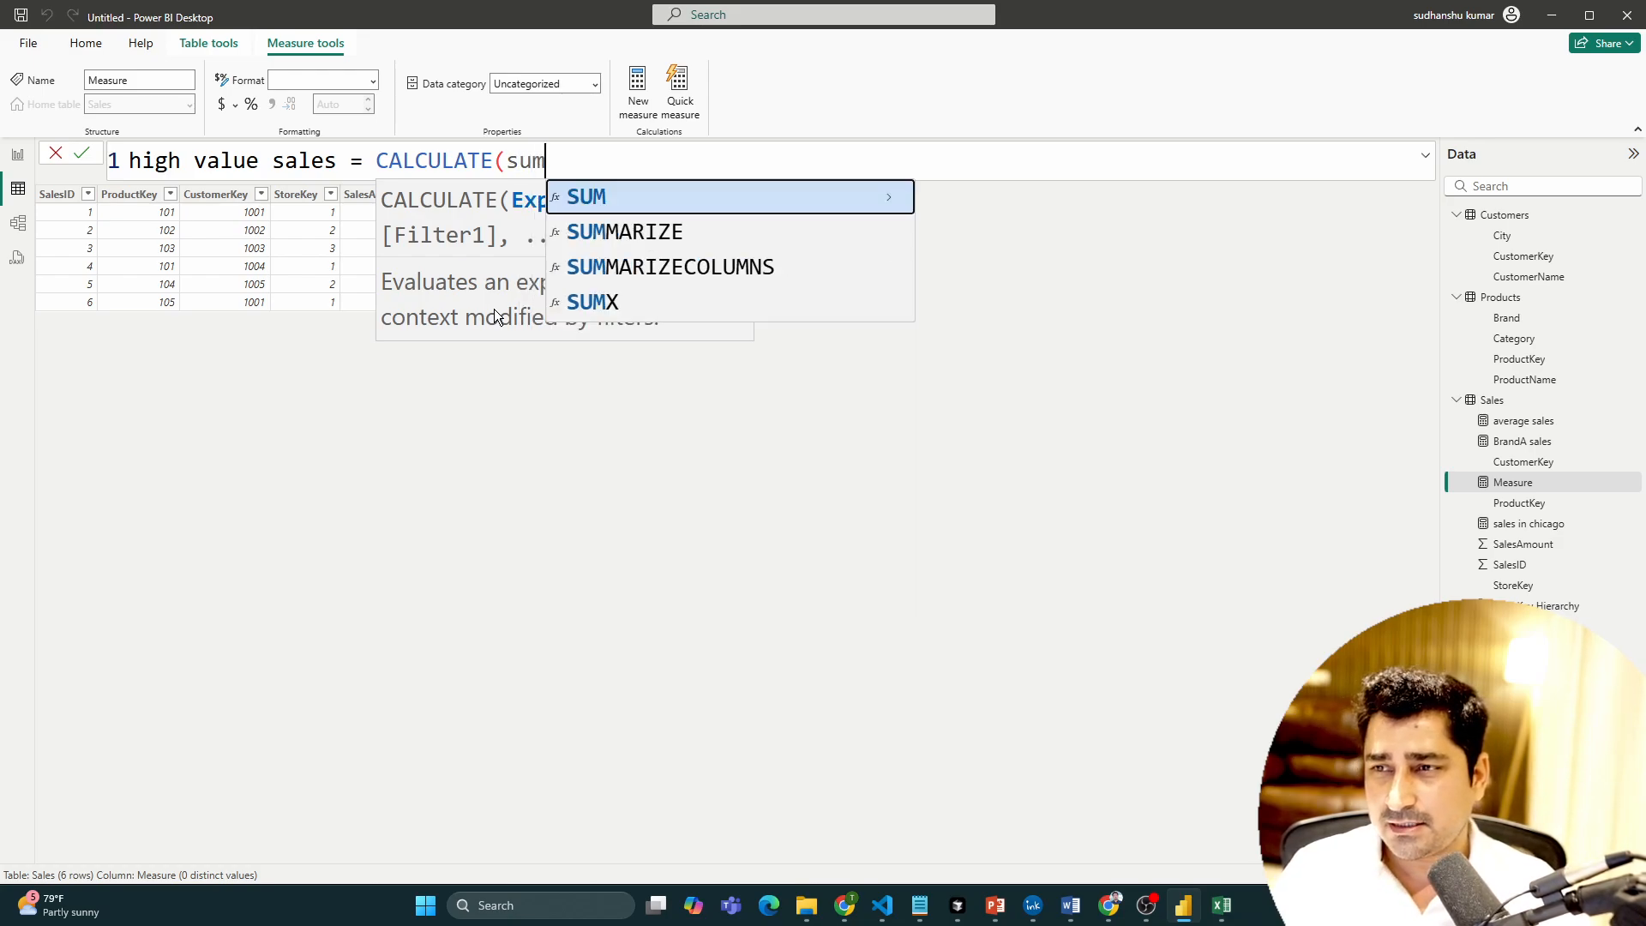
{"action": "type", "text": "(sa"}
{"action": "key", "text": "BackSpace"}
{"action": "key", "text": "BackSpace"}
{"action": "key", "text": "BackSpace"}
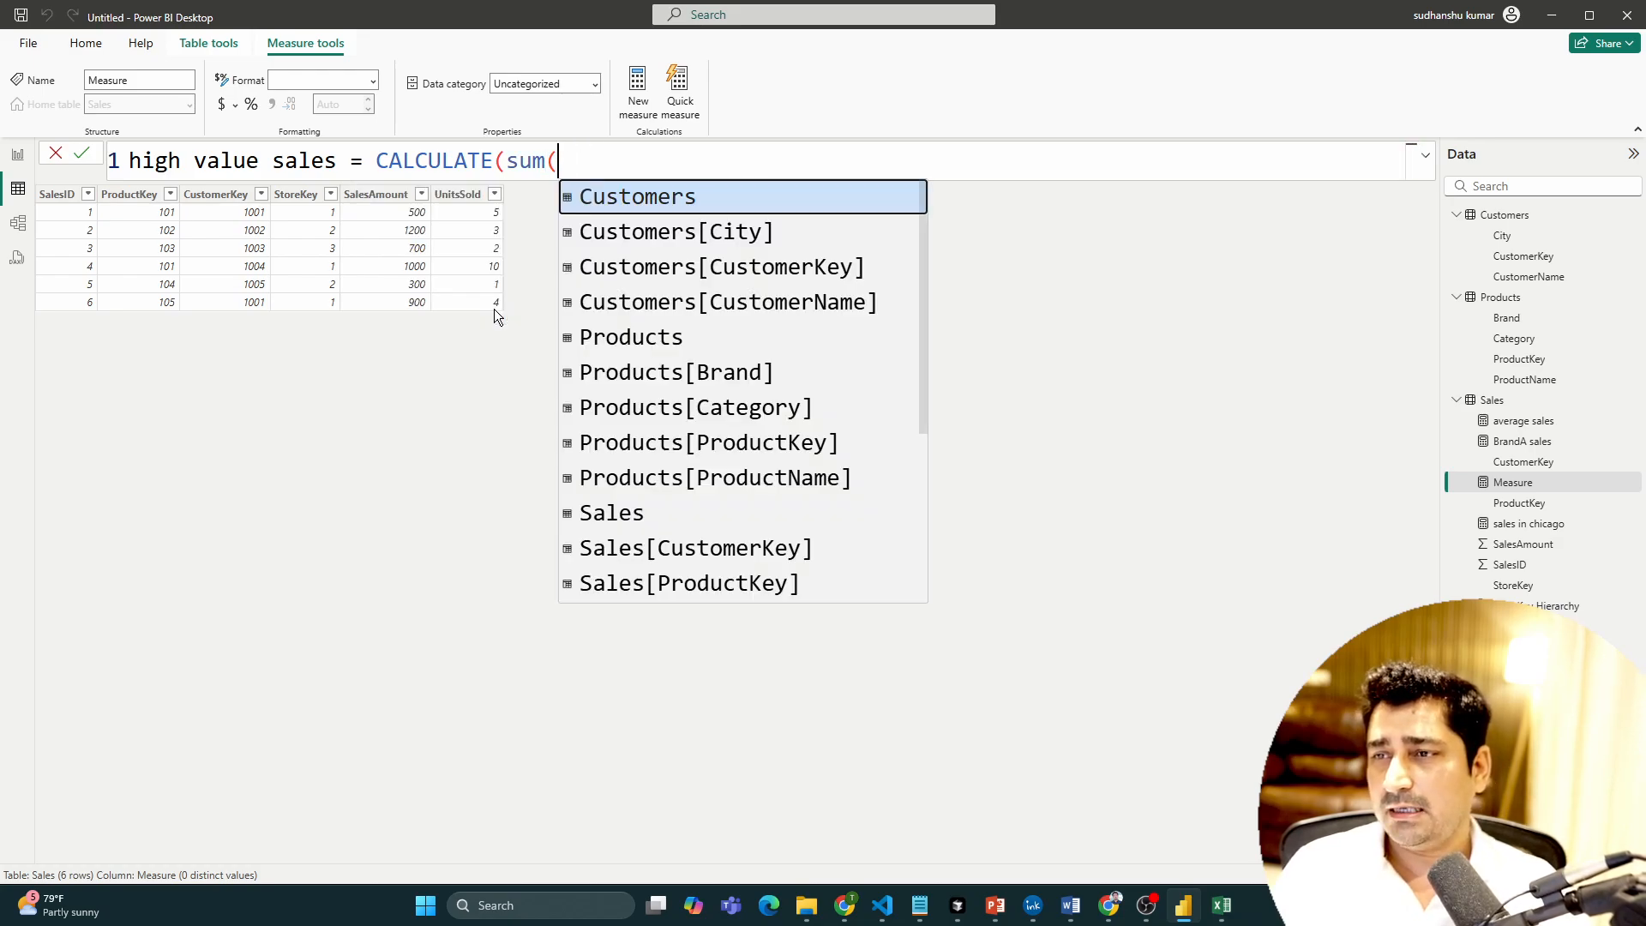
{"action": "type", "text": "sa"}
{"action": "key", "text": "Down"}
{"action": "key", "text": "Down"}
{"action": "key", "text": "Down"}
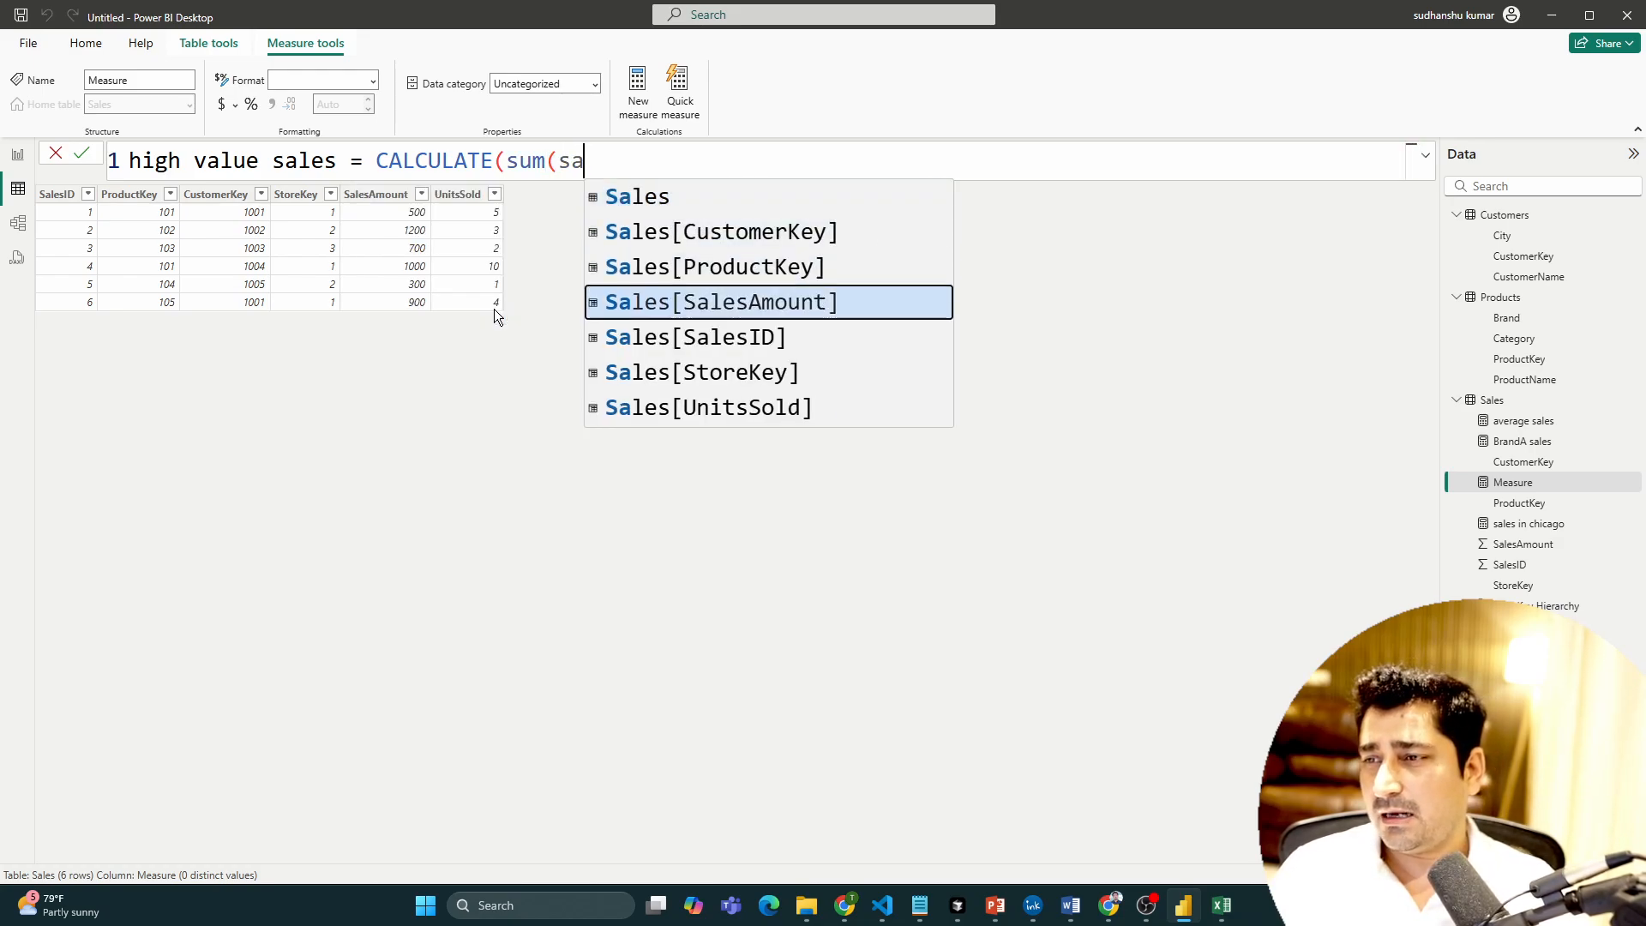
{"action": "key", "text": "Tab"}
{"action": "type", "text": "),"}
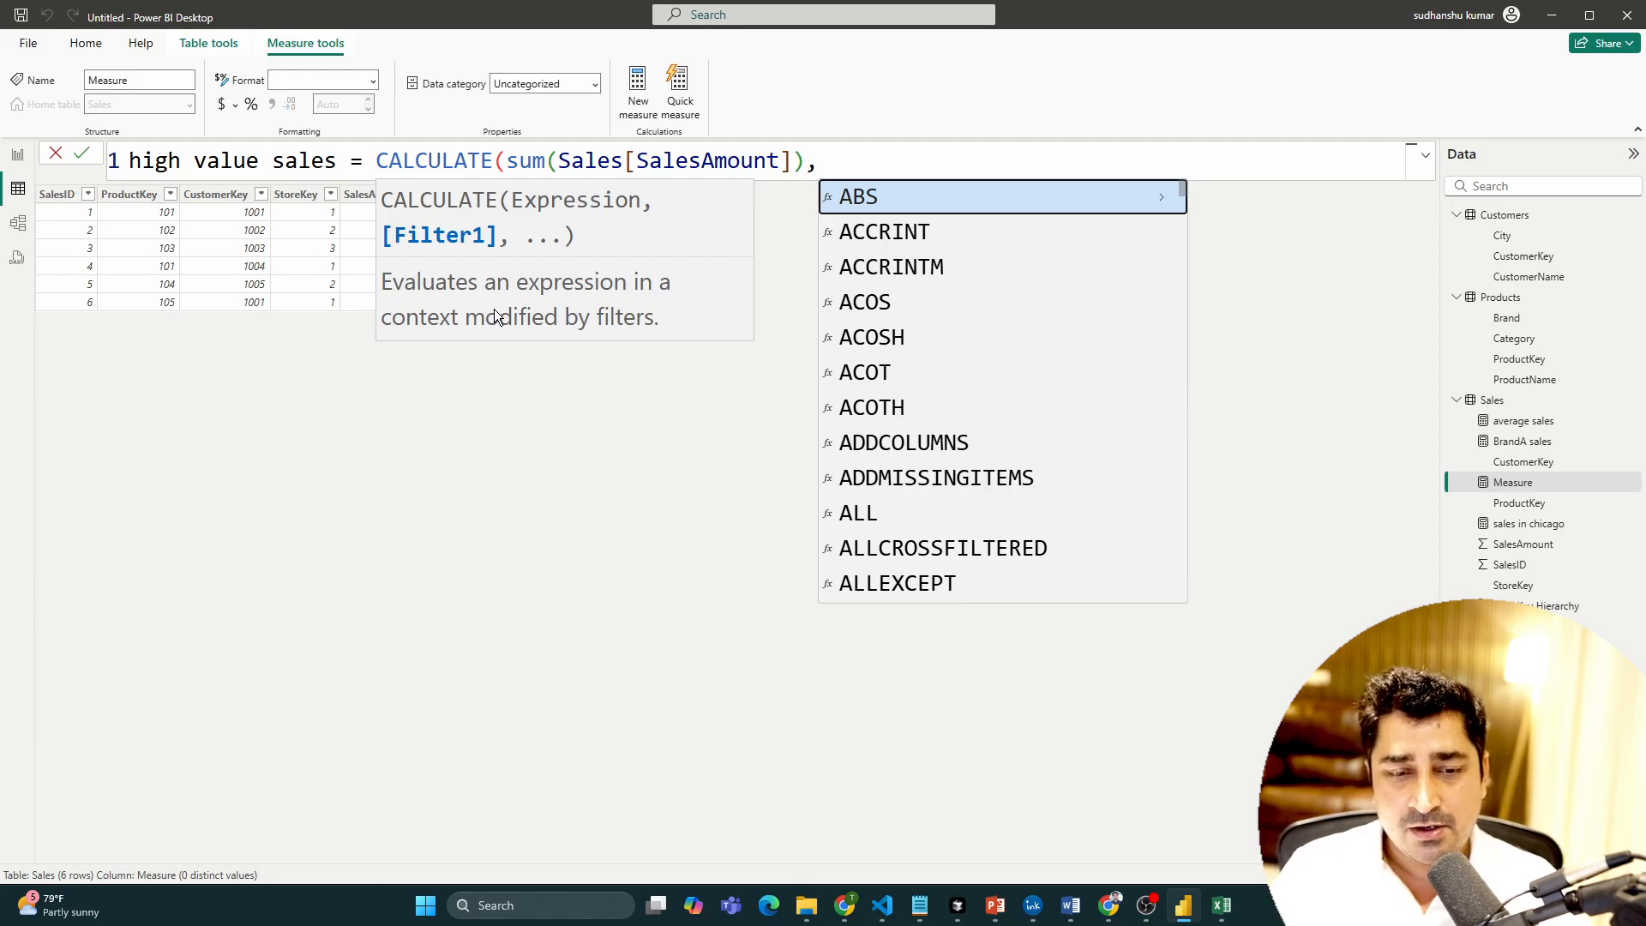
Step: Add the filter Sales[SalesAmount]>1000, close the CALCULATE formula and commit the high value sales measure
{"action": "type", "text": "sak"}
{"action": "key", "text": "BackSpace"}
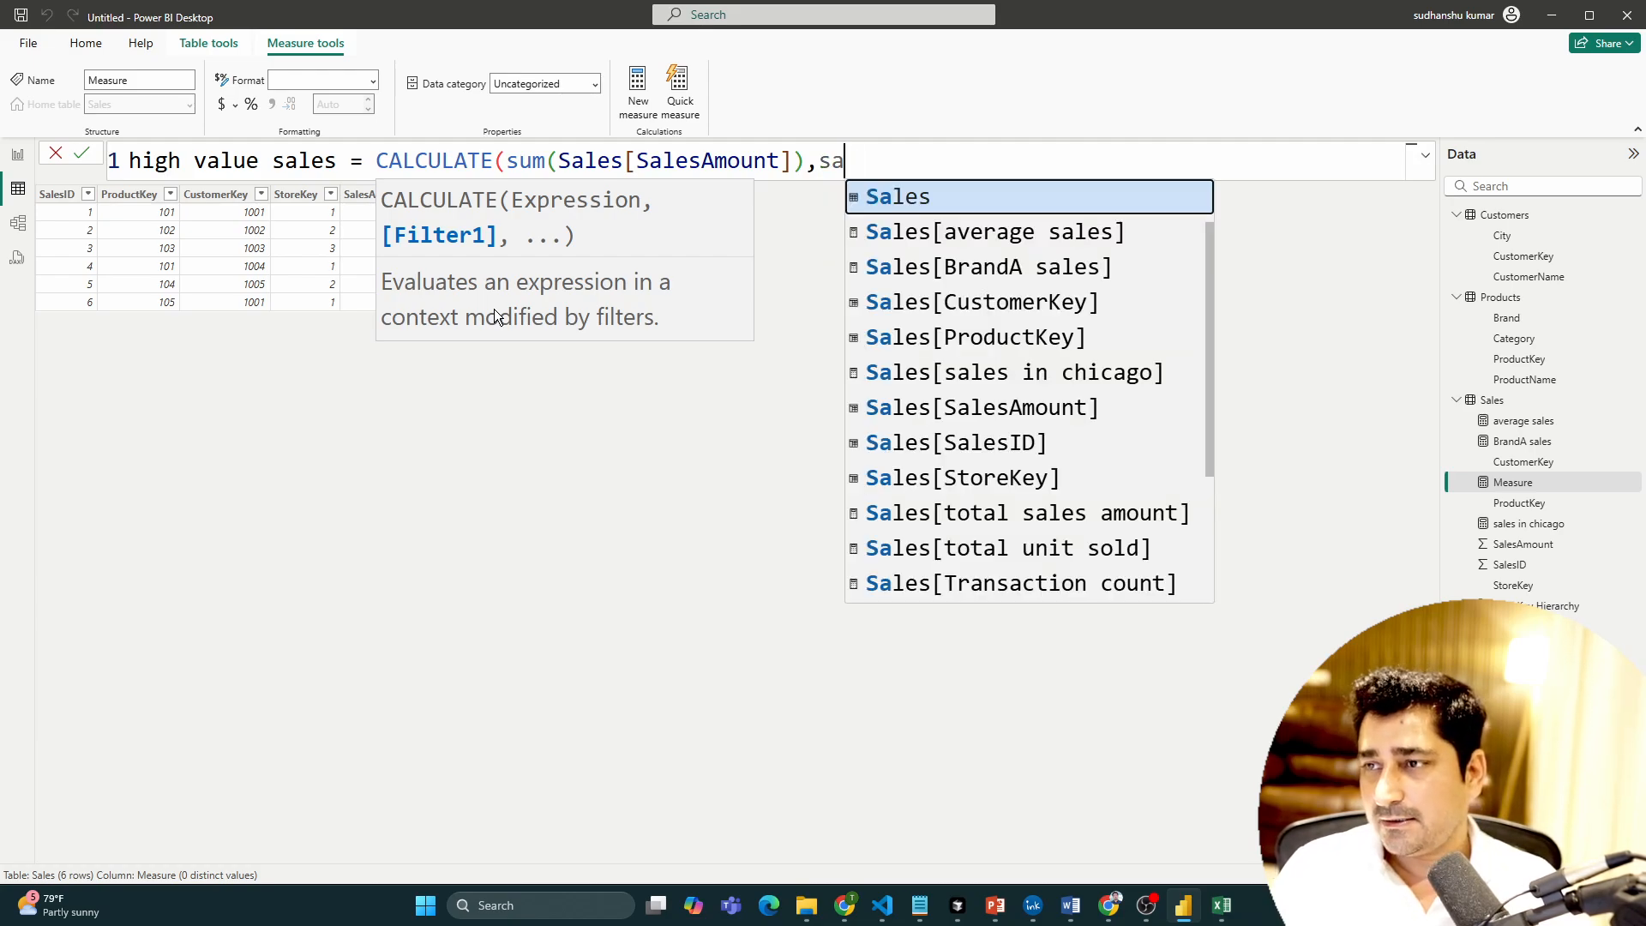
{"action": "key", "text": "Down"}
{"action": "key", "text": "Down"}
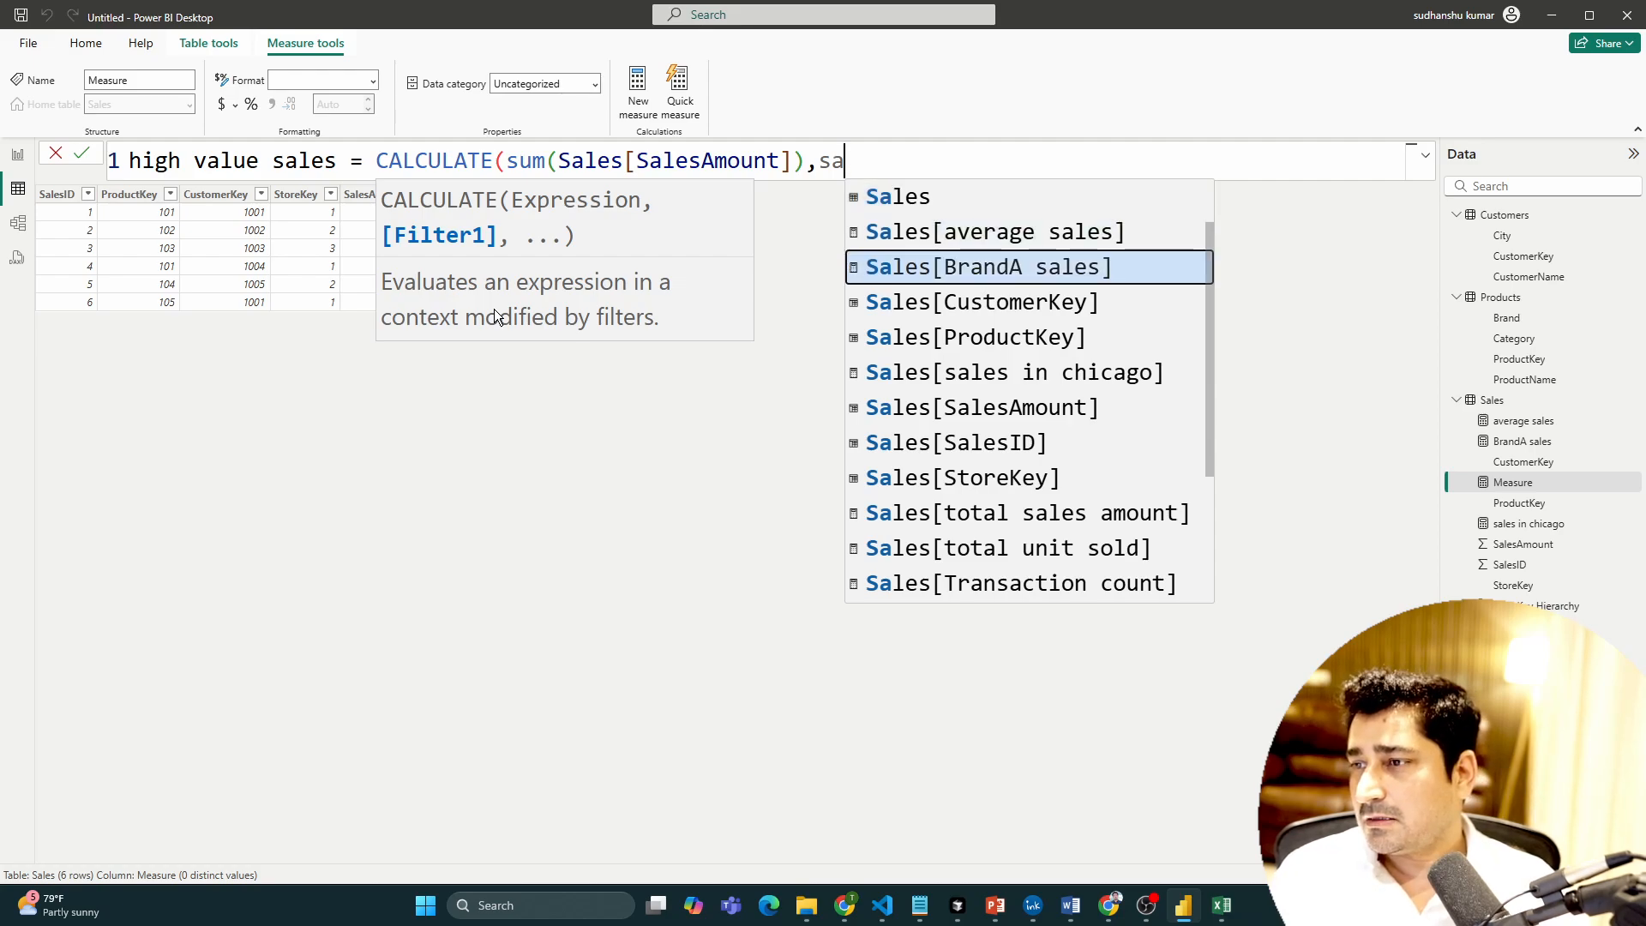
{"action": "key", "text": "Down"}
{"action": "key", "text": "Down"}
{"action": "key", "text": "Down"}
{"action": "key", "text": "Down"}
{"action": "key", "text": "Tab"}
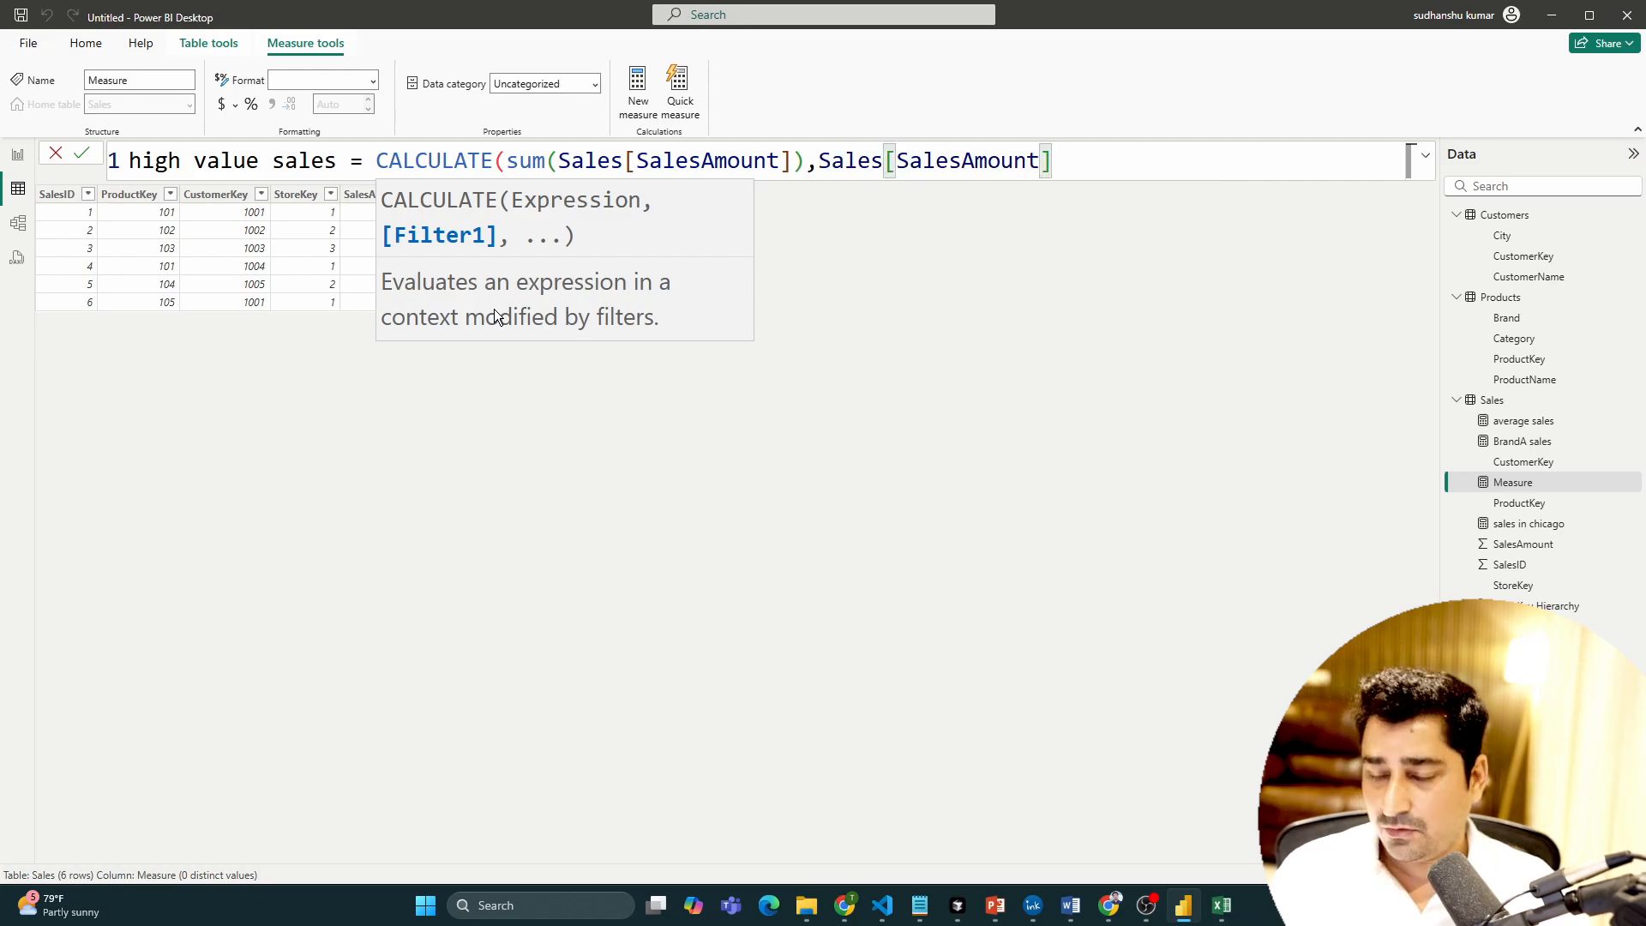
{"action": "type", "text": ">100"}
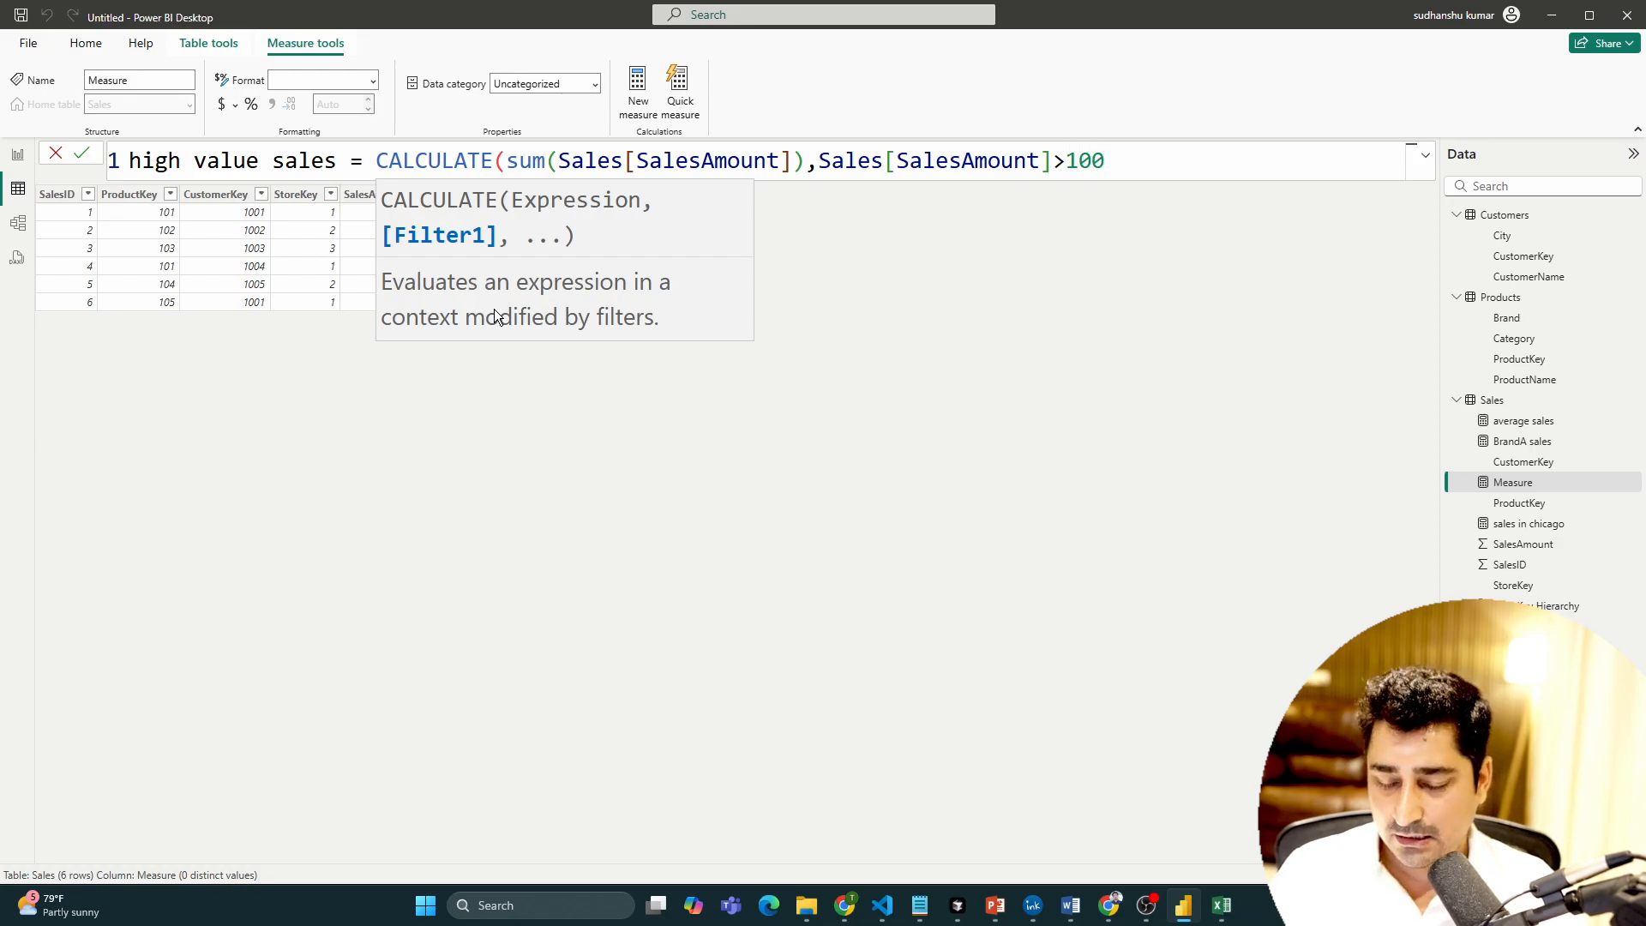
{"action": "type", "text": "0)"}
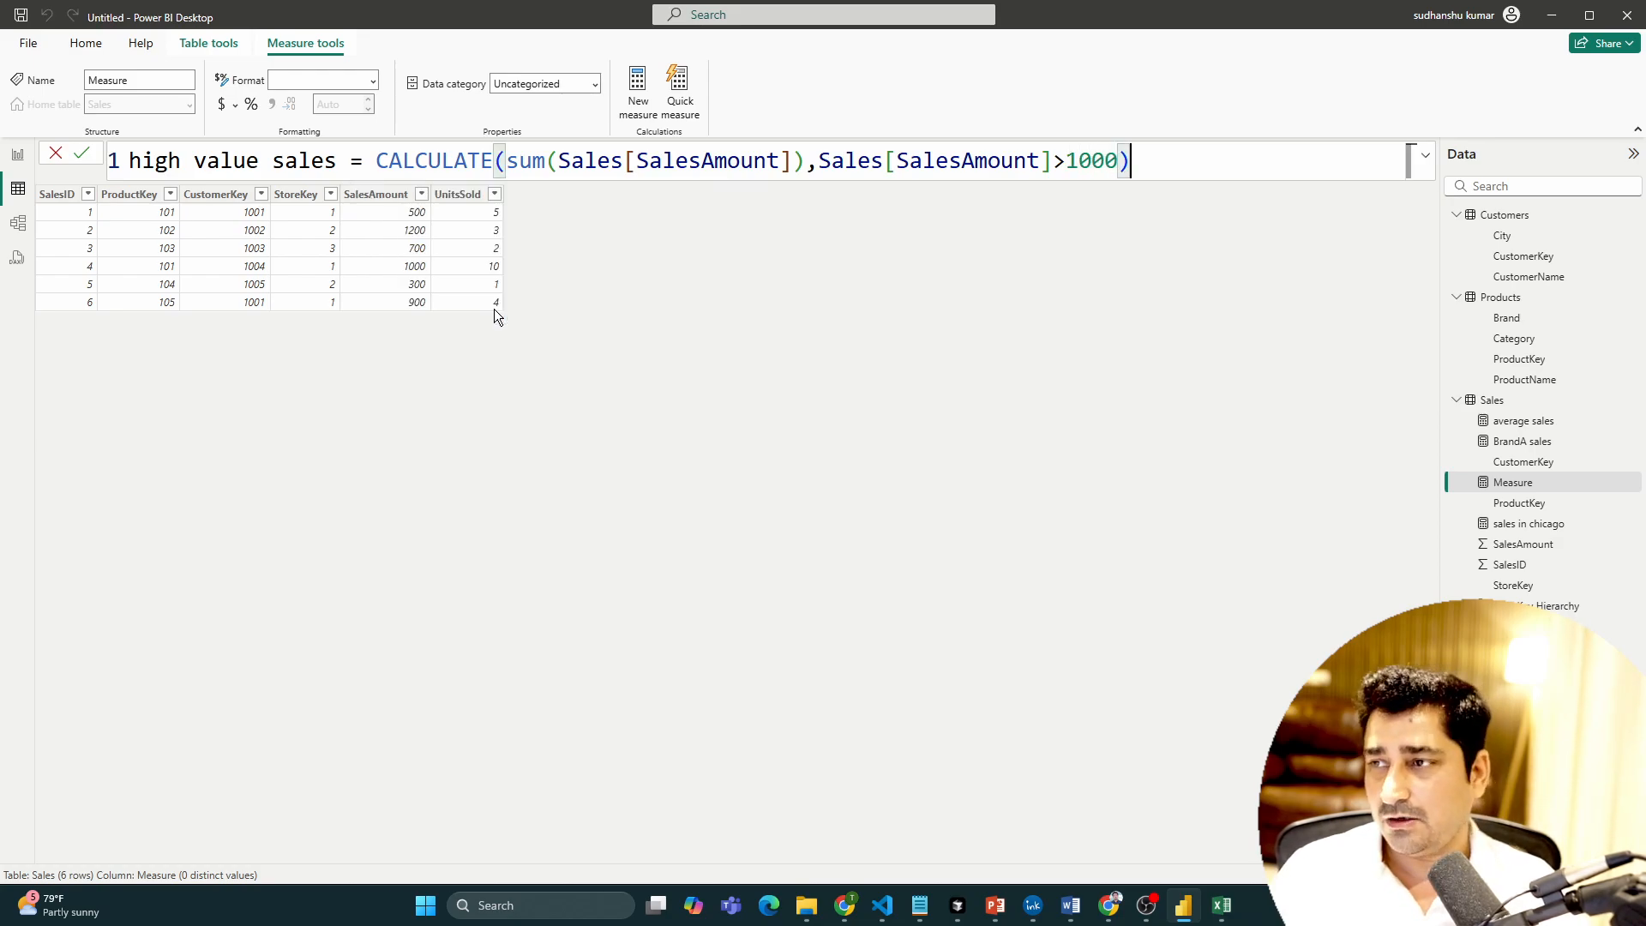
{"action": "key", "text": "Return"}
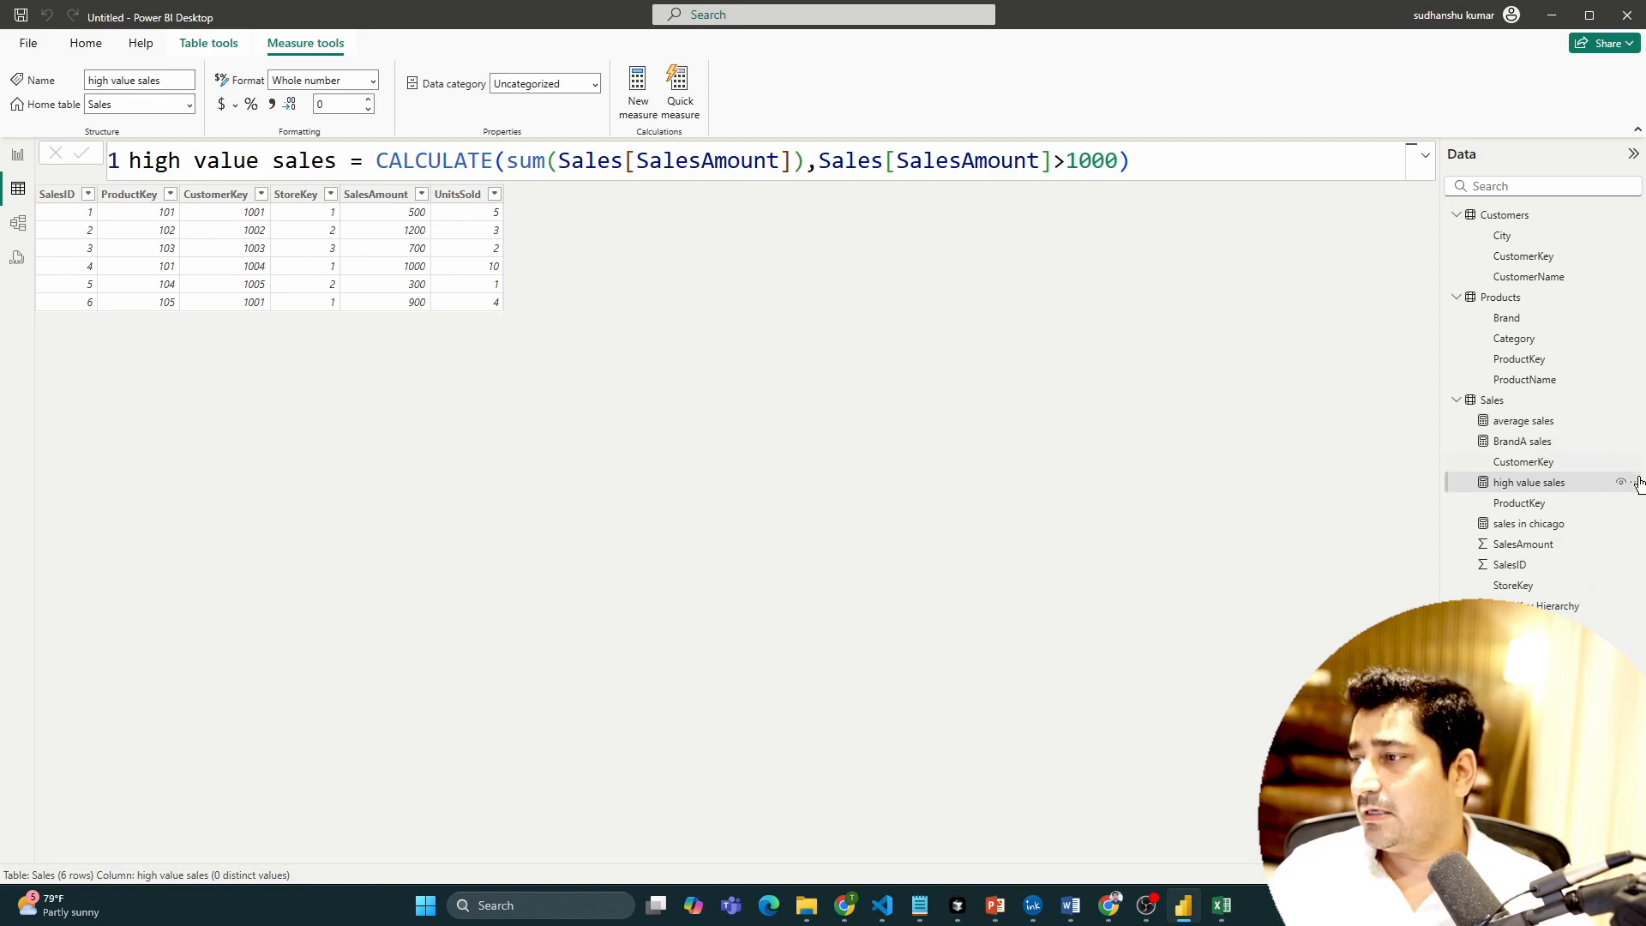
Step: Add a card for the high value sales measure to the report page, beside the BrandA sales card
{"action": "left_click", "coordinate": [1559, 486]}
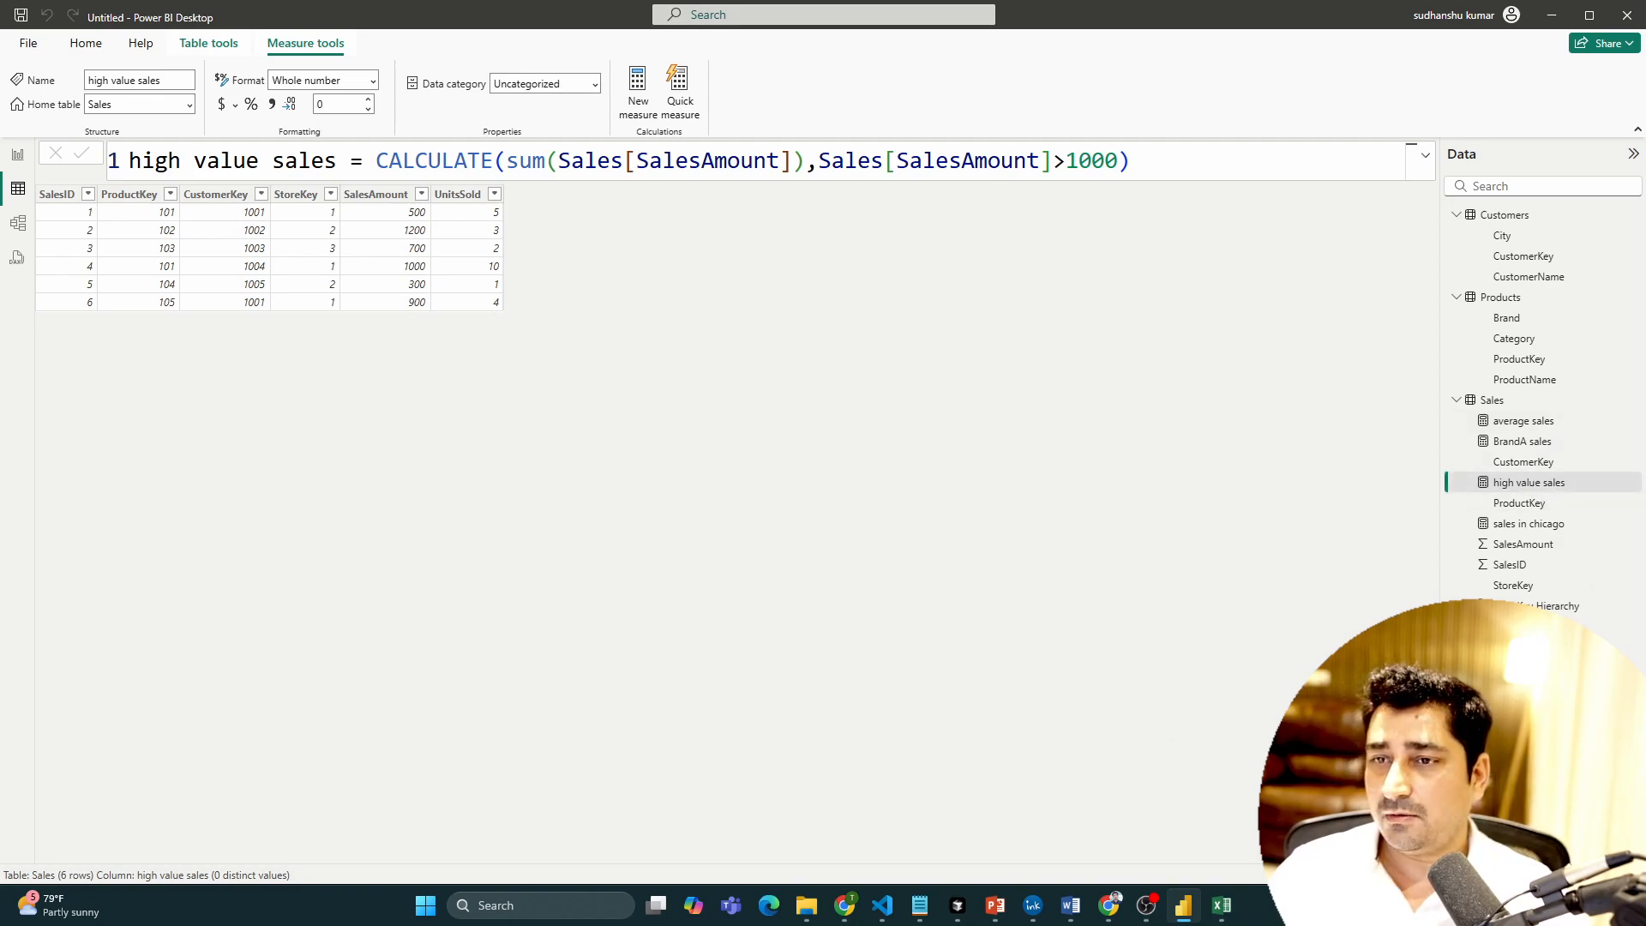
{"action": "left_click_drag", "start_coordinate": [356, 160], "coordinate": [1205, 160]}
{"action": "left_click", "coordinate": [1205, 160]}
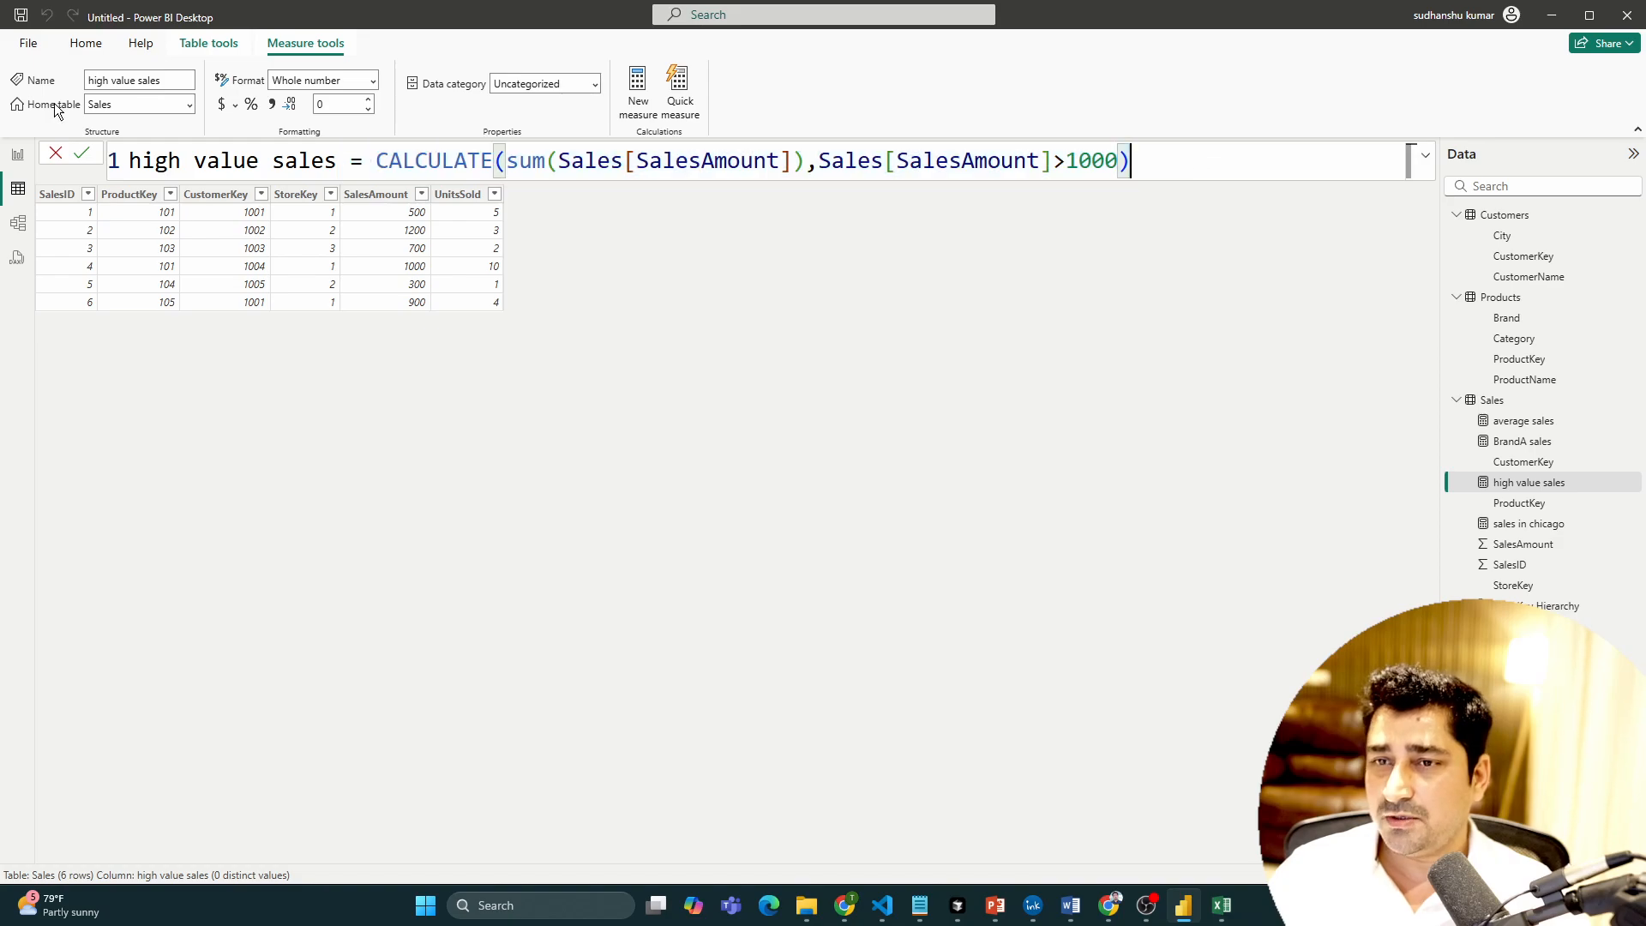
{"action": "left_click", "coordinate": [29, 154]}
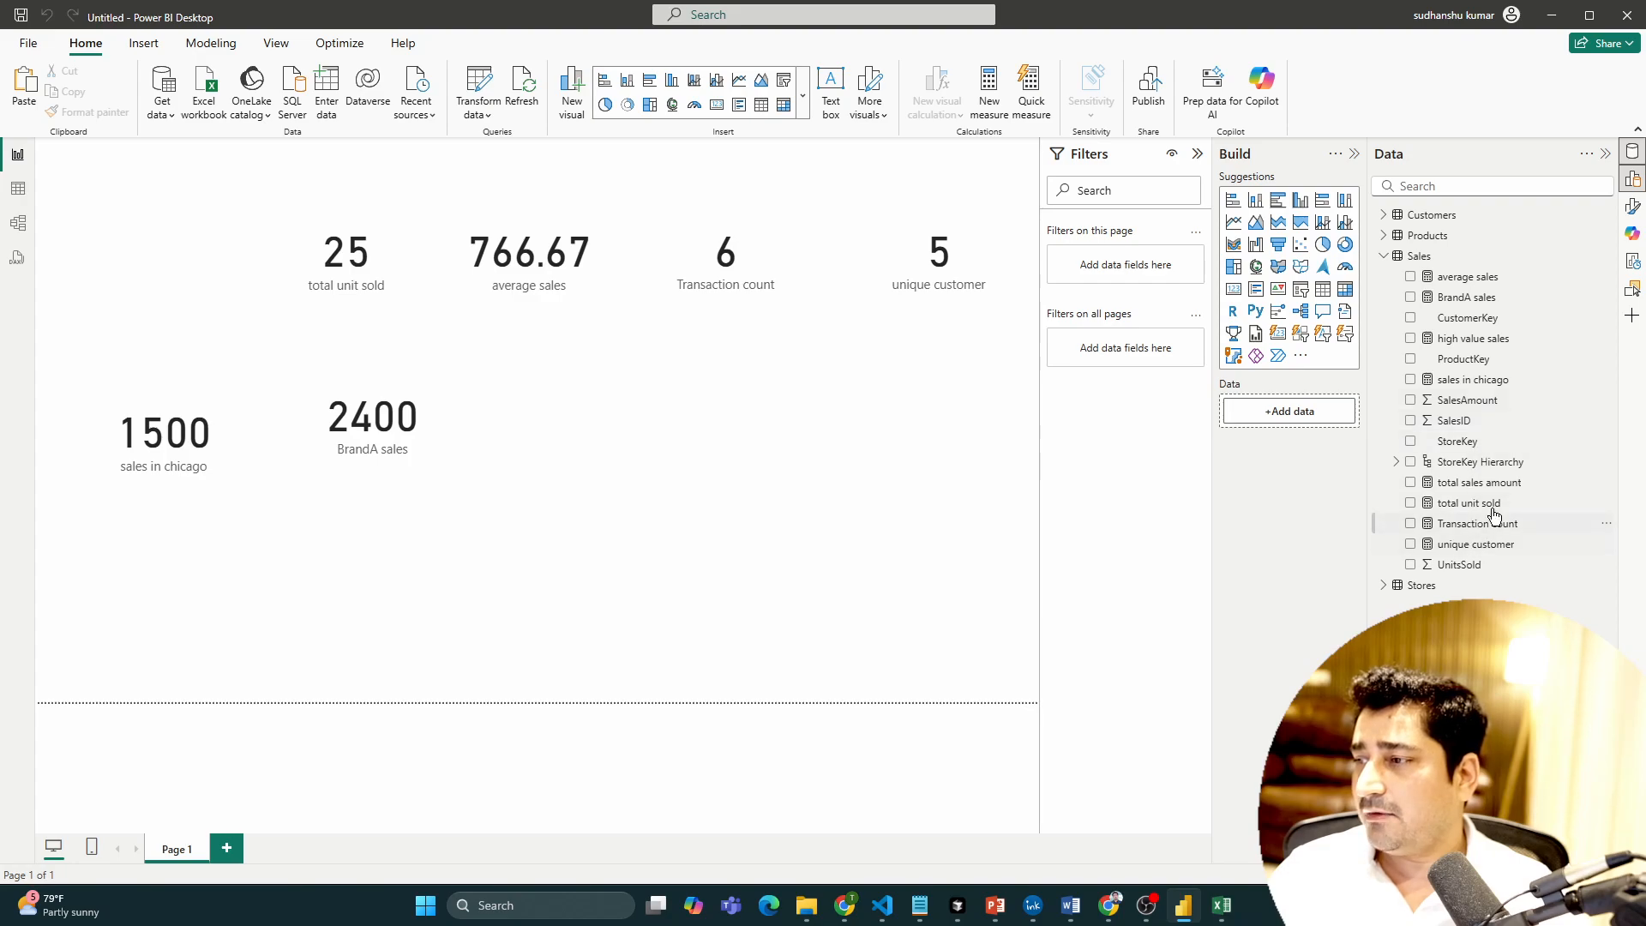
{"action": "left_click_drag", "start_coordinate": [1473, 338], "coordinate": [660, 414]}
{"action": "left_click_drag", "start_coordinate": [562, 475], "coordinate": [580, 444]}
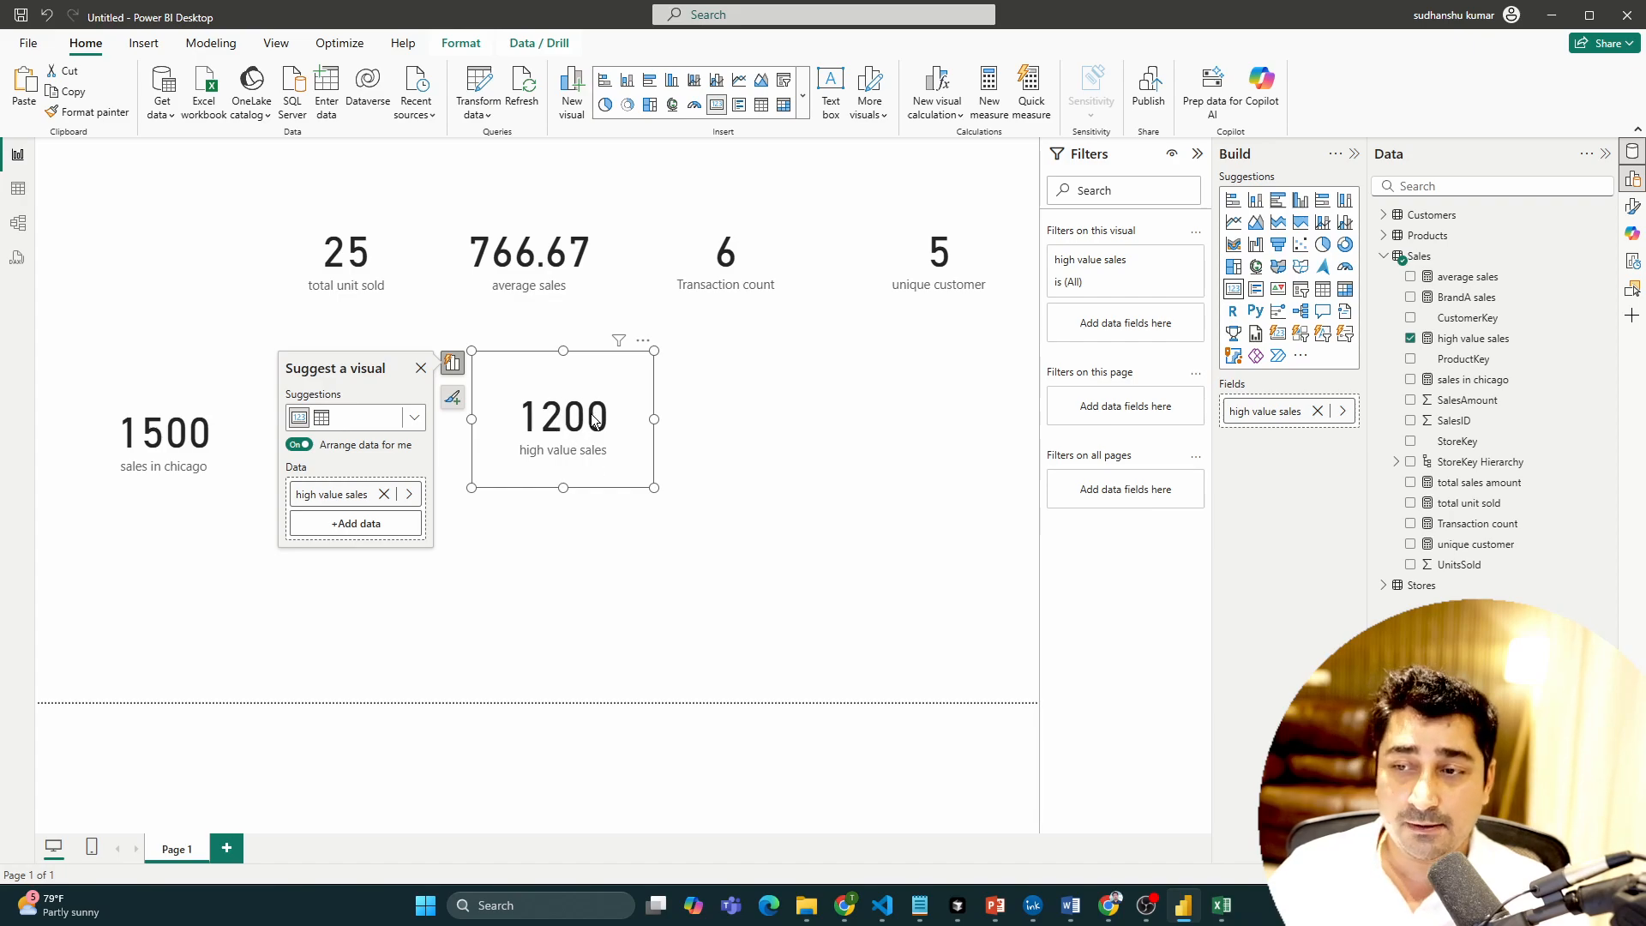
Step: Change the high value sales filter to Sales[SalesAmount]>=1000 and check its card on the report page
{"action": "left_click", "coordinate": [18, 189]}
{"action": "left_click", "coordinate": [1063, 160]}
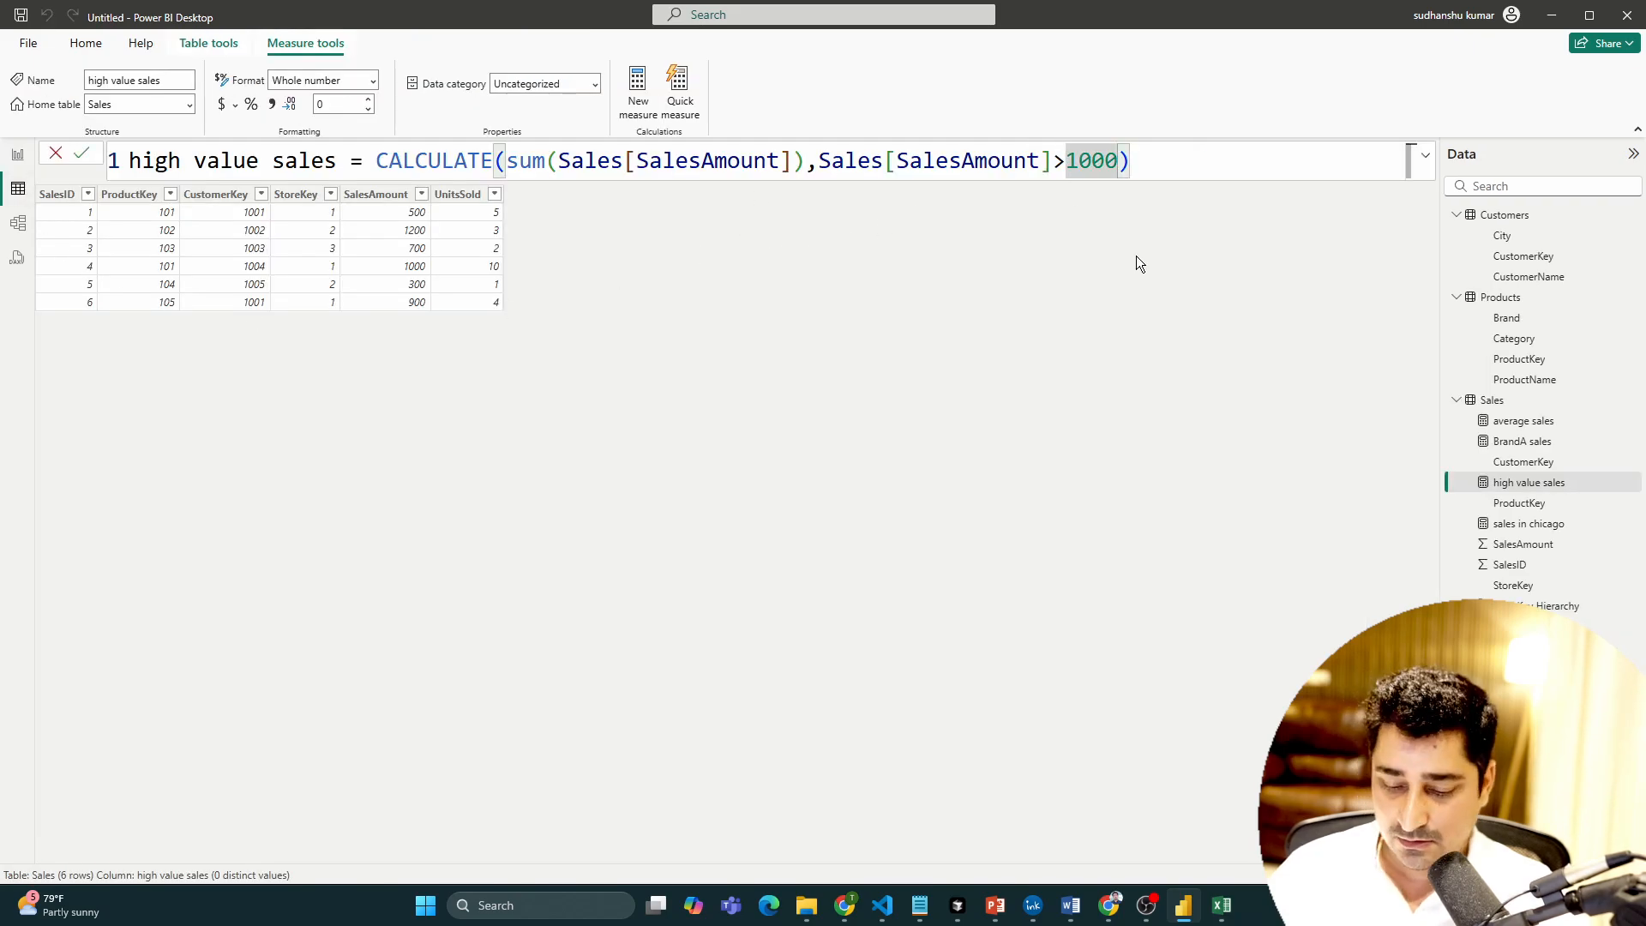
{"action": "type", "text": "="}
{"action": "key", "text": "Return"}
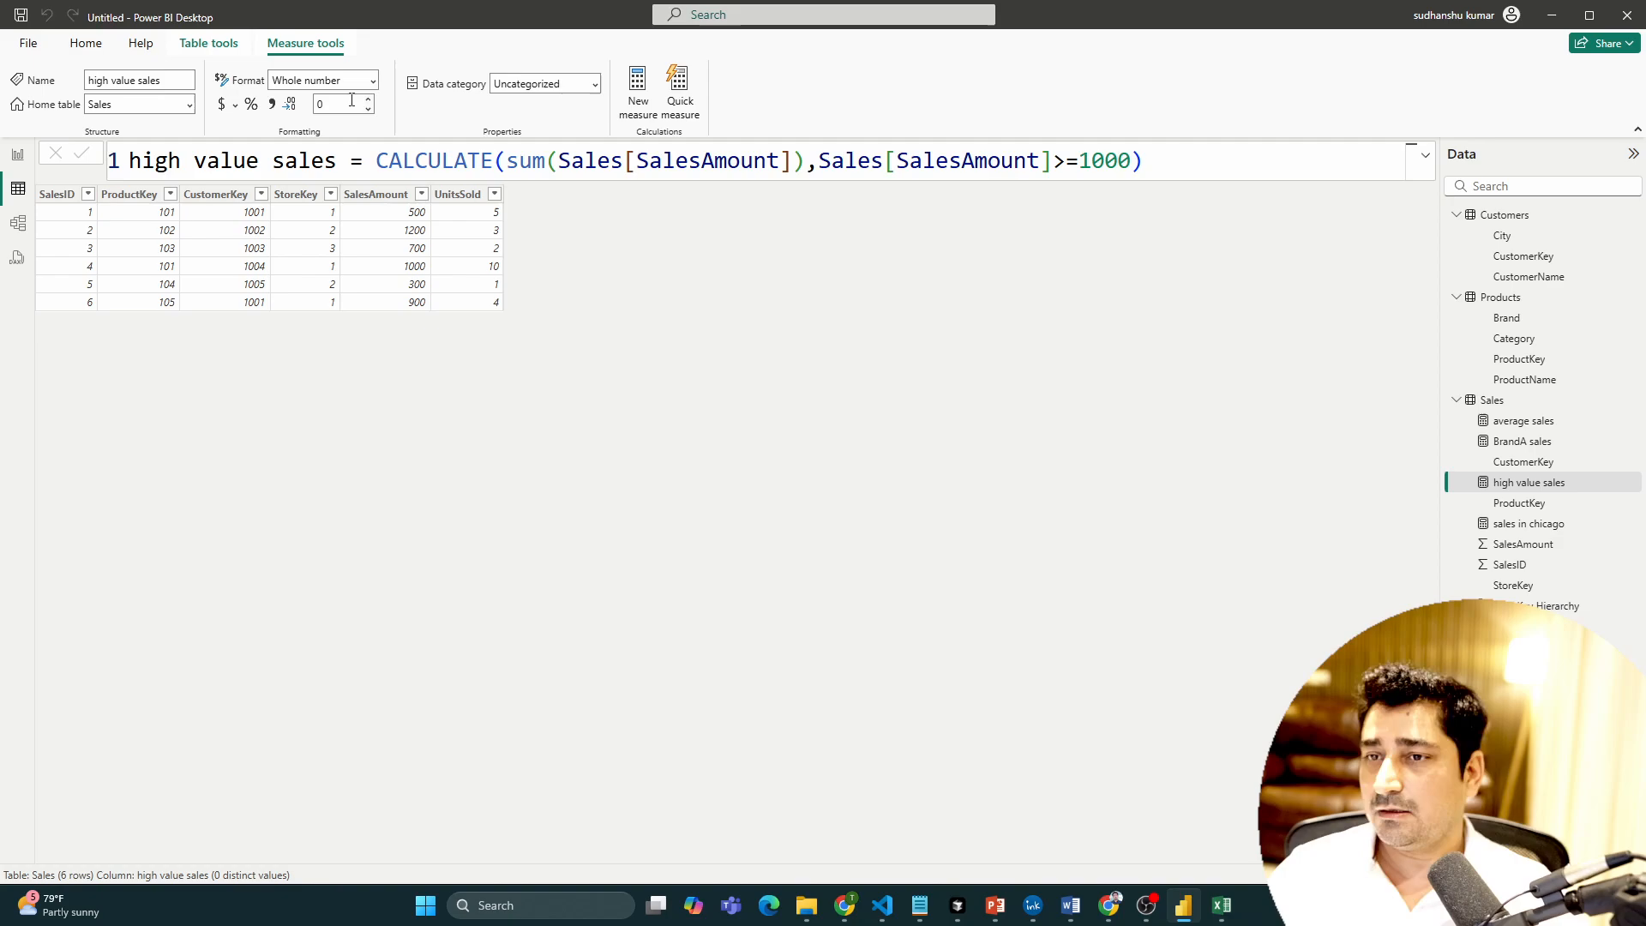
{"action": "left_click", "coordinate": [7, 161]}
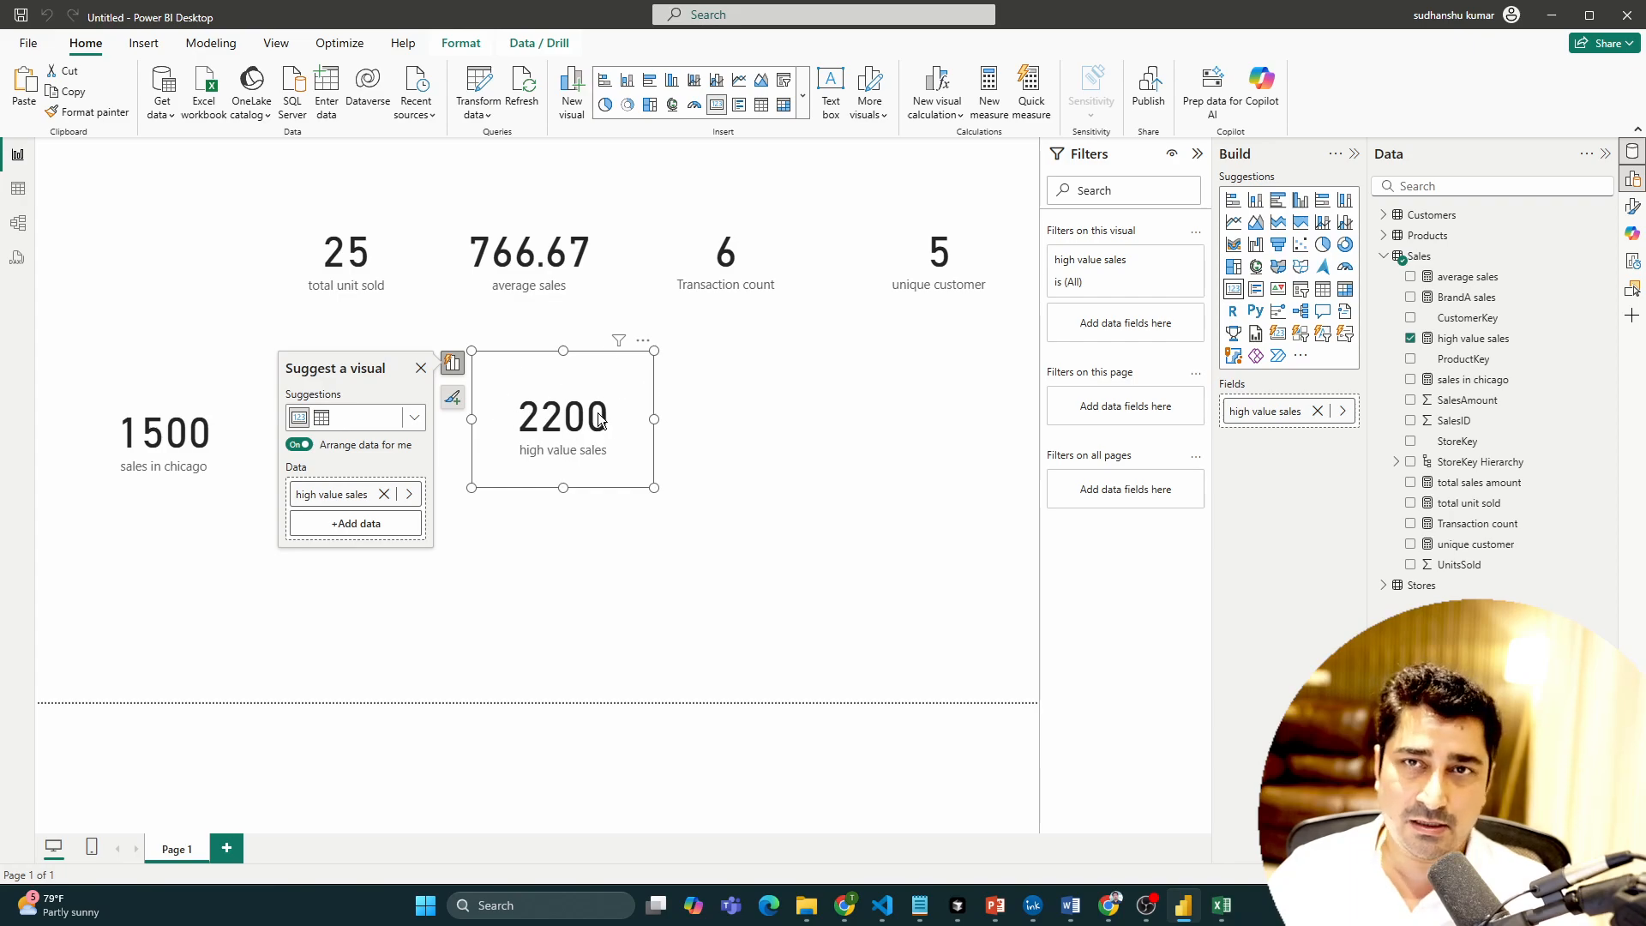
{"action": "left_click", "coordinate": [722, 599]}
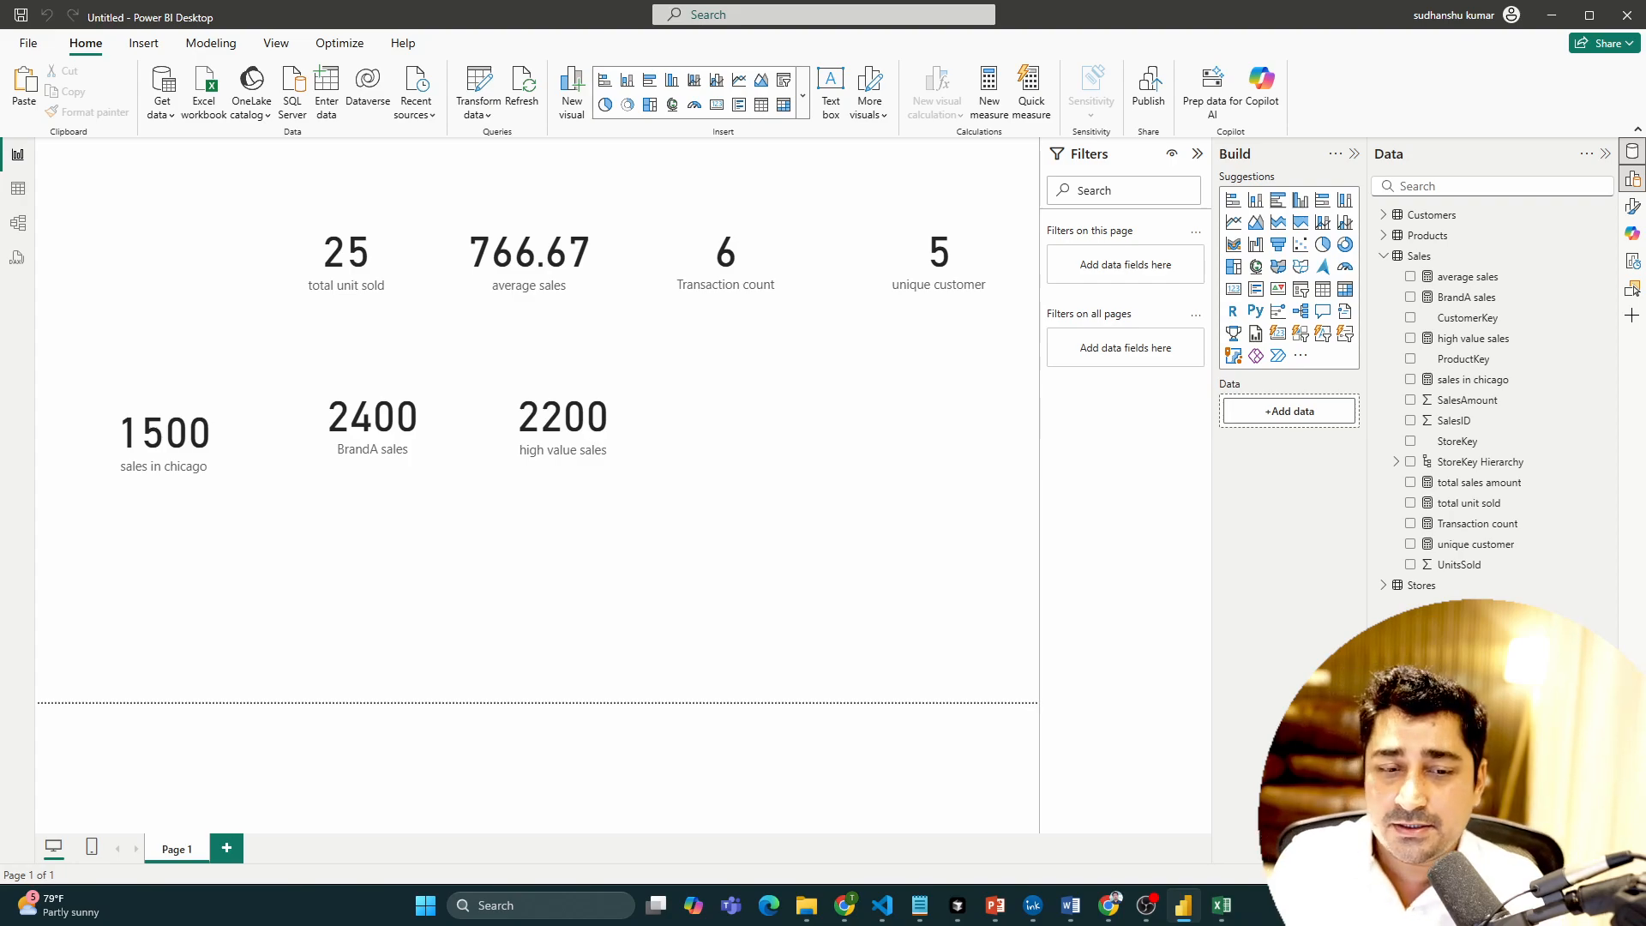
Step: Create a new measure in the Sales table named total sales ignoring filters and start its formula with CALCULATE
{"action": "left_click", "coordinate": [18, 187]}
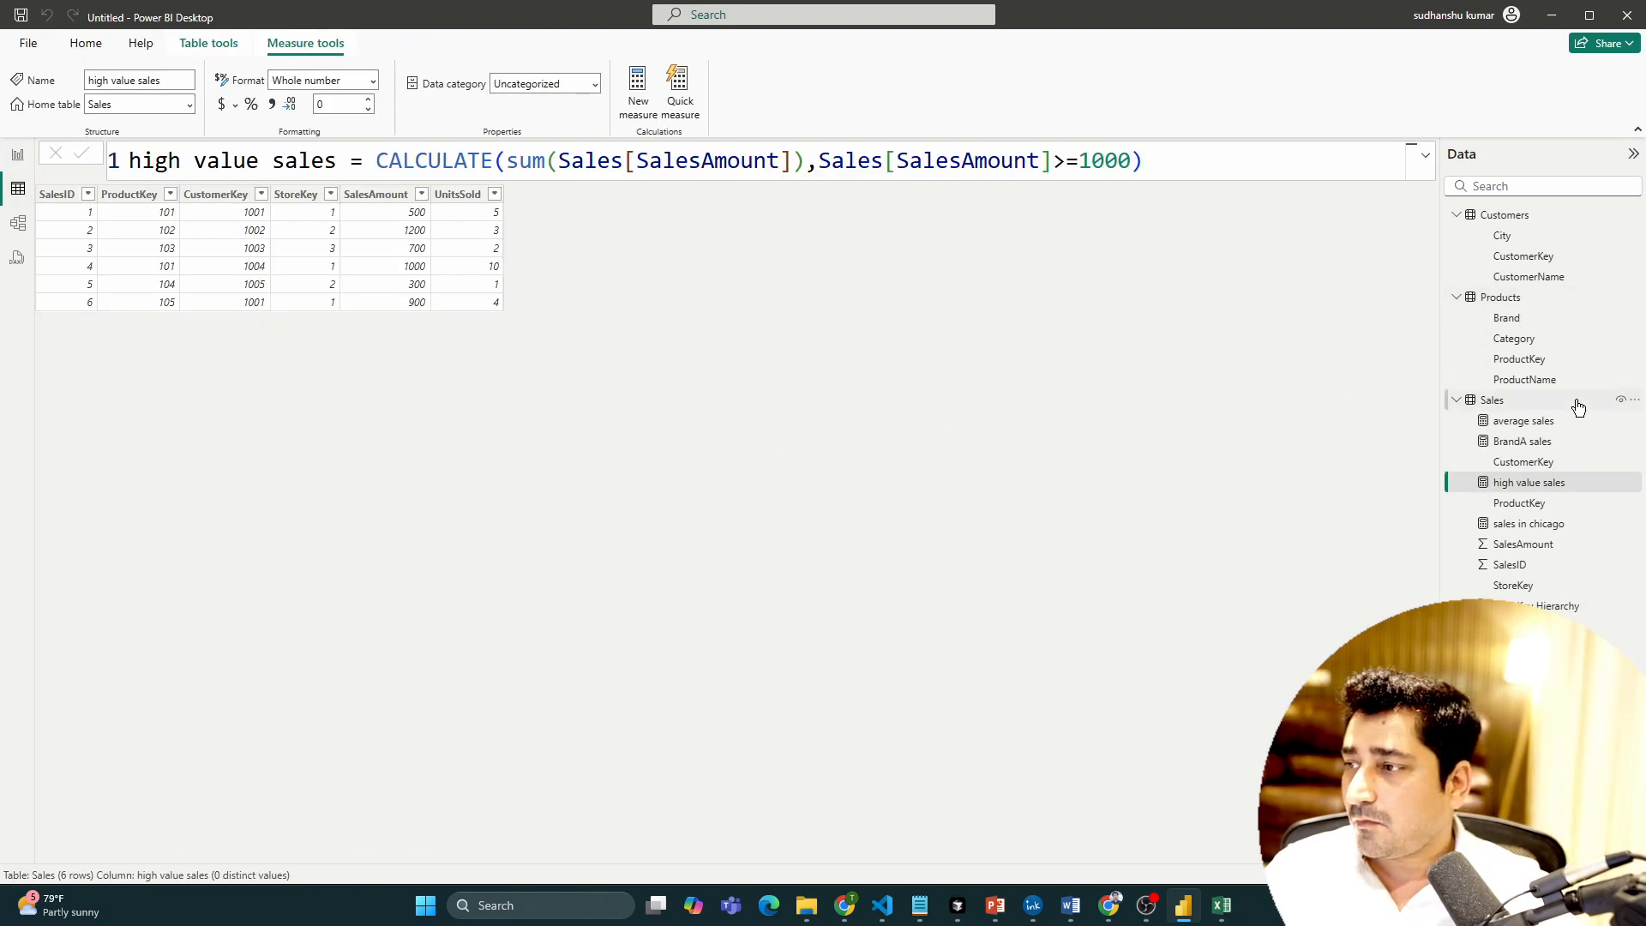
{"action": "left_click", "coordinate": [1629, 401]}
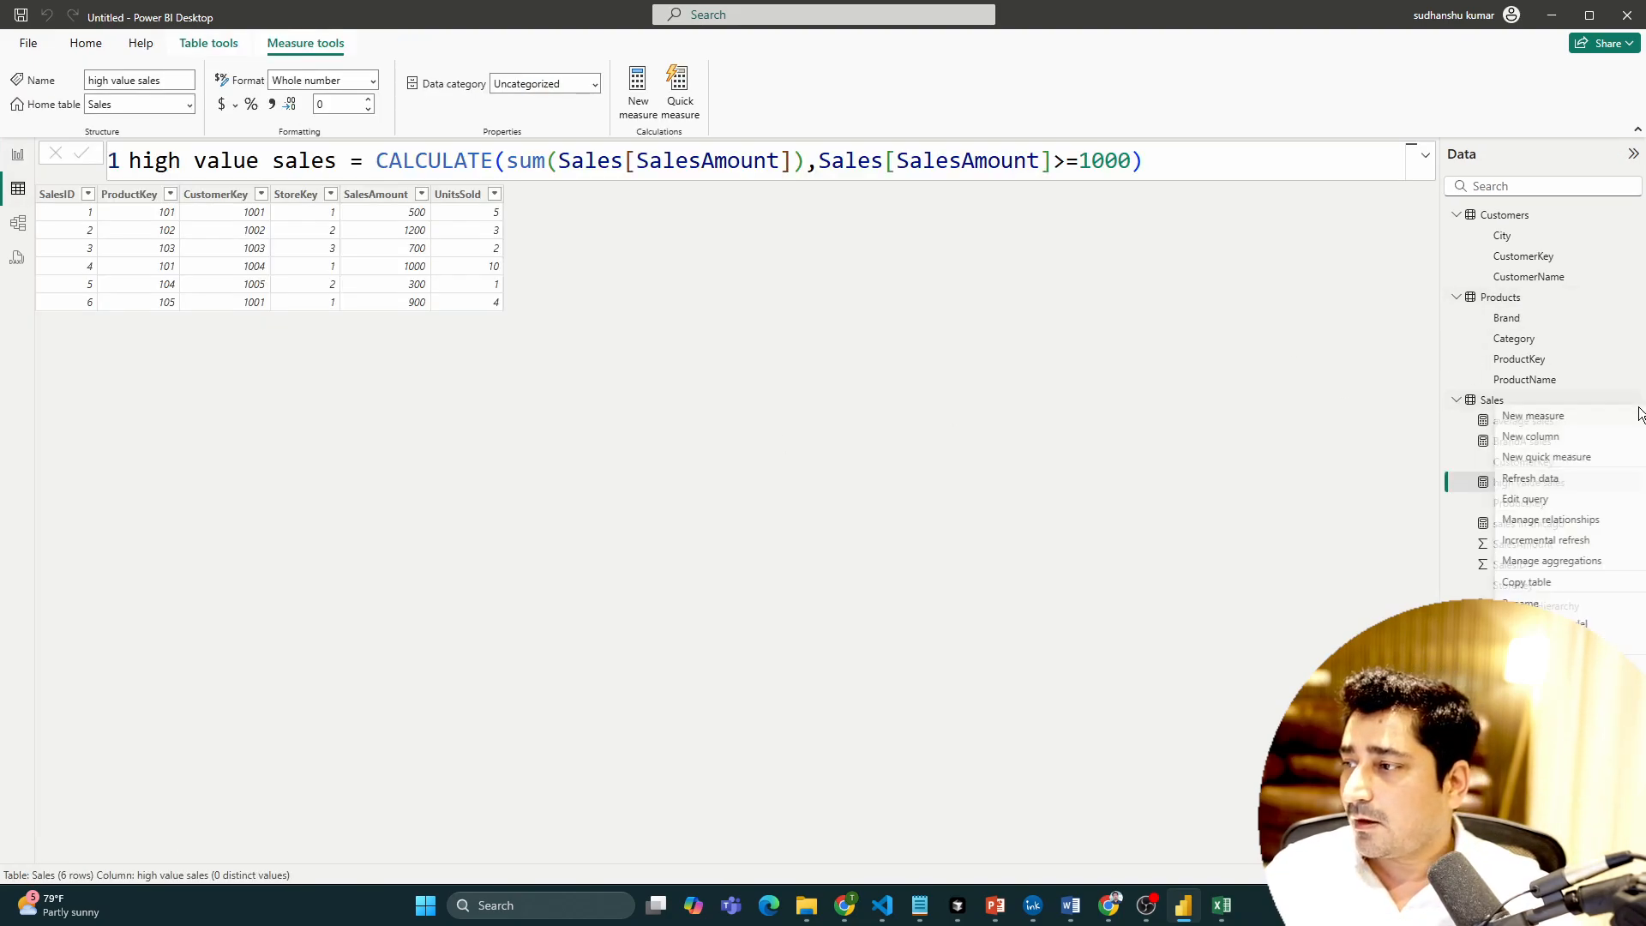
{"action": "left_click", "coordinate": [1580, 417]}
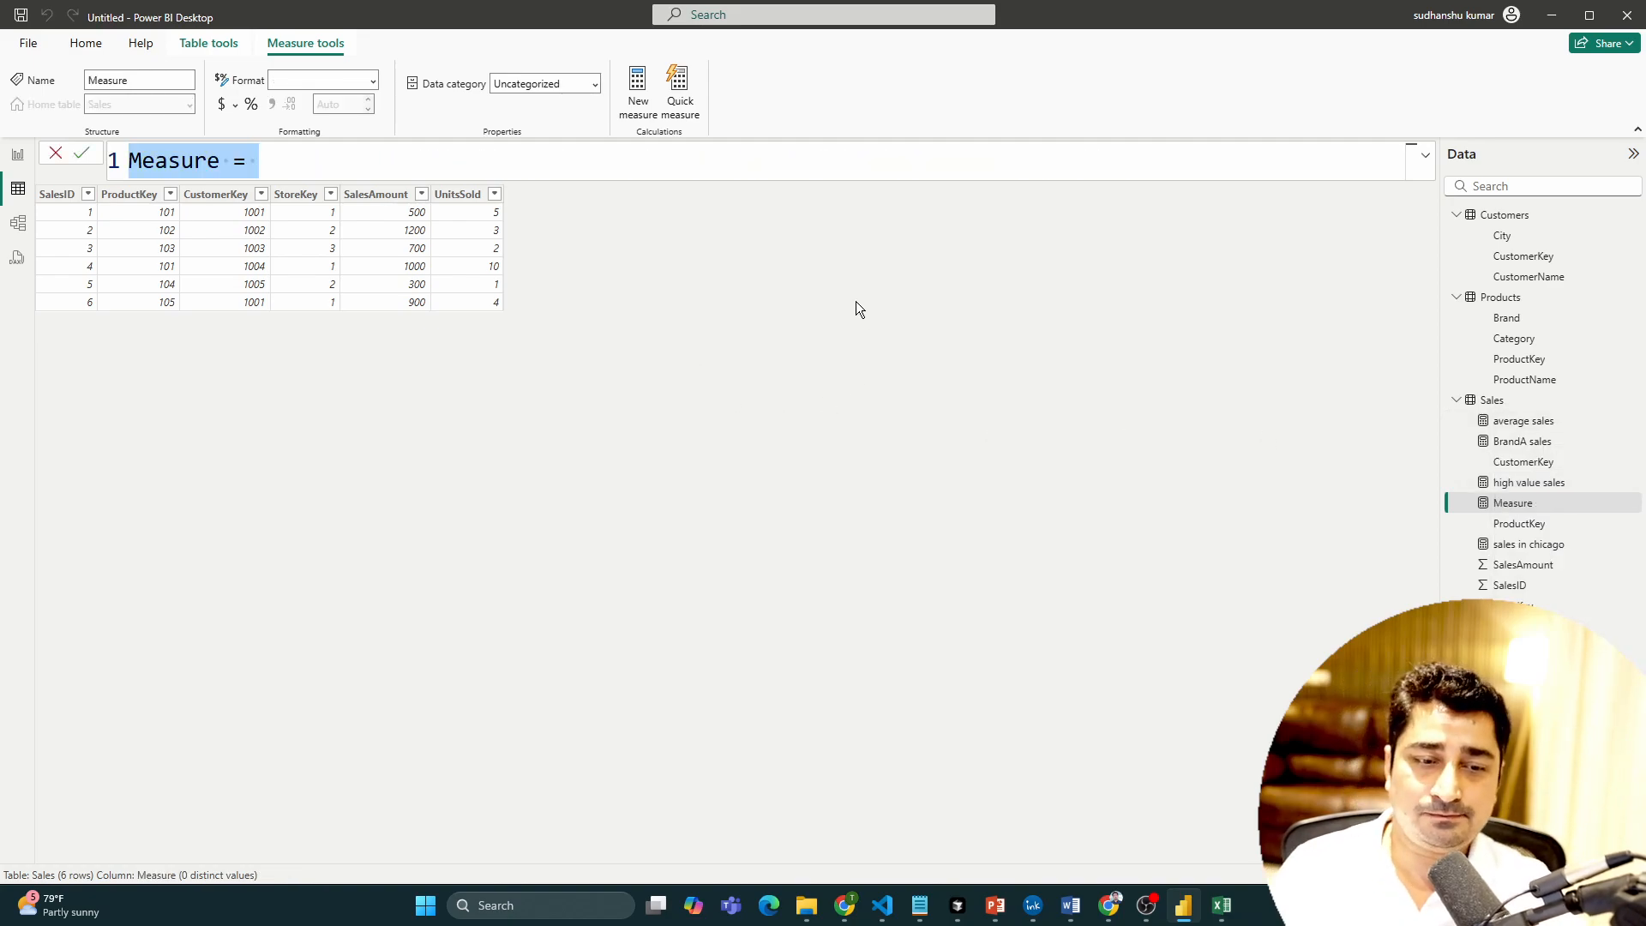
{"action": "type", "text": "total sales "}
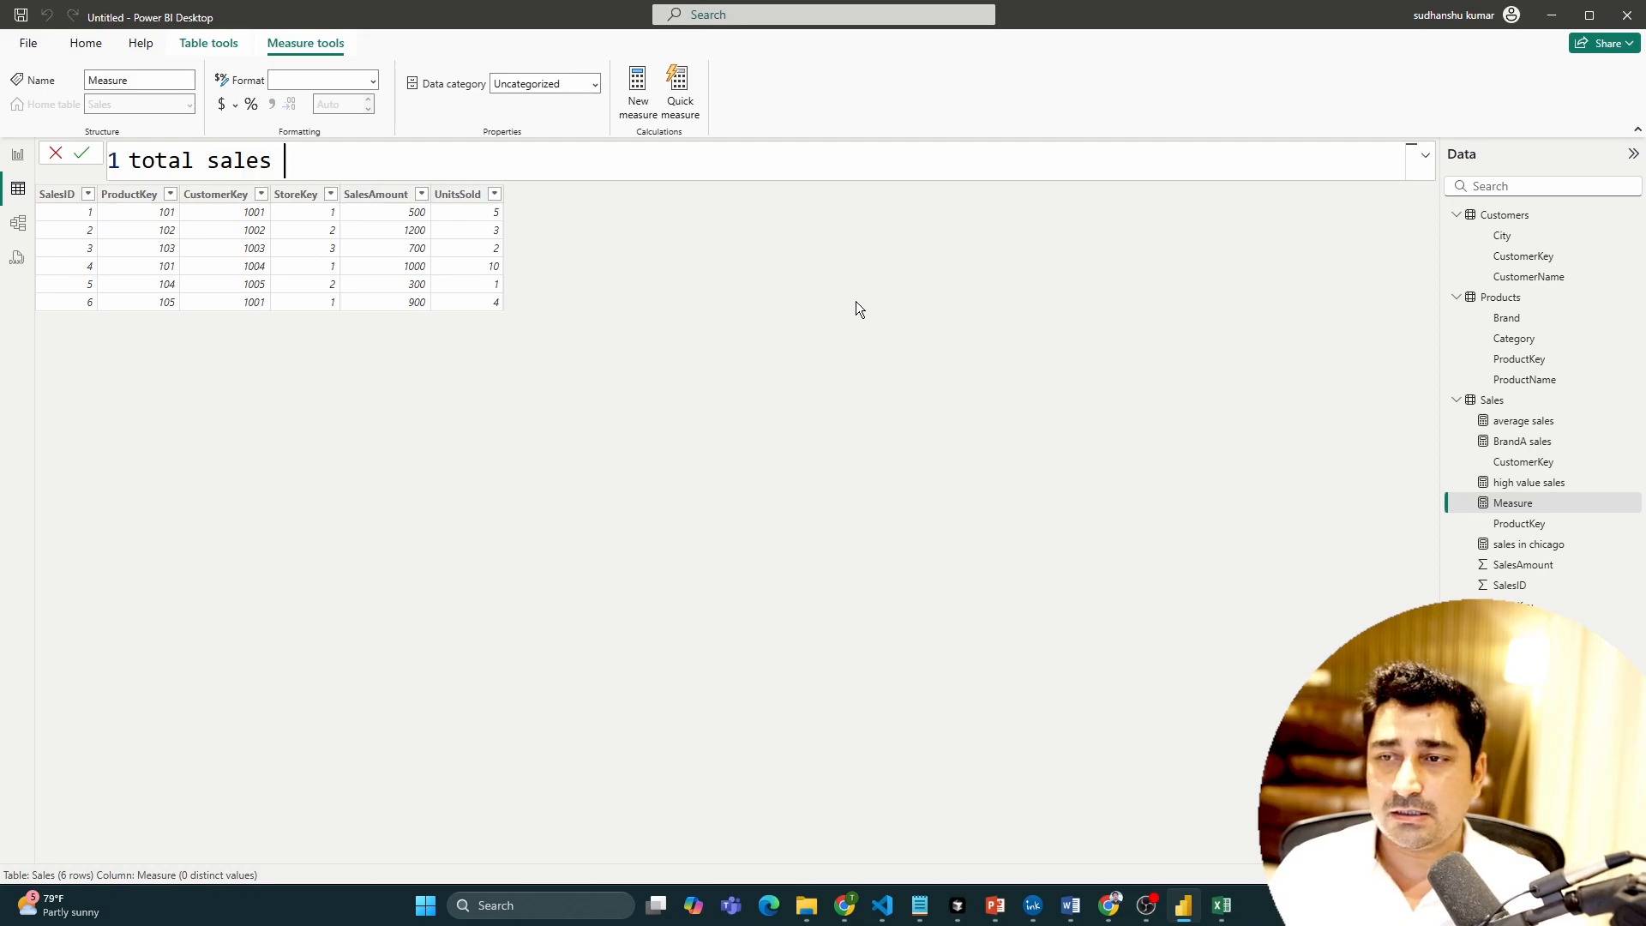
{"action": "type", "text": "ignoring filter"}
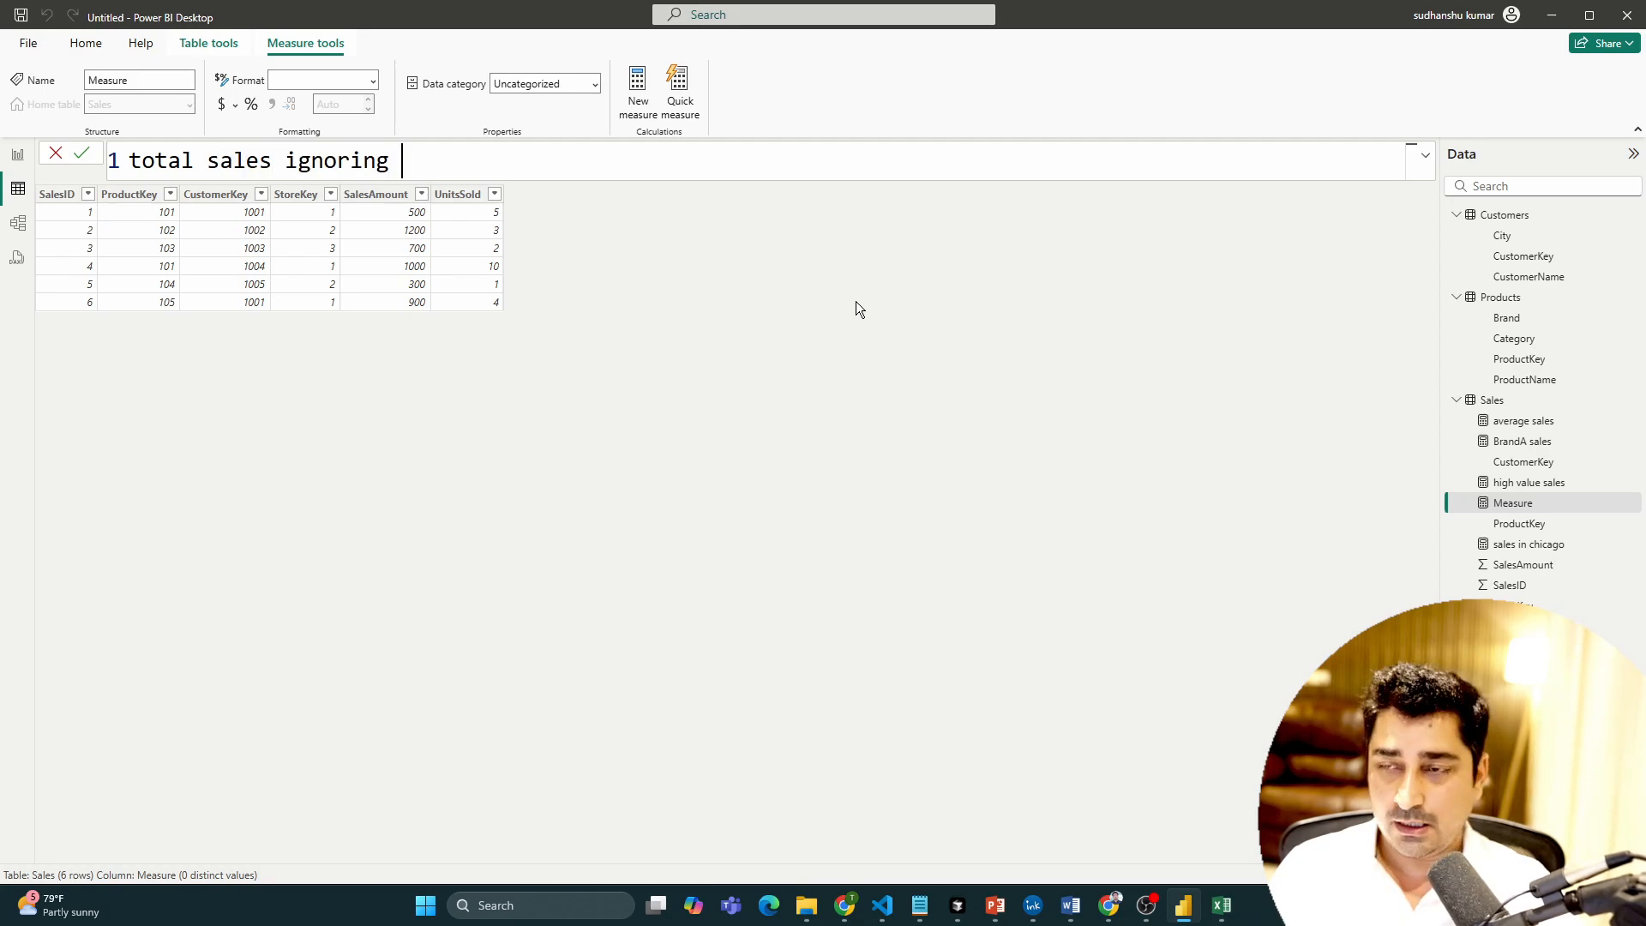
{"action": "type", "text": "= "}
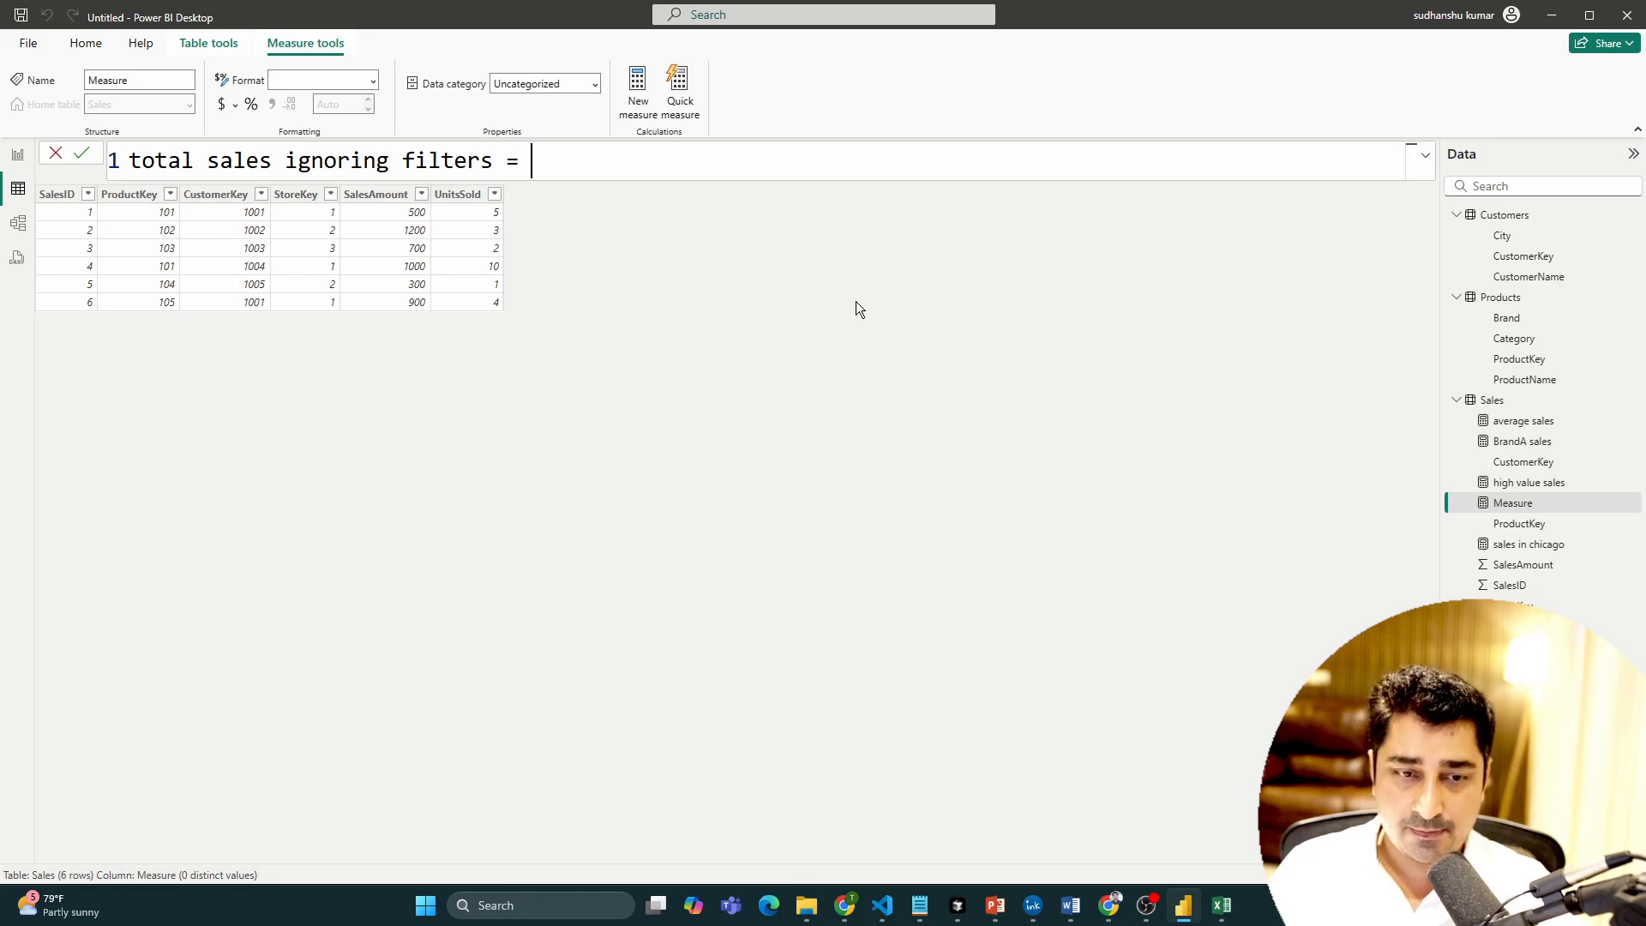
{"action": "type", "text": "CALCULATE("}
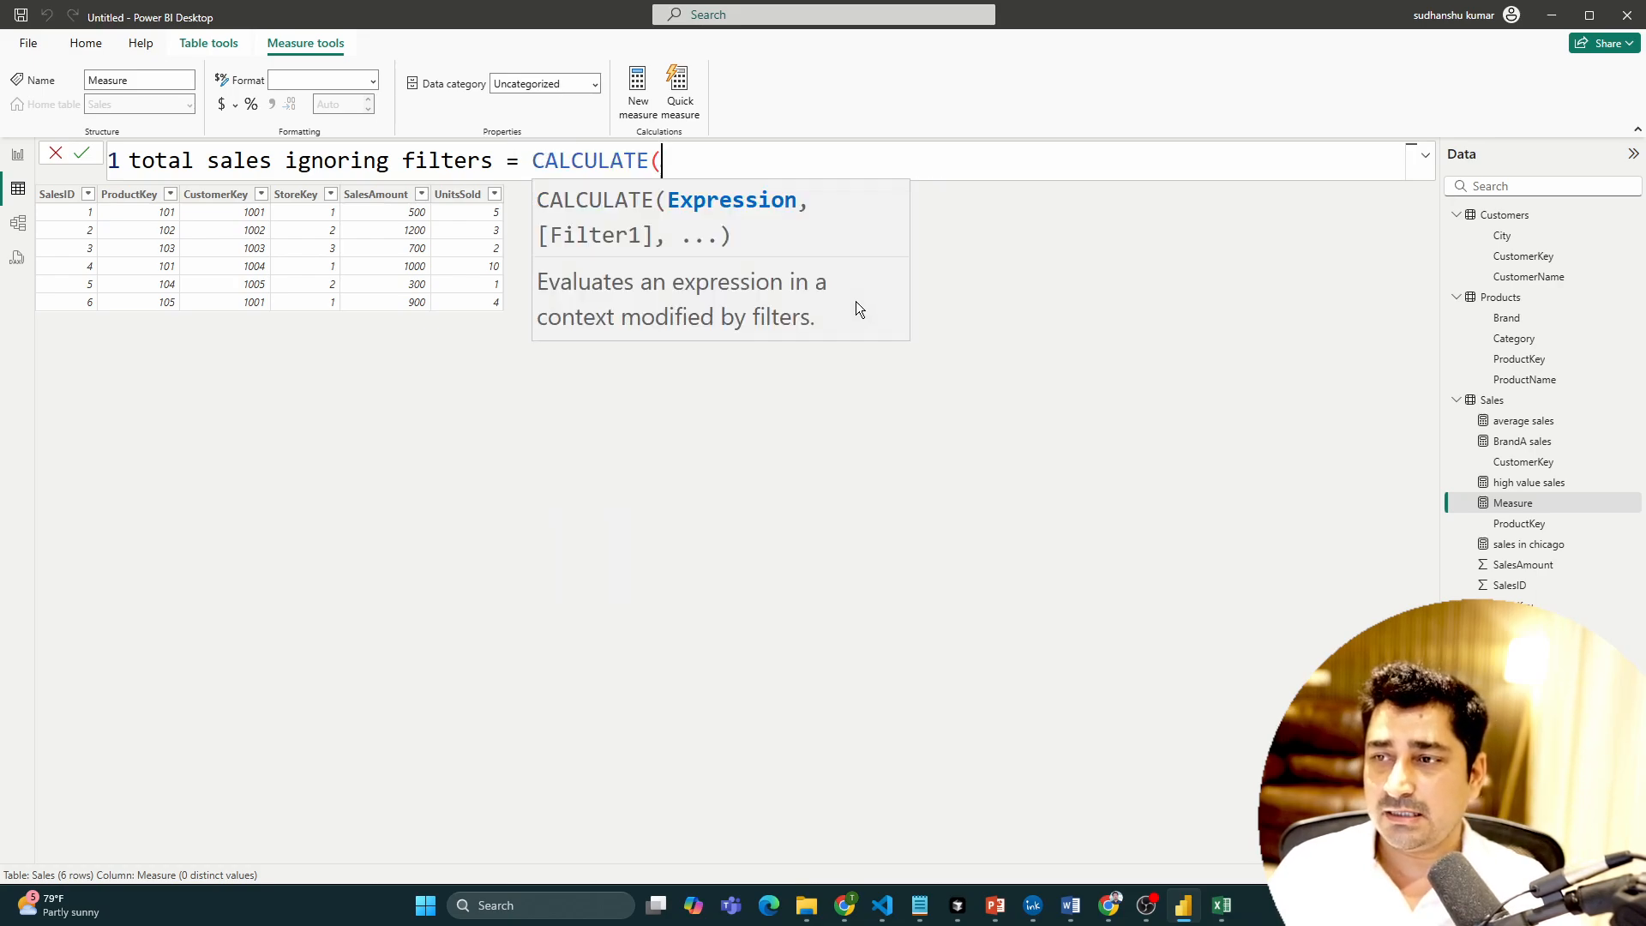
Step: Enter SUM(Sales[SalesAmount]) as the CALCULATE expression of the total sales ignoring filters measure
{"action": "type", "text": "sum"}
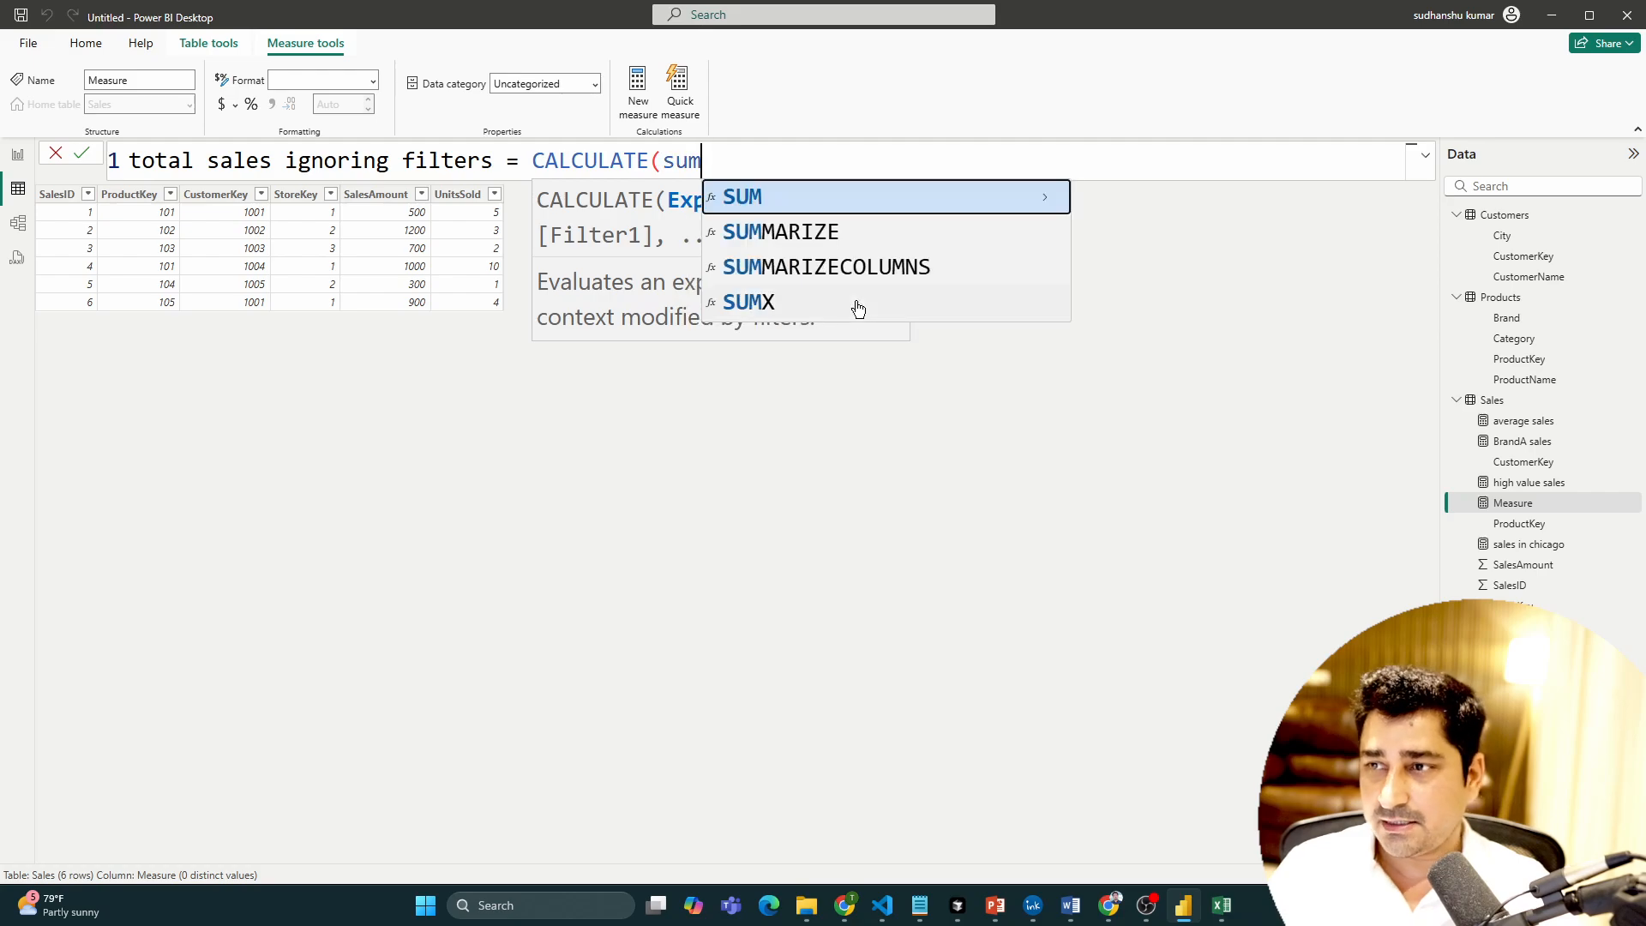
{"action": "type", "text": "(sale"}
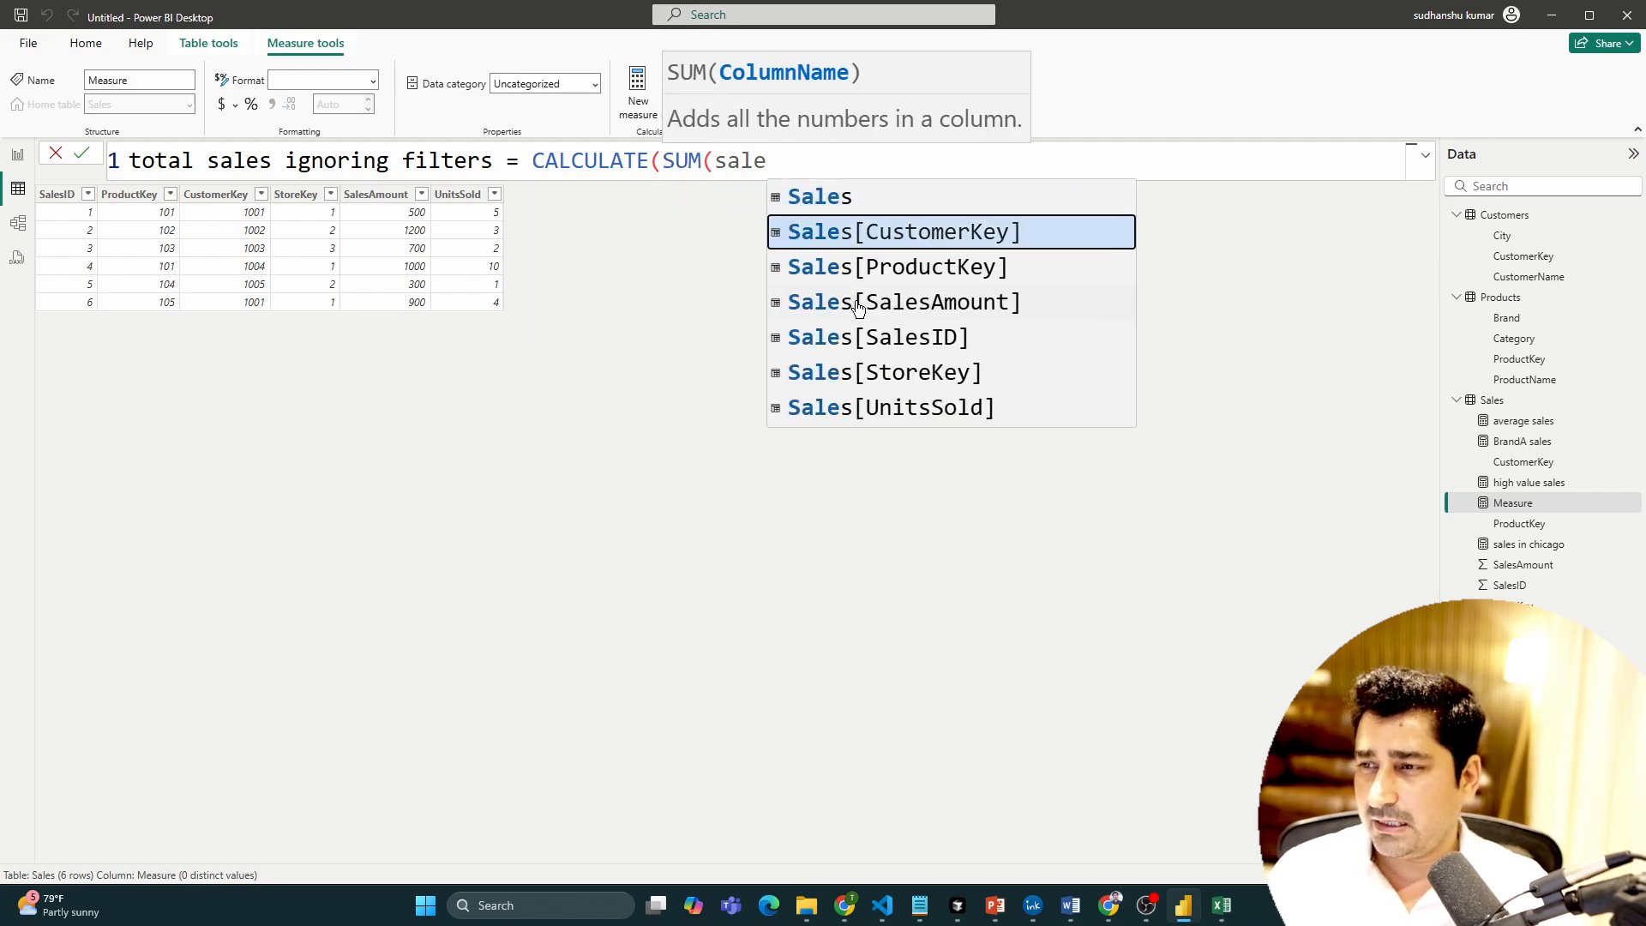
{"action": "left_click", "coordinate": [857, 306]}
{"action": "type", "text": ")"}
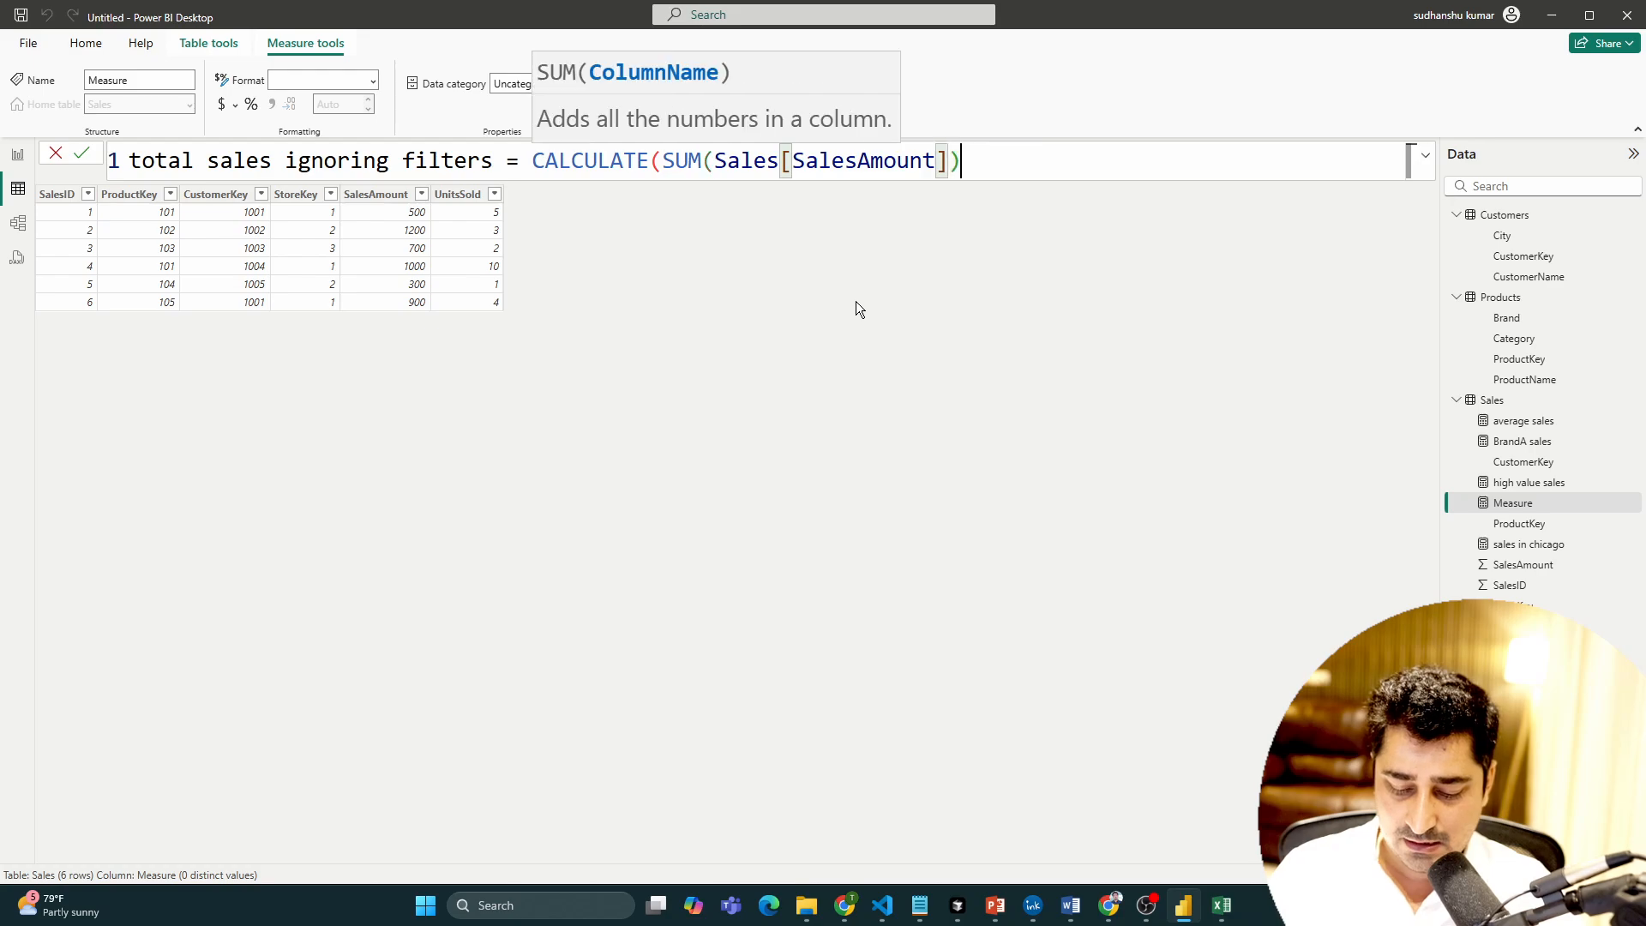
Step: Add all(Sales) as the filter argument, close the CALCULATE formula and commit the measure
{"action": "type", "text": ",all"}
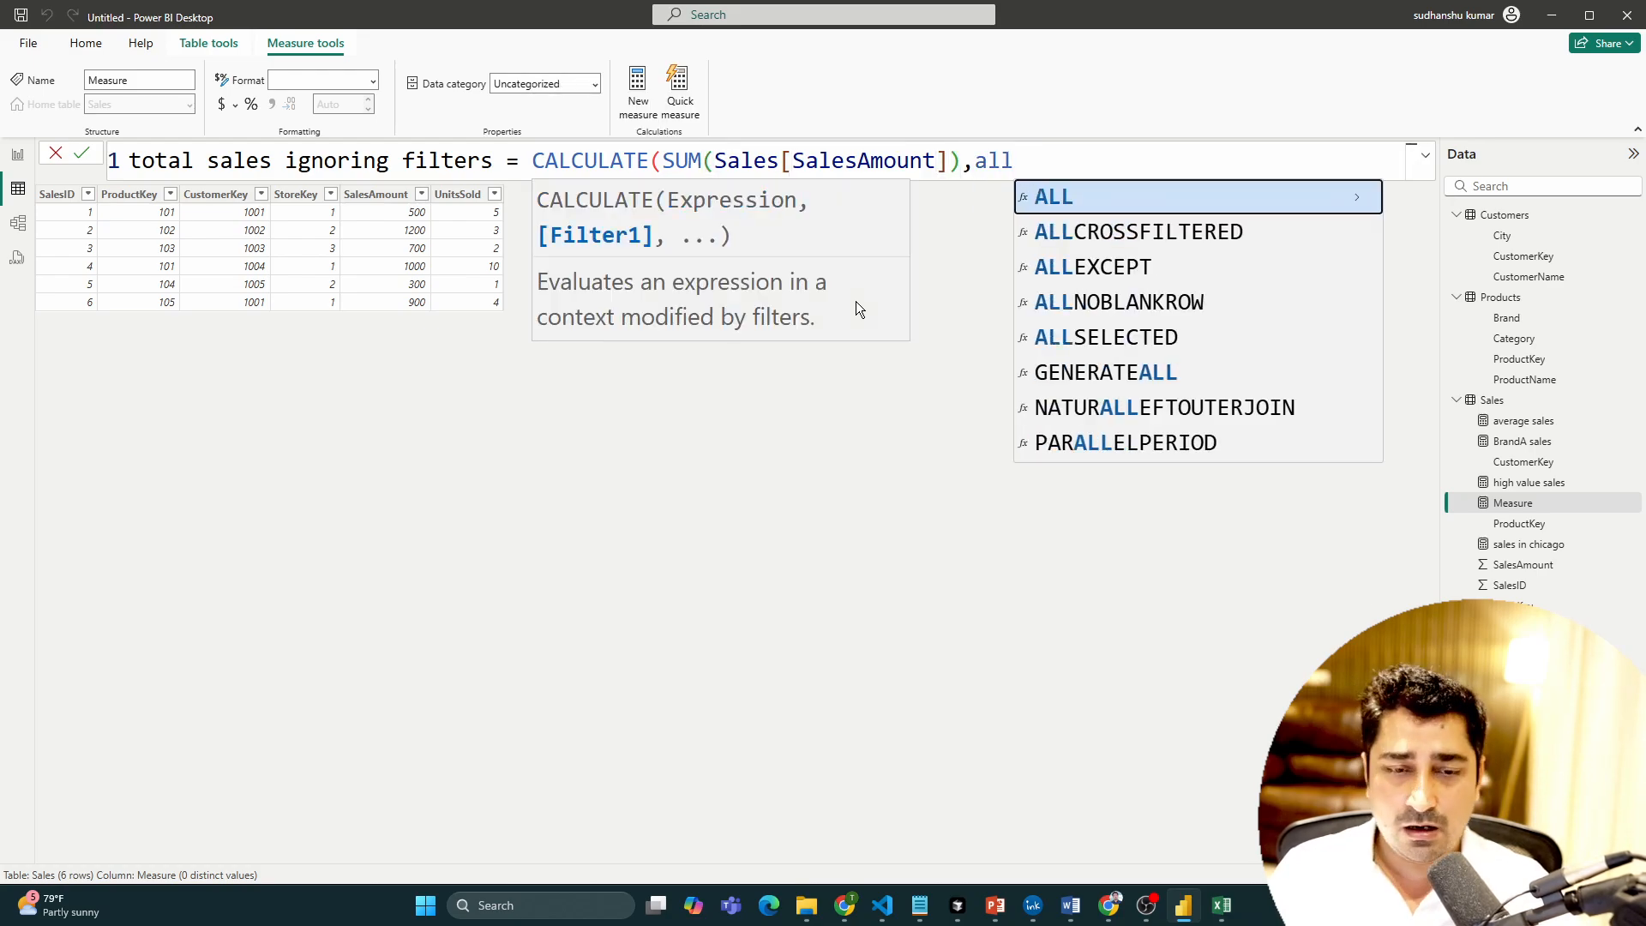
{"action": "type", "text": "("}
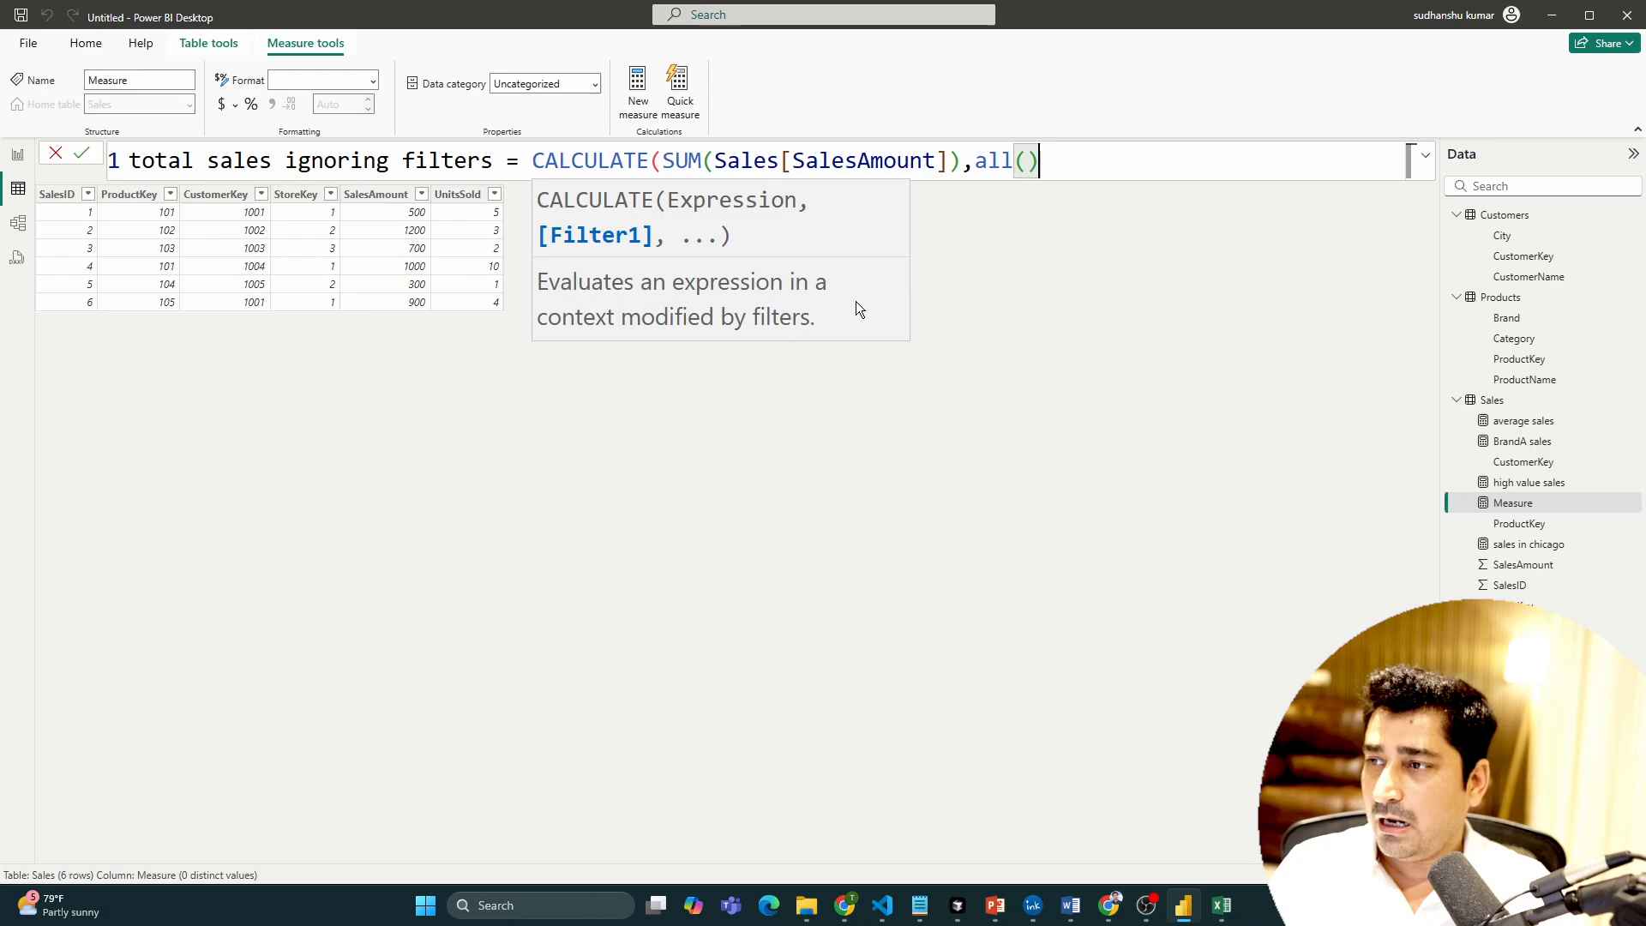
{"action": "type", "text": "sa"}
{"action": "key", "text": "Tab"}
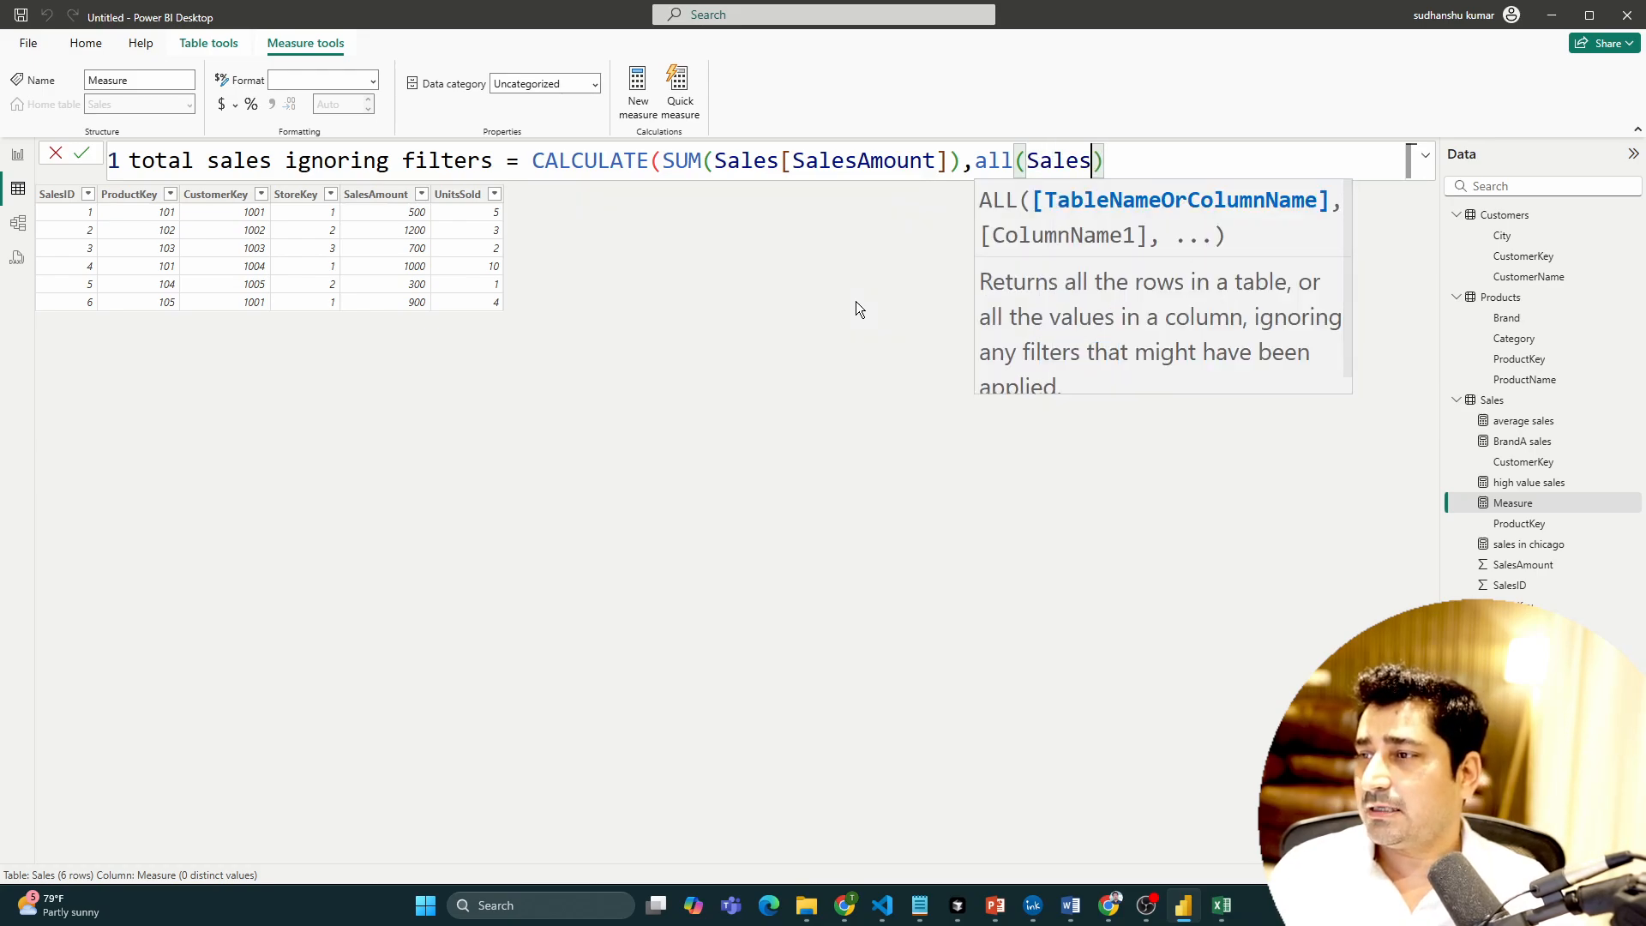
{"action": "key", "text": "Right"}
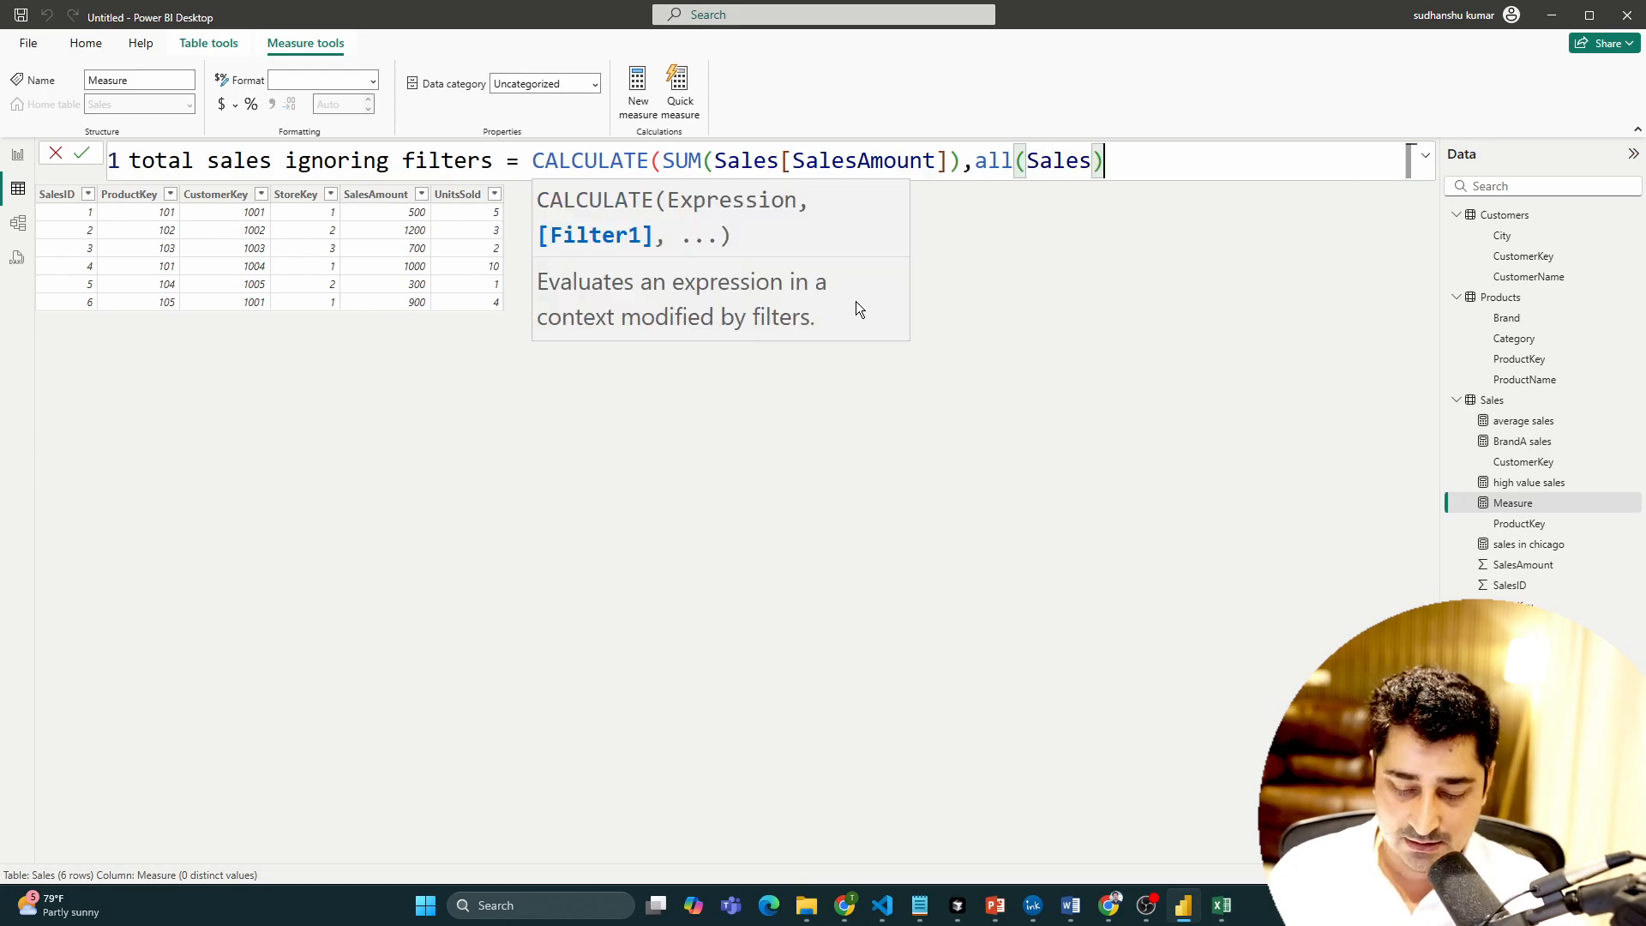
{"action": "type", "text": ")"}
{"action": "key", "text": "Return"}
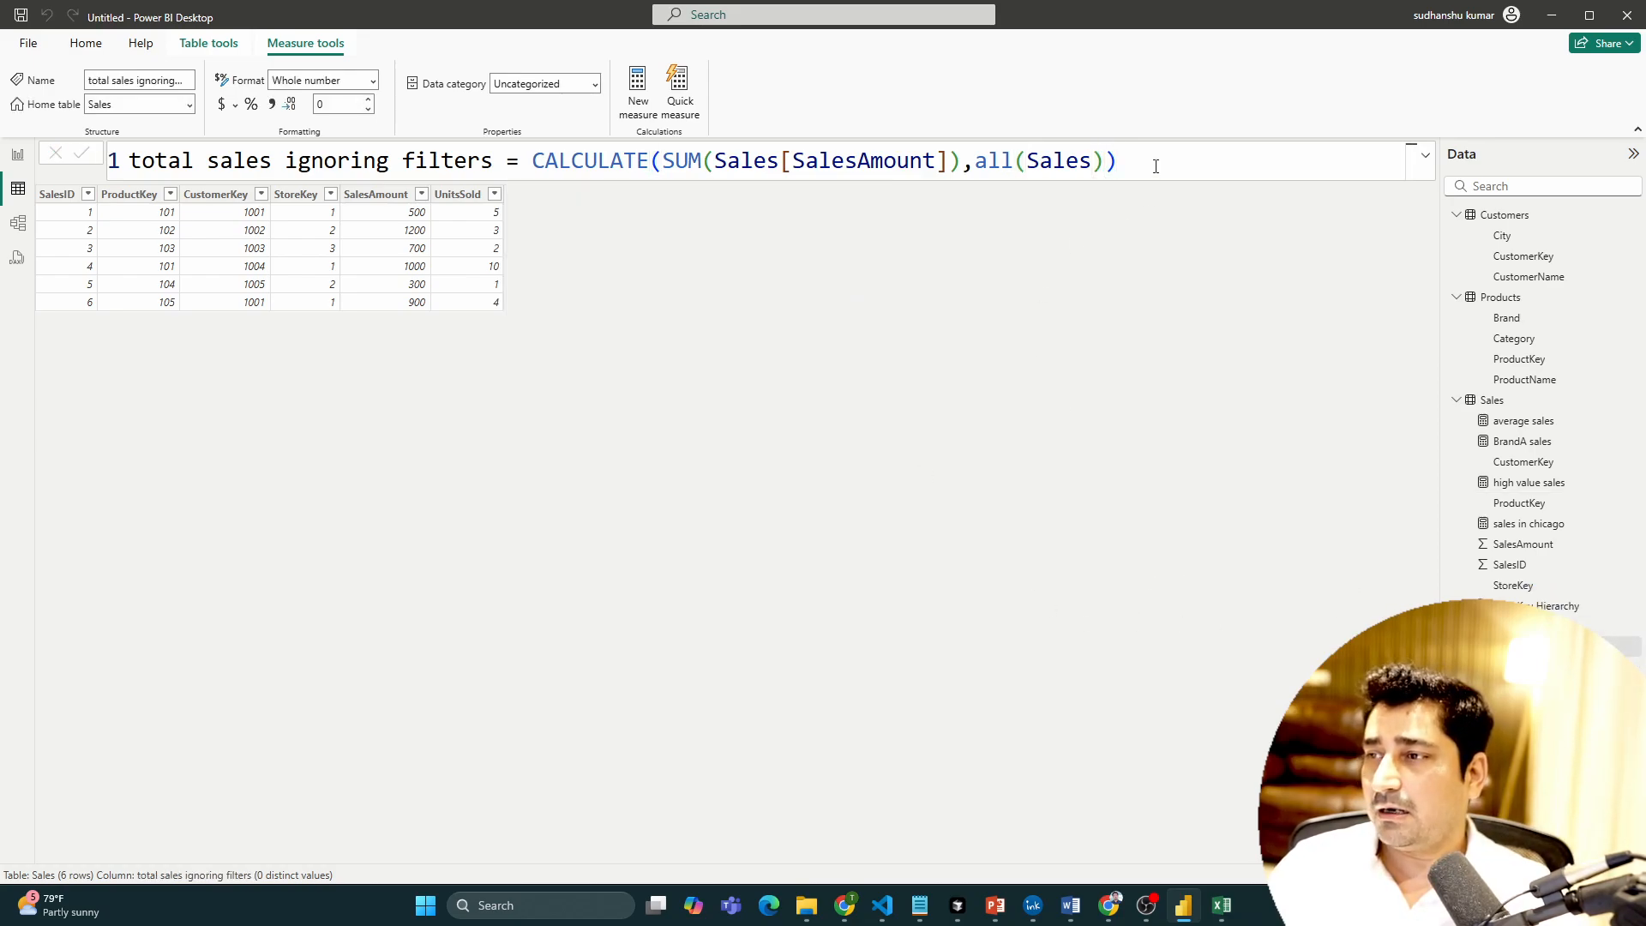
Step: Add a card for the total sales ignoring filters measure to the report page, beside the high value sales card
{"action": "left_click_drag", "start_coordinate": [1118, 161], "coordinate": [283, 158]}
{"action": "left_click", "coordinate": [18, 155]}
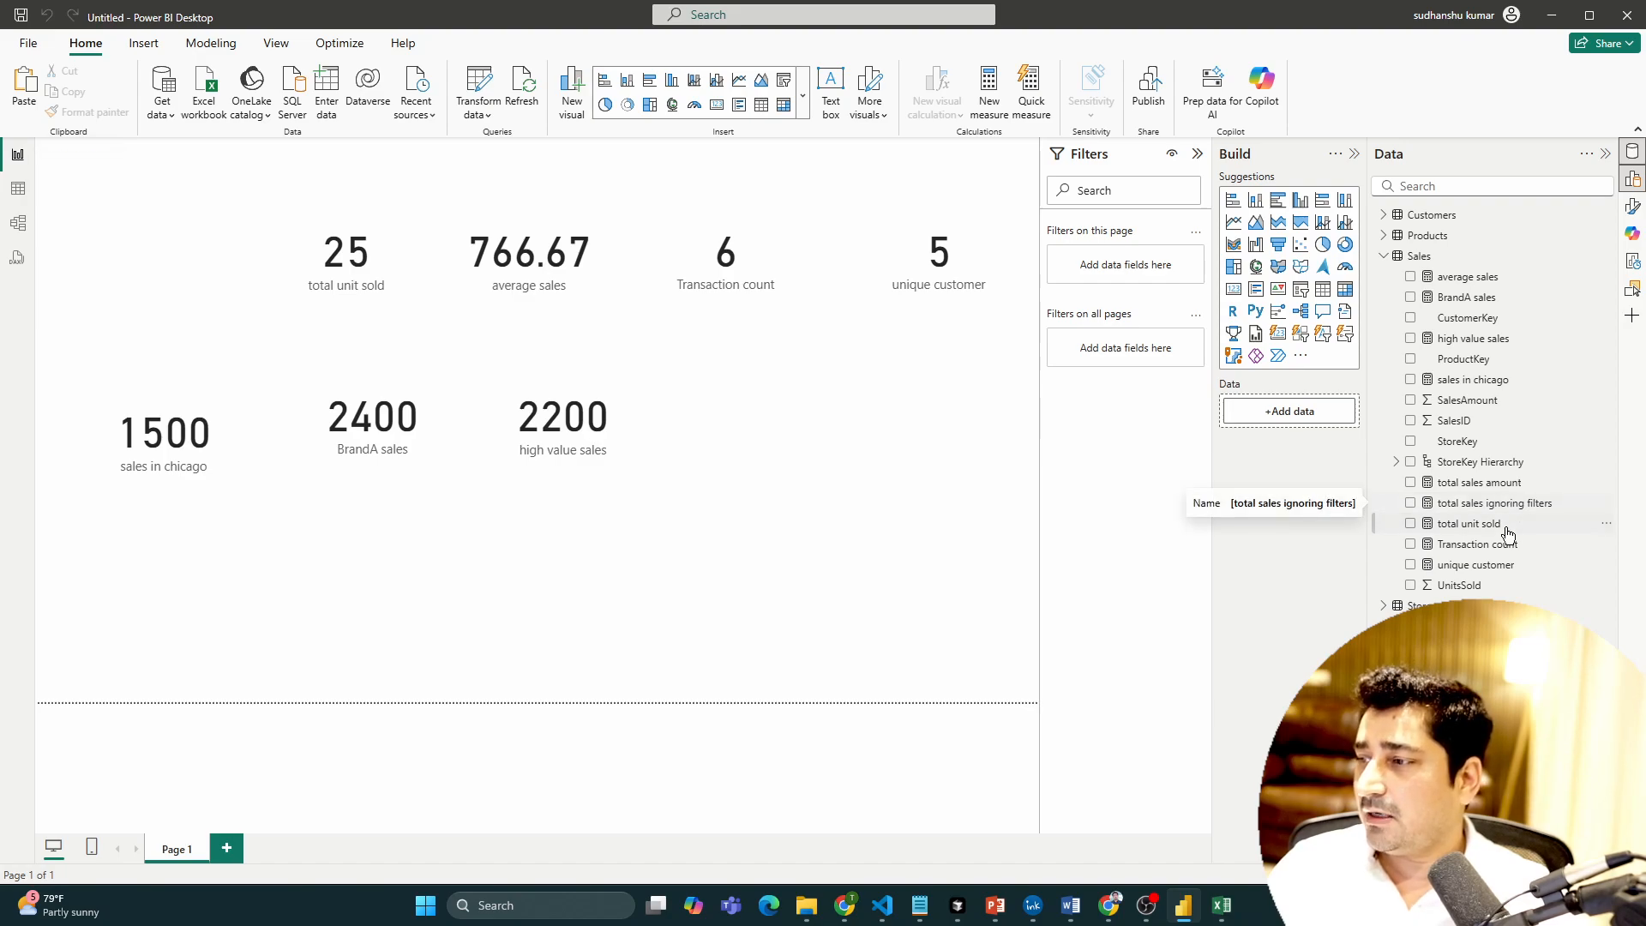
{"action": "left_click_drag", "start_coordinate": [1494, 503], "coordinate": [802, 416]}
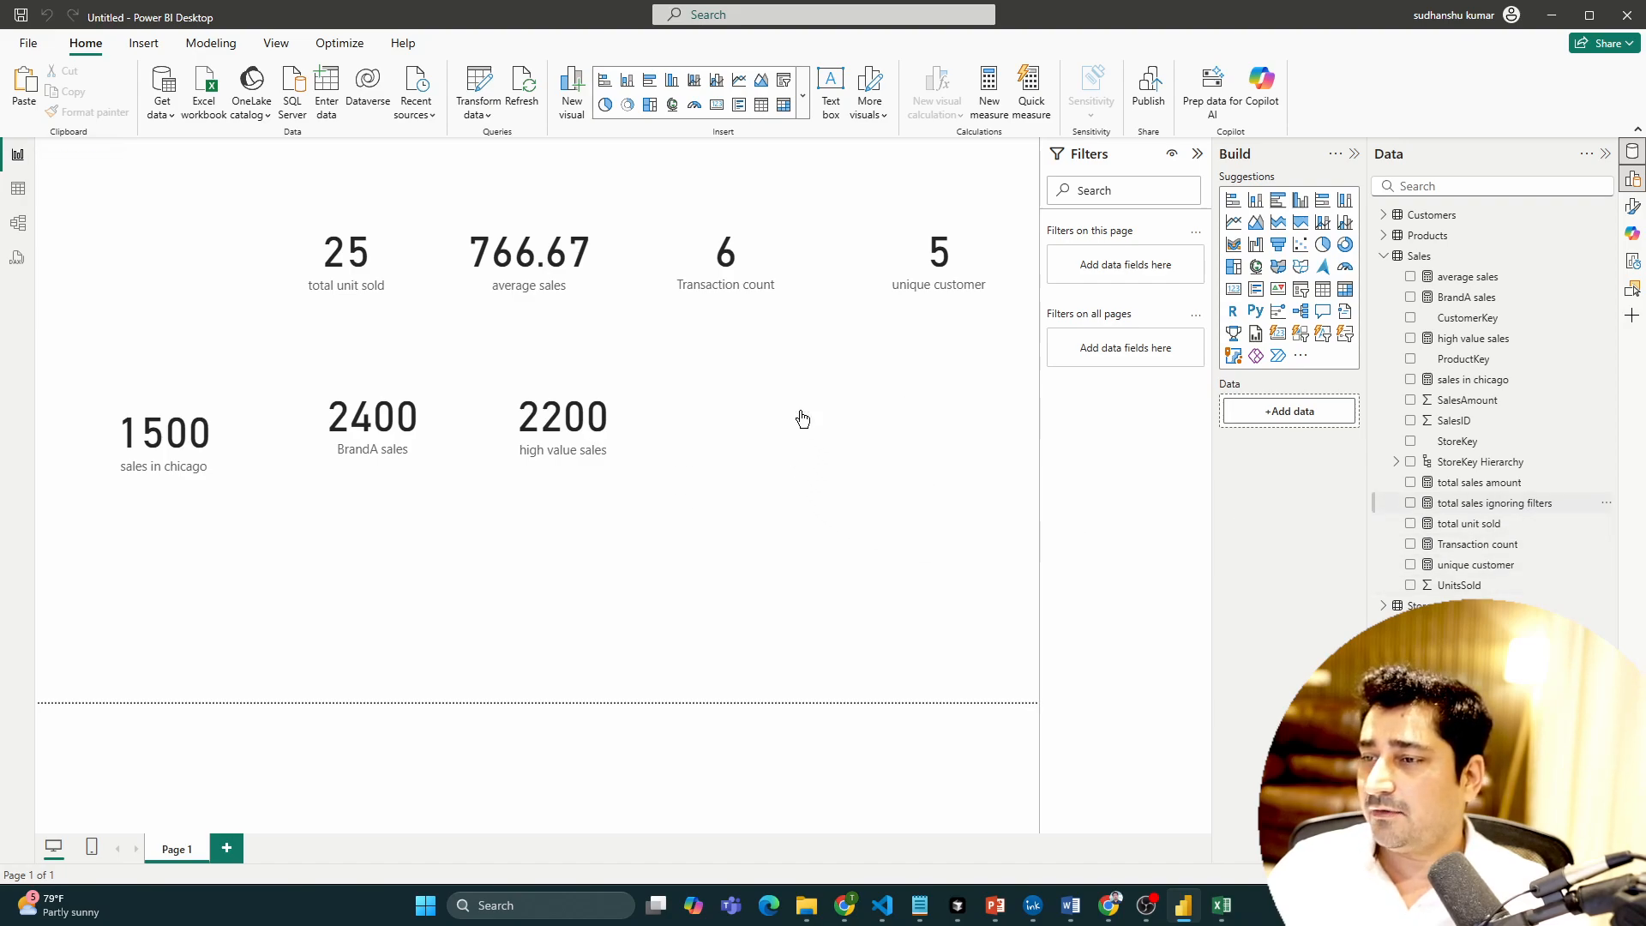
{"action": "left_click", "coordinate": [758, 512]}
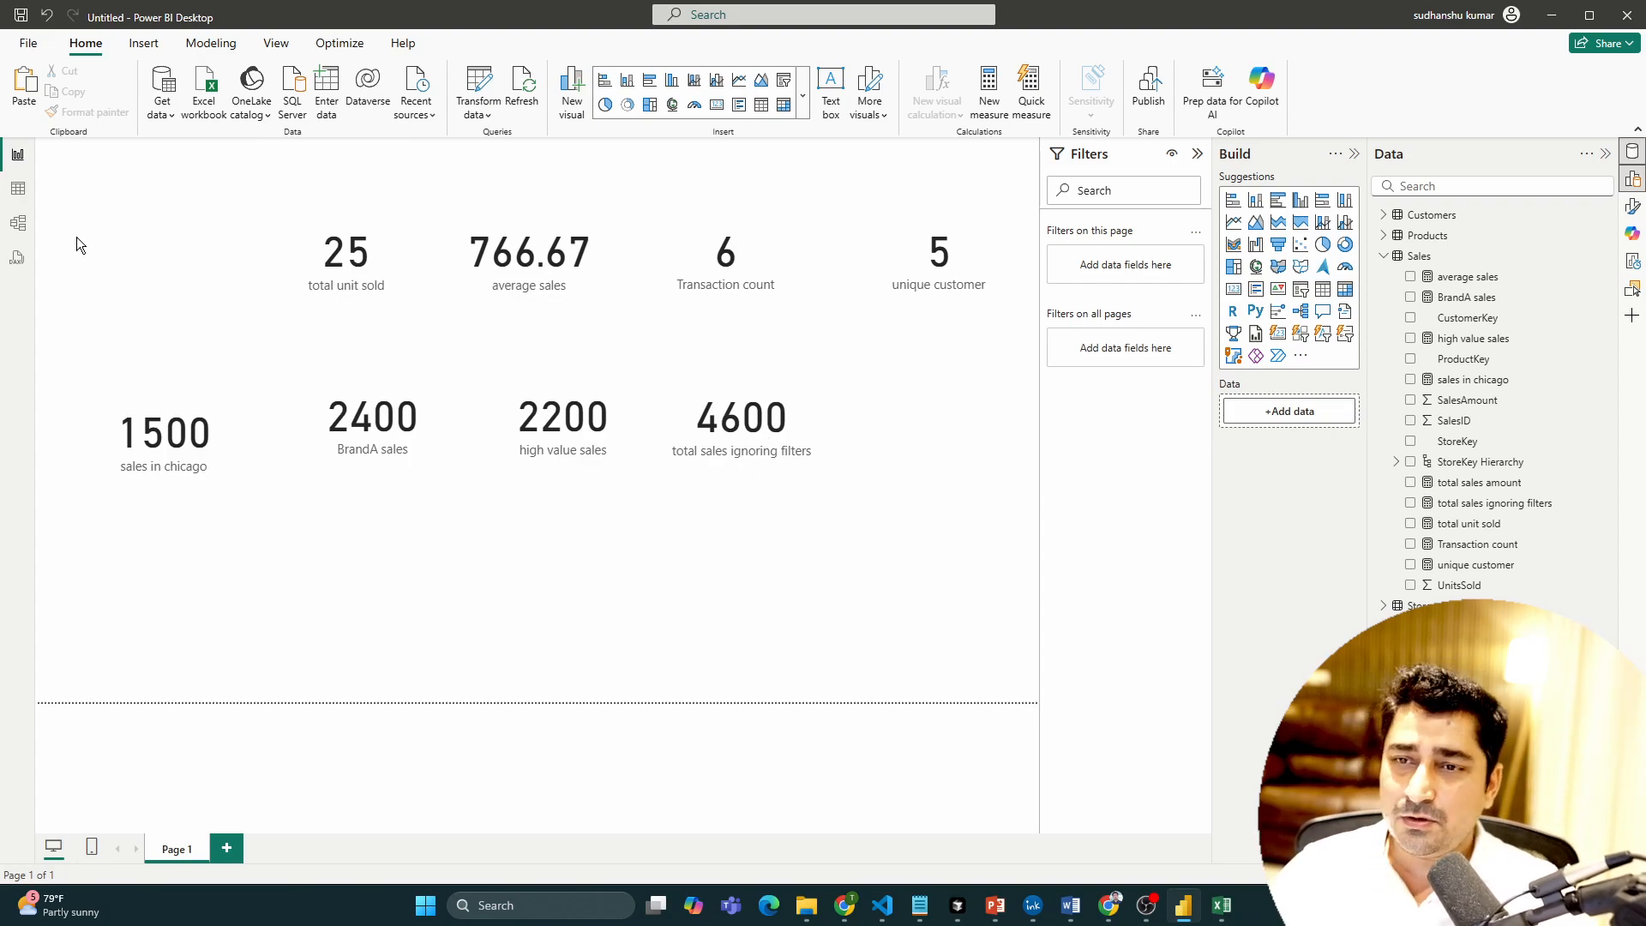
Step: Examine the City column of the Customers table in the table view
{"action": "left_click", "coordinate": [18, 189]}
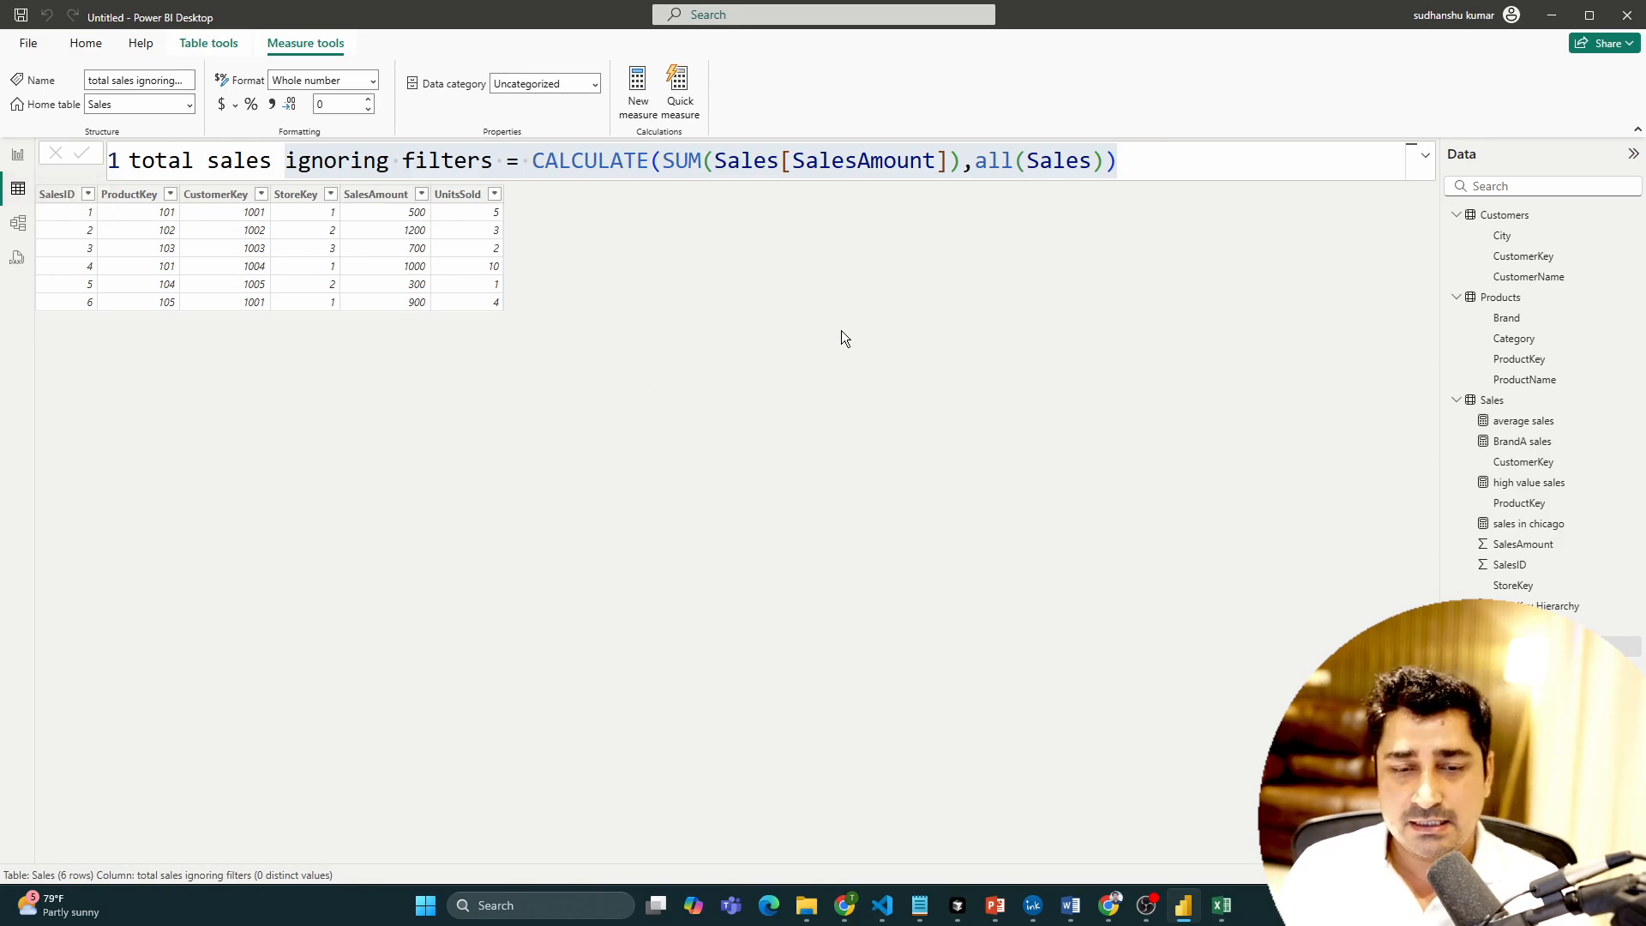
{"action": "left_click", "coordinate": [1530, 215]}
{"action": "left_click", "coordinate": [267, 197]}
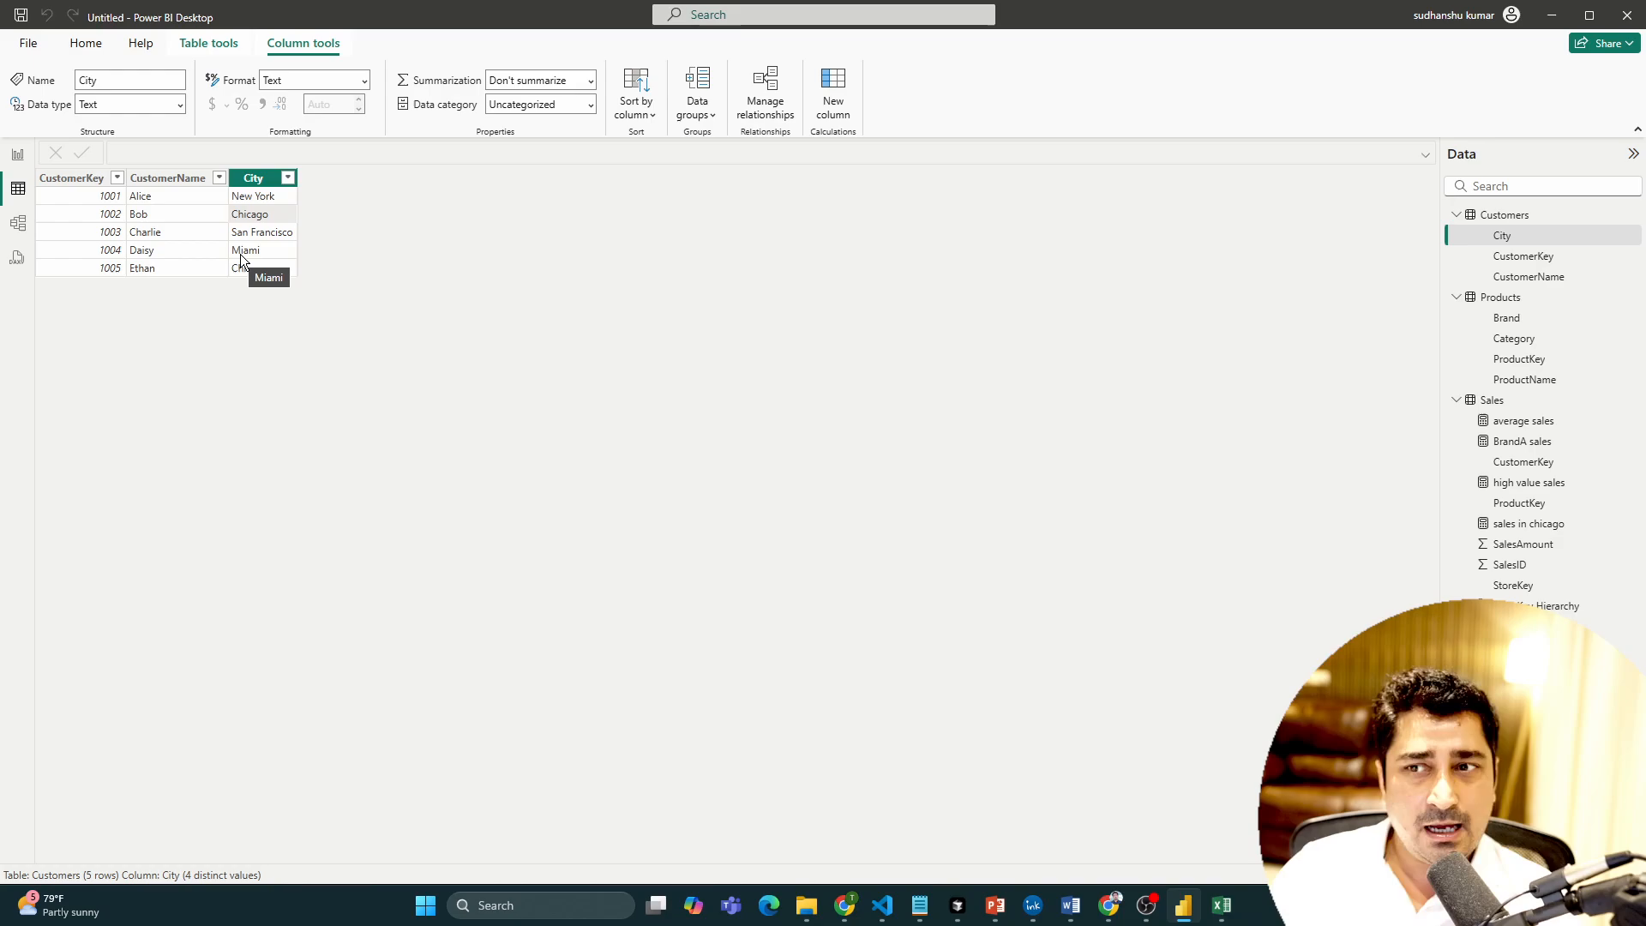
Step: Create a new measure in the Sales table named sales excluding NY and start its formula with CALCULATE
{"action": "left_click", "coordinate": [1628, 400]}
{"action": "left_click", "coordinate": [1571, 420]}
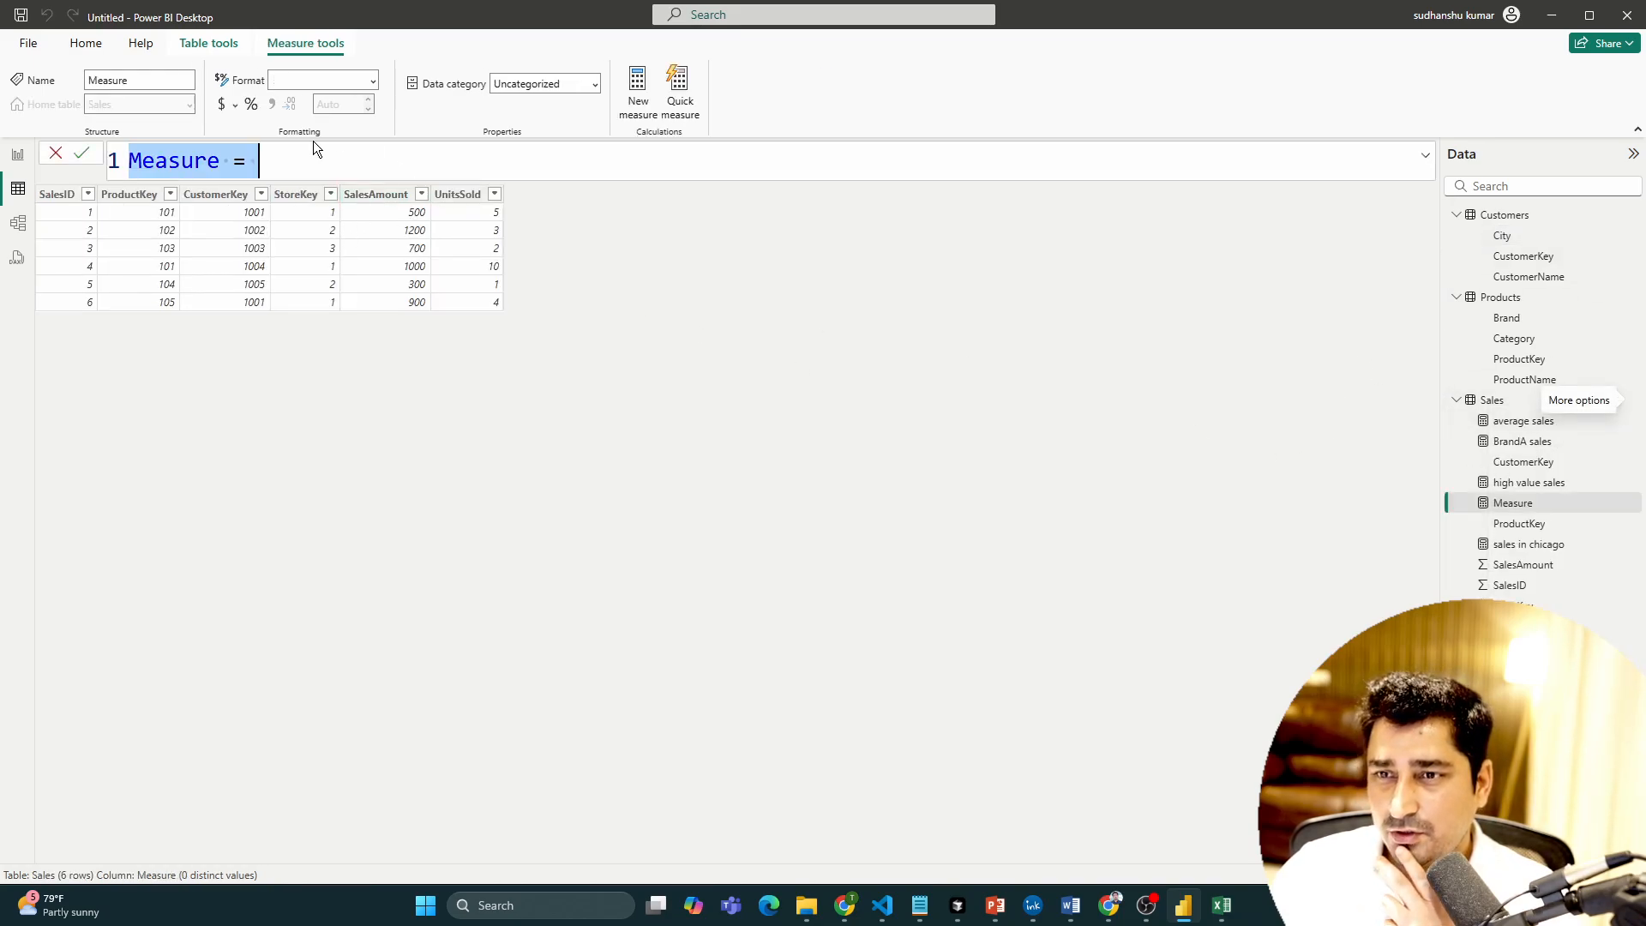
{"action": "type", "text": "sale"}
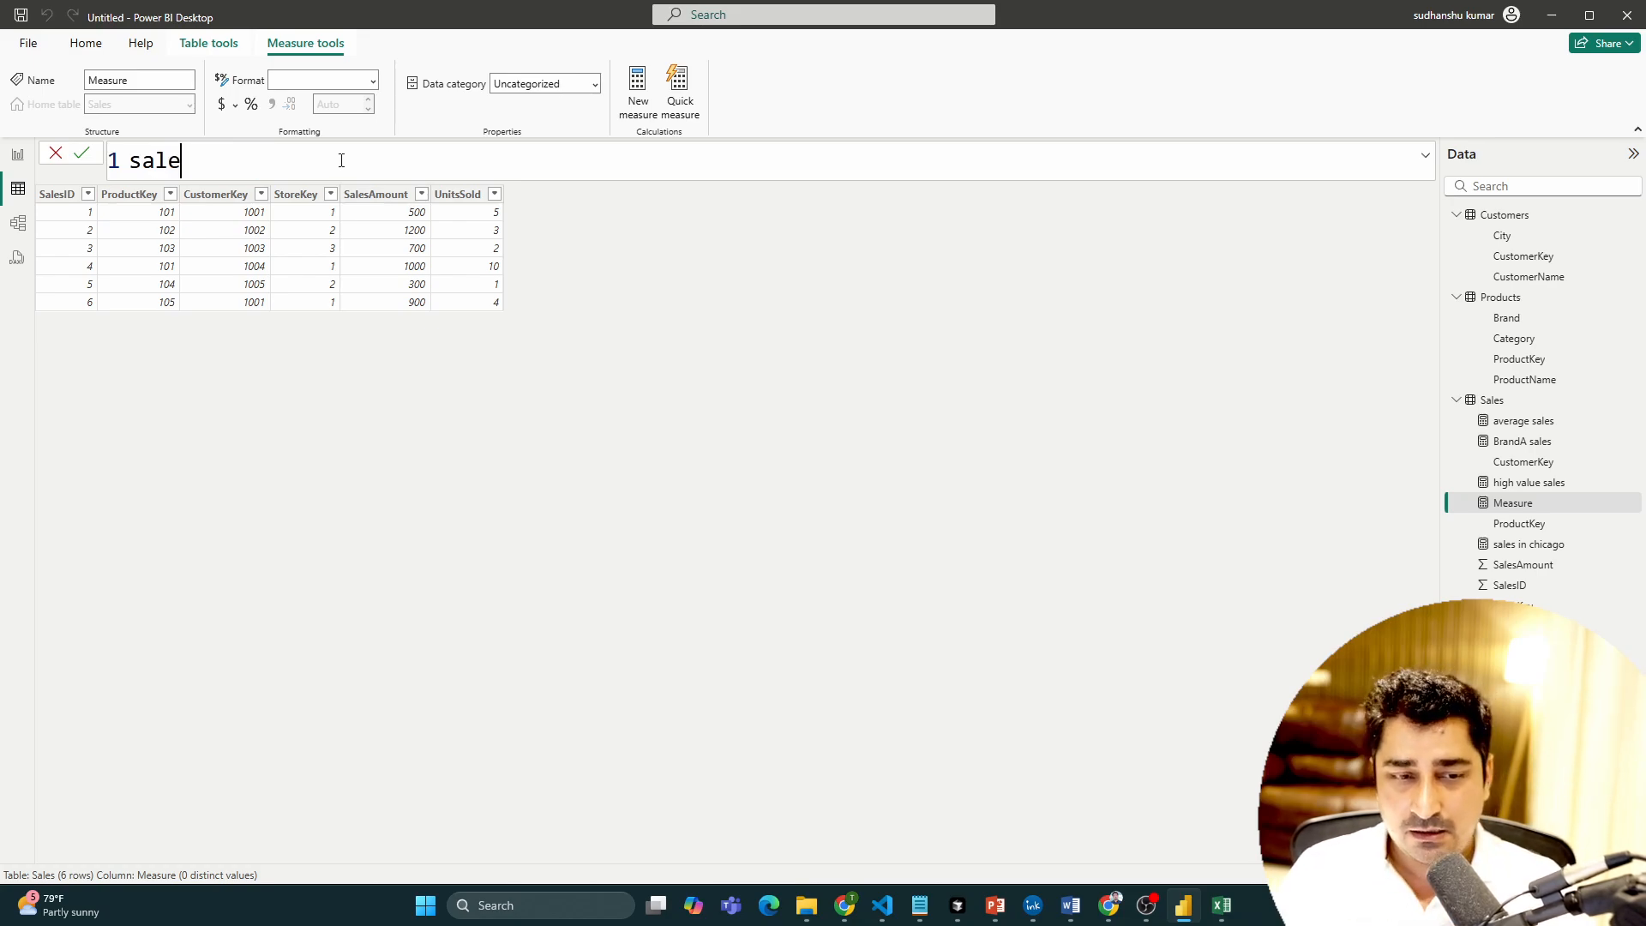
{"action": "type", "text": "s excluding ne"}
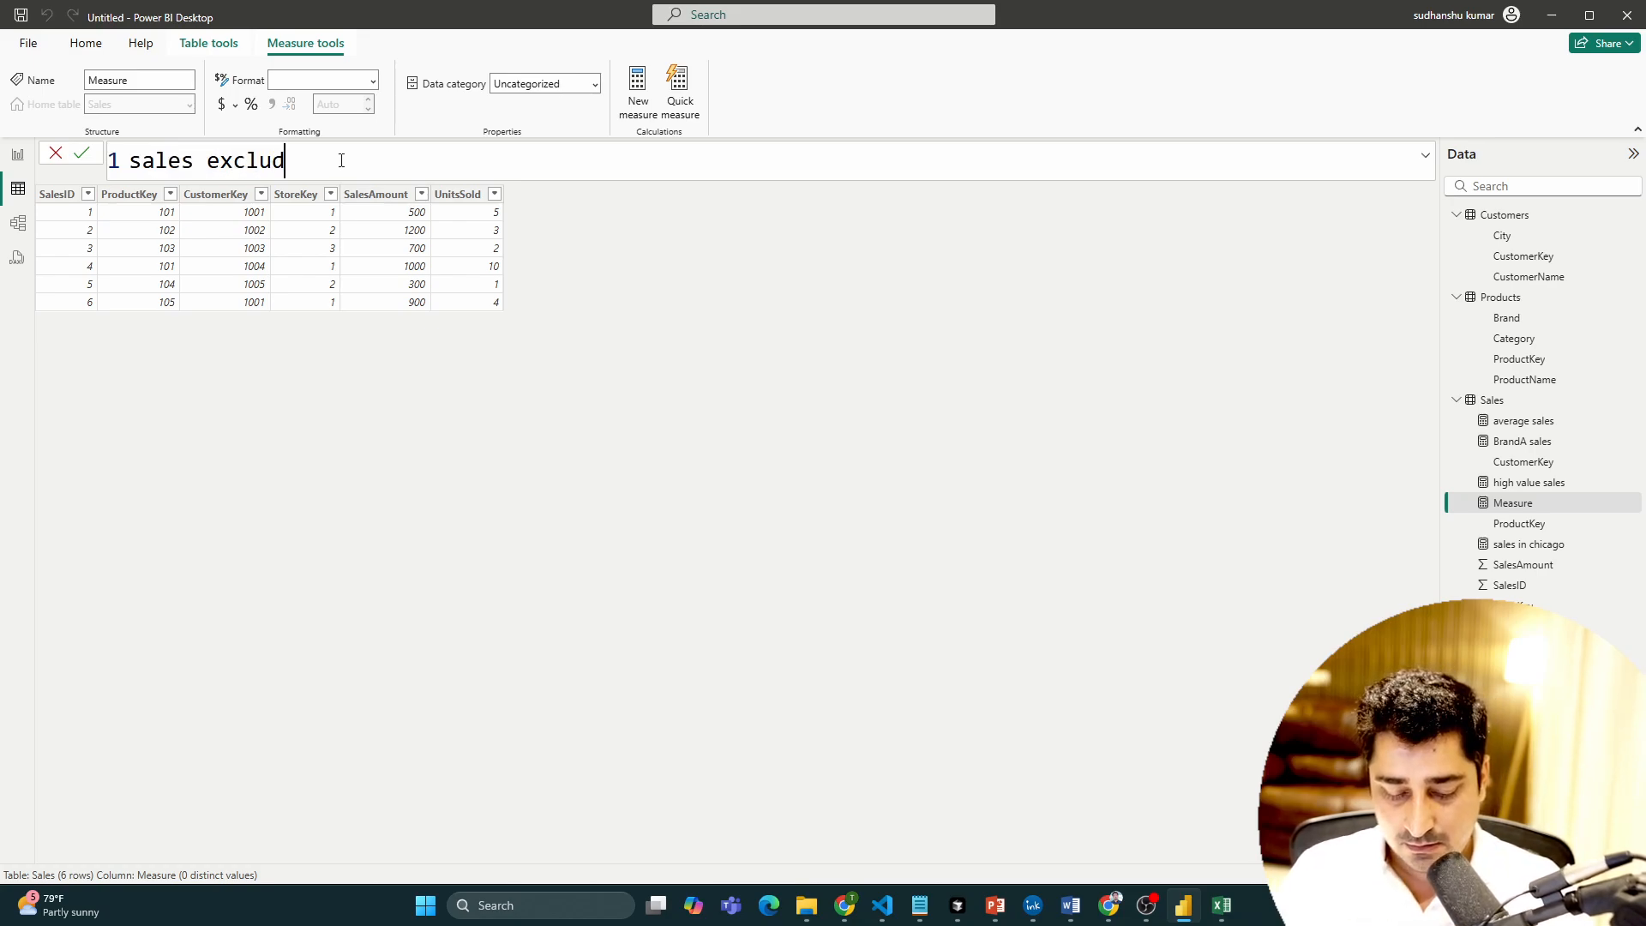
{"action": "key", "text": "BackSpace"}
{"action": "key", "text": "BackSpace"}
{"action": "type", "text": "NY =\\"}
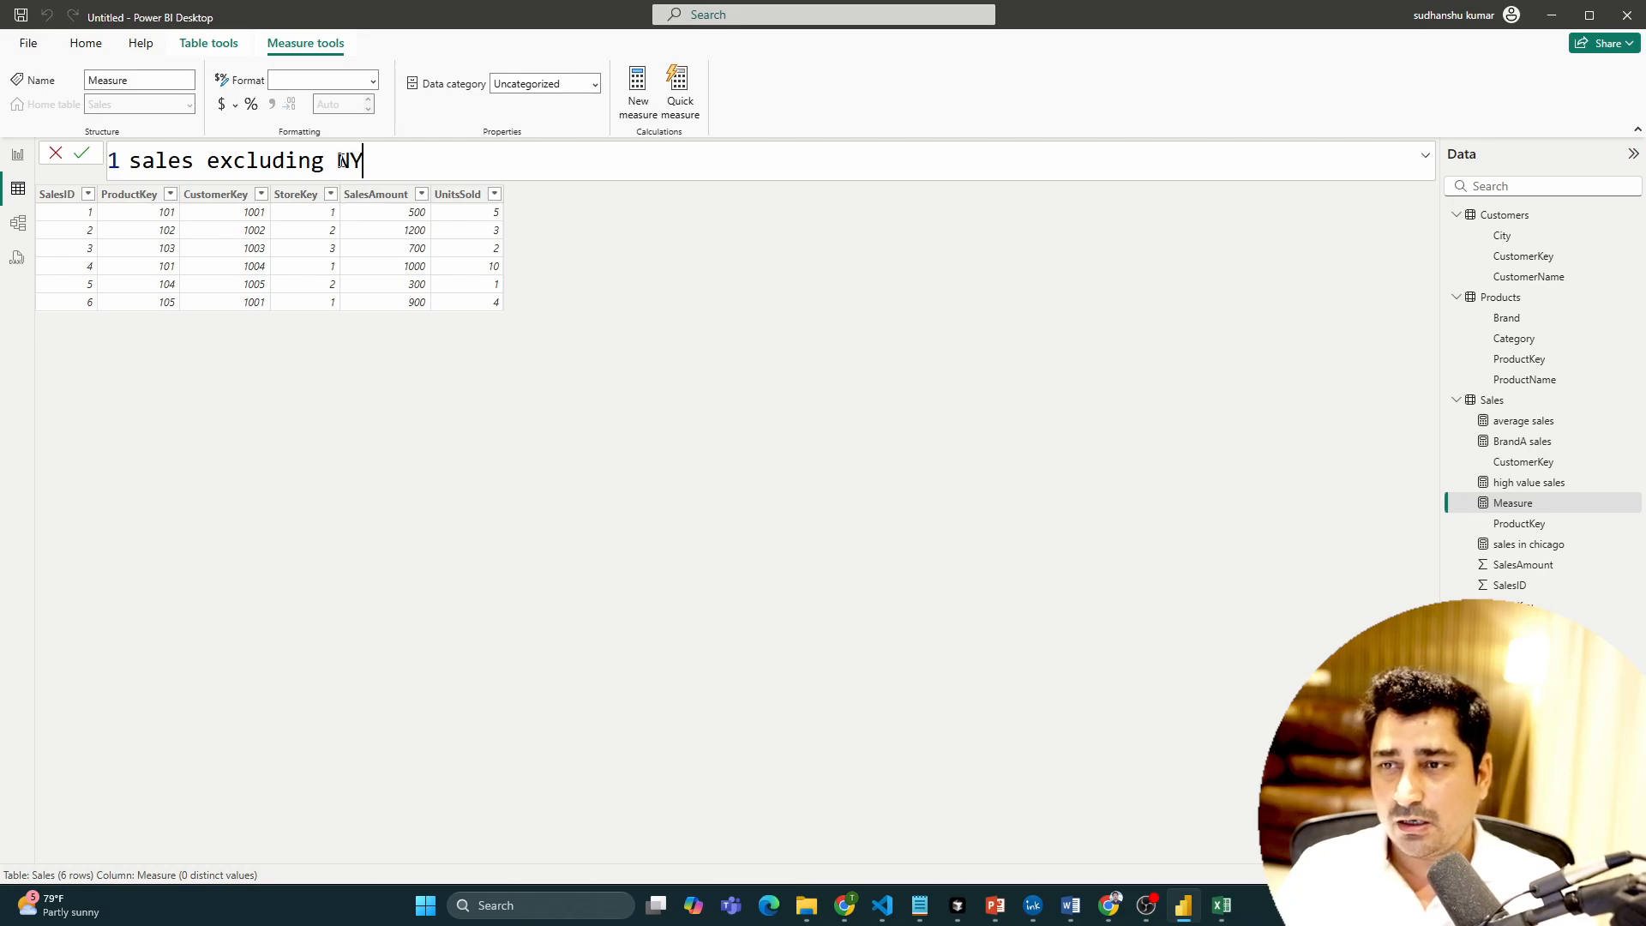
{"action": "key", "text": "BackSpace"}
{"action": "key", "text": "BackSpace"}
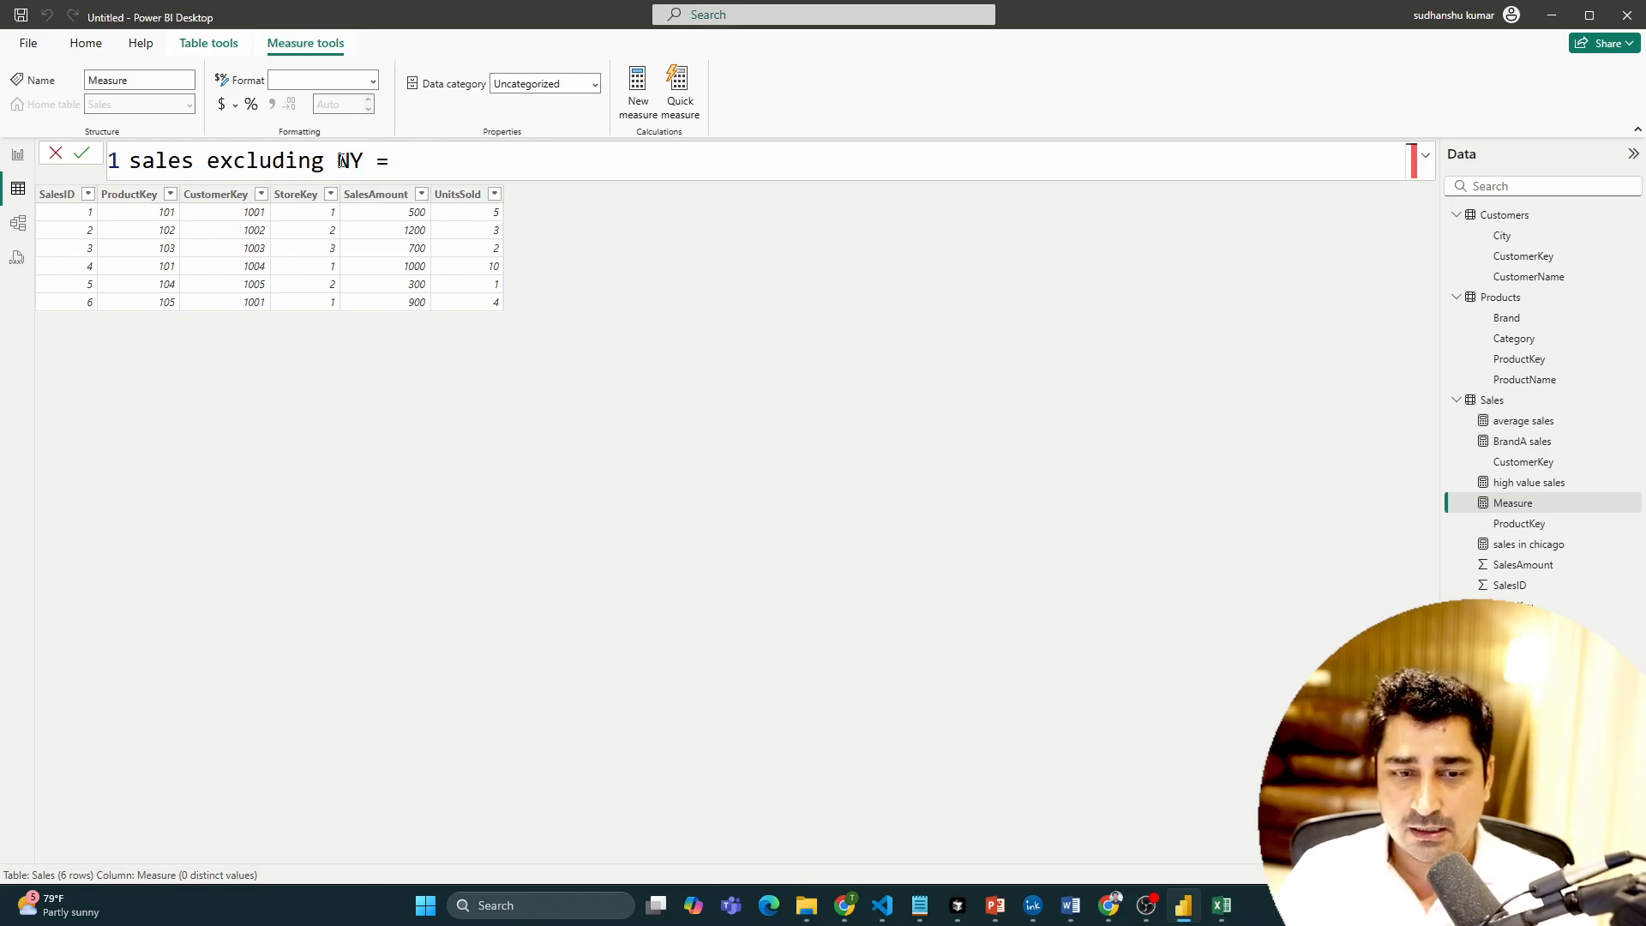
{"action": "type", "text": "cal"}
{"action": "key", "text": "Tab"}
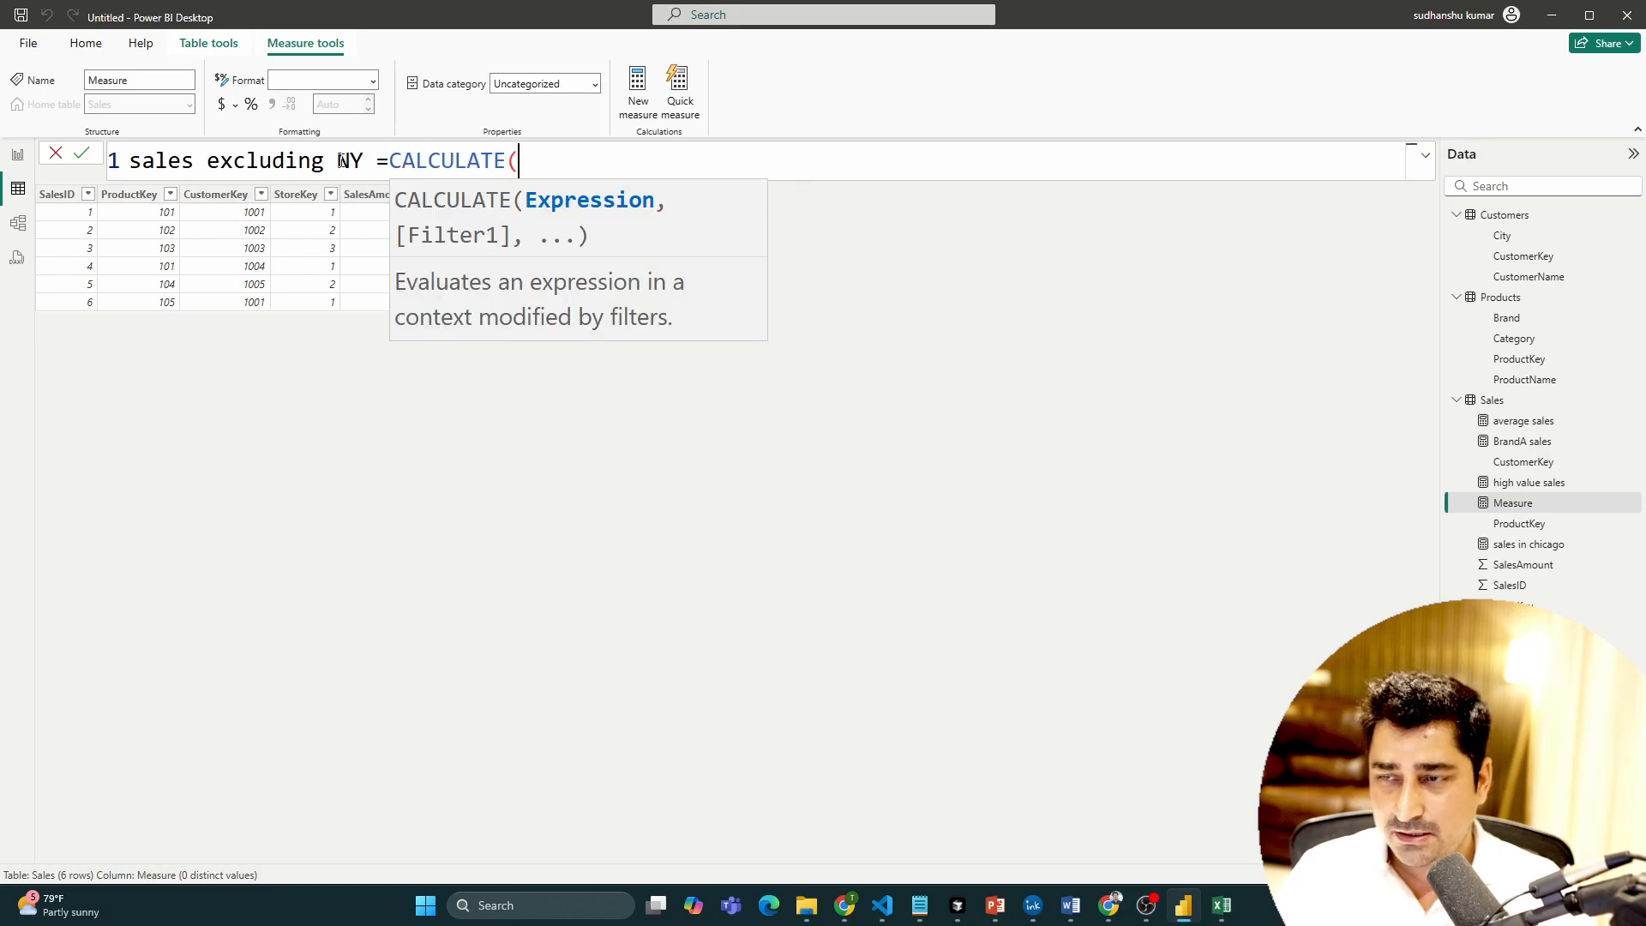
Step: Enter SUM(Sales[SalesAmount]) as the CALCULATE expression of the sales excluding NY measure
{"action": "type", "text": "sum"}
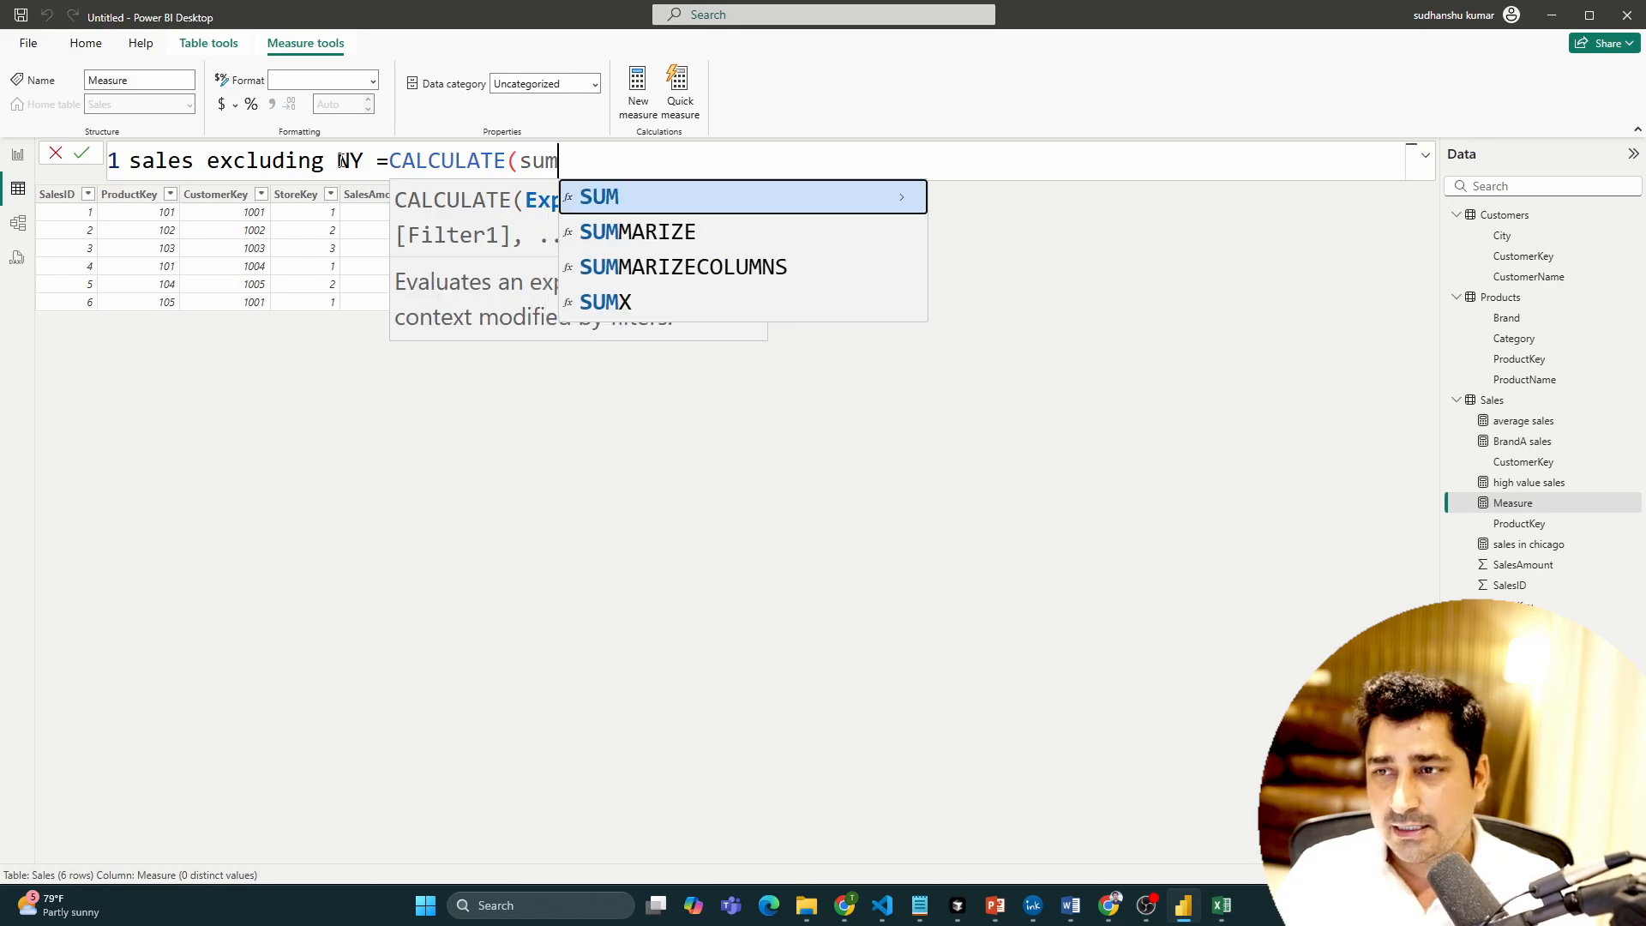
{"action": "key", "text": "Tab"}
{"action": "type", "text": "sale"}
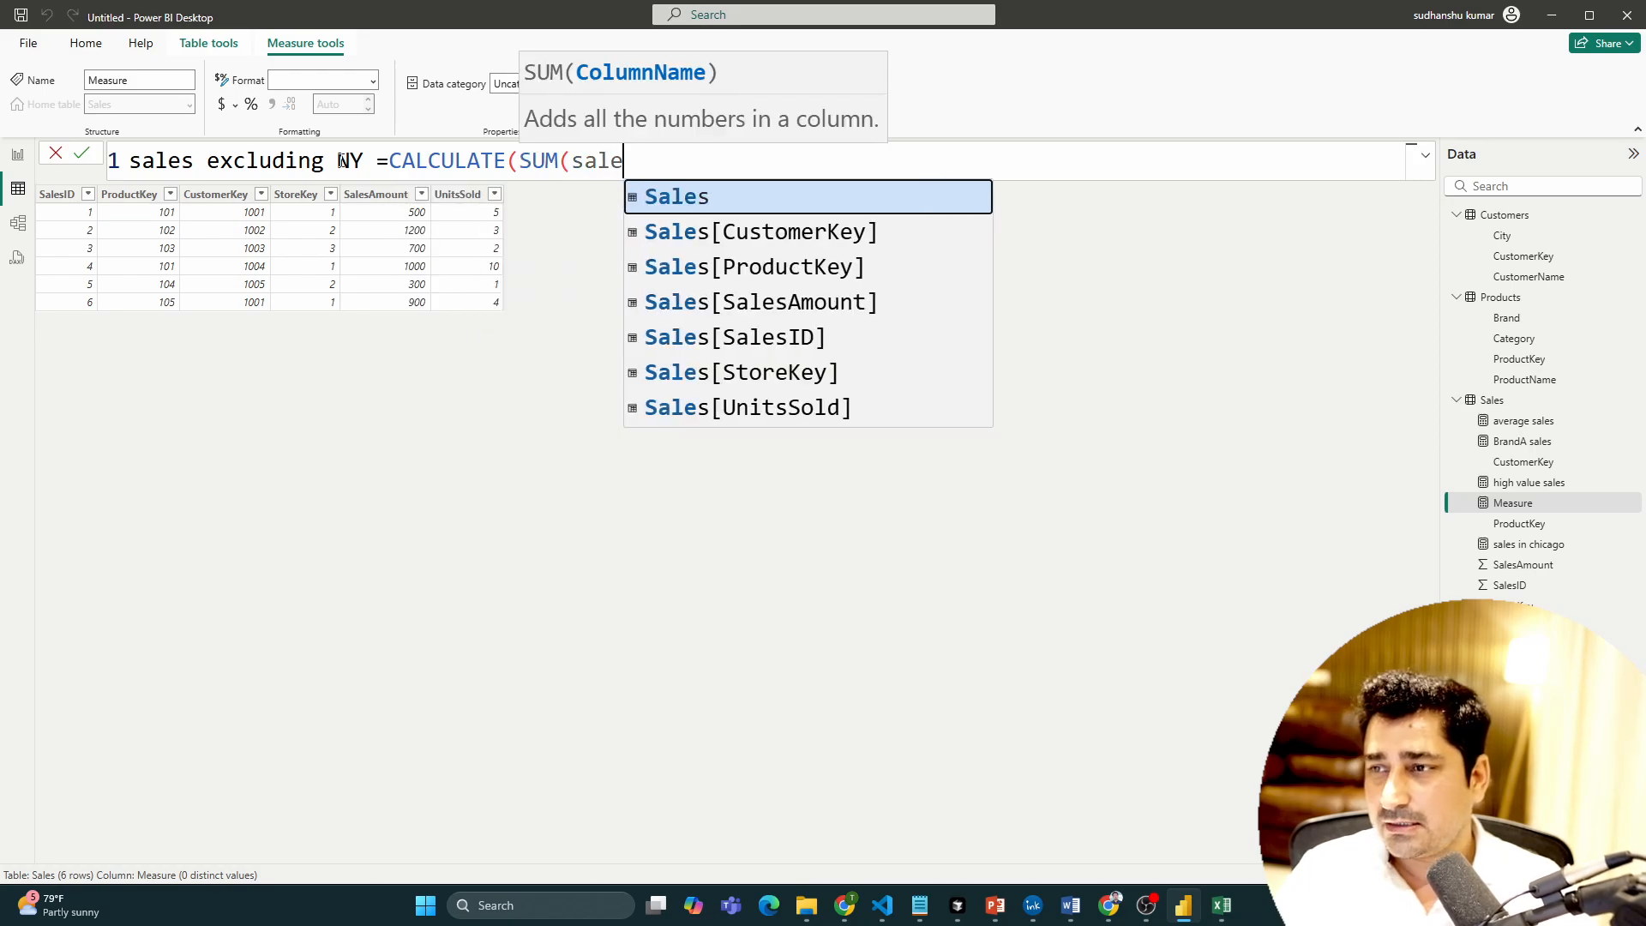
{"action": "key", "text": "Down"}
{"action": "key", "text": "Down"}
{"action": "key", "text": "Down"}
{"action": "key", "text": "Tab"}
{"action": "type", "text": "),"}
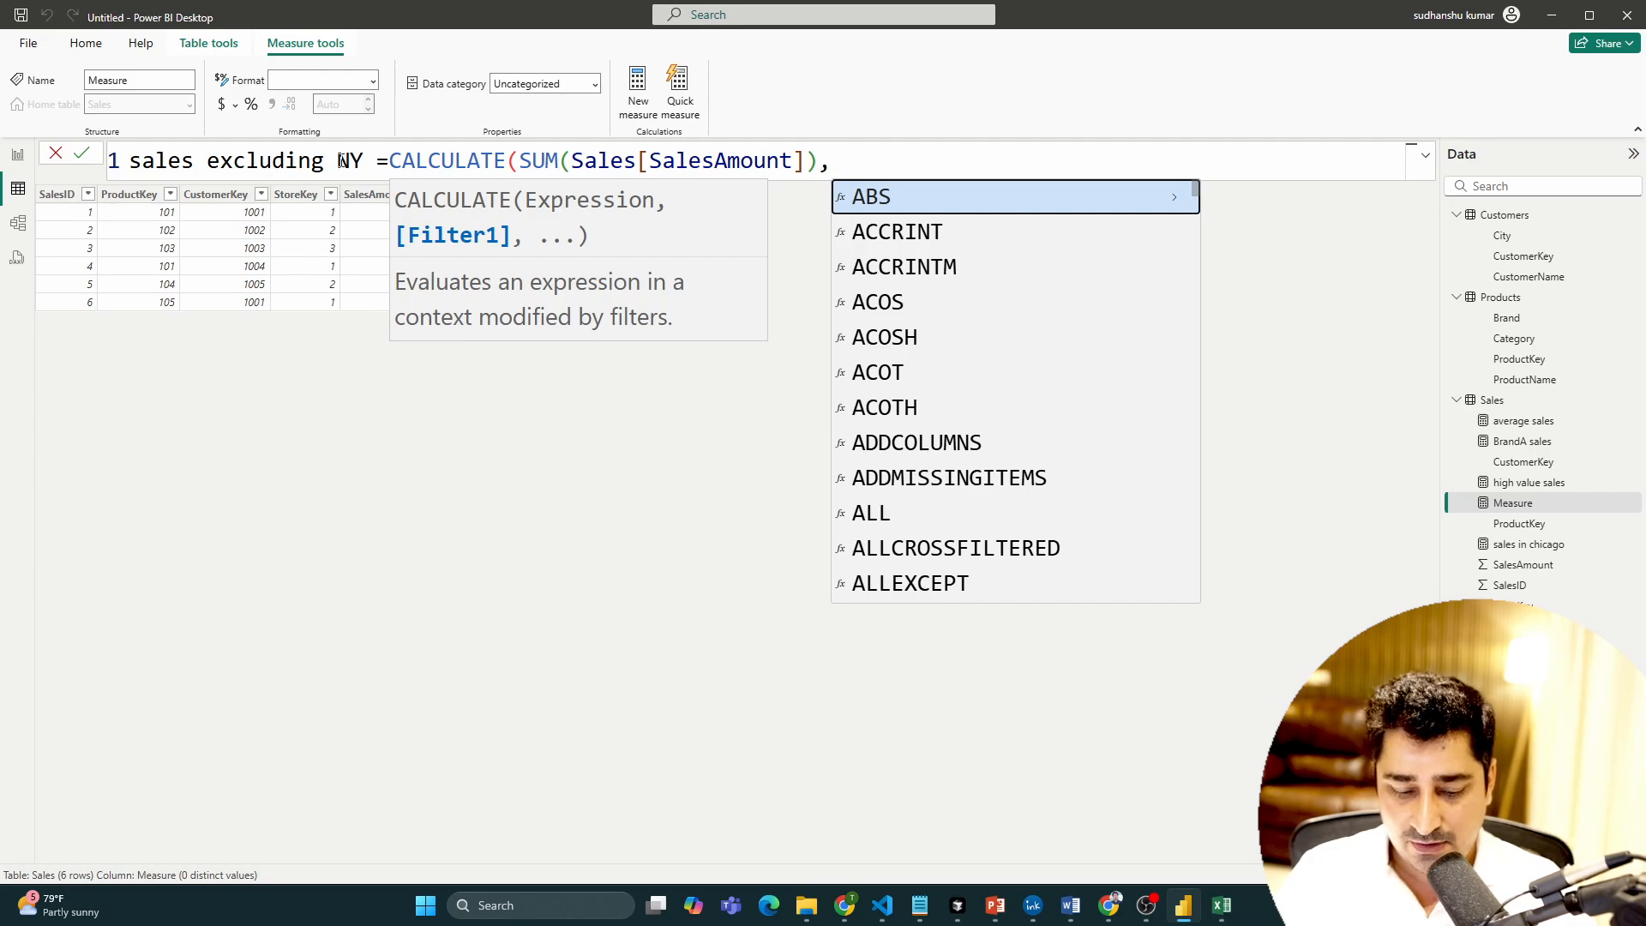
Step: Add a FILTER function as the filter argument, with ALL(Customers) as its table
{"action": "type", "text": "file\\"}
{"action": "key", "text": "BackSpace"}
{"action": "key", "text": "BackSpace"}
{"action": "key", "text": "BackSpace"}
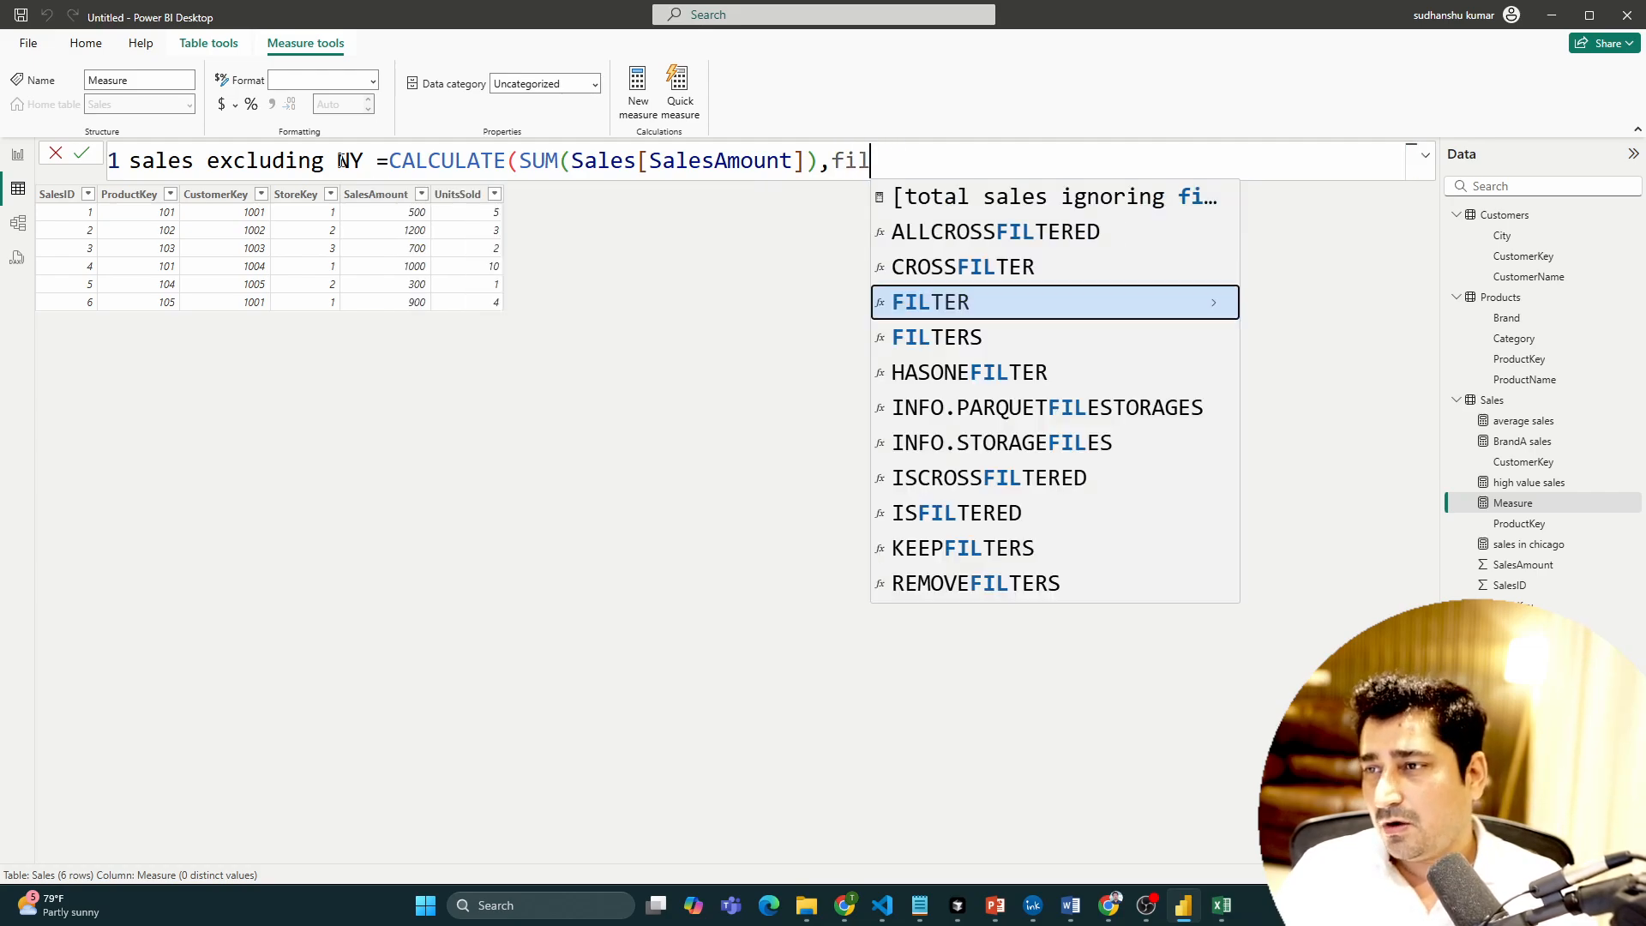
{"action": "type", "text": "l"}
{"action": "key", "text": "Tab"}
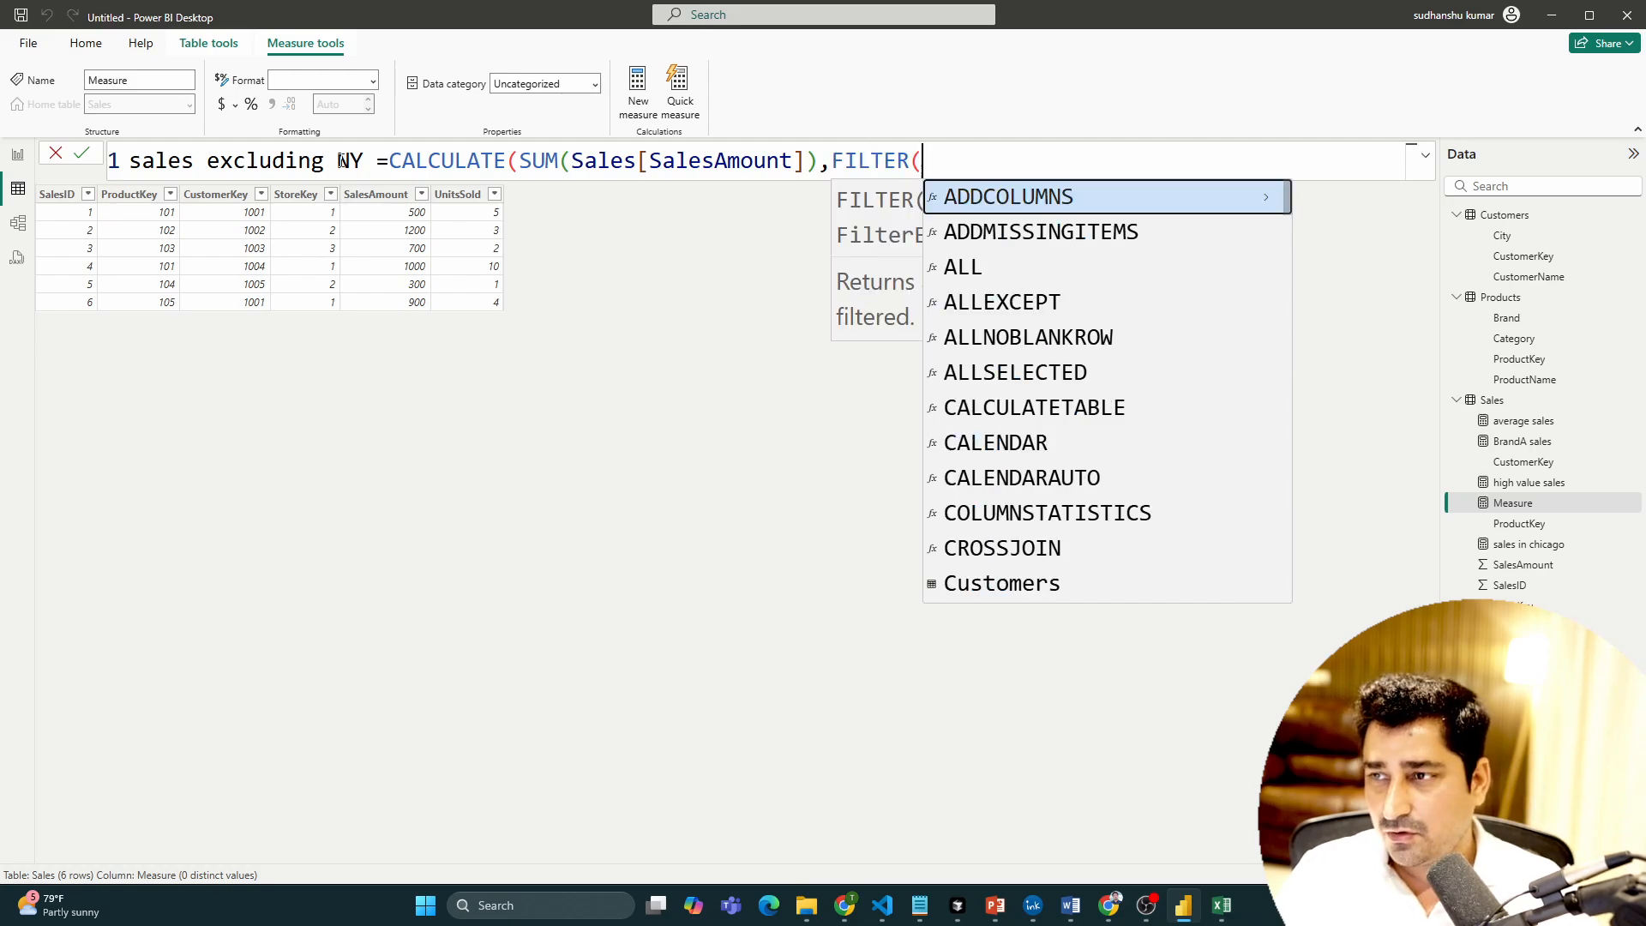
{"action": "type", "text": "all"}
{"action": "key", "text": "Tab"}
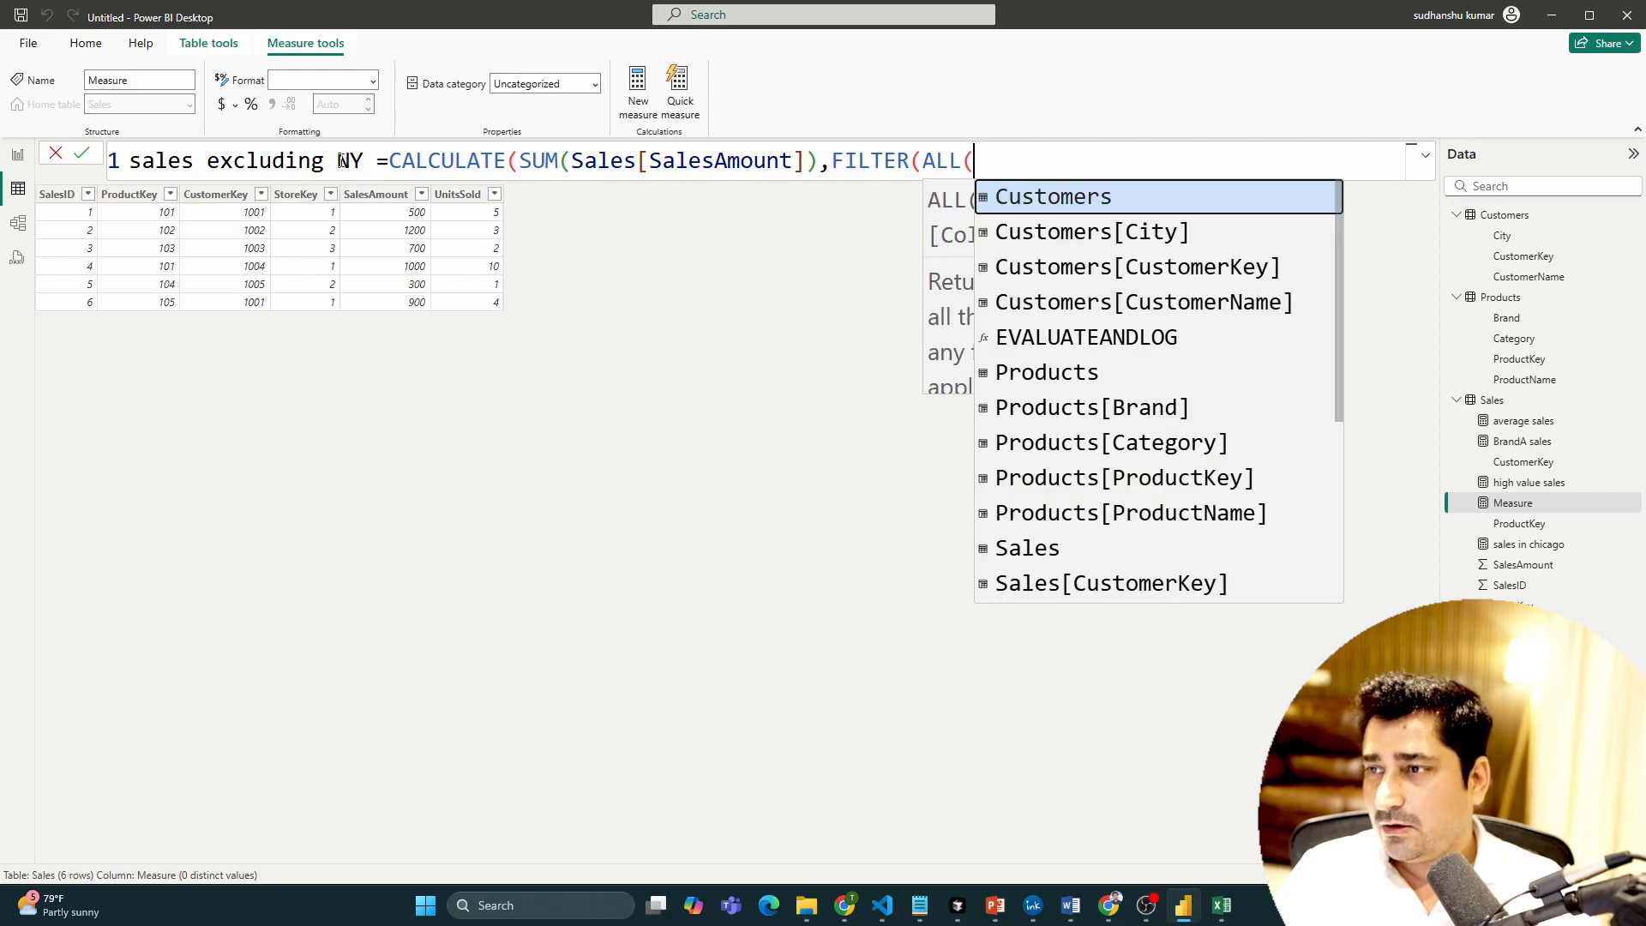
{"action": "key", "text": "Tab"}
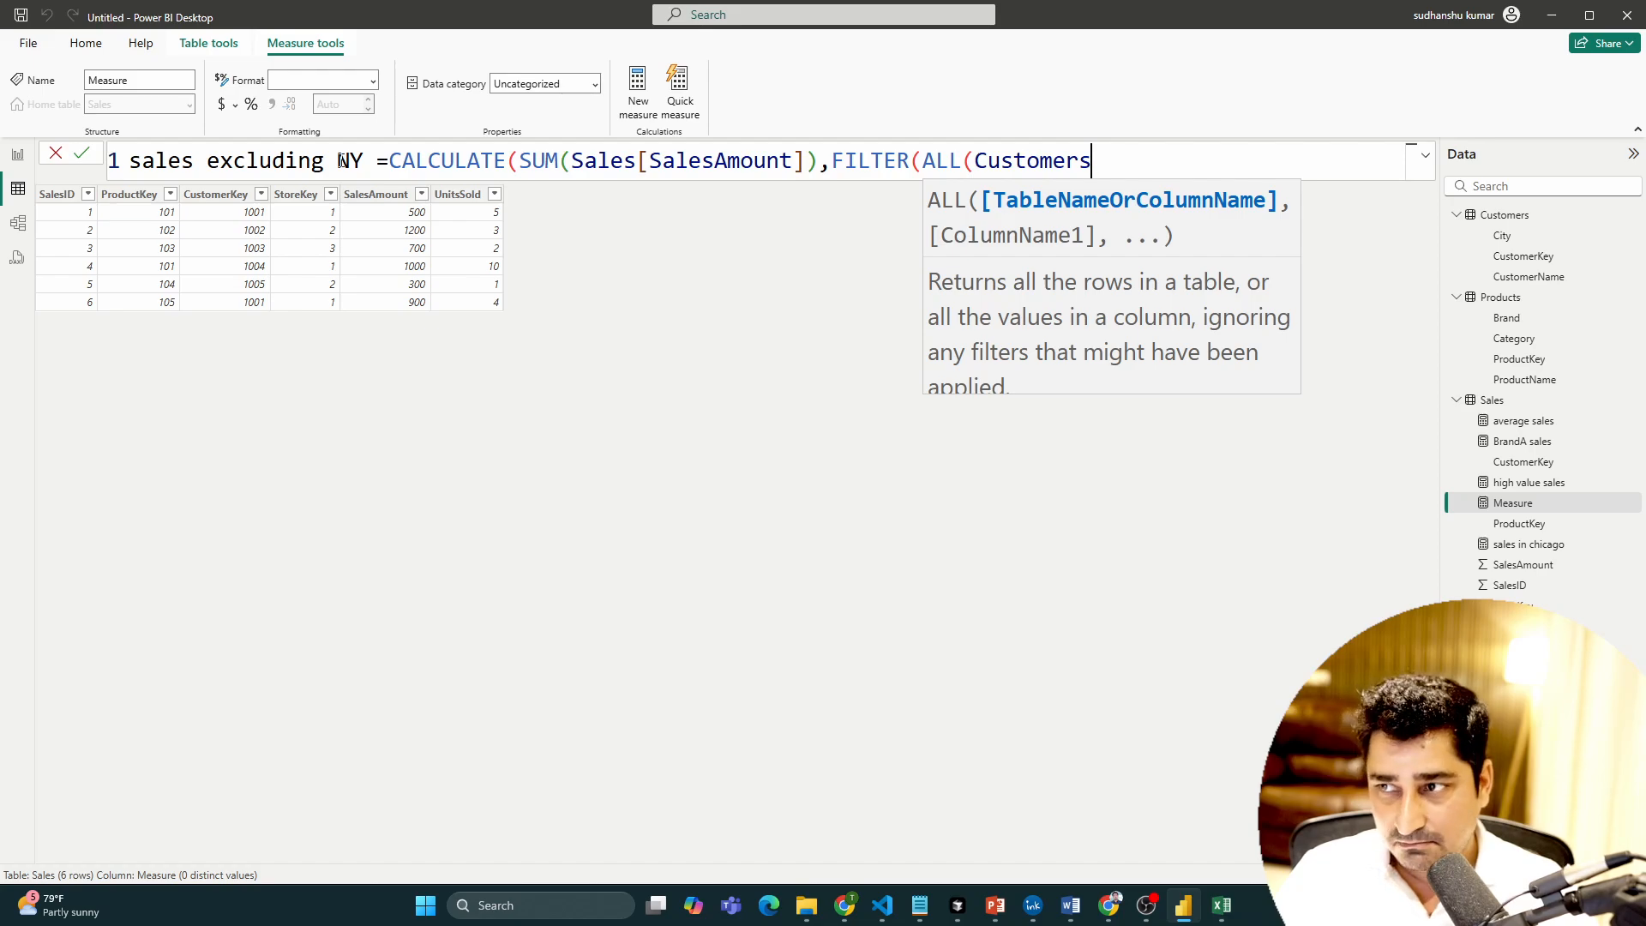
{"action": "type", "text": ")"}
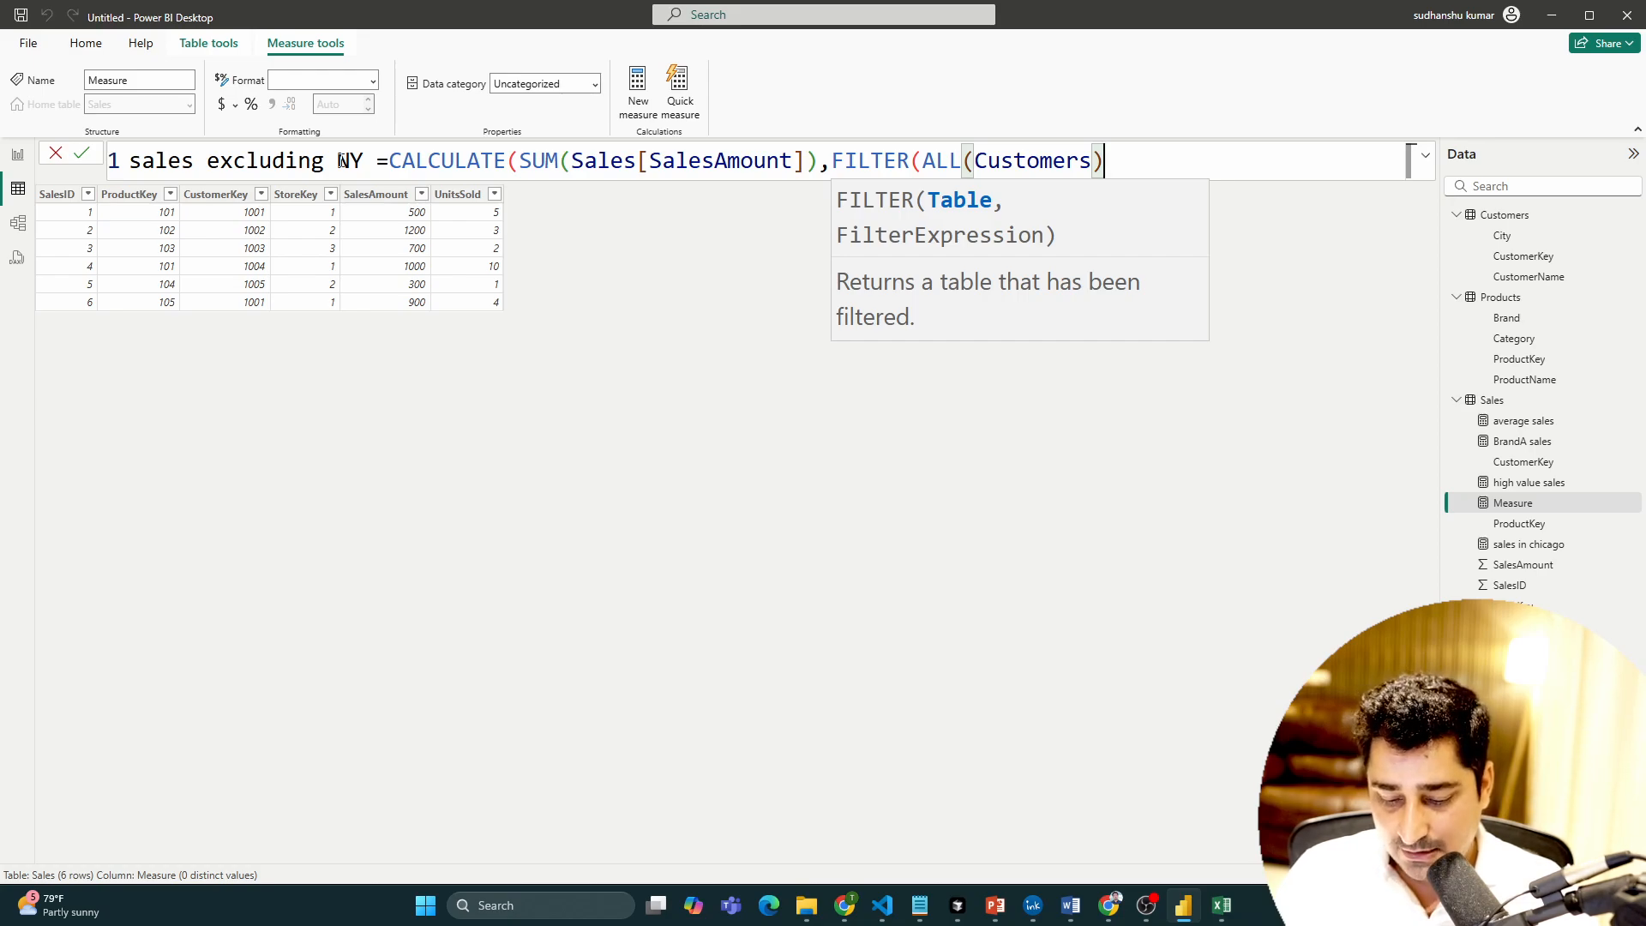
{"action": "type", "text": ","}
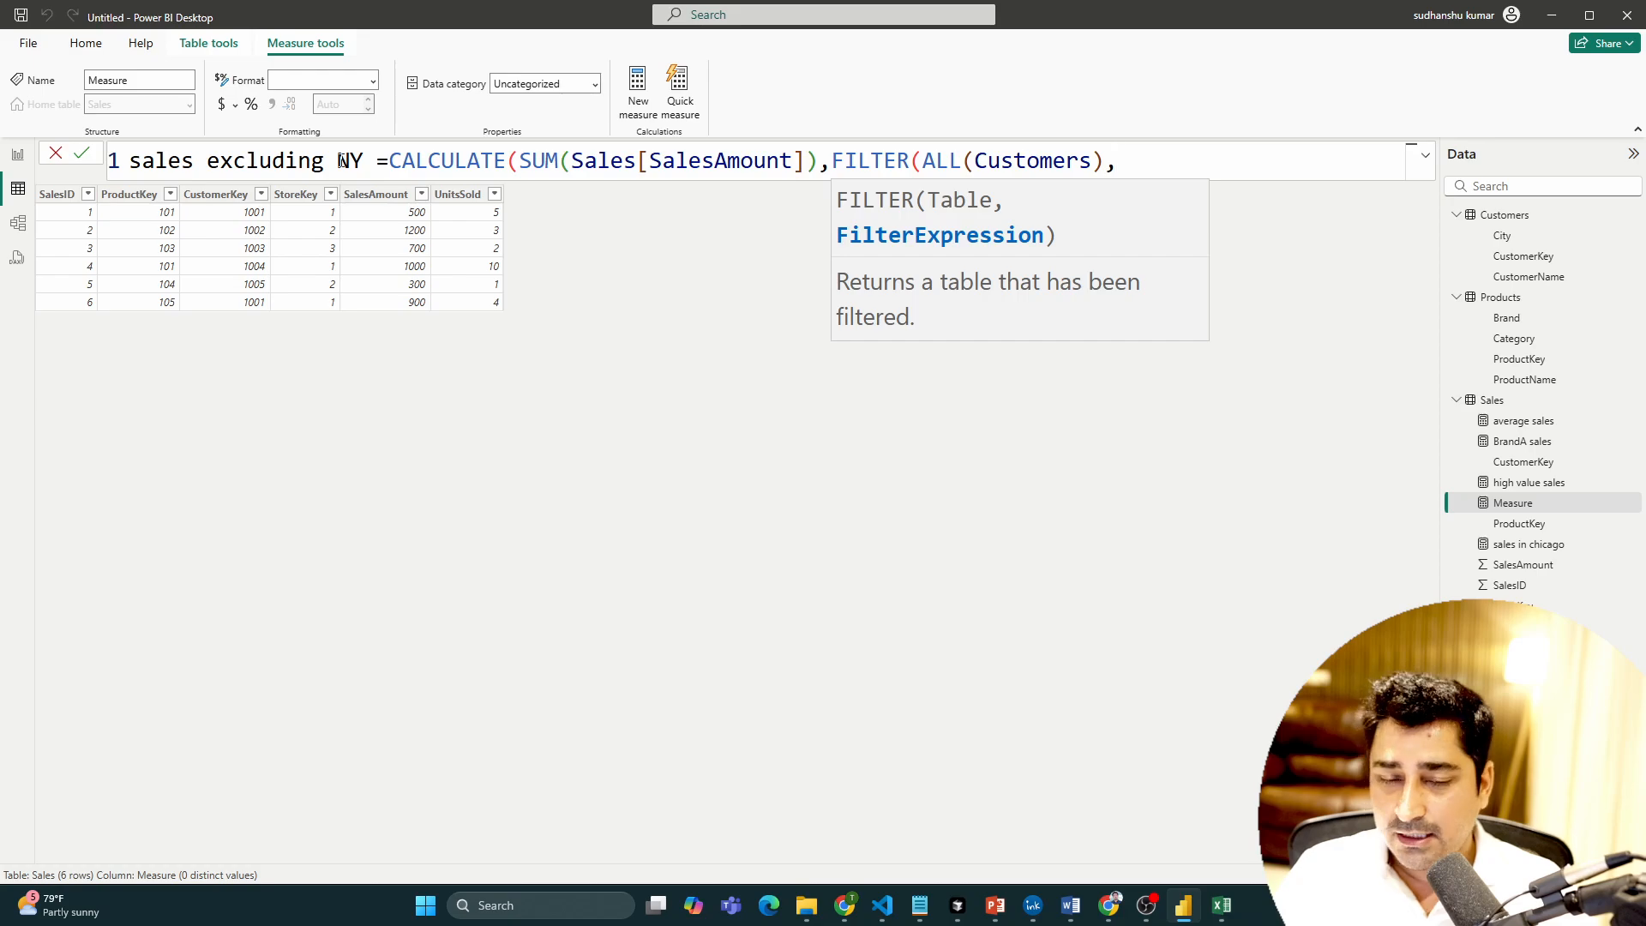
Step: Enter Customers[City]<>"New york" as the FILTER condition
{"action": "type", "text": "cus"}
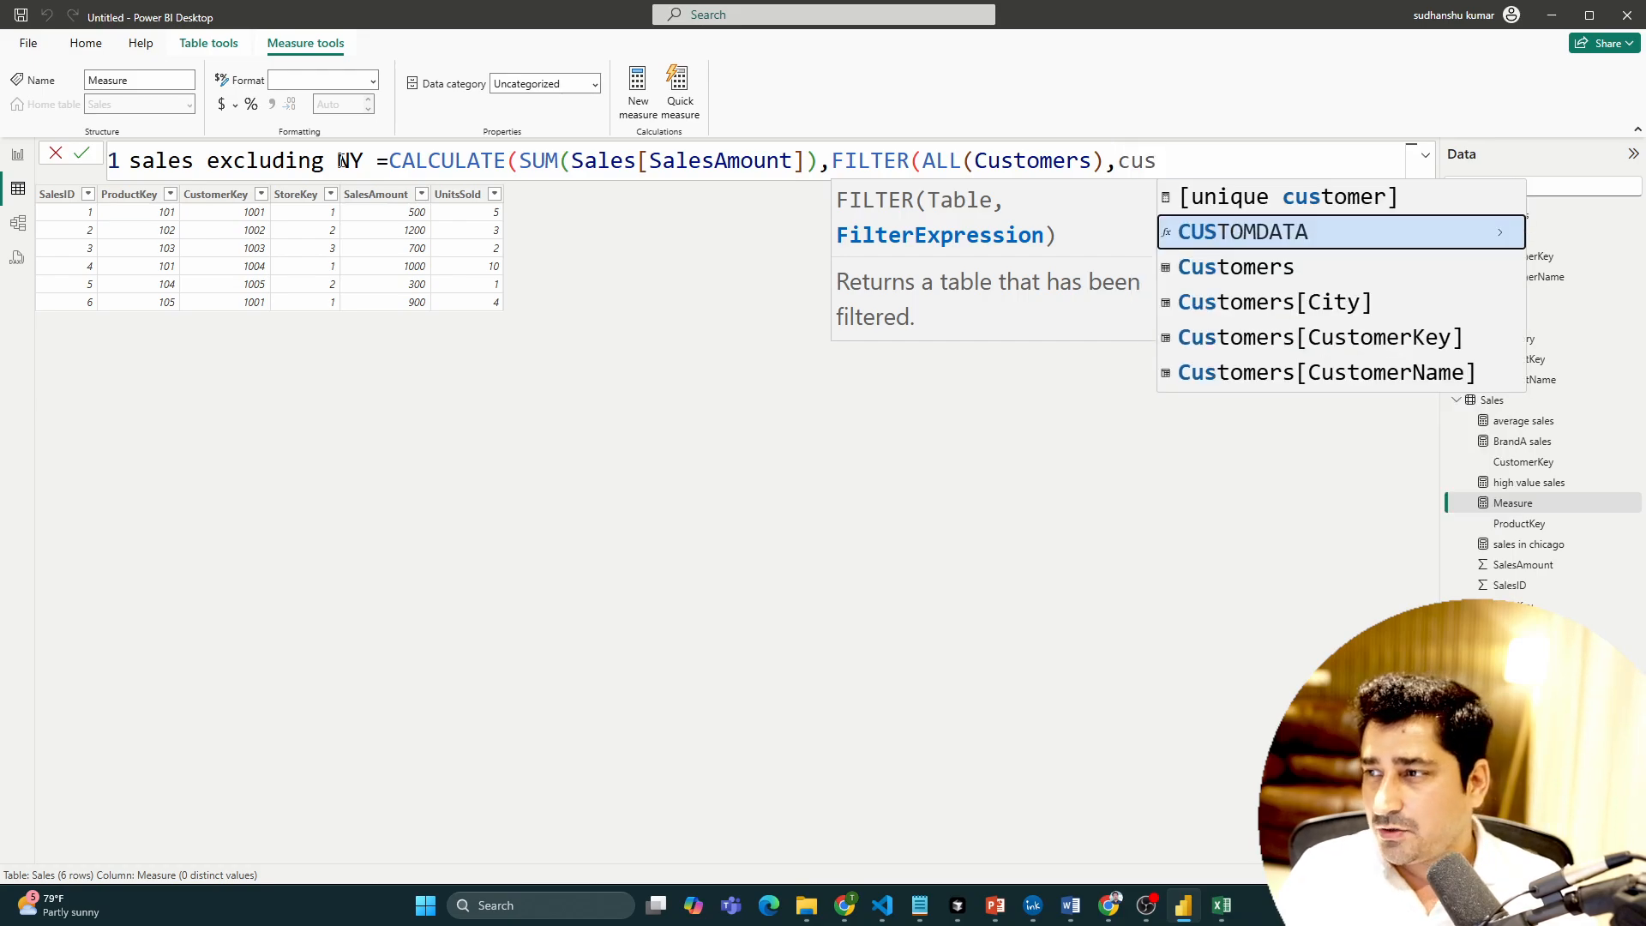
{"action": "key", "text": "Down"}
{"action": "key", "text": "Down"}
{"action": "key", "text": "Tab"}
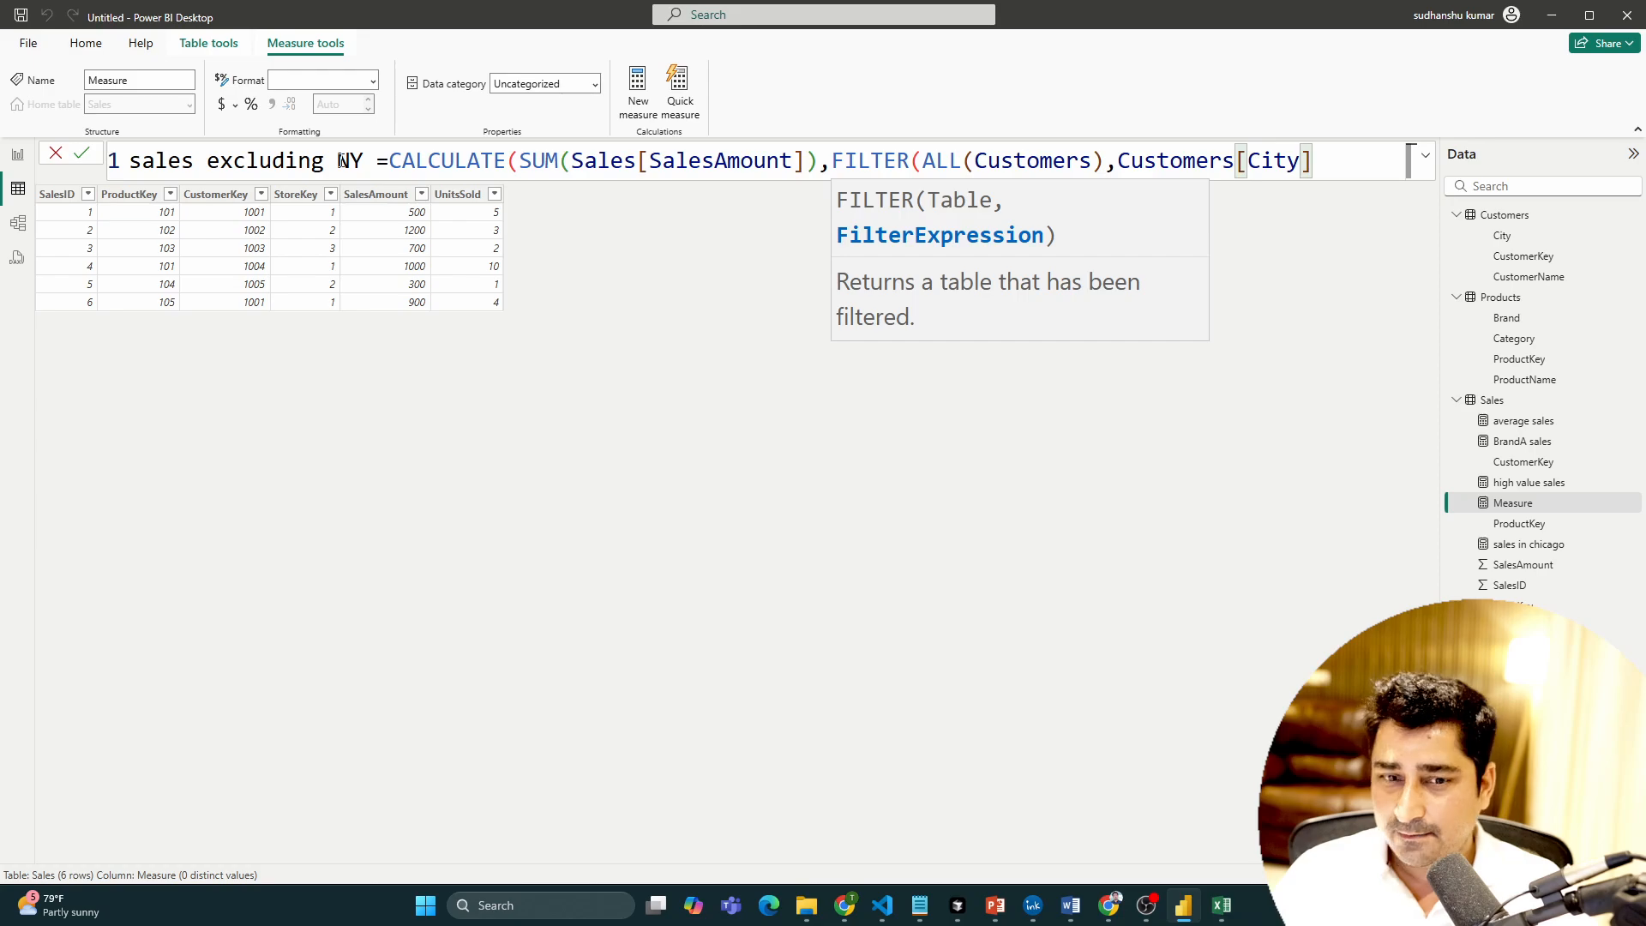
{"action": "type", "text": "<>"}
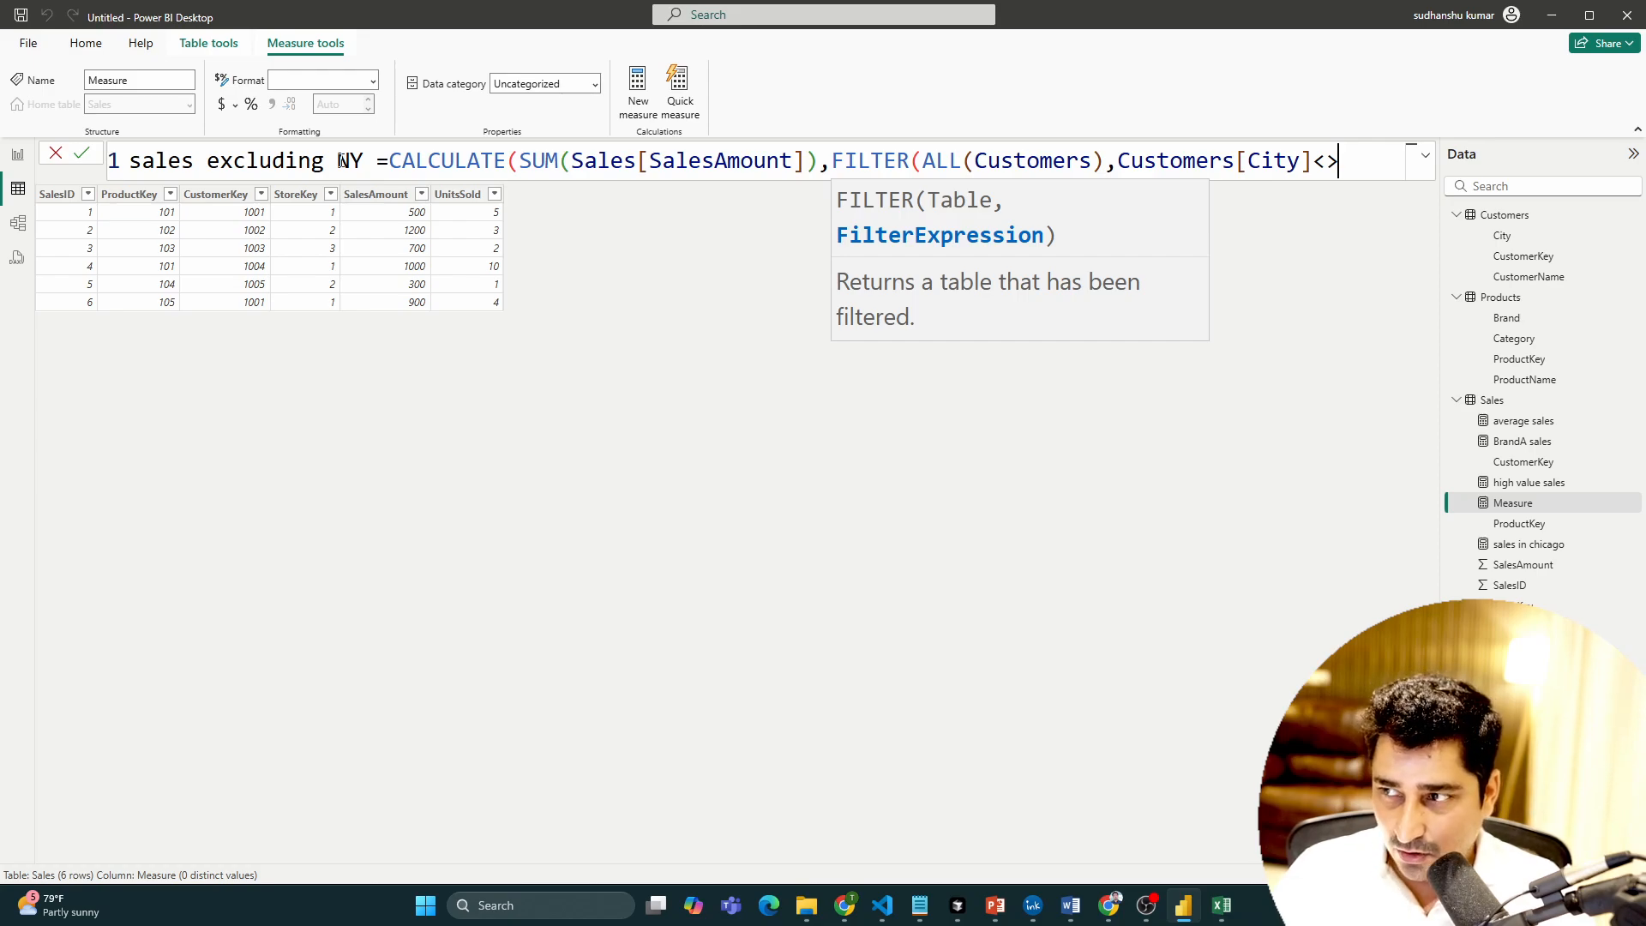
{"action": "type", "text": "\"New"}
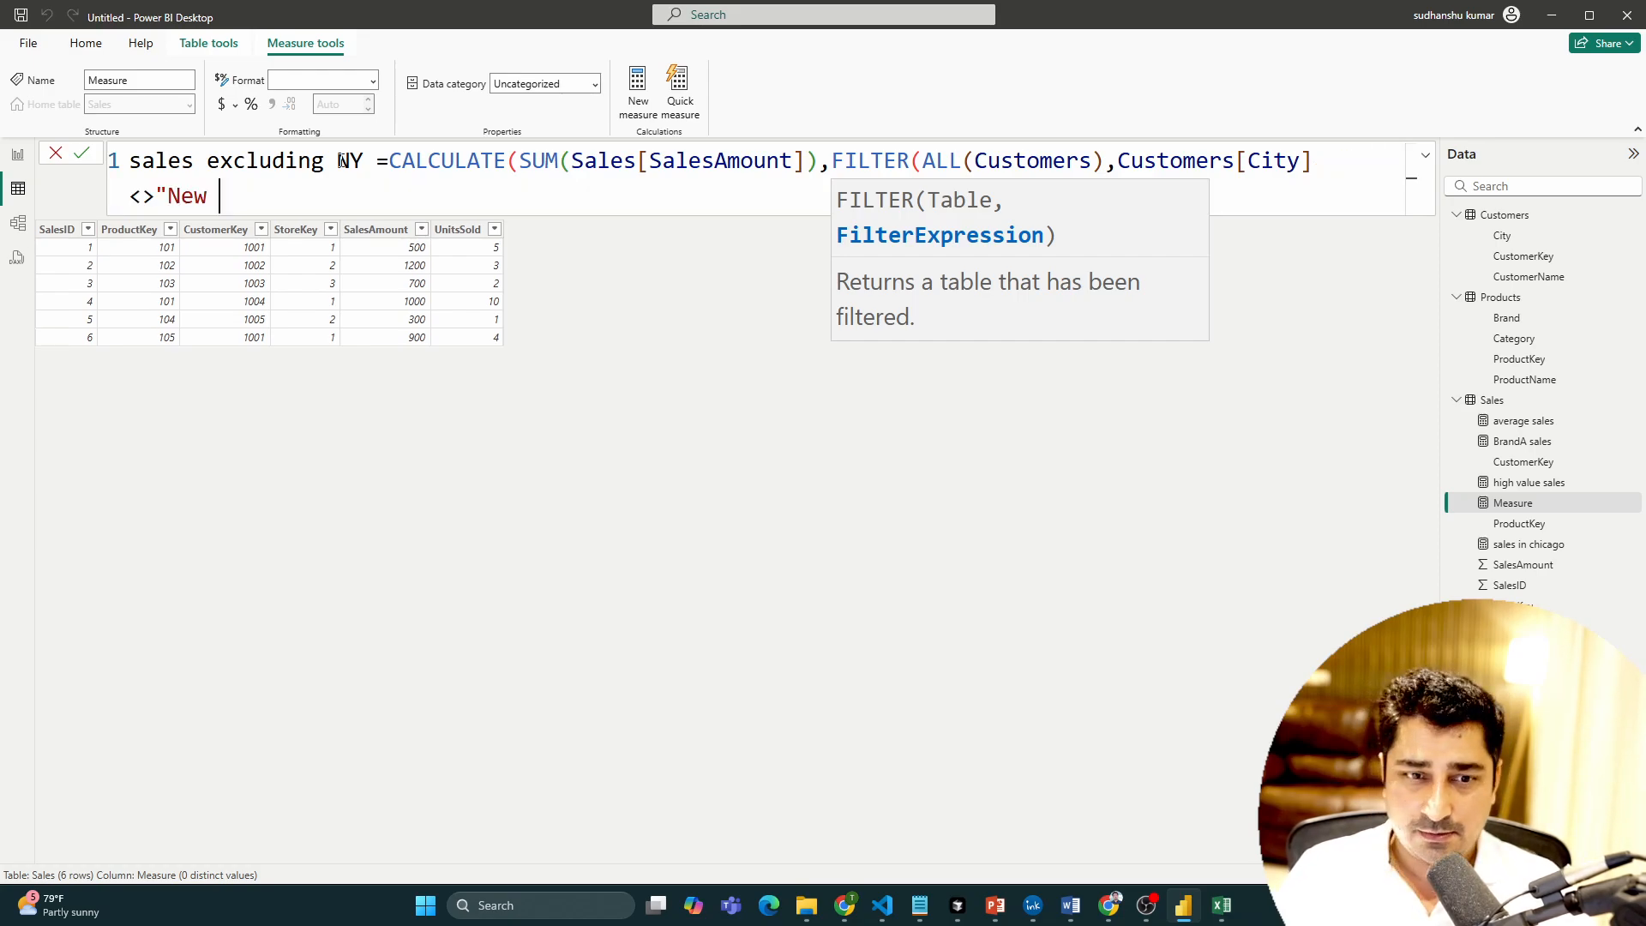
{"action": "type", "text": " you"}
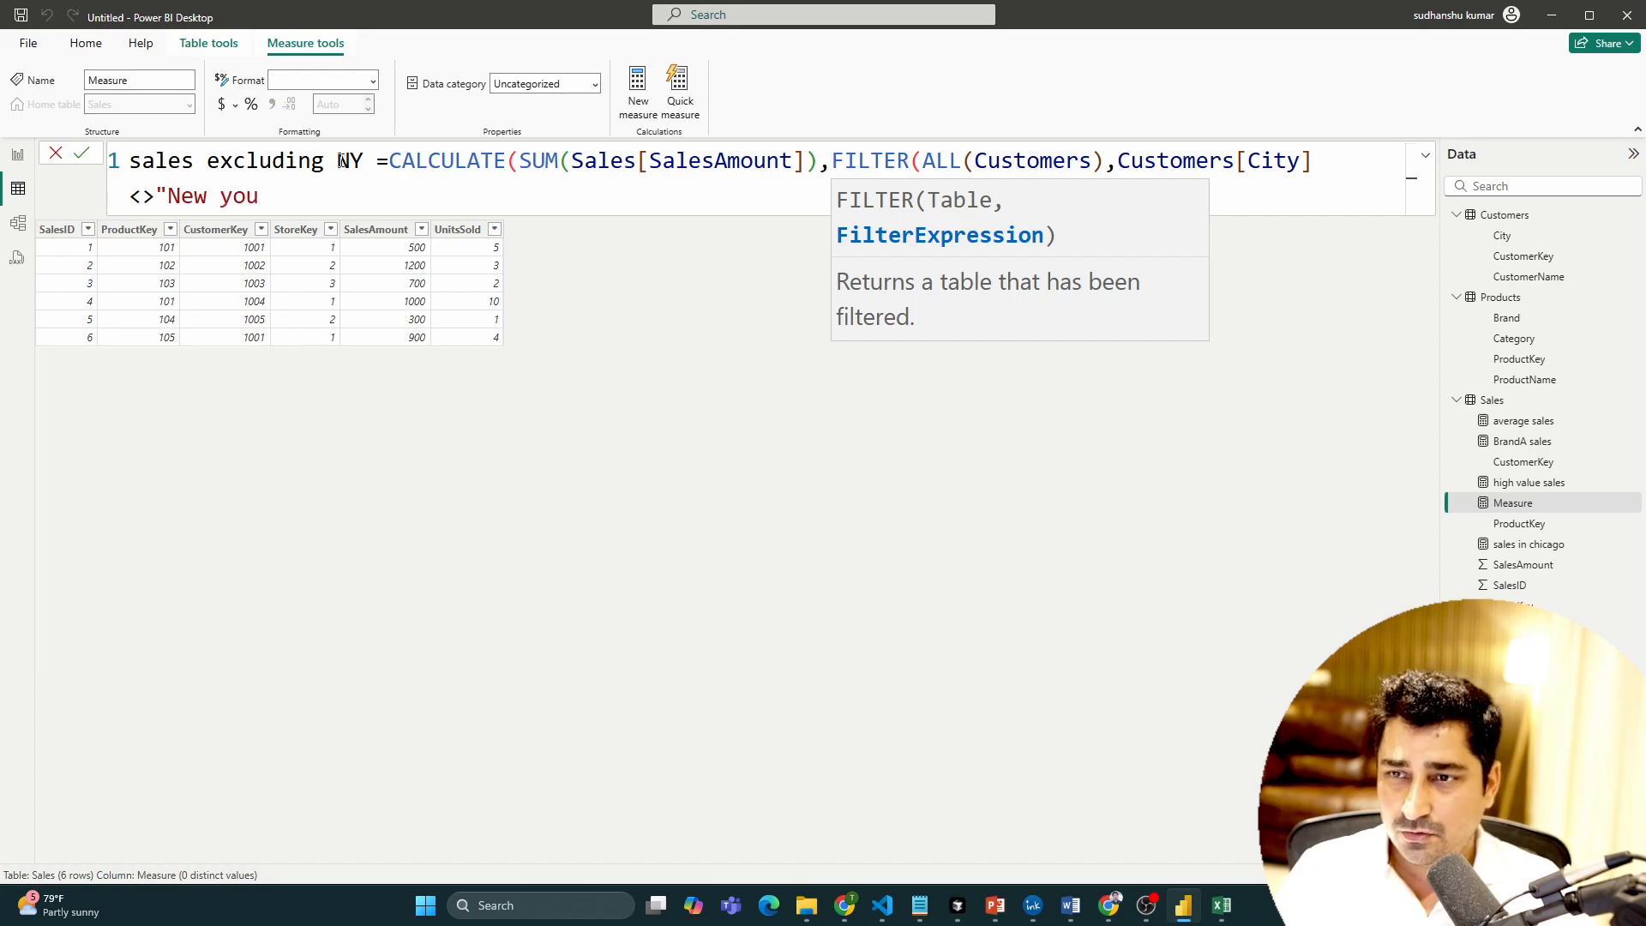
{"action": "key", "text": "BackSpace"}
{"action": "key", "text": "BackSpace"}
{"action": "key", "text": "BackSpace"}
{"action": "type", "text": "YORK"}
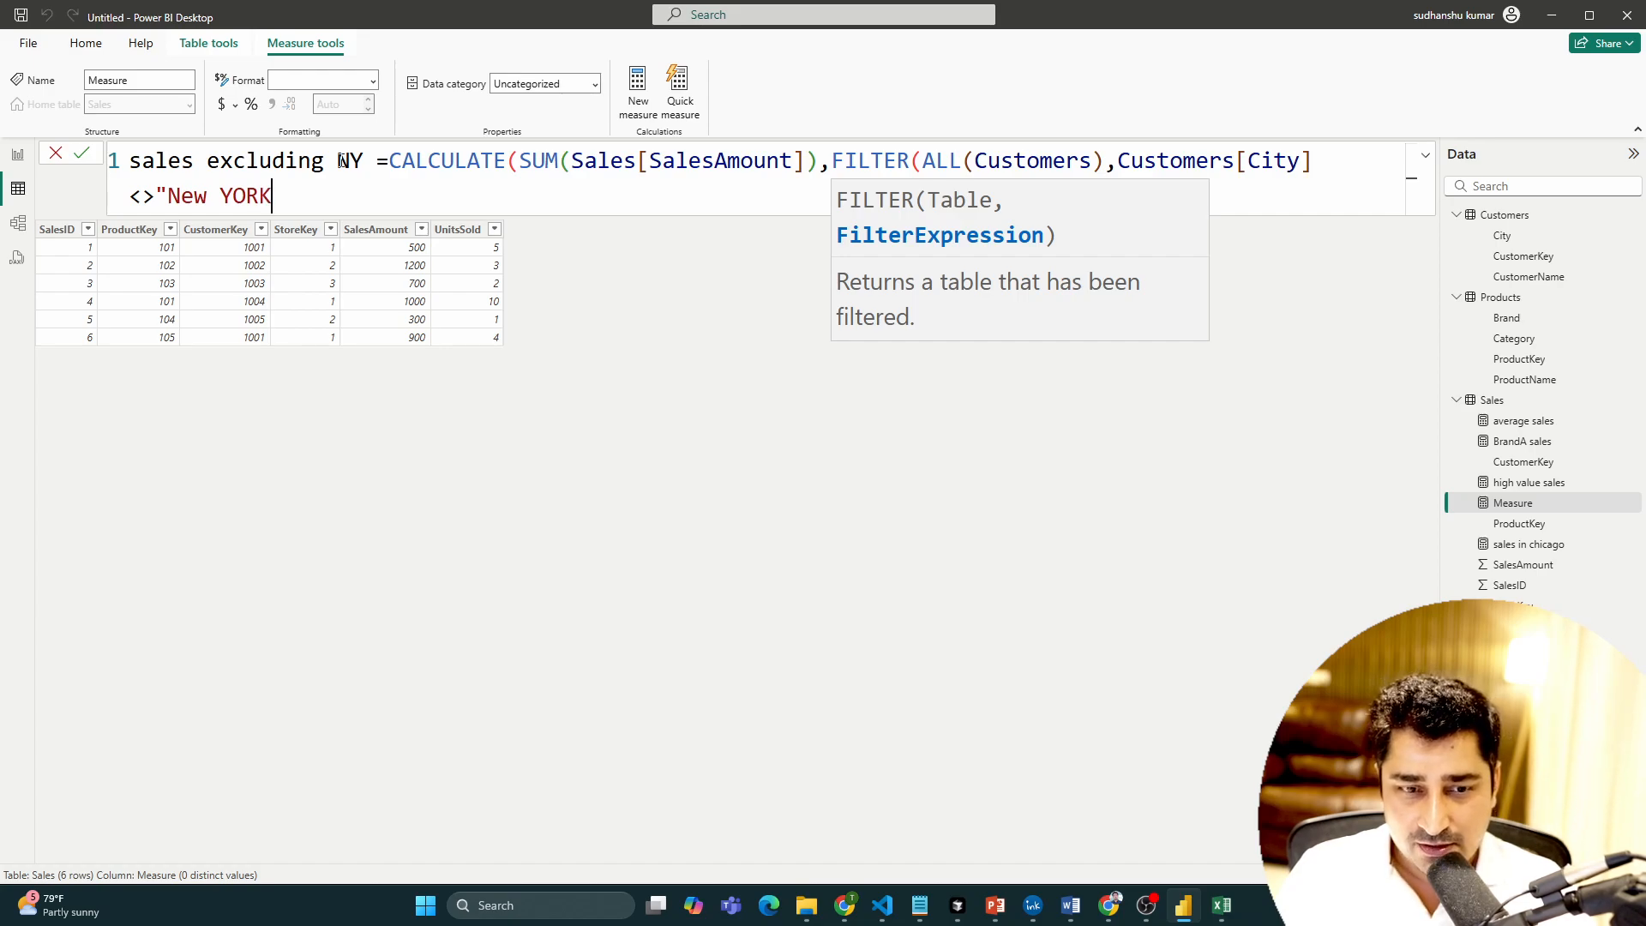
{"action": "key", "text": "BackSpace"}
{"action": "key", "text": "BackSpace"}
{"action": "key", "text": "BackSpace"}
{"action": "key", "text": "BackSpace"}
{"action": "type", "text": "yo"}
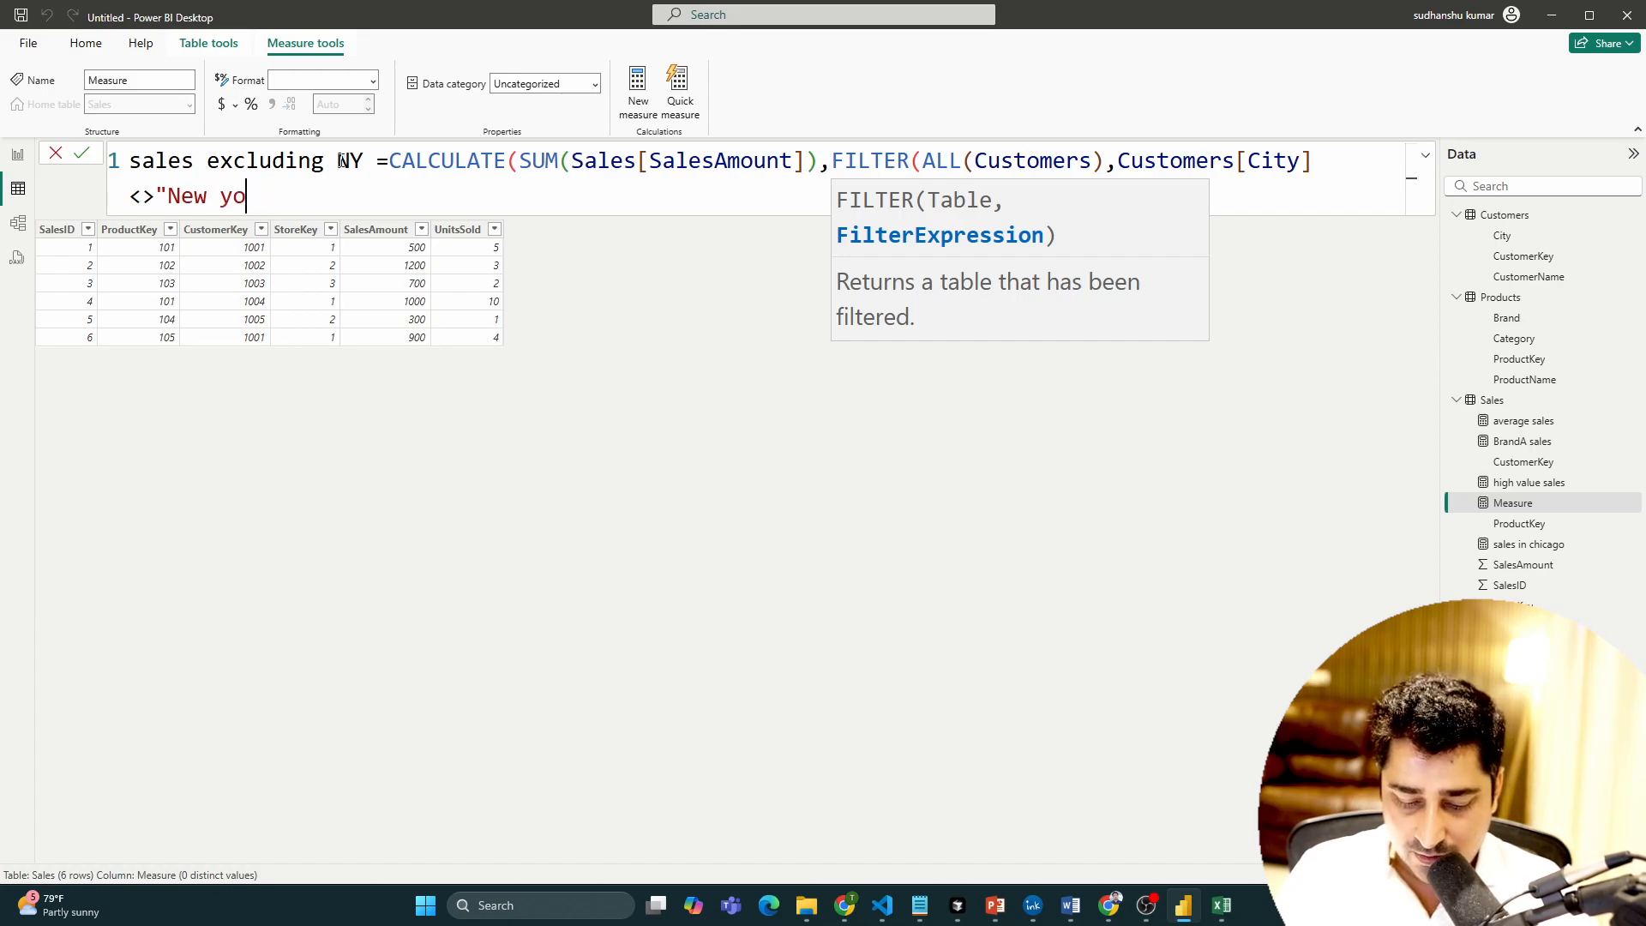
{"action": "type", "text": "rk\""}
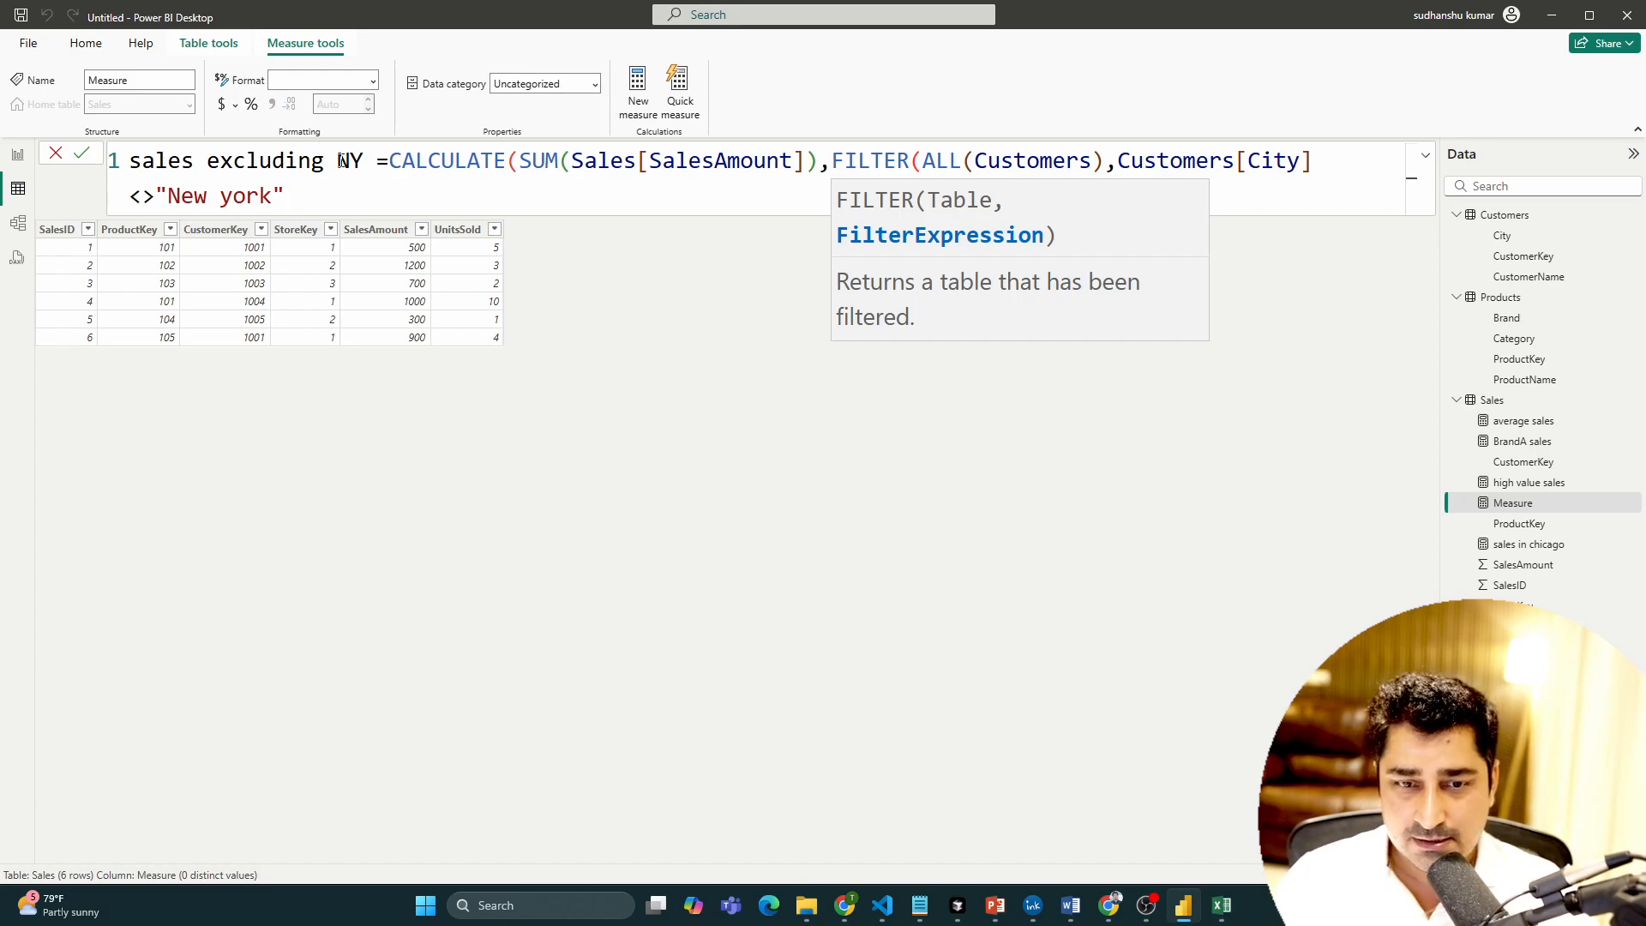
Step: Correct the city in the condition to "New York", close the FILTER and CALCULATE functions and commit the measure
{"action": "key", "text": "Left"}
{"action": "key", "text": "Left"}
{"action": "key", "text": "Left"}
{"action": "key", "text": "Left"}
{"action": "key", "text": "Left"}
{"action": "key", "text": "ctrl+shift+Right"}
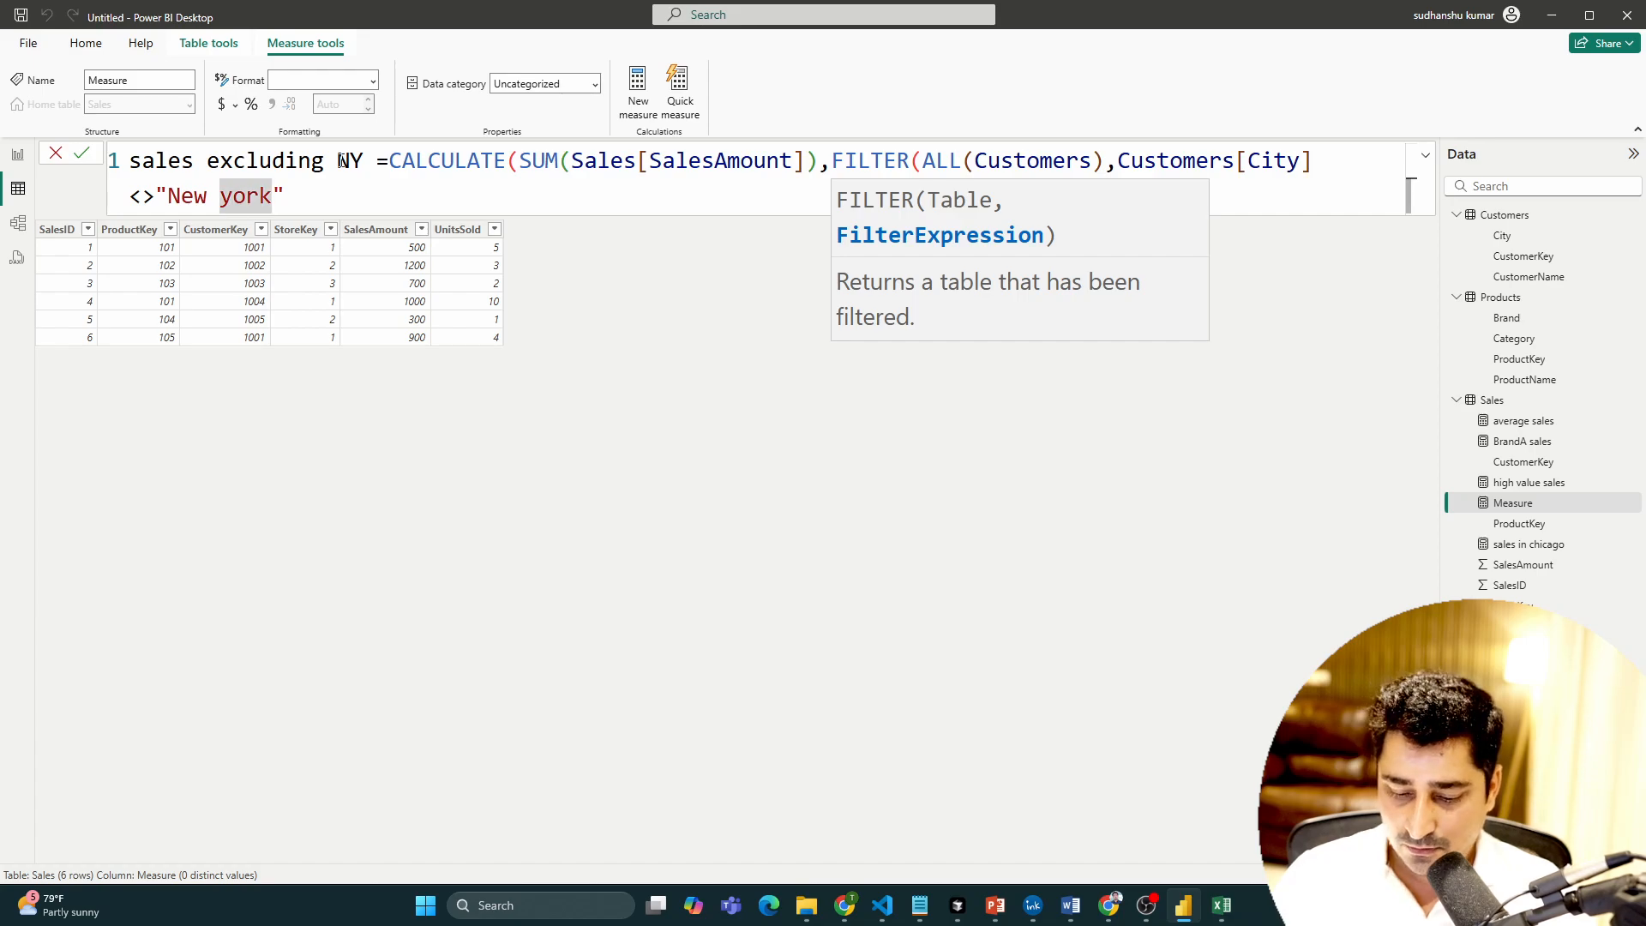
{"action": "key", "text": "Delete"}
{"action": "type", "text": "Y"}
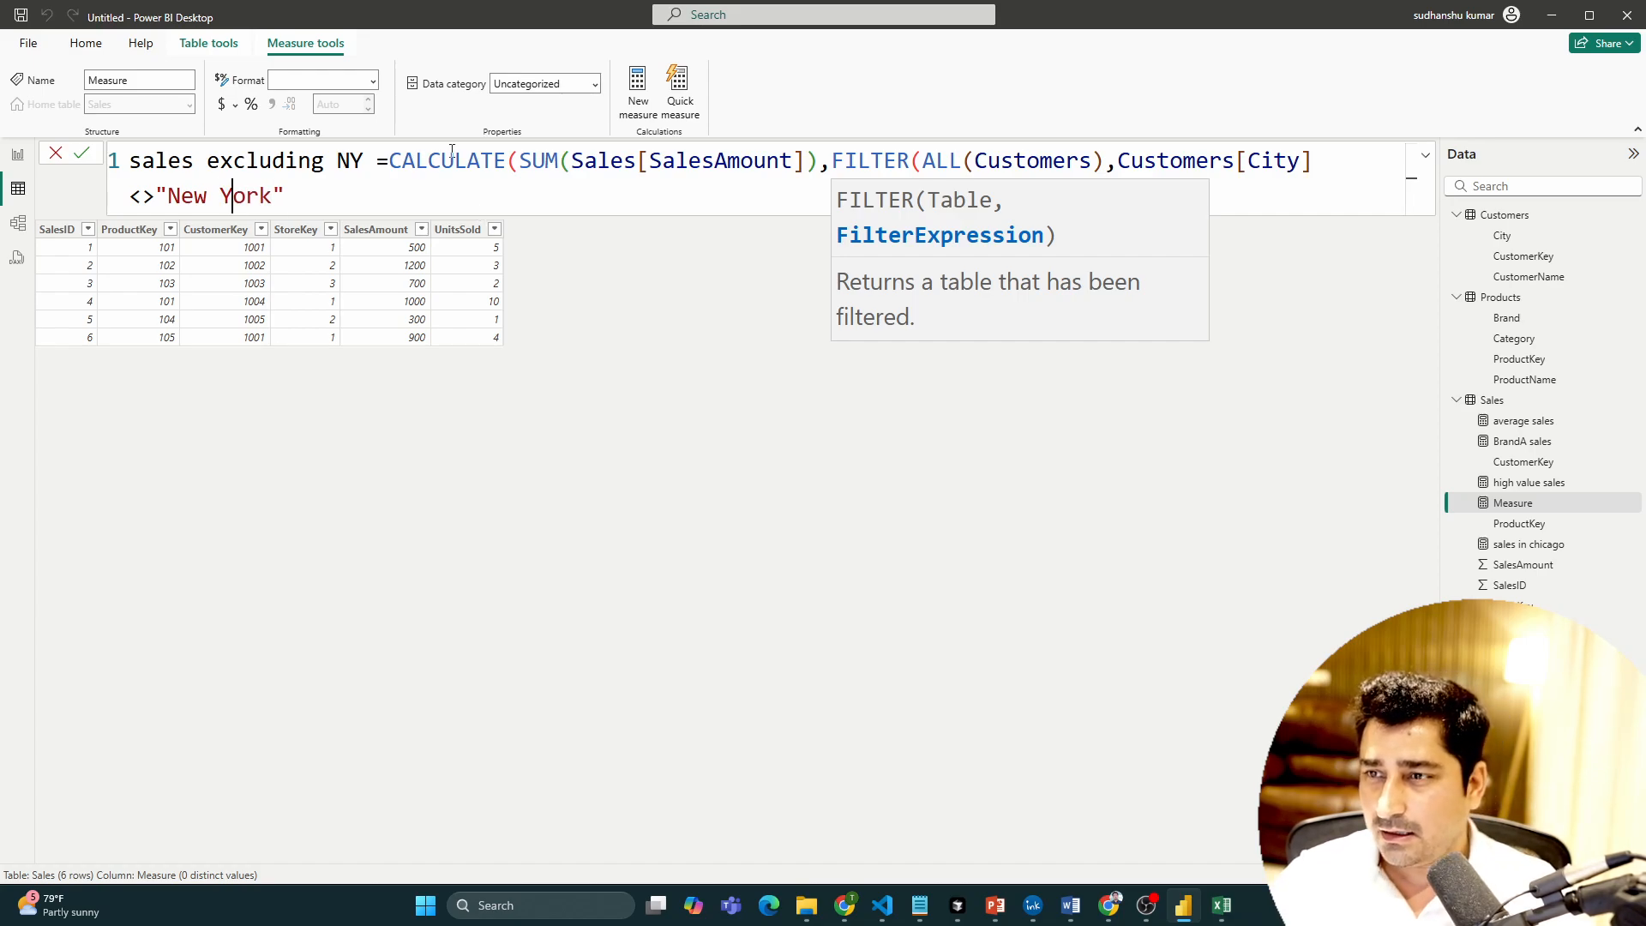
{"action": "left_click", "coordinate": [504, 194]}
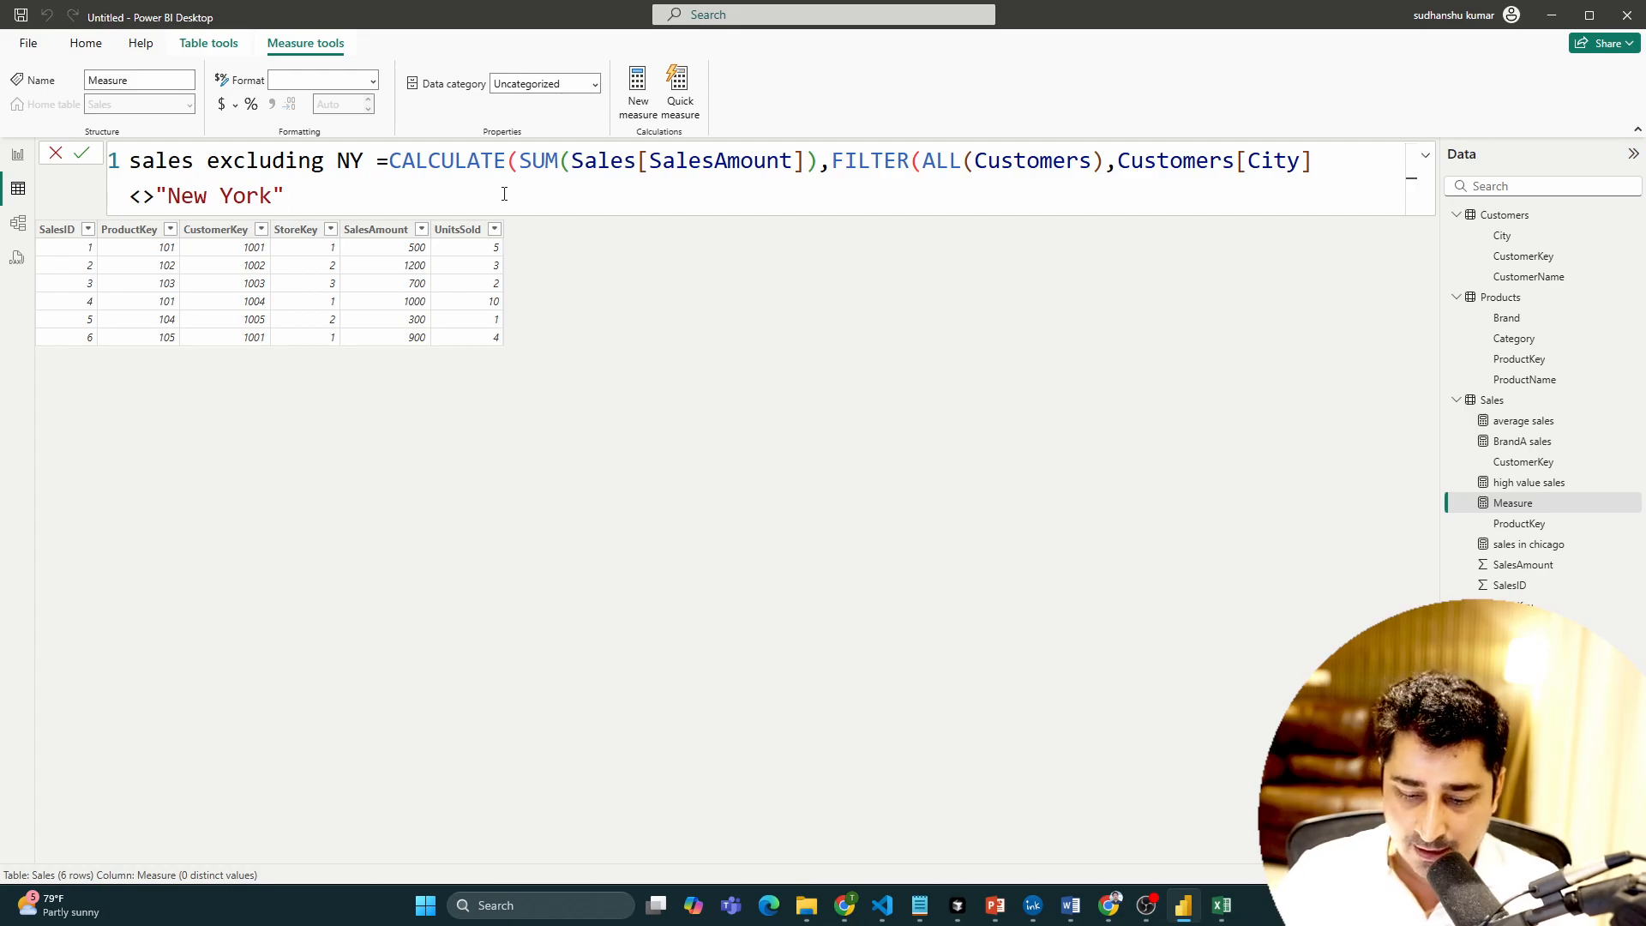
{"action": "type", "text": "))"}
{"action": "key", "text": "Return"}
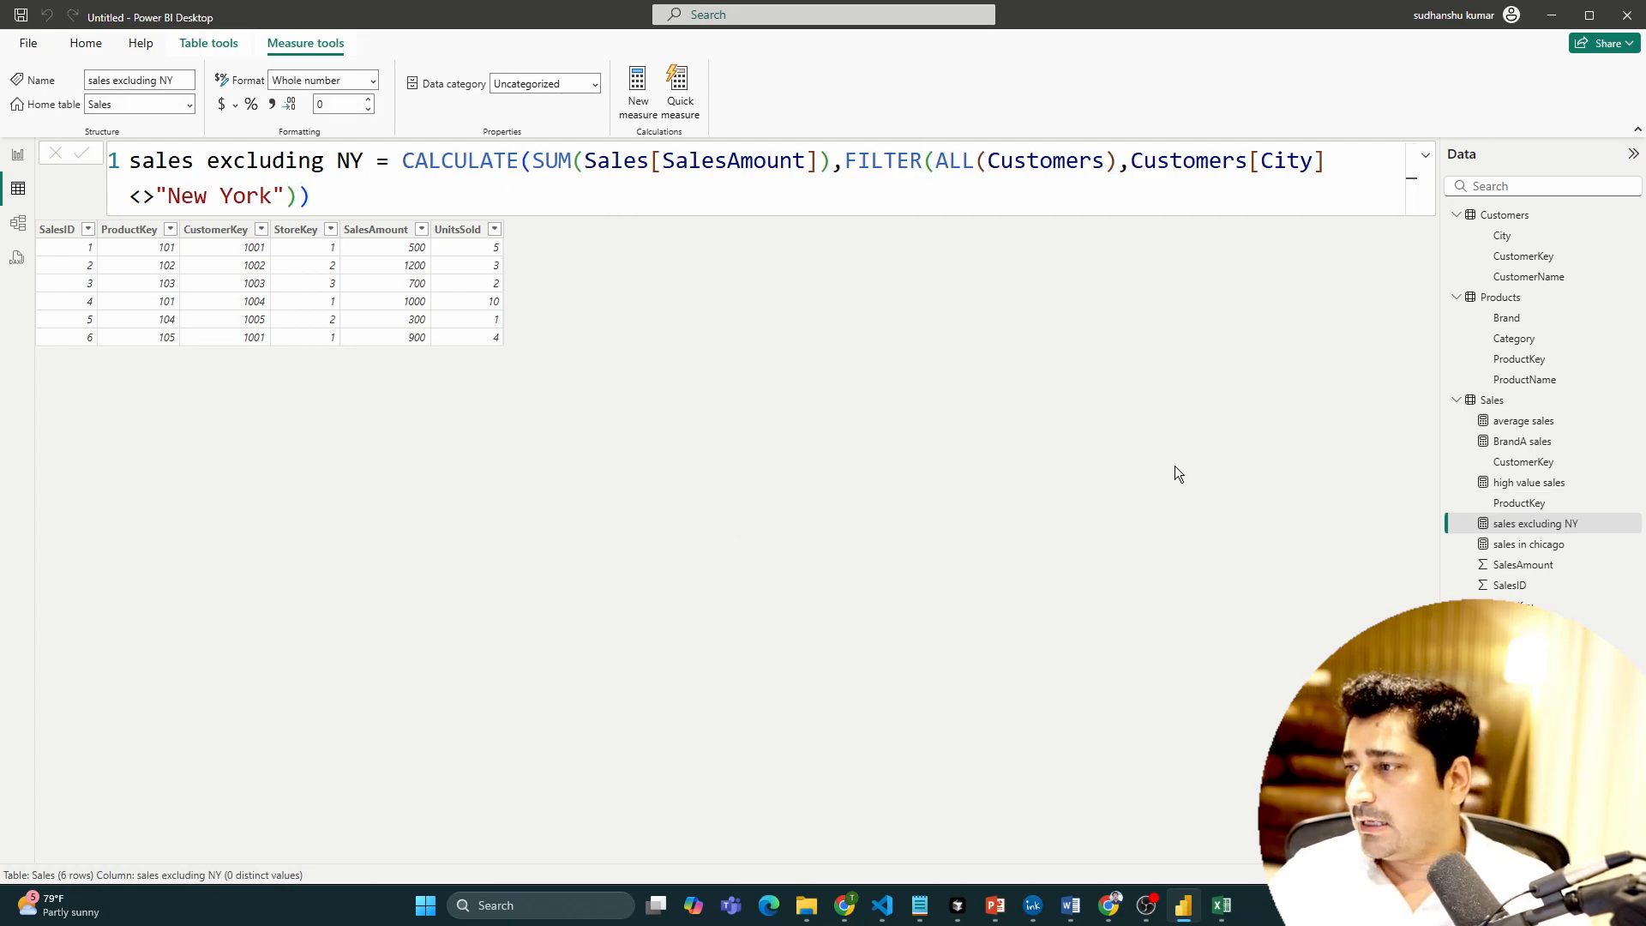
Step: Add a card for the sales excluding NY measure to the report page, beside the total sales ignoring filters card
{"action": "left_click", "coordinate": [18, 154]}
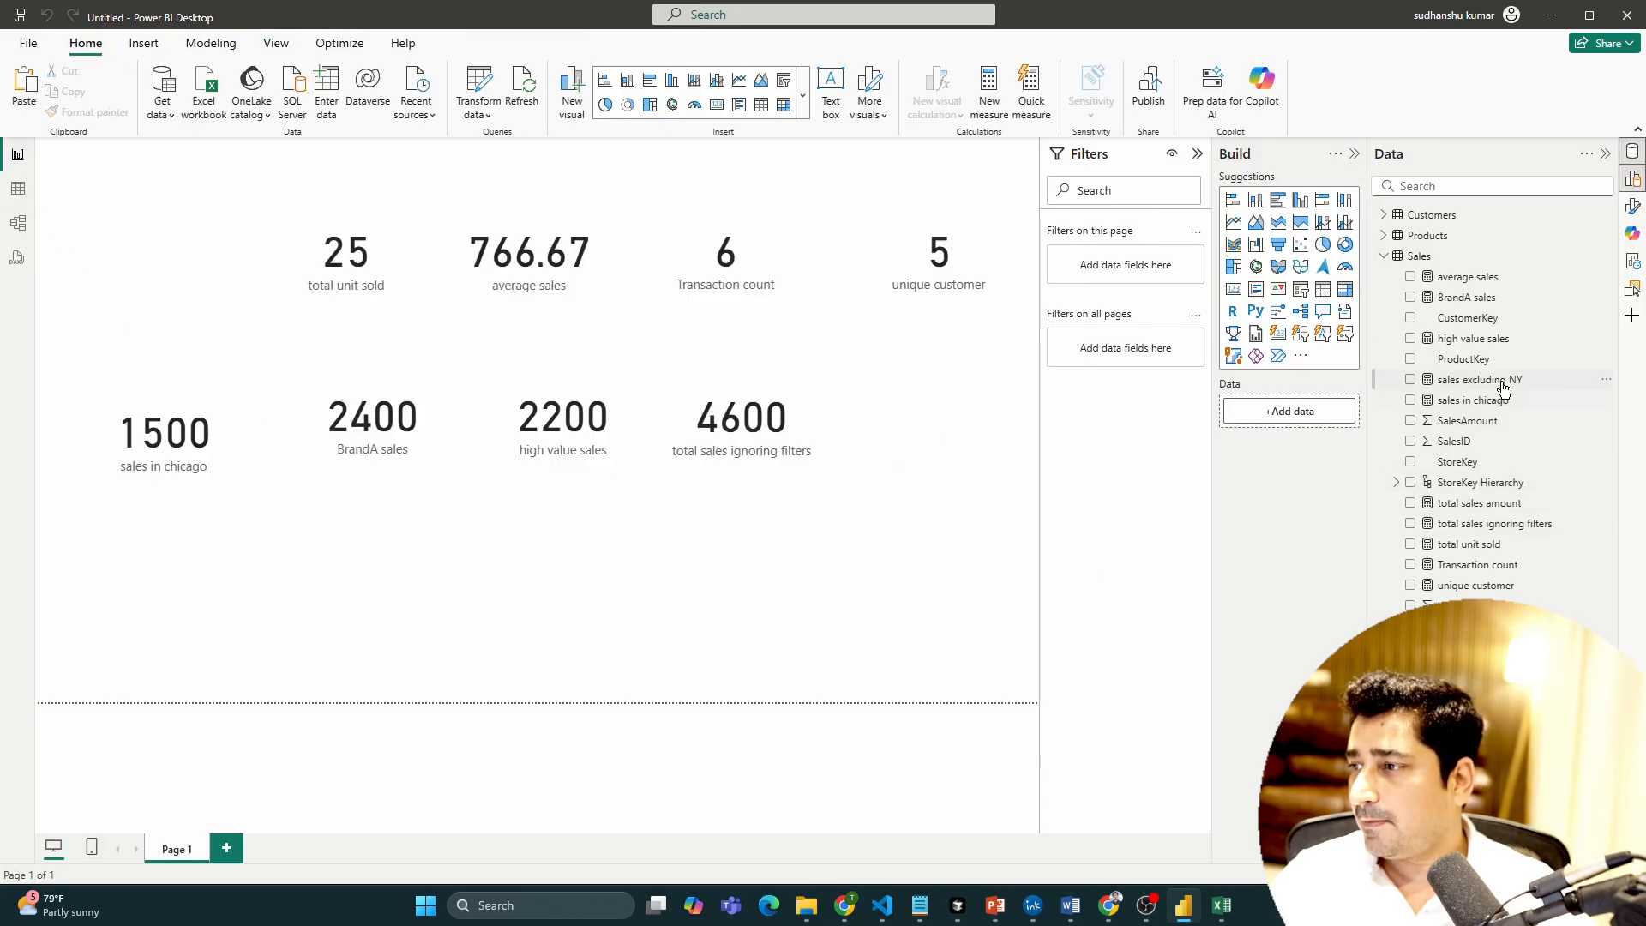
{"action": "left_click_drag", "start_coordinate": [1502, 387], "coordinate": [985, 404]}
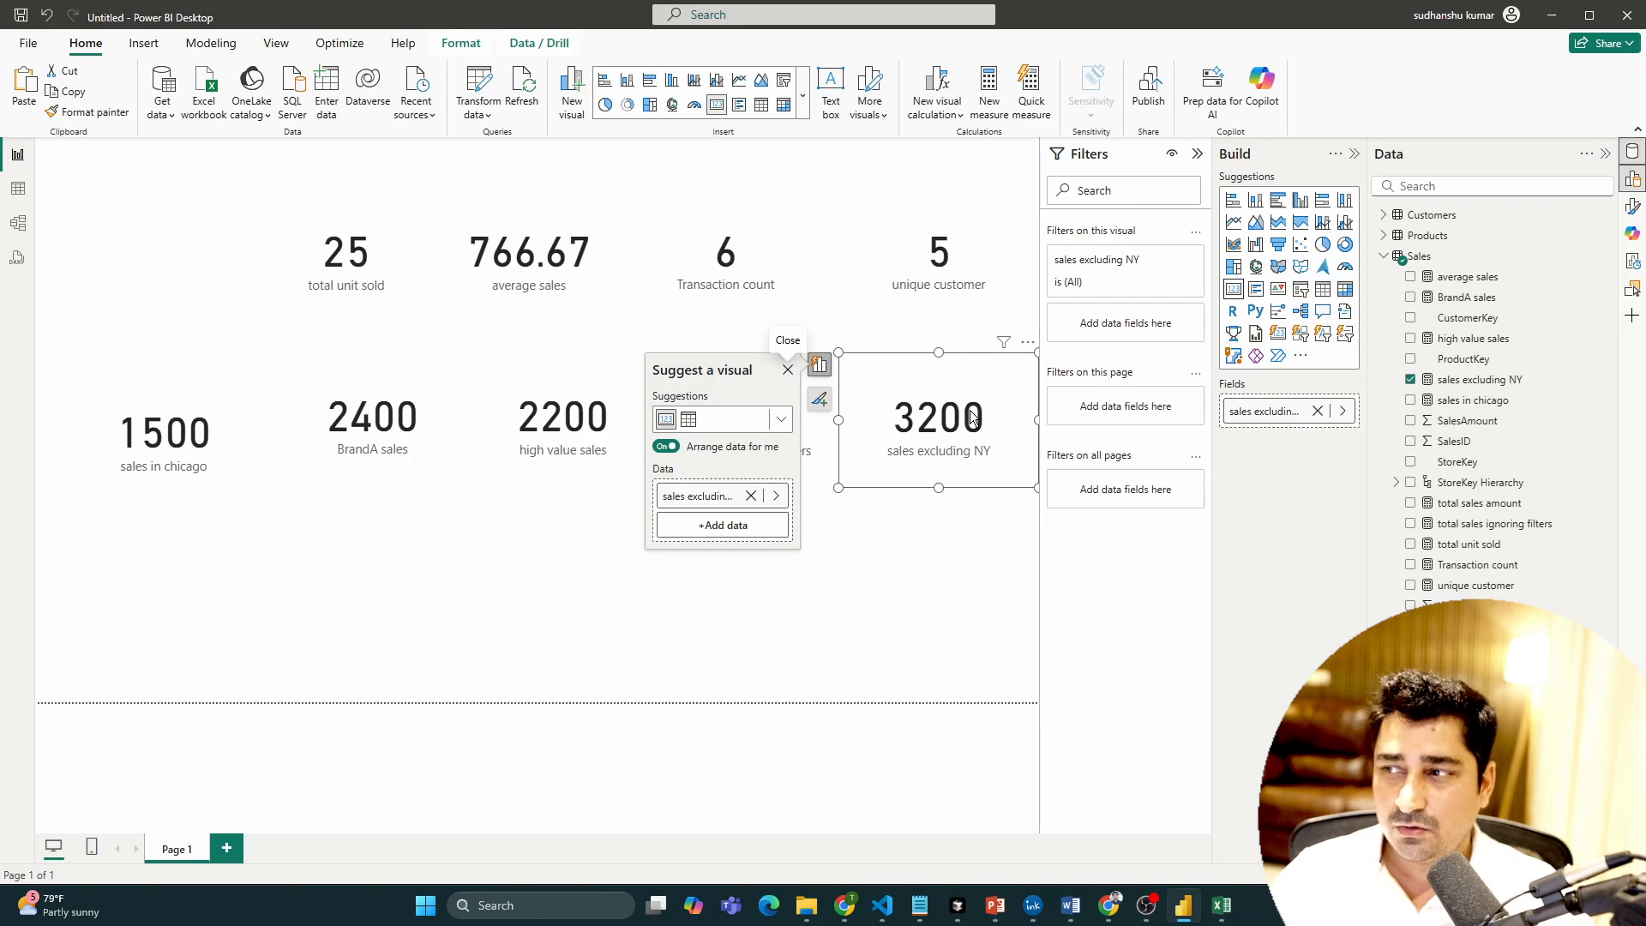
{"action": "left_click", "coordinate": [940, 551]}
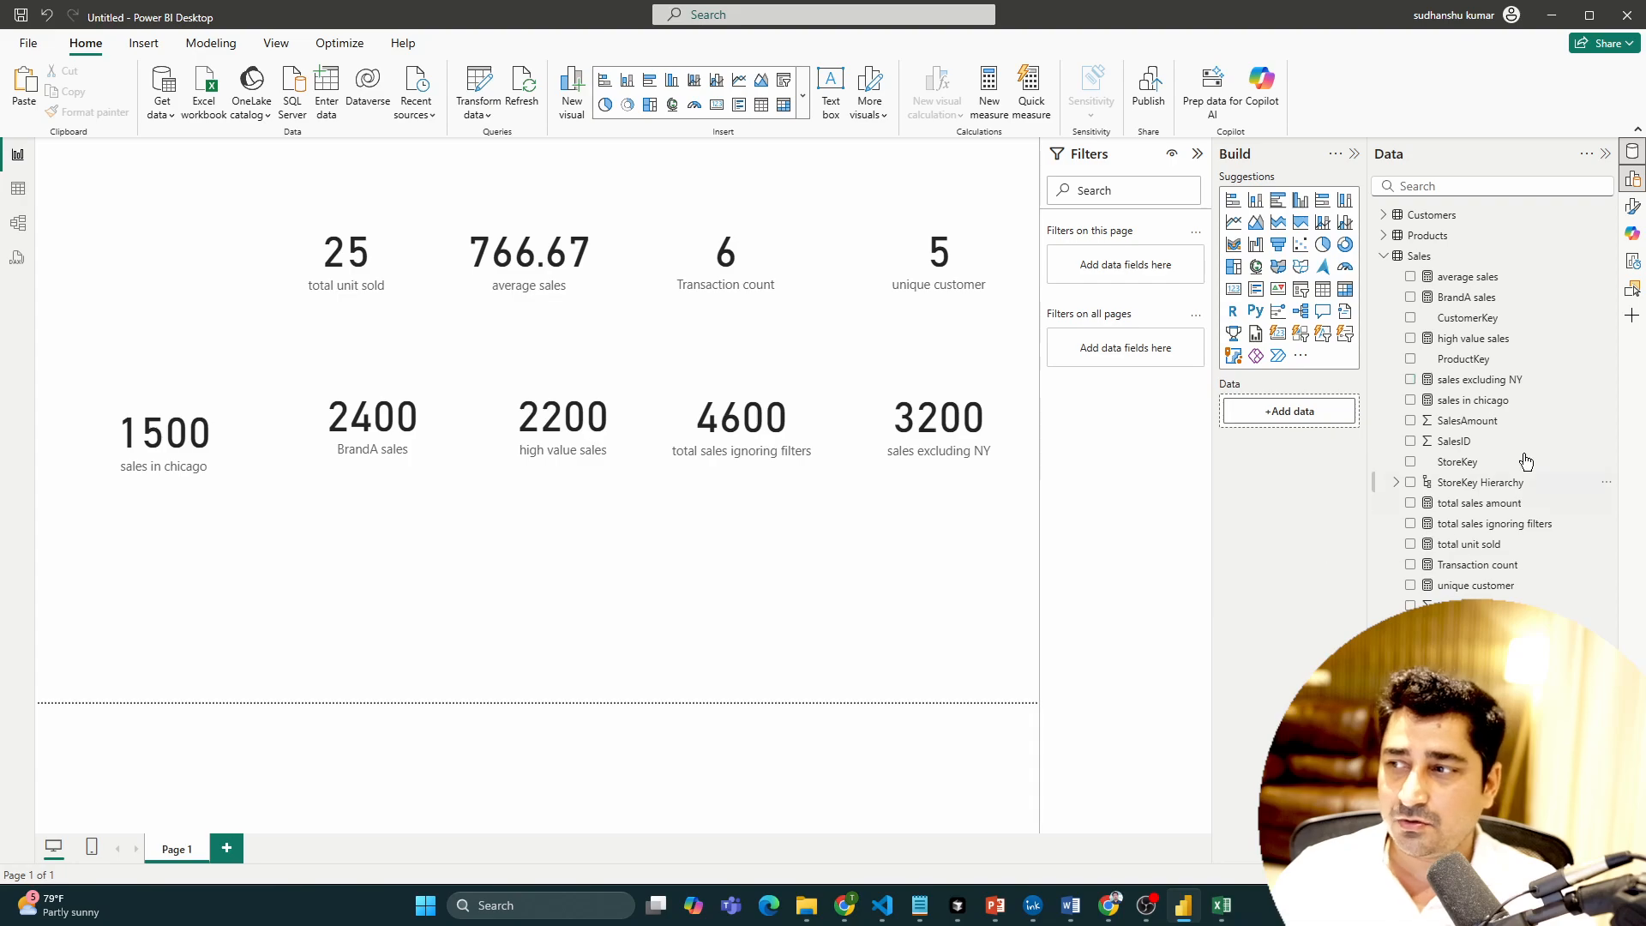
Step: Show the sales excluding NY measure in the table view and examine its SUM expression and FILTER argument
{"action": "left_click", "coordinate": [17, 189]}
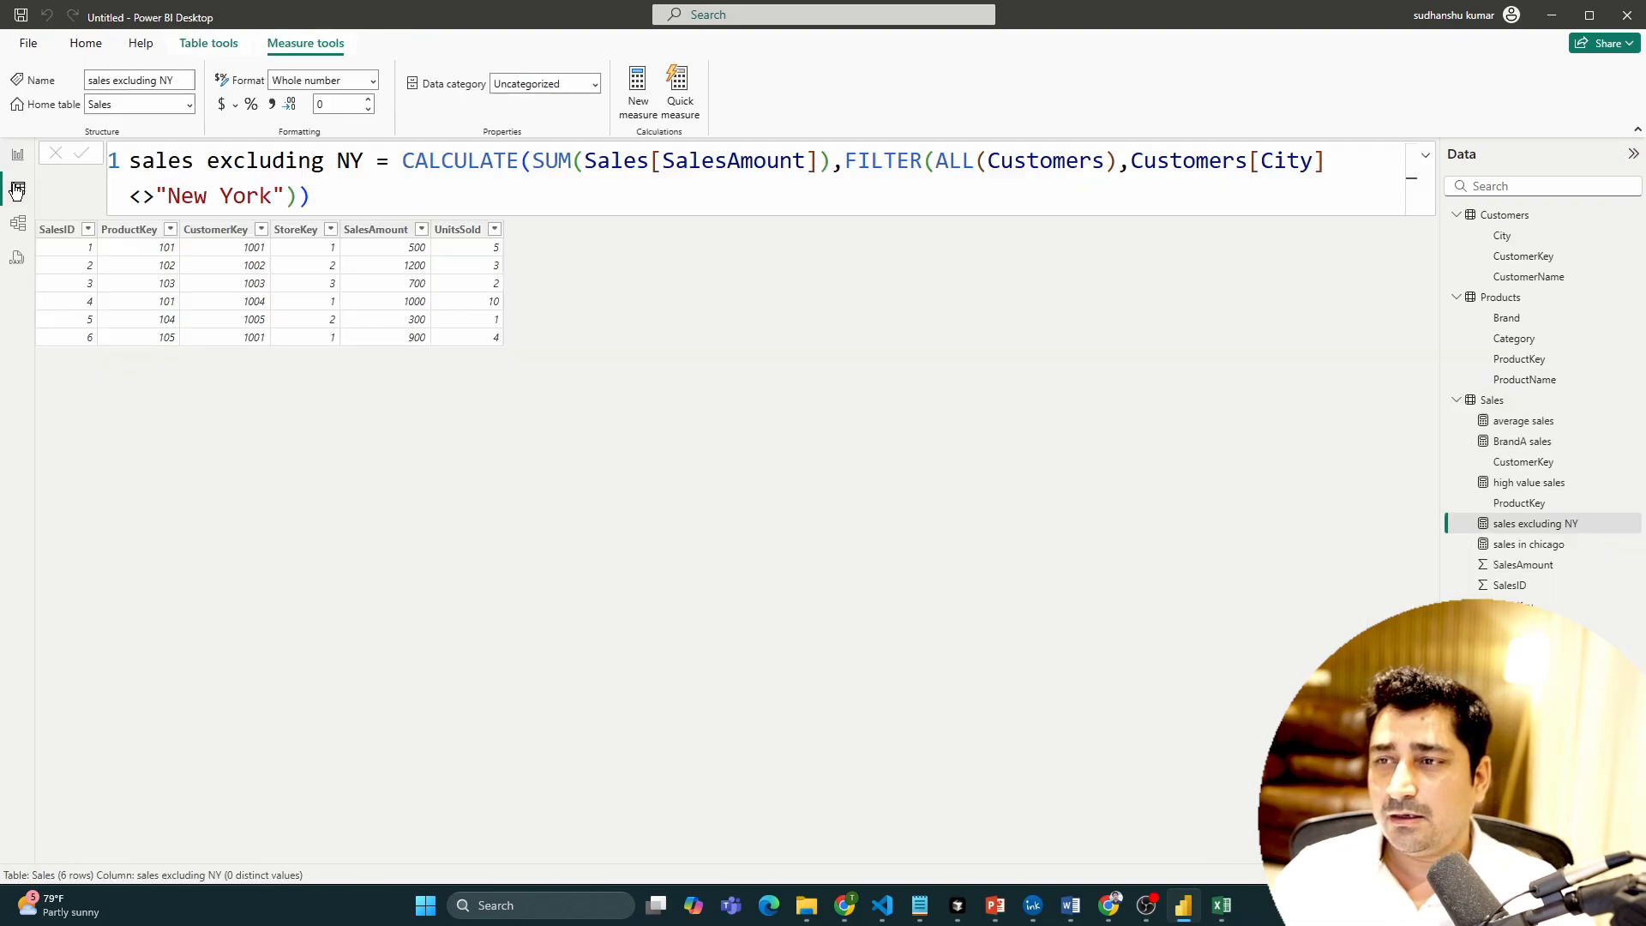
{"action": "left_click", "coordinate": [654, 163]}
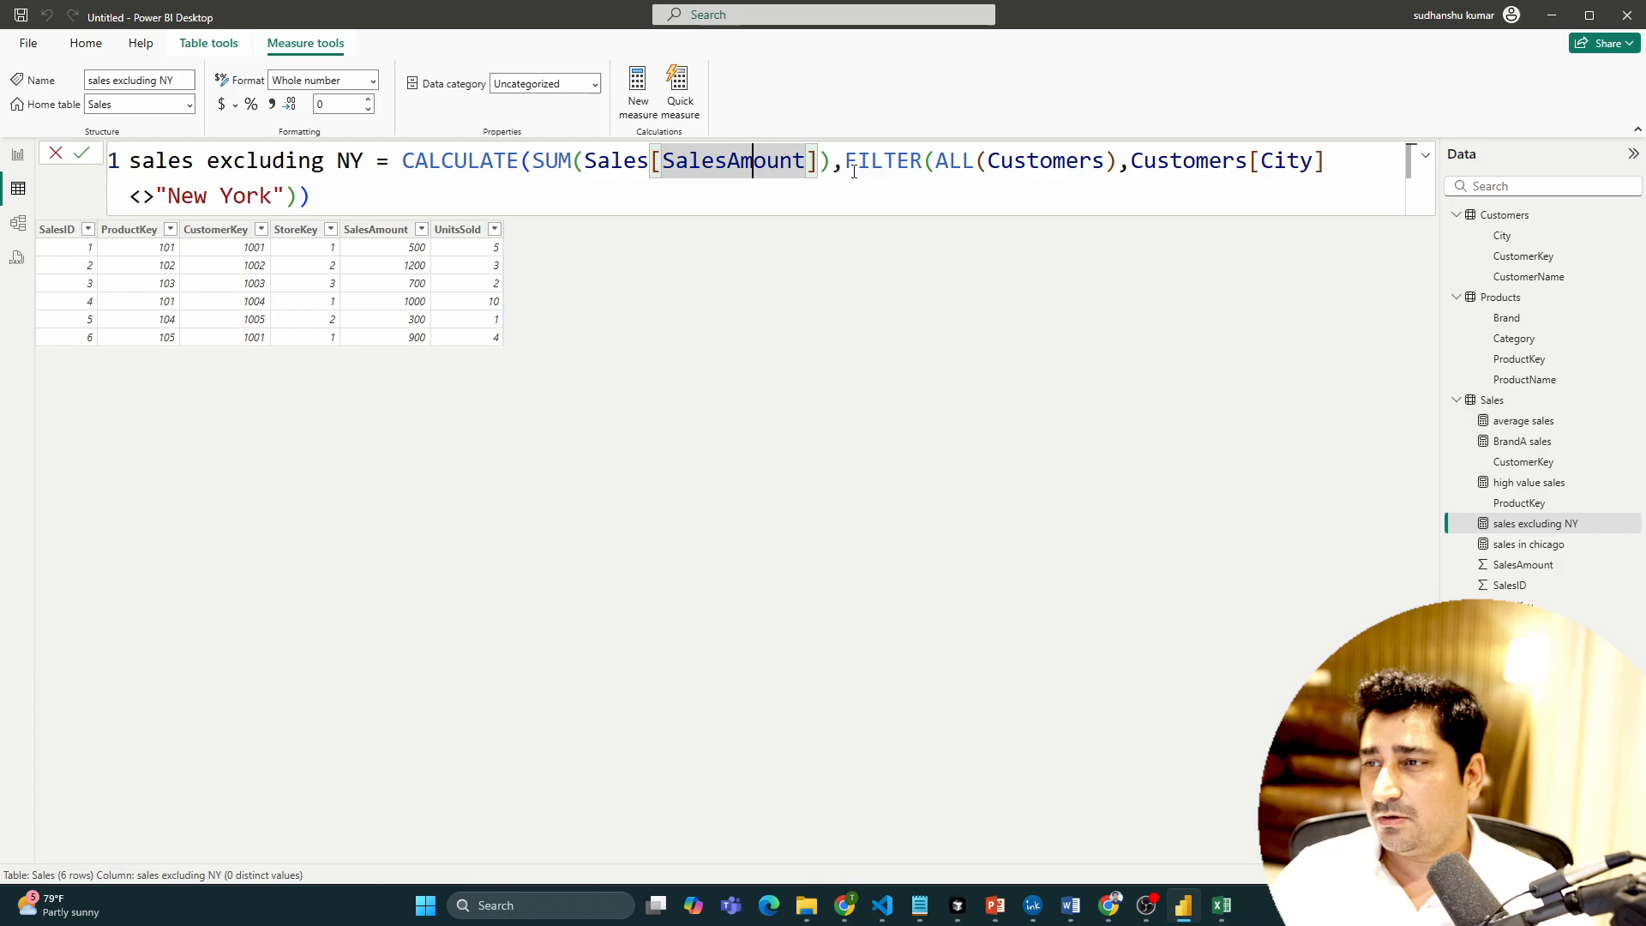
{"action": "left_click", "coordinate": [816, 163]}
{"action": "left_click_drag", "start_coordinate": [817, 163], "coordinate": [529, 161]}
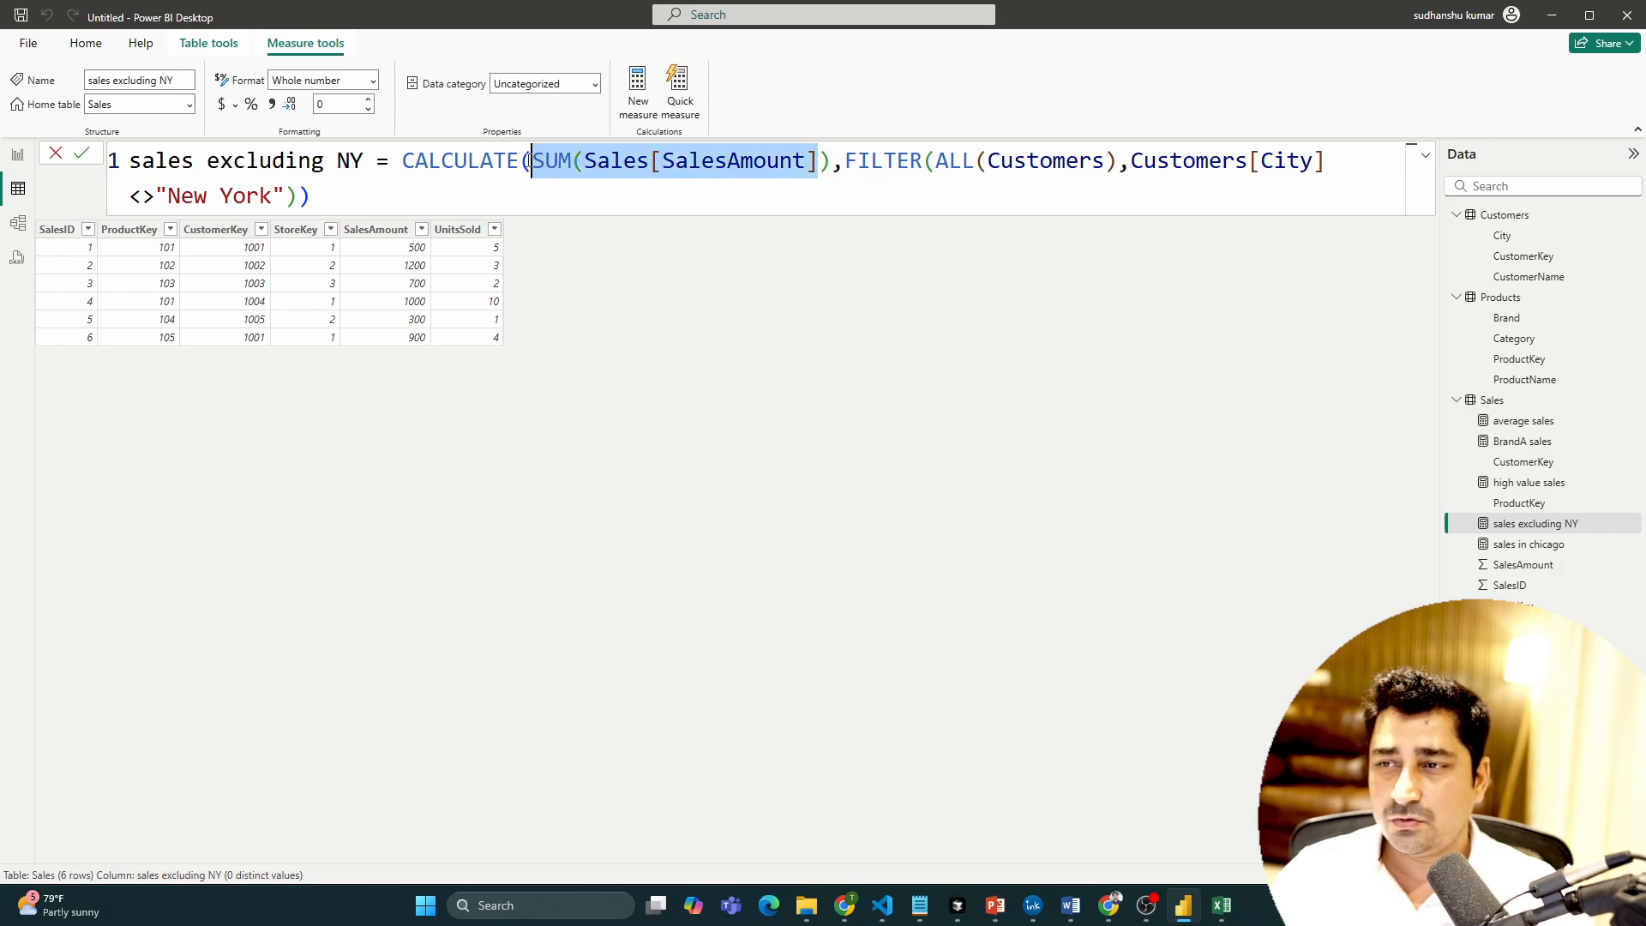
{"action": "left_click", "coordinate": [845, 163]}
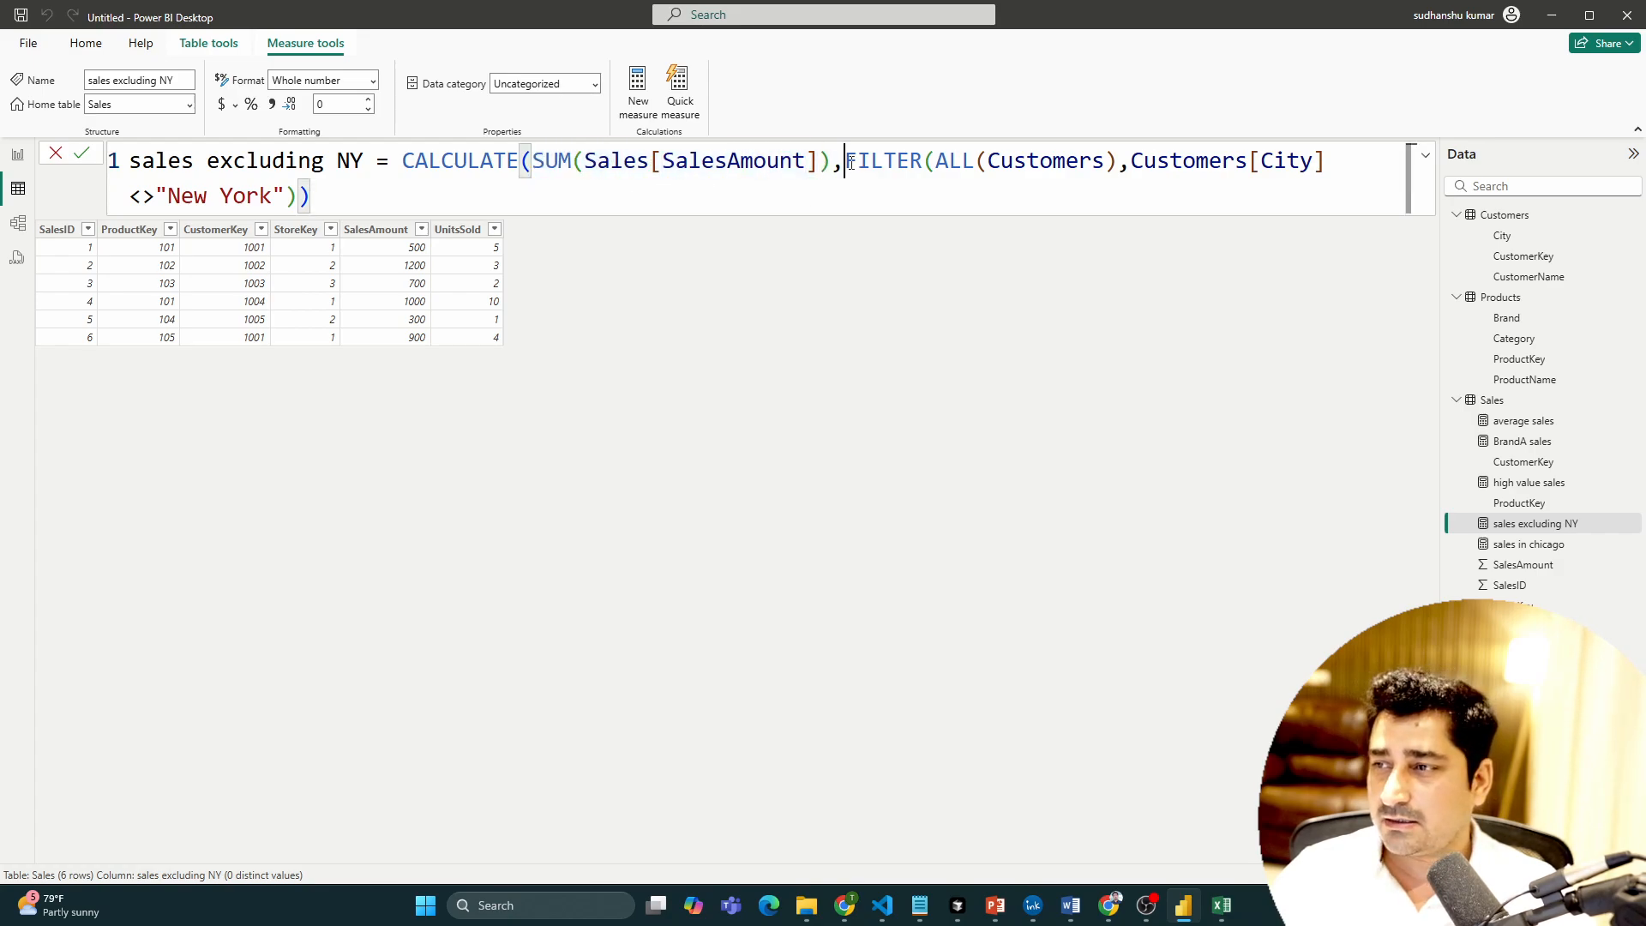
{"action": "left_click_drag", "start_coordinate": [845, 163], "coordinate": [1281, 234]}
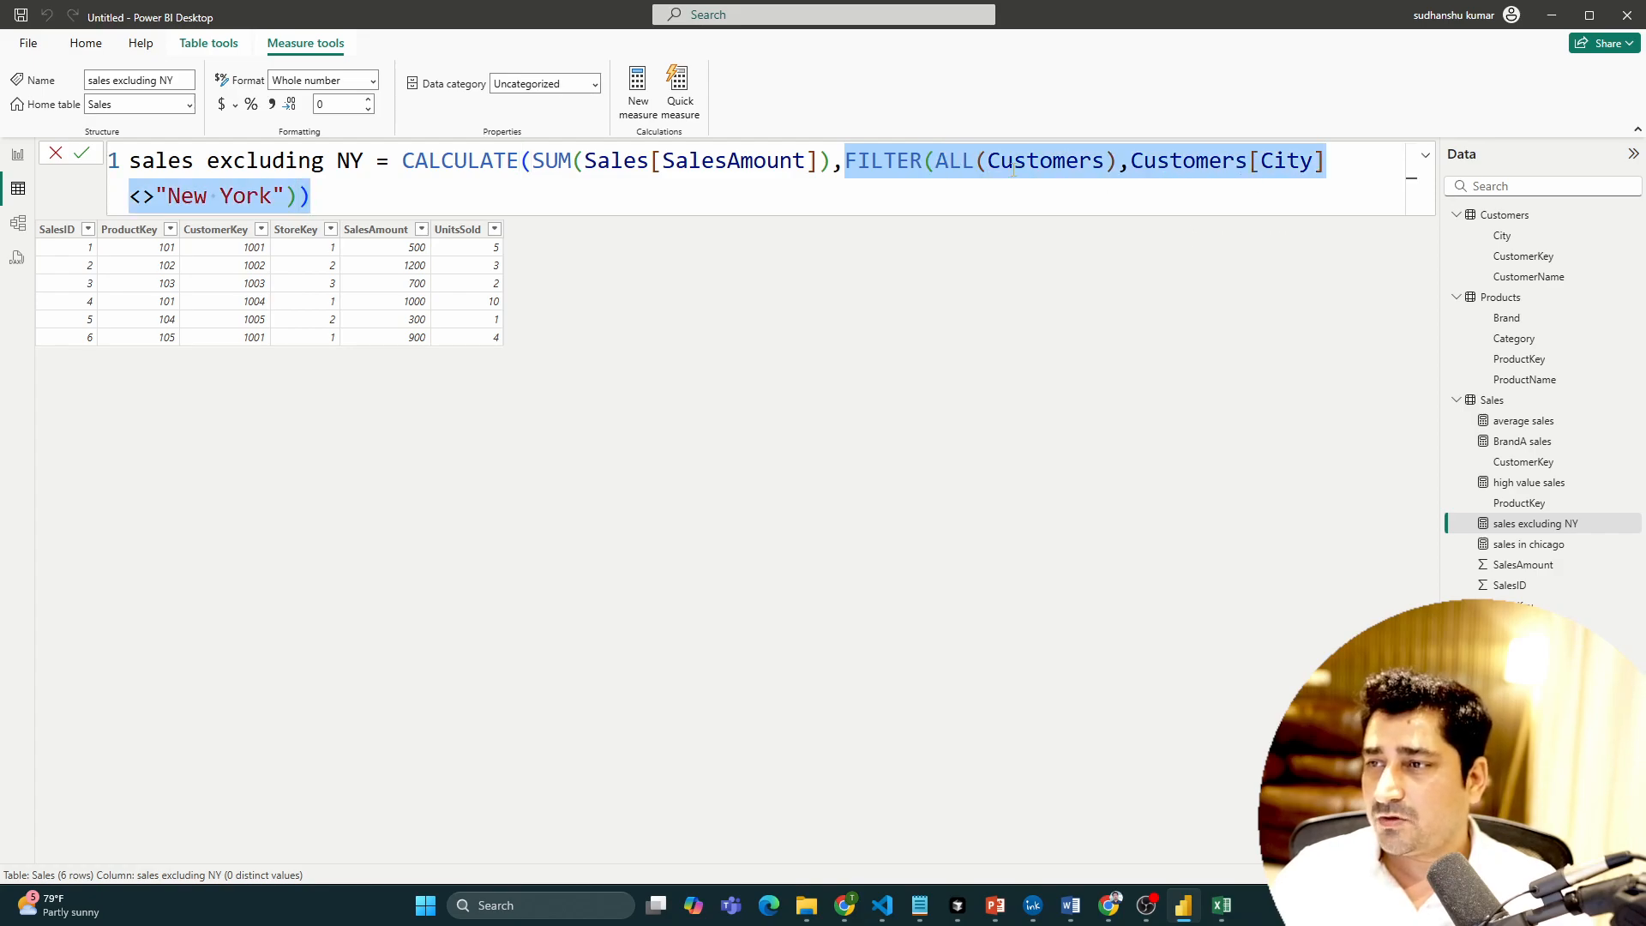
Step: Examine the ALL(Customers) table argument inside the FILTER function of the sales excluding NY measure
{"action": "key", "text": "Left"}
{"action": "key", "text": "Right"}
{"action": "key", "text": "Right"}
{"action": "key", "text": "Right"}
{"action": "key", "text": "Right"}
{"action": "key", "text": "Right"}
{"action": "key", "text": "Right"}
{"action": "key", "text": "Right"}
{"action": "key", "text": "Right"}
{"action": "key", "text": "Right"}
{"action": "key", "text": "Right"}
{"action": "key", "text": "Right"}
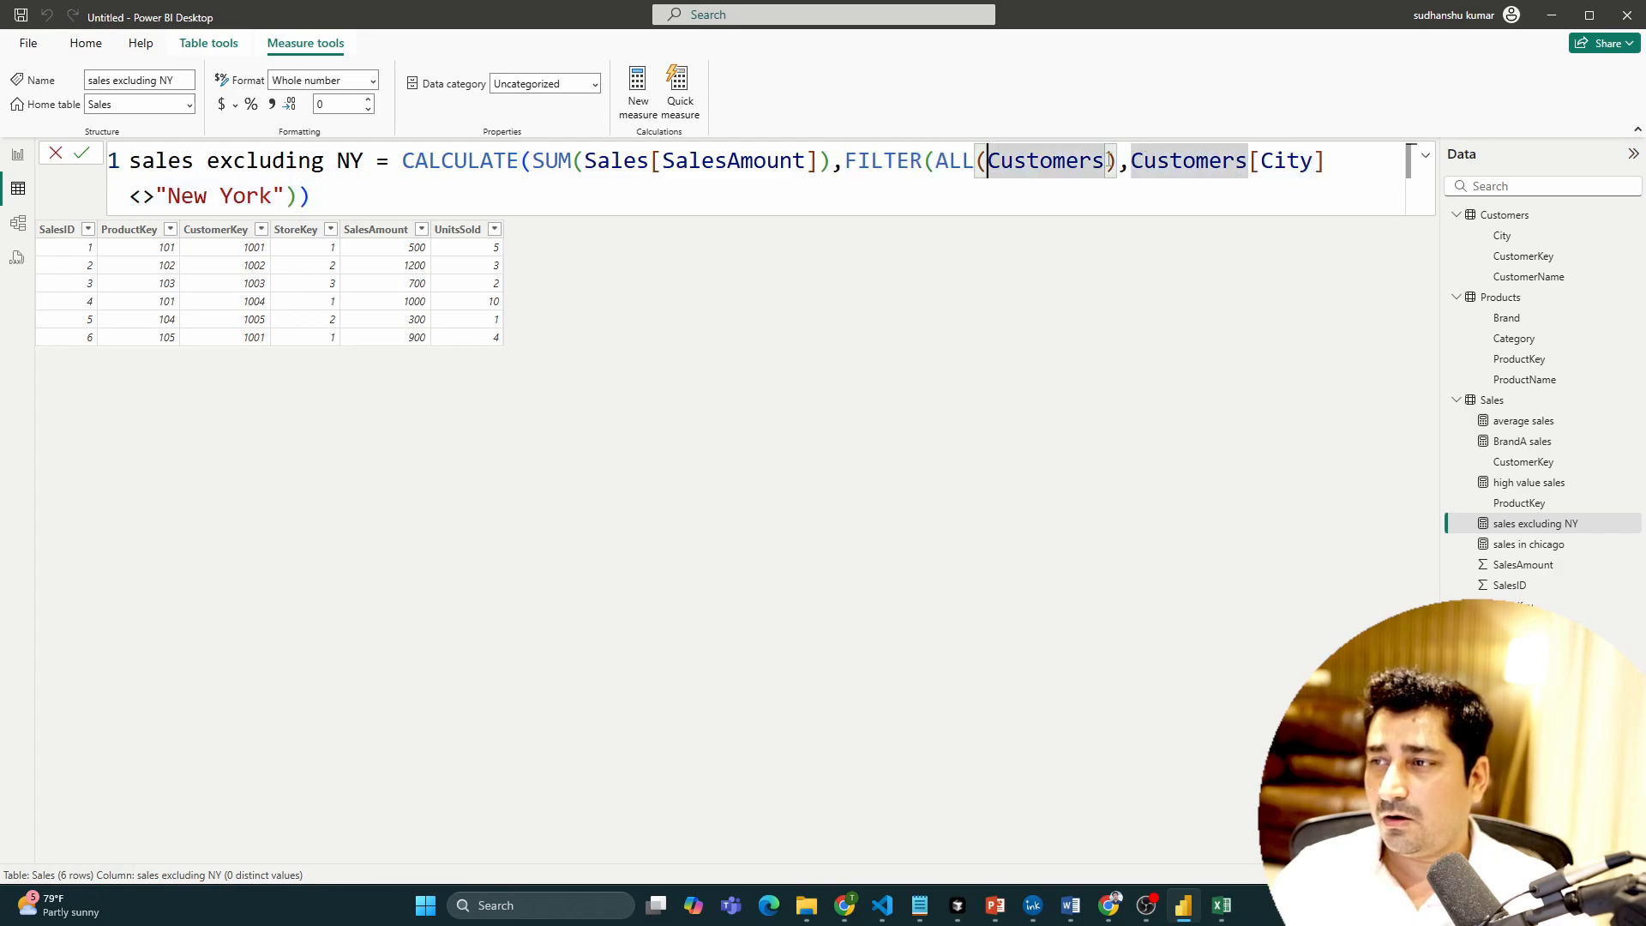
{"action": "left_click_drag", "start_coordinate": [1105, 163], "coordinate": [948, 164]}
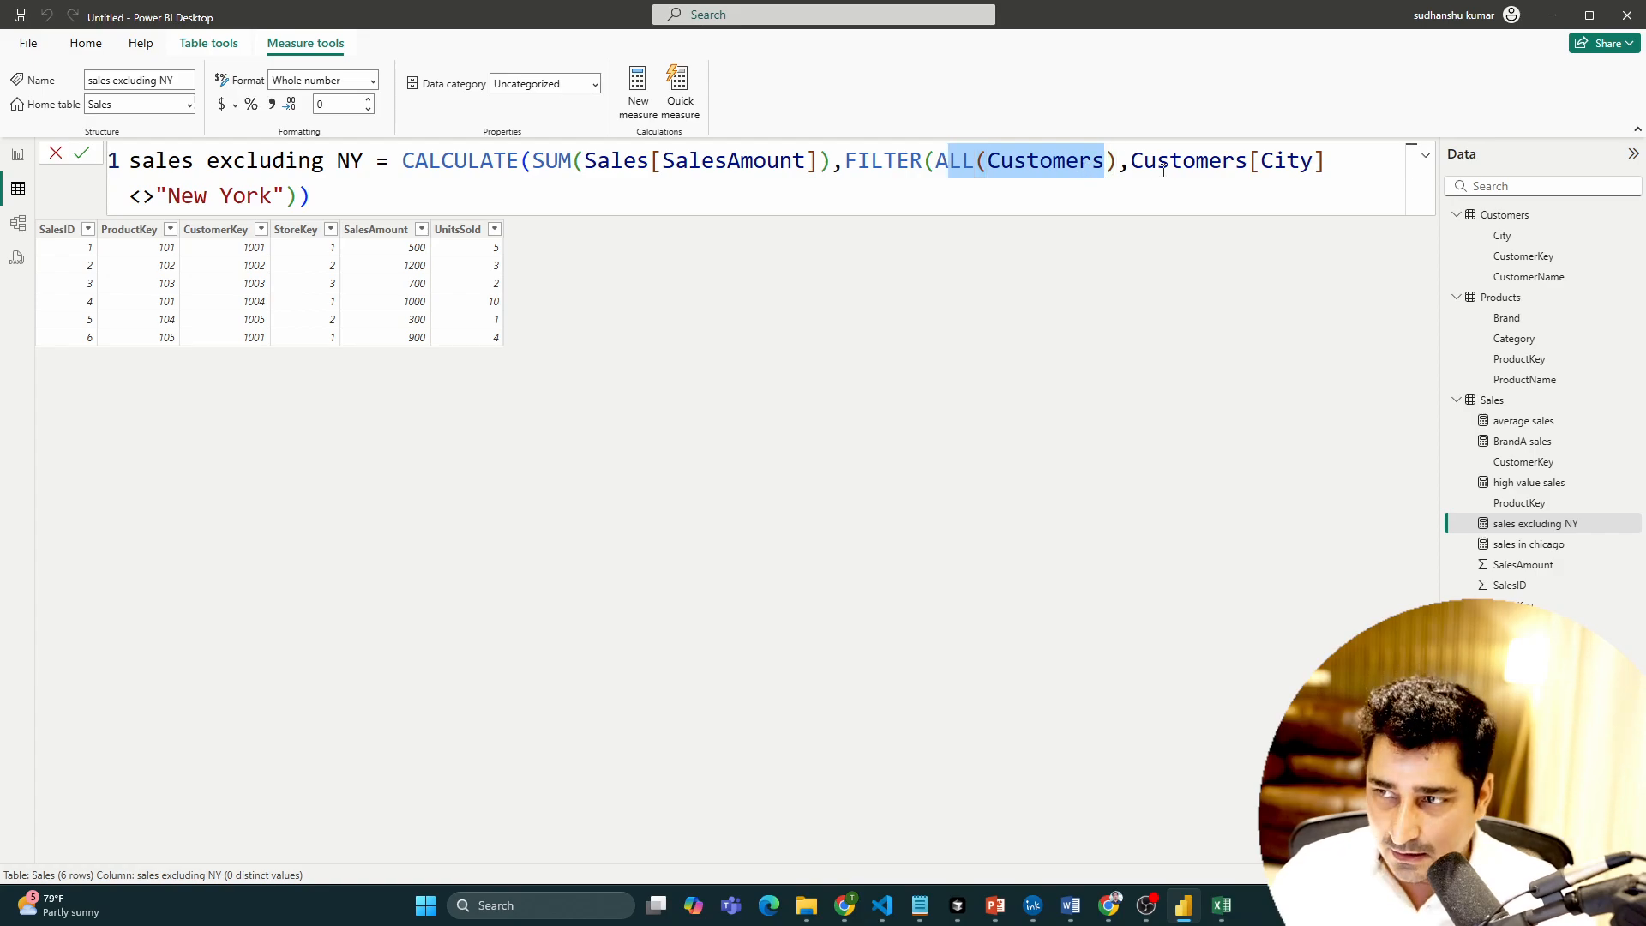
{"action": "left_click", "coordinate": [1092, 163]}
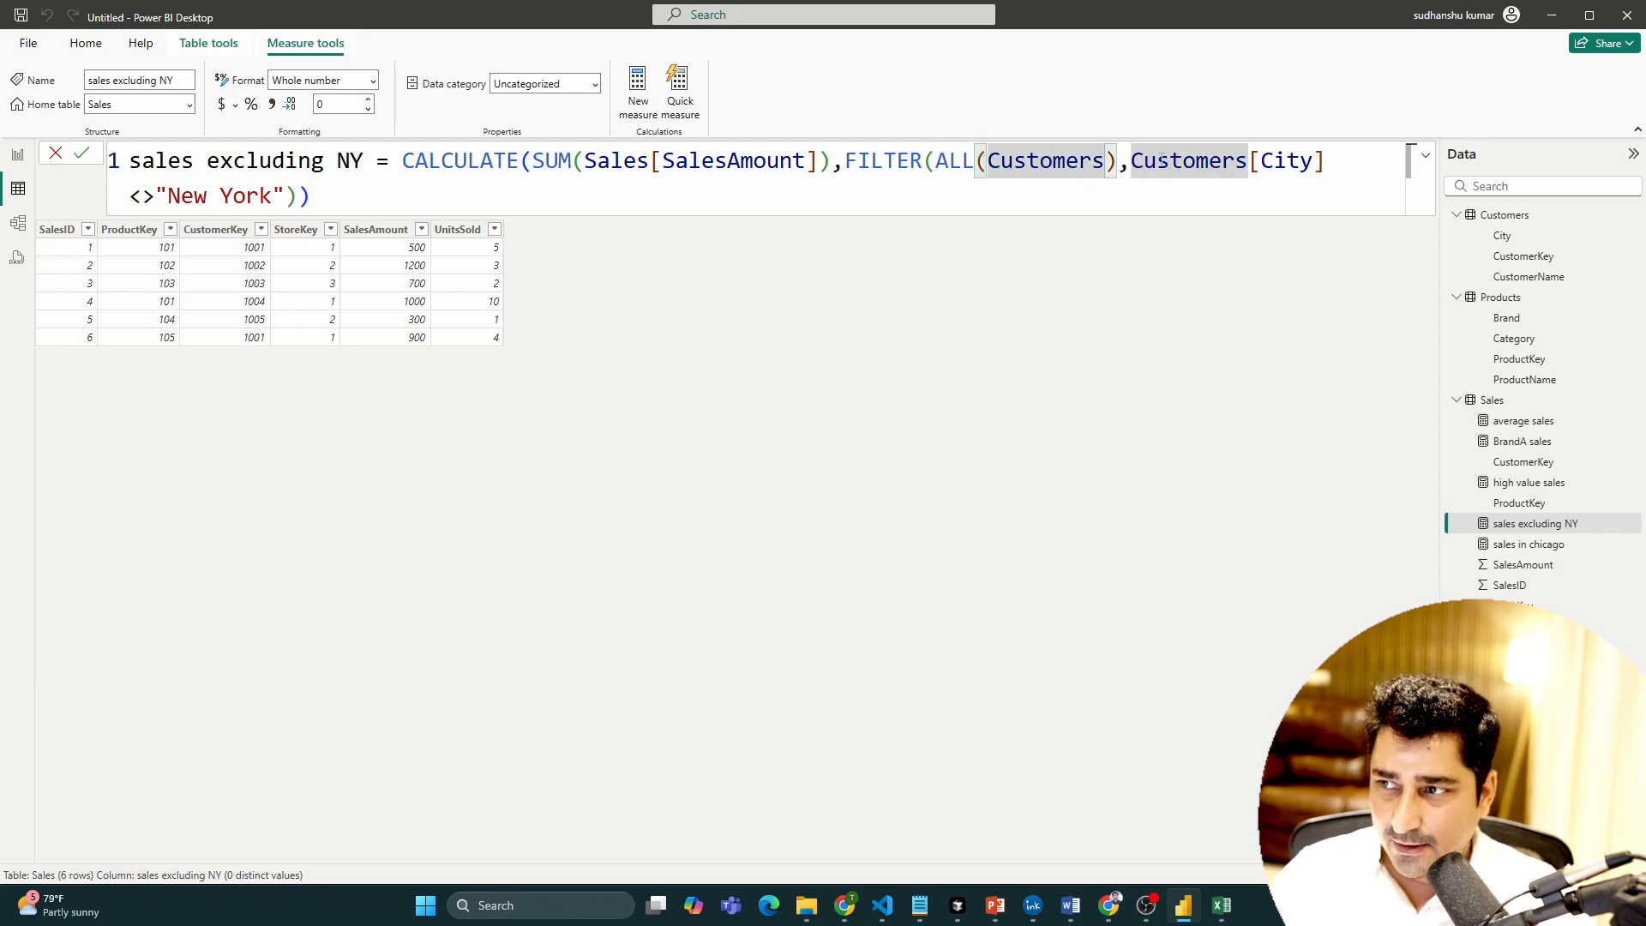
{"action": "key", "text": "Right"}
{"action": "key", "text": "Right"}
{"action": "key", "text": "Right"}
{"action": "key", "text": "Right"}
{"action": "key", "text": "Right"}
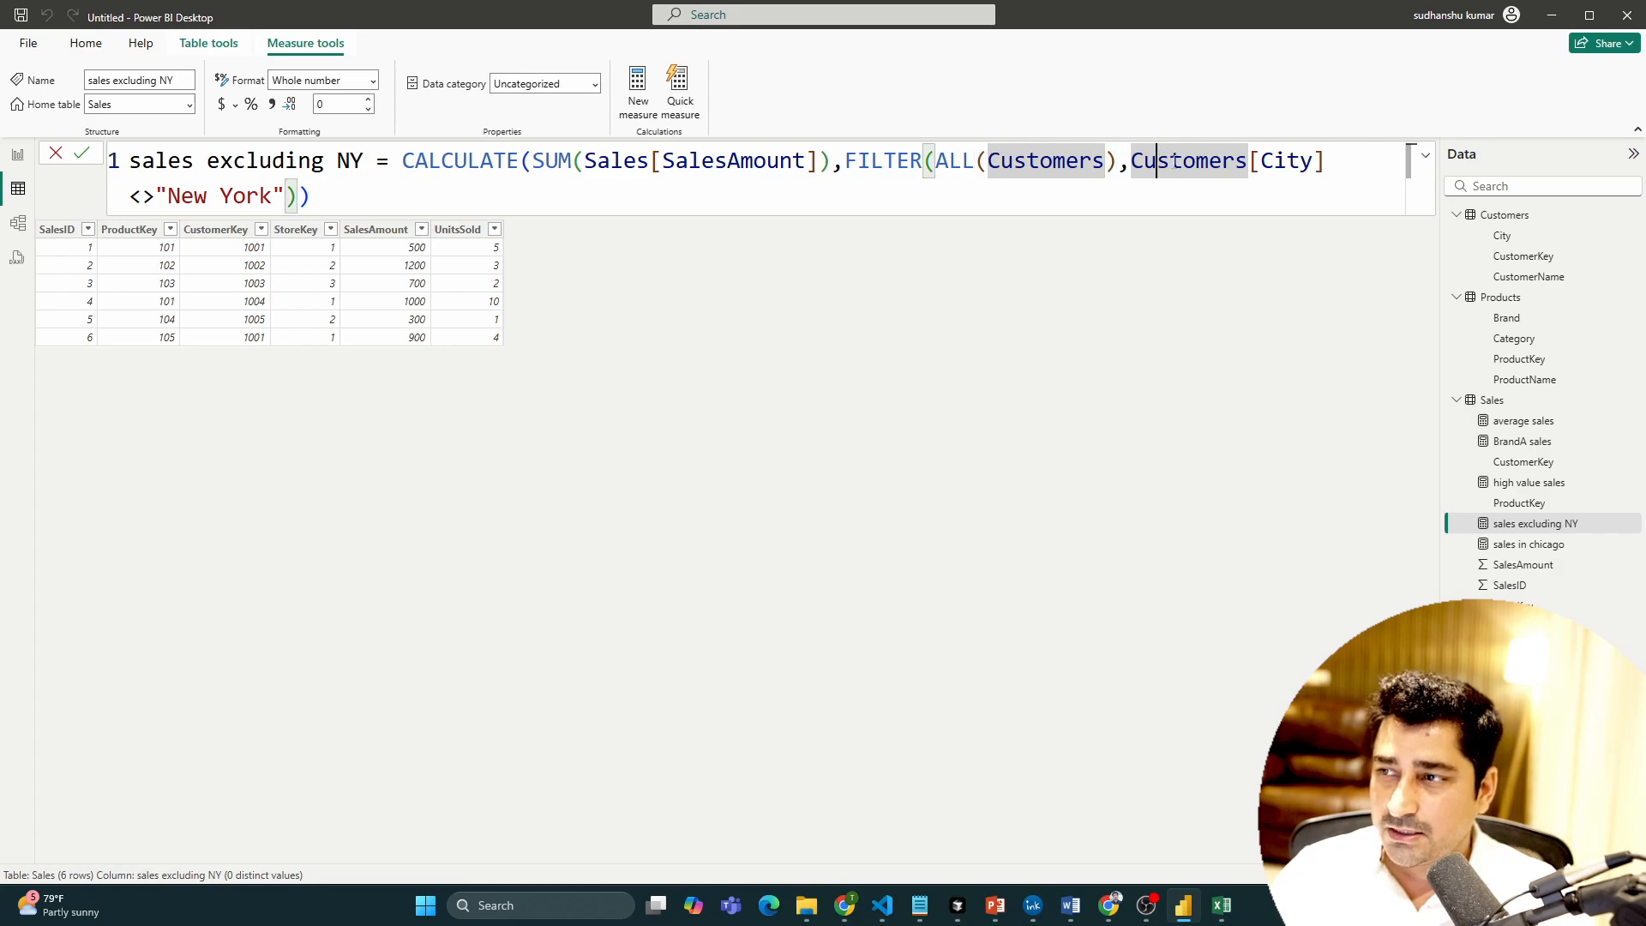
Step: Review the Customers[City]<>"New York" condition, leave the formula unedited and return to the report page
{"action": "left_click_drag", "start_coordinate": [1130, 163], "coordinate": [287, 194]}
{"action": "left_click", "coordinate": [287, 195]}
{"action": "left_click", "coordinate": [458, 196]}
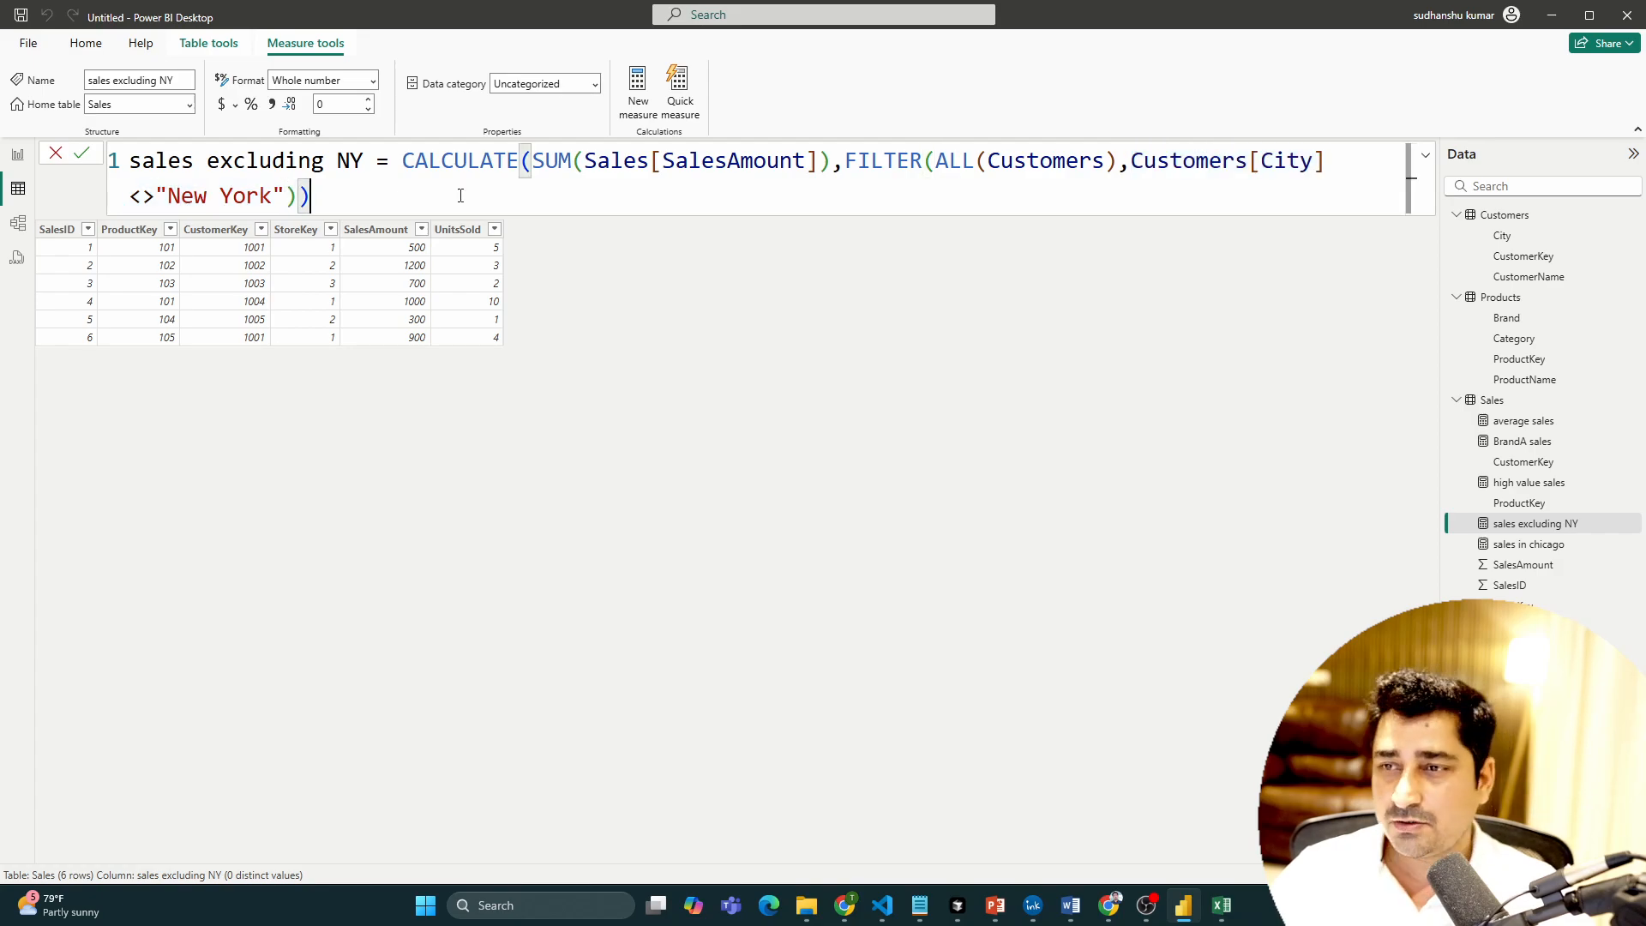
{"action": "key", "text": "Return"}
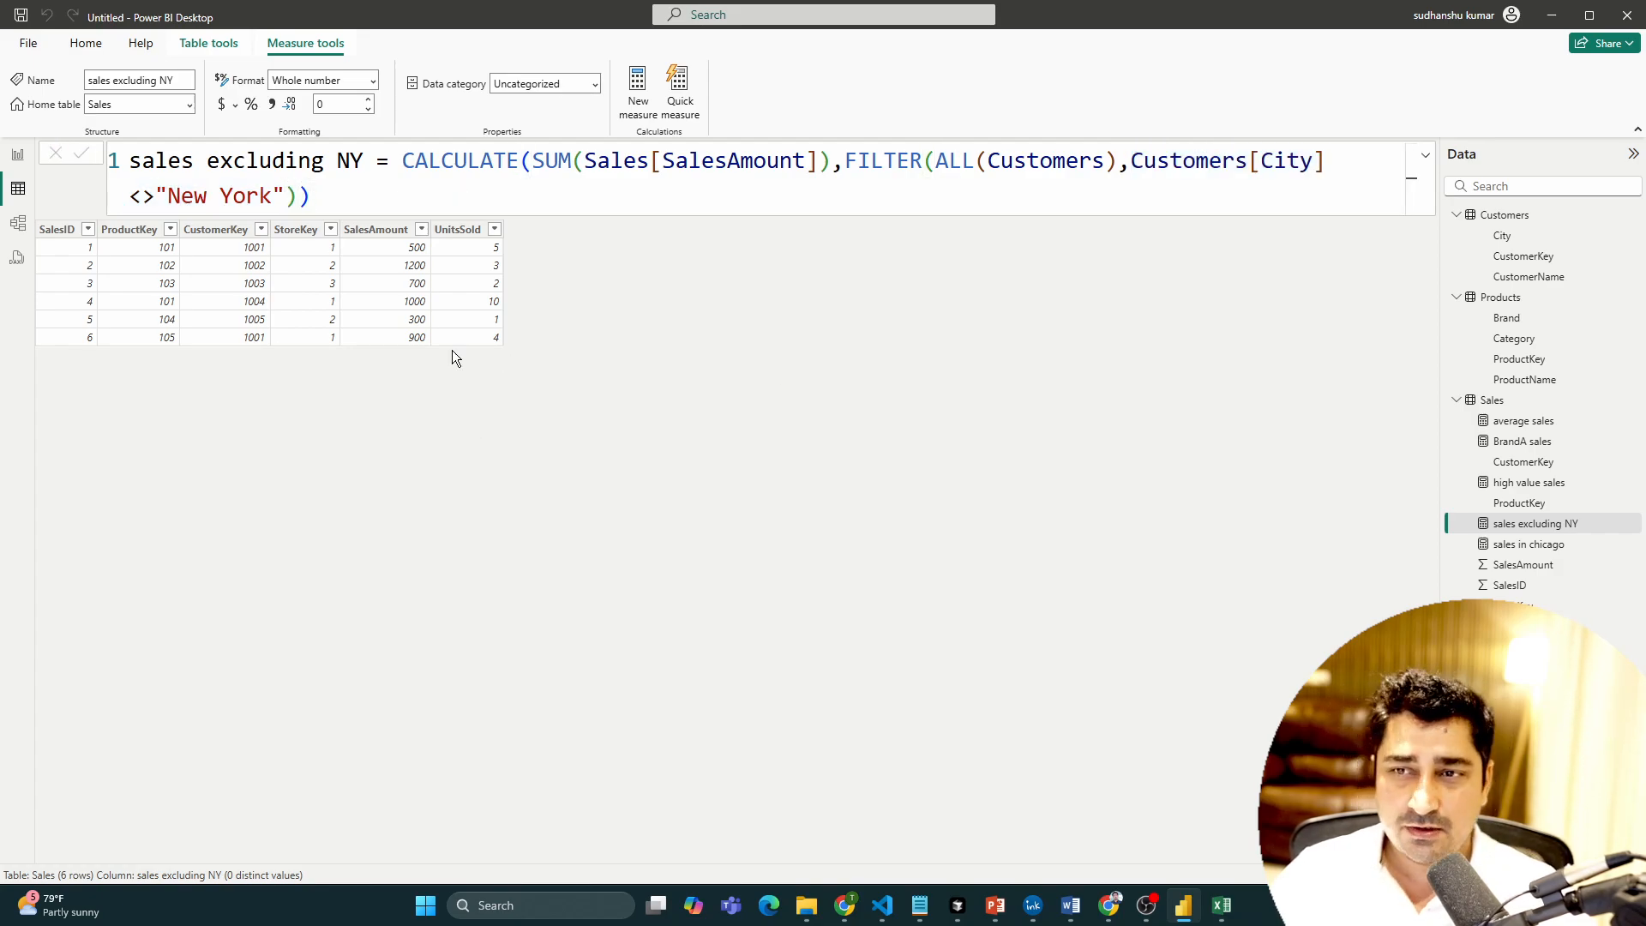
{"action": "left_click", "coordinate": [18, 154]}
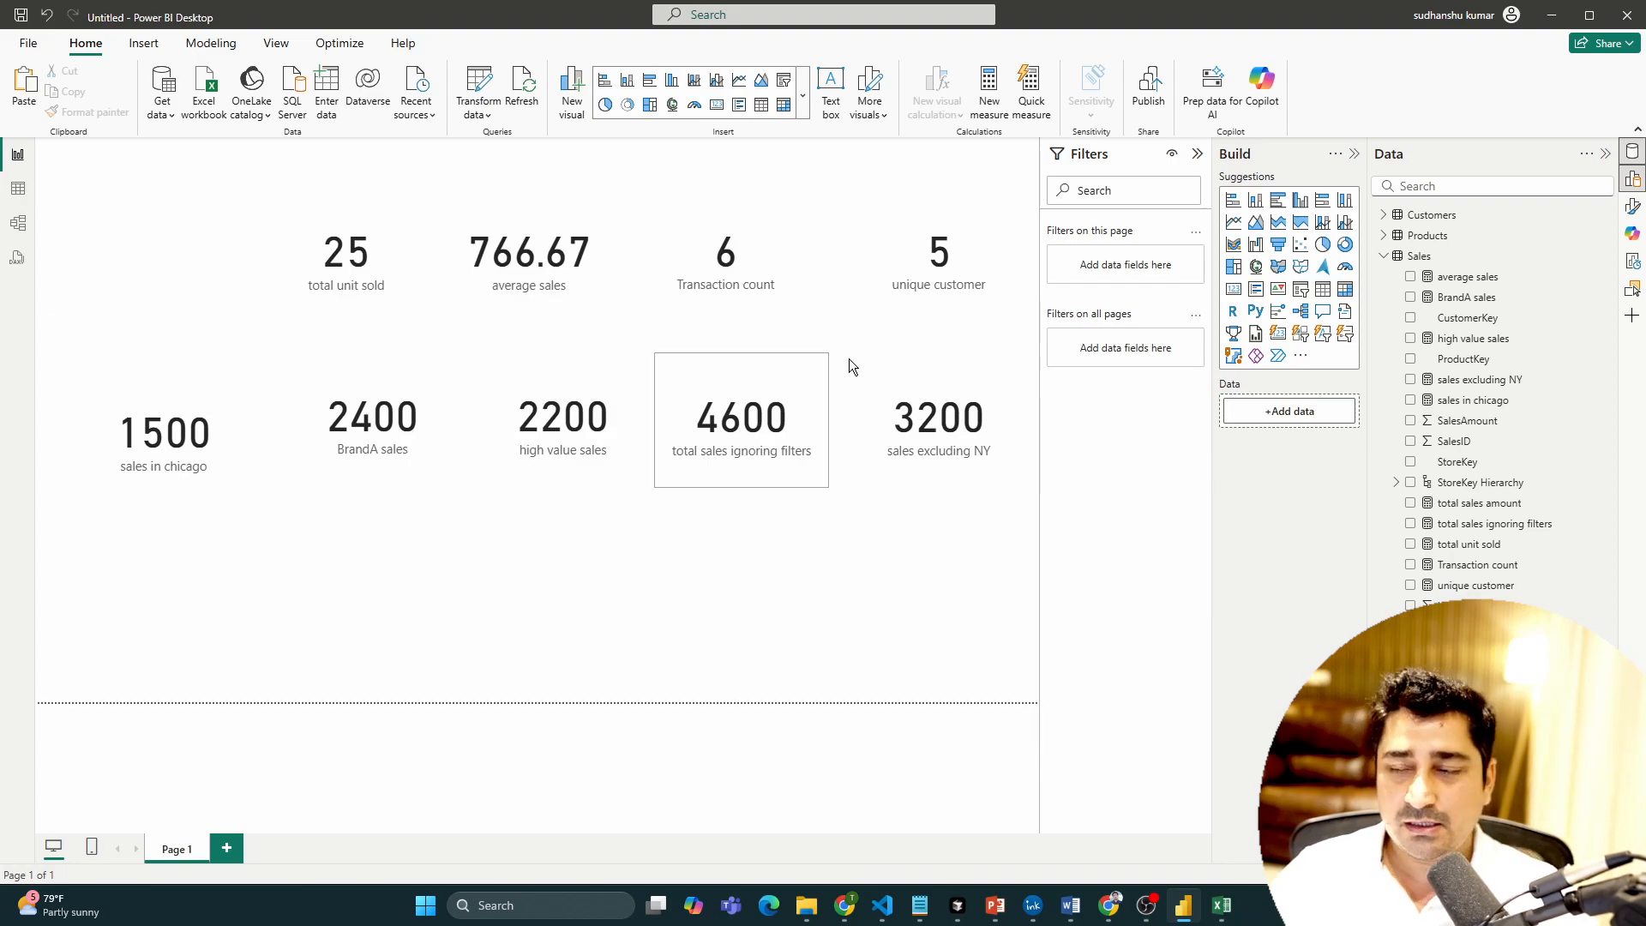
{"action": "key", "text": "alt+Tab"}
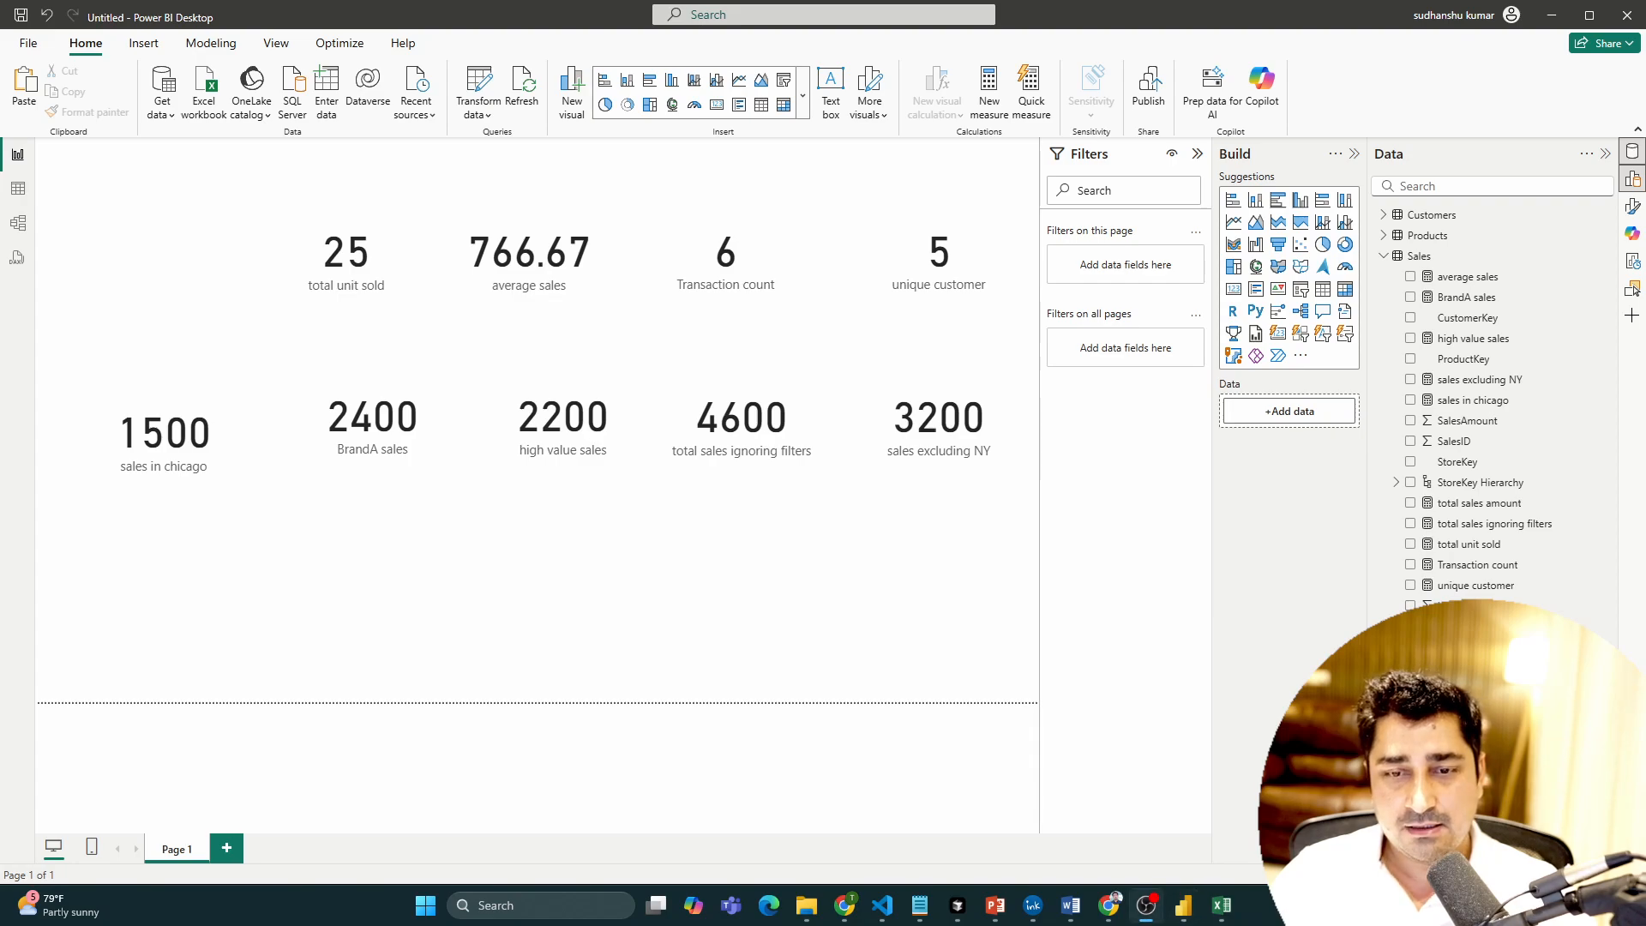